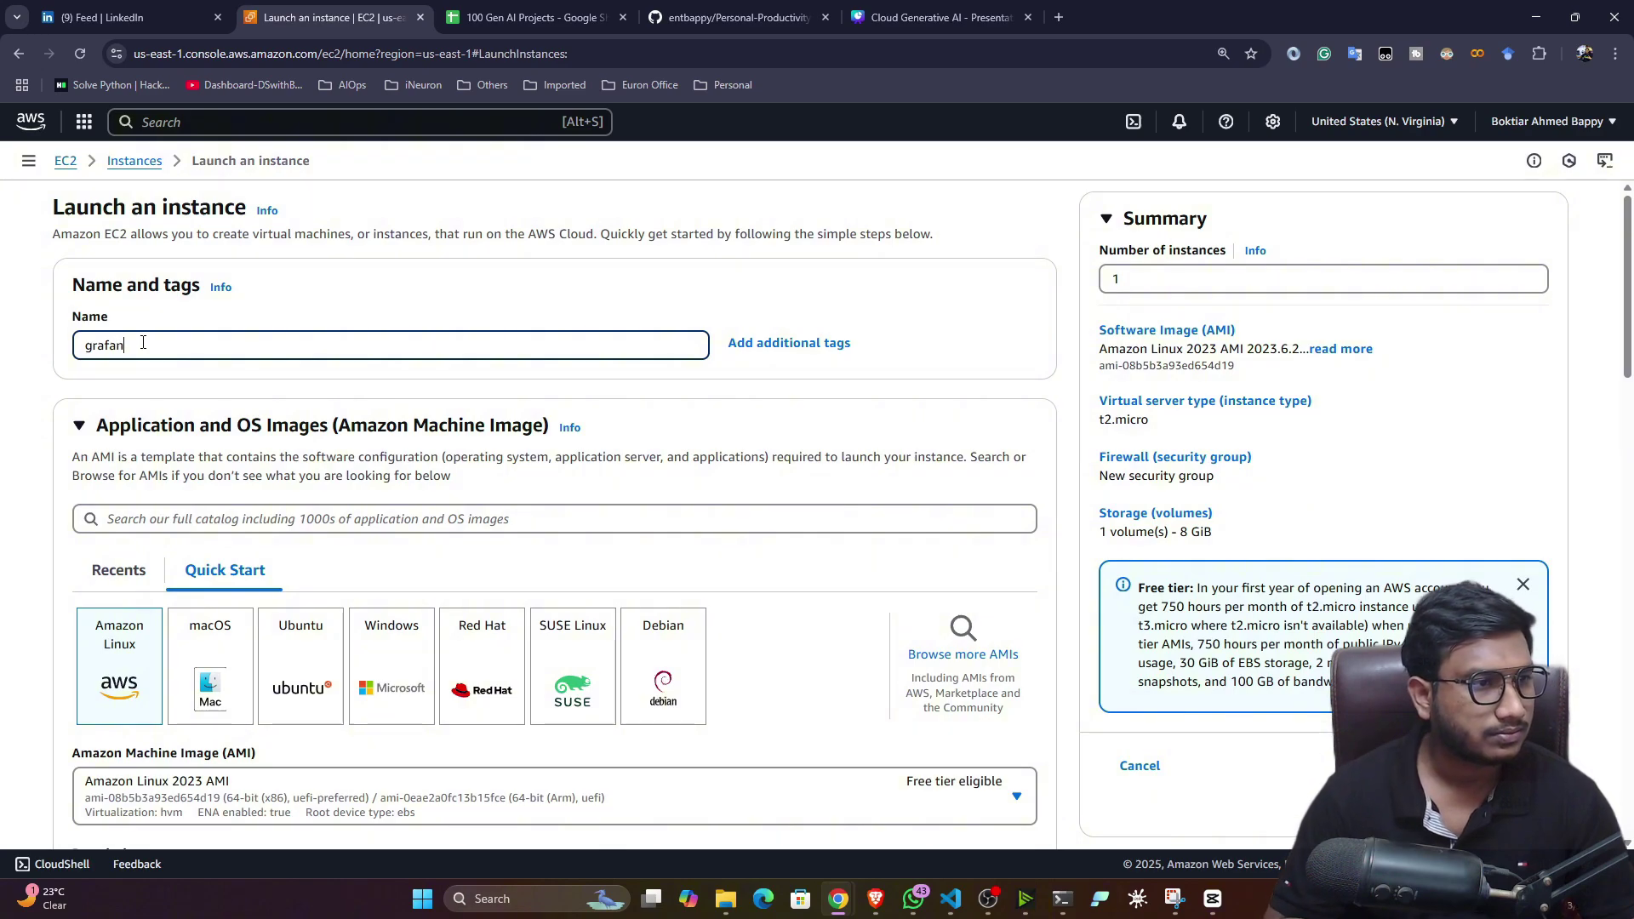
- Name the instance grafana-demo and select the Ubuntu Server 24.04 LTS image
text(a demo)
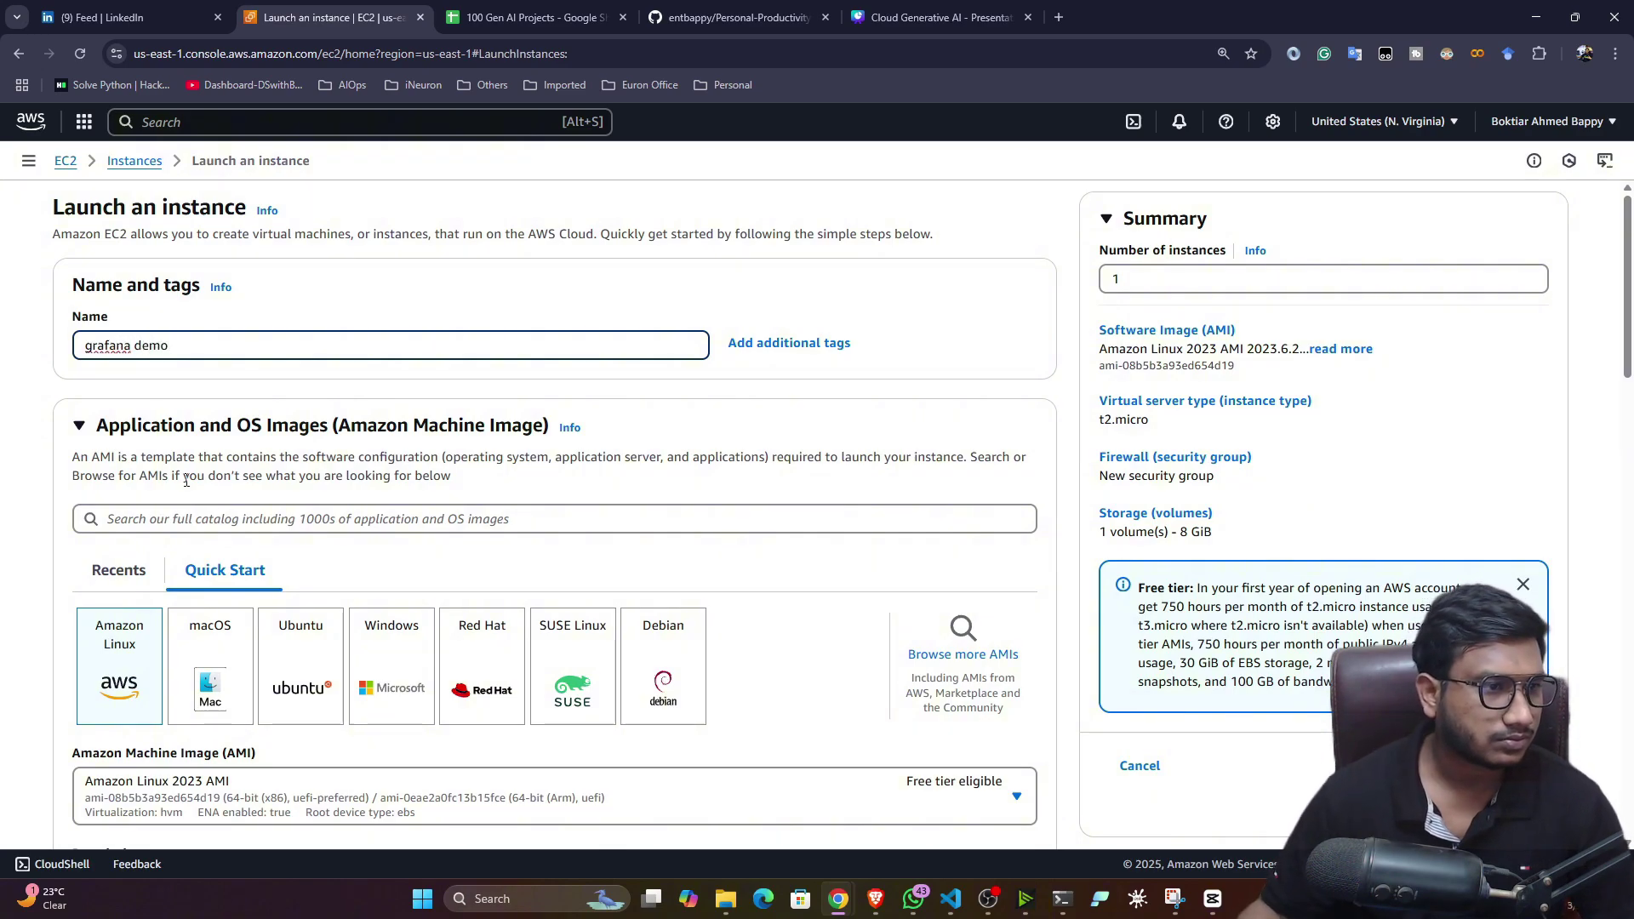
scroll(274, 529, down, 1)
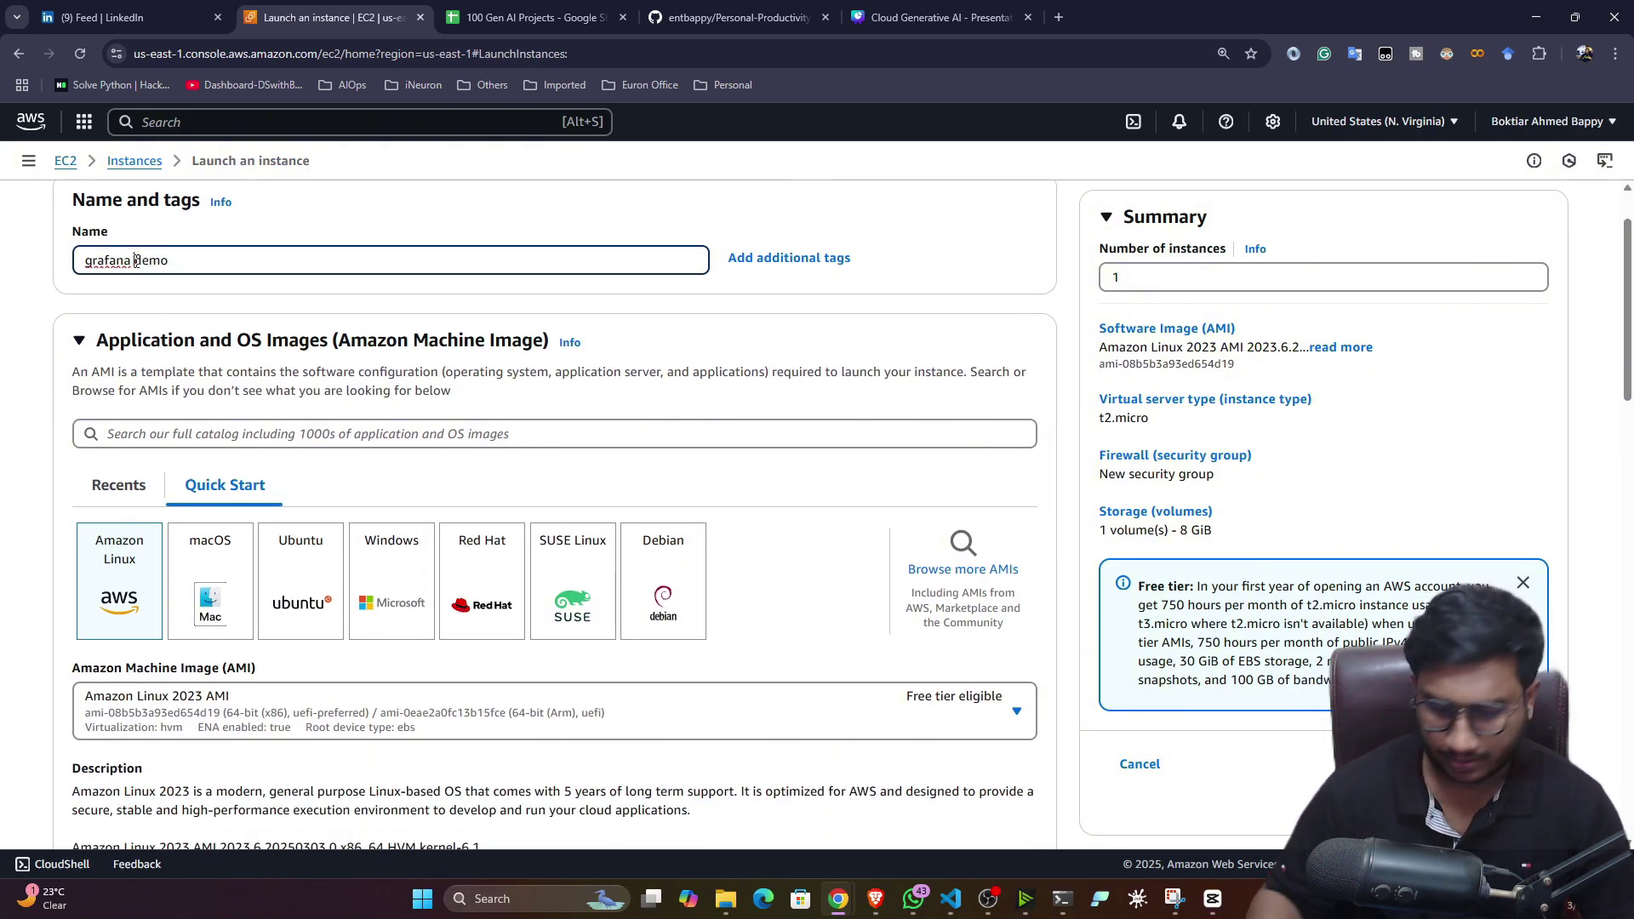
click(136, 260)
key(BackSpace)
text(-)
scroll(354, 451, down, 1)
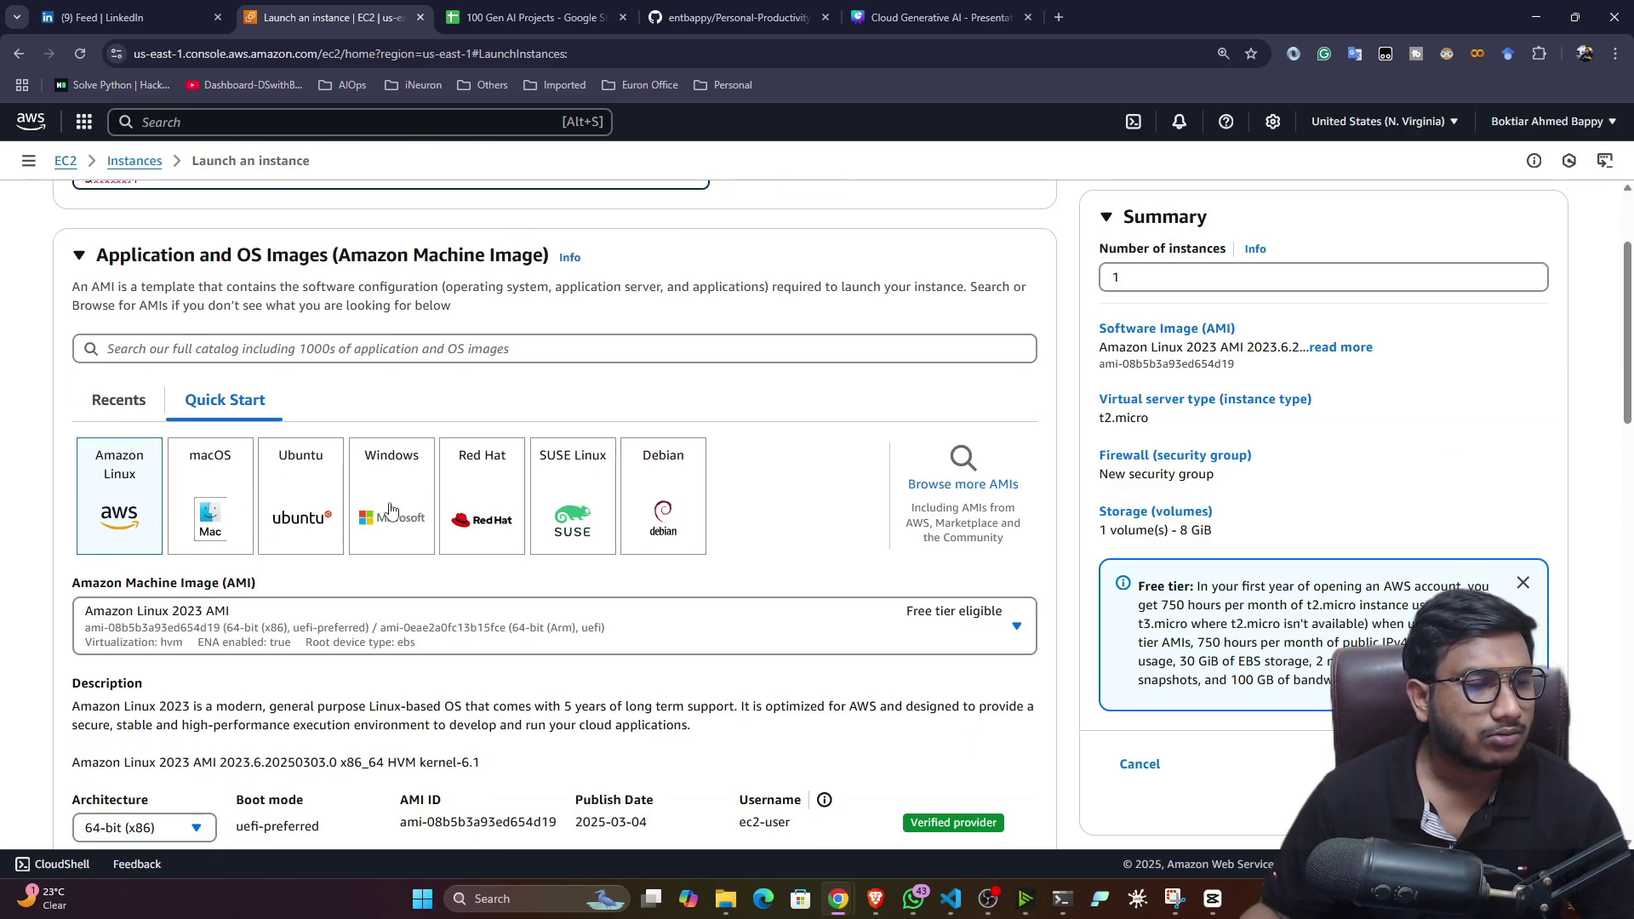
click(313, 491)
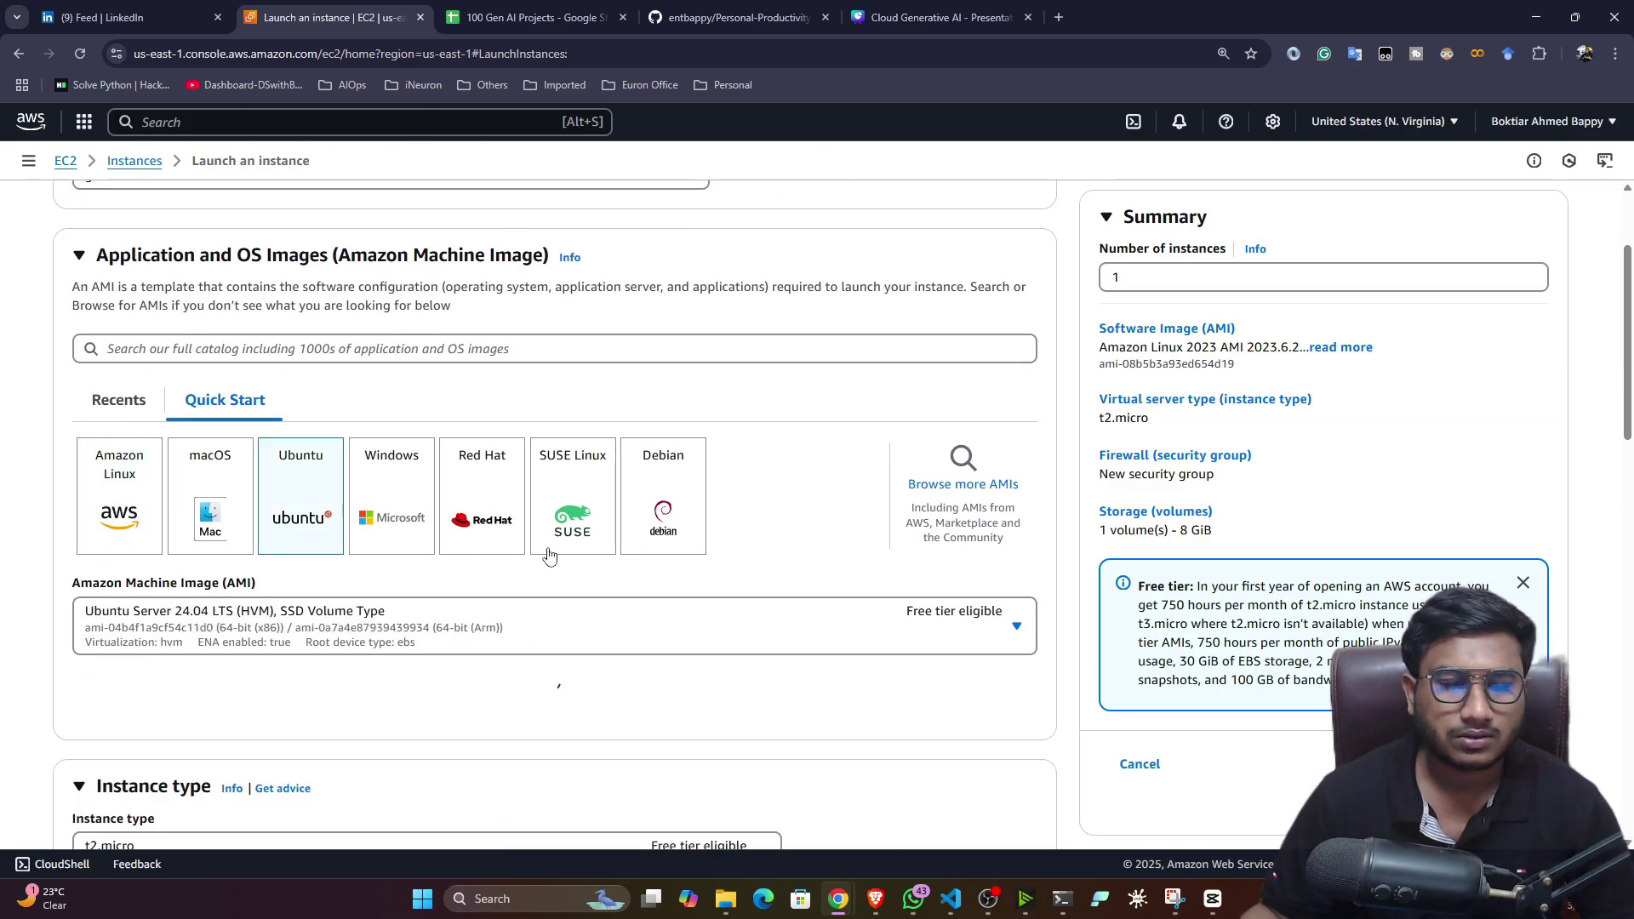
- Set the instance type to t2.medium
scroll(528, 612, down, 1)
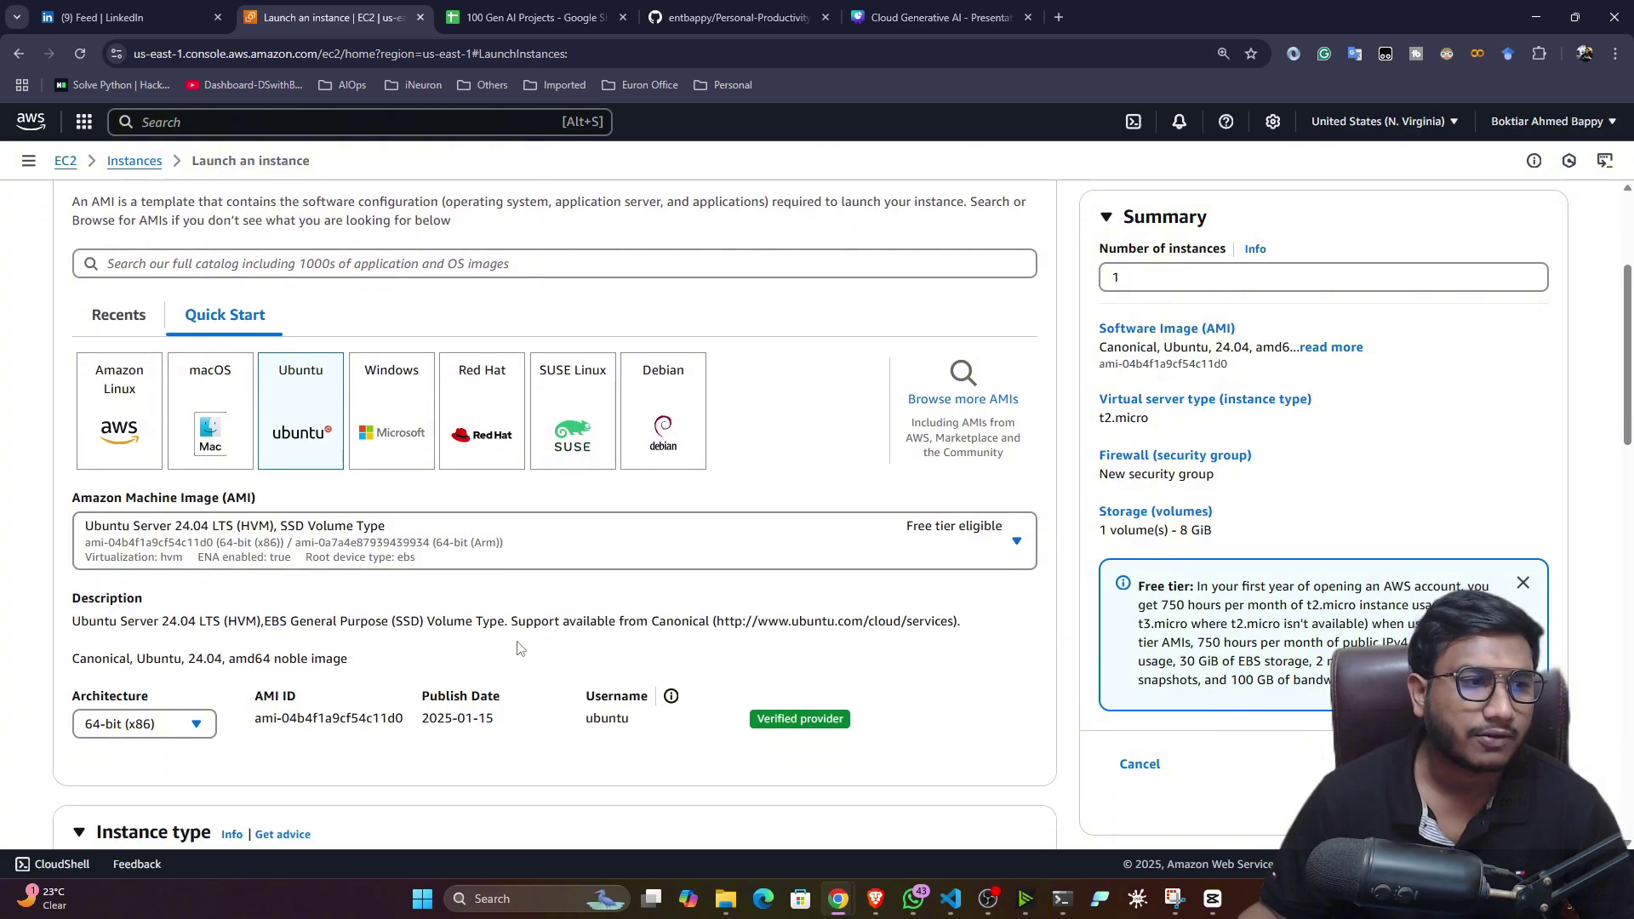
scroll(520, 649, down, 4)
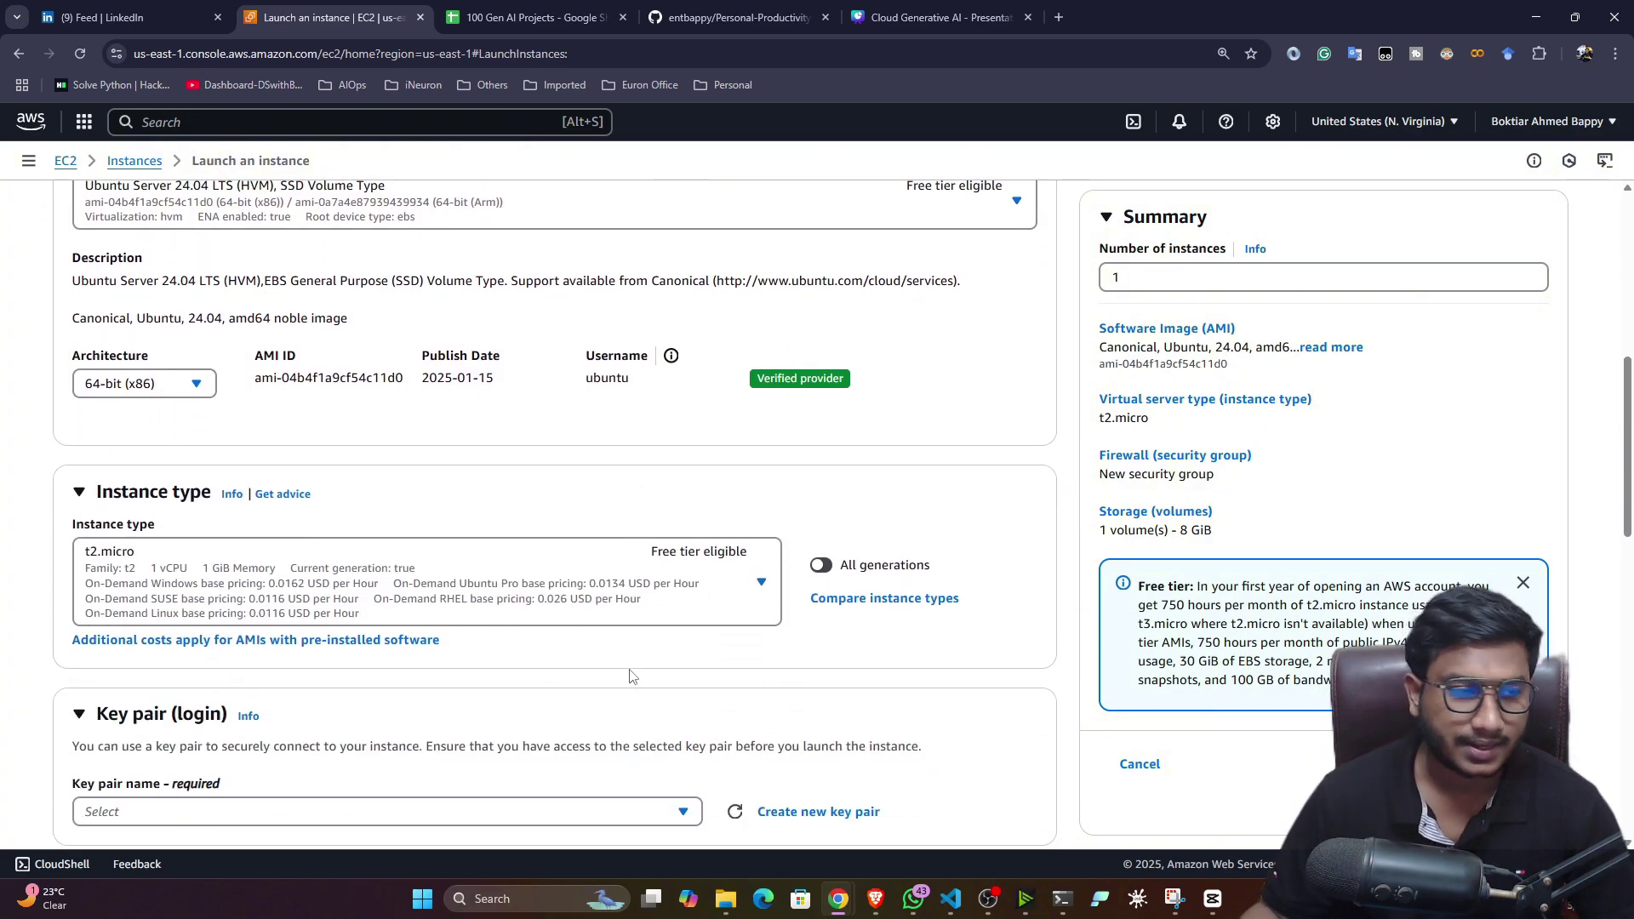
scroll(660, 661, down, 1)
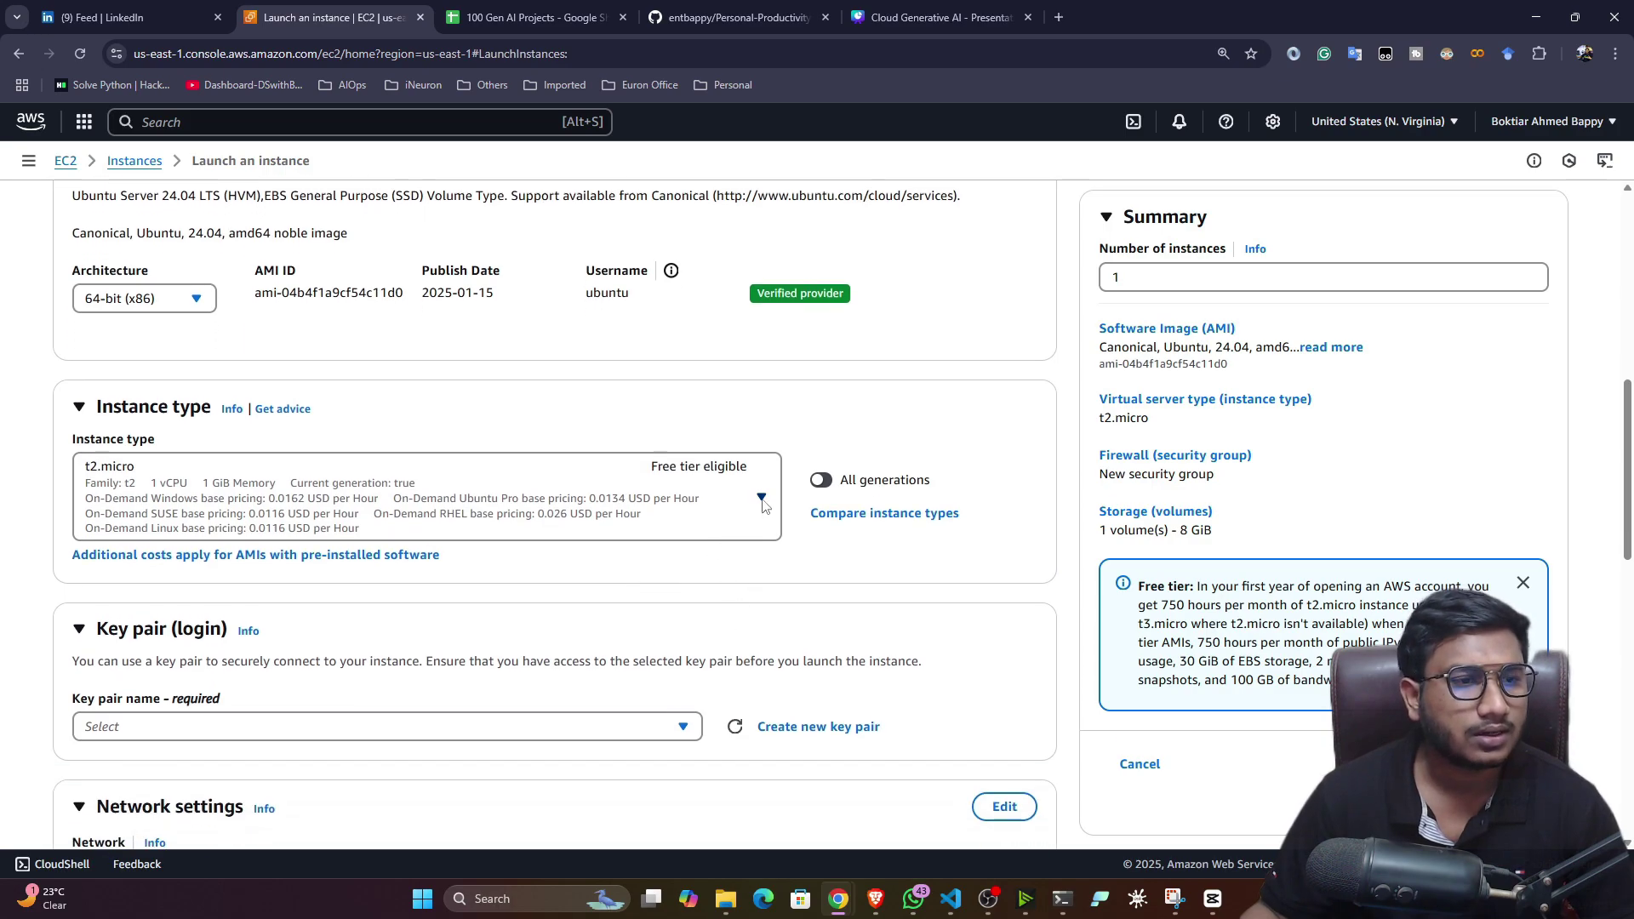
click(762, 499)
scroll(524, 596, down, 1)
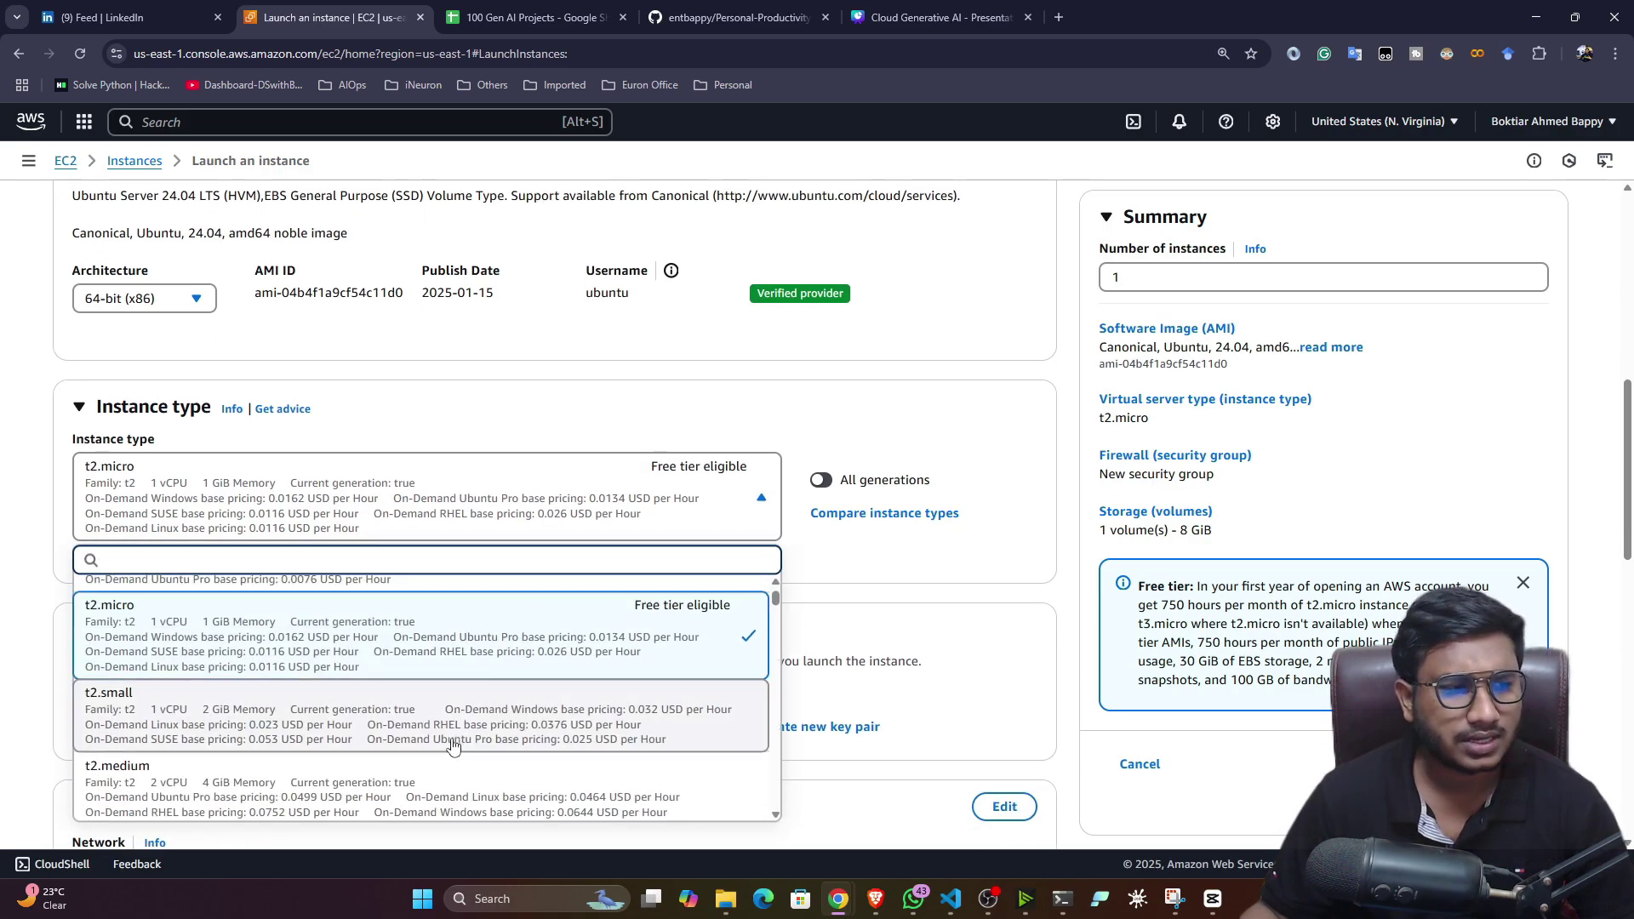
click(274, 804)
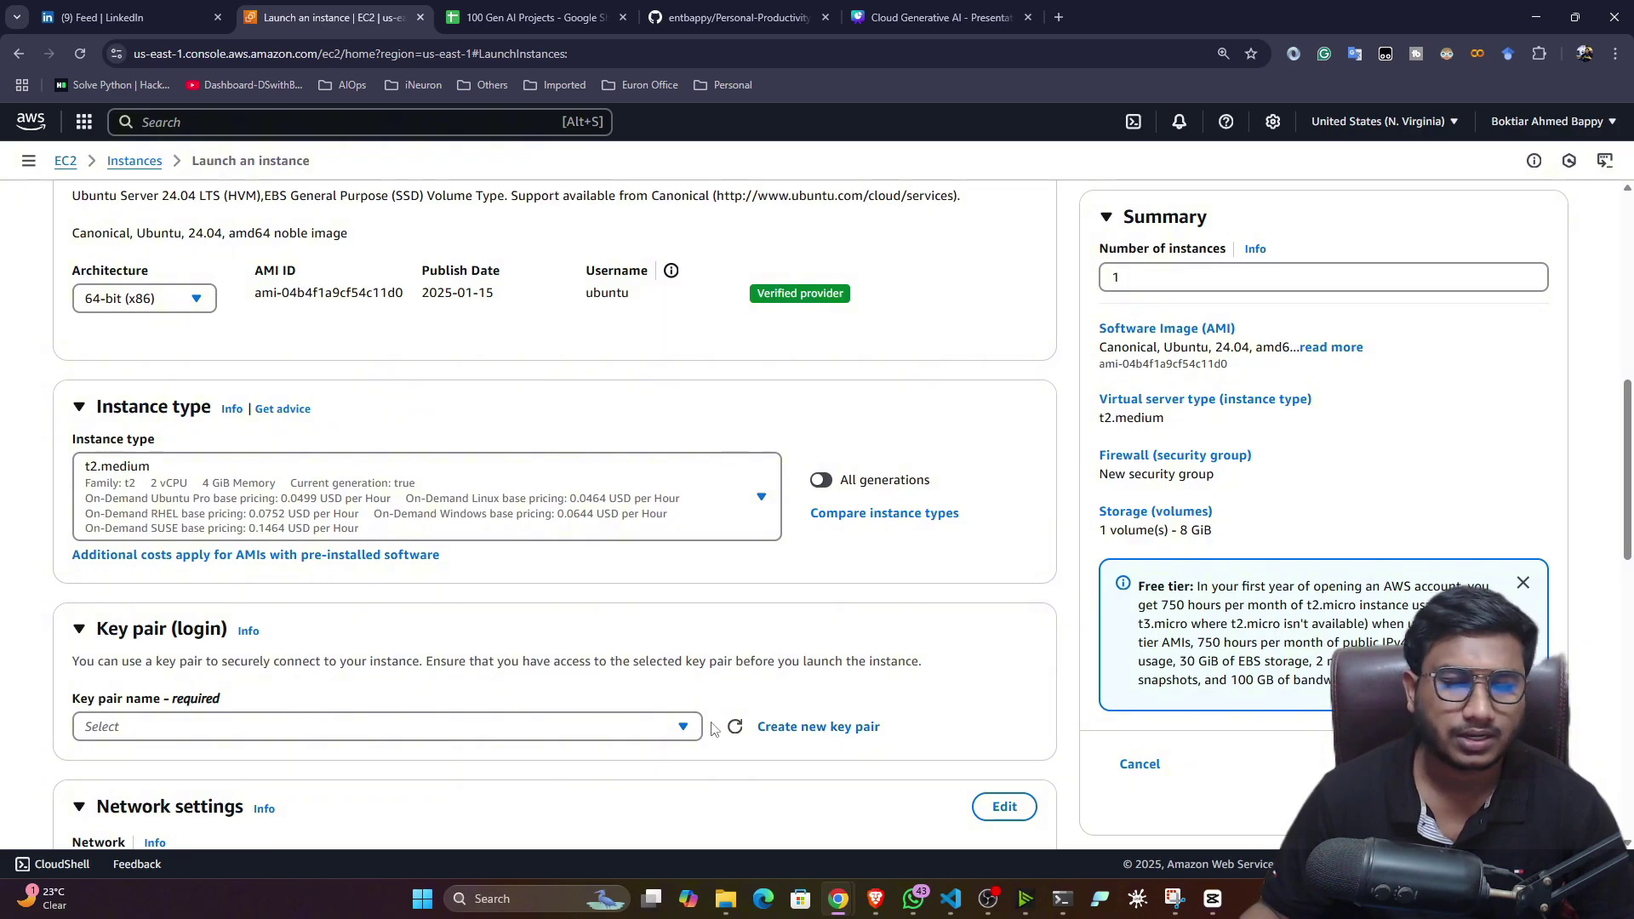
scroll(552, 736, down, 3)
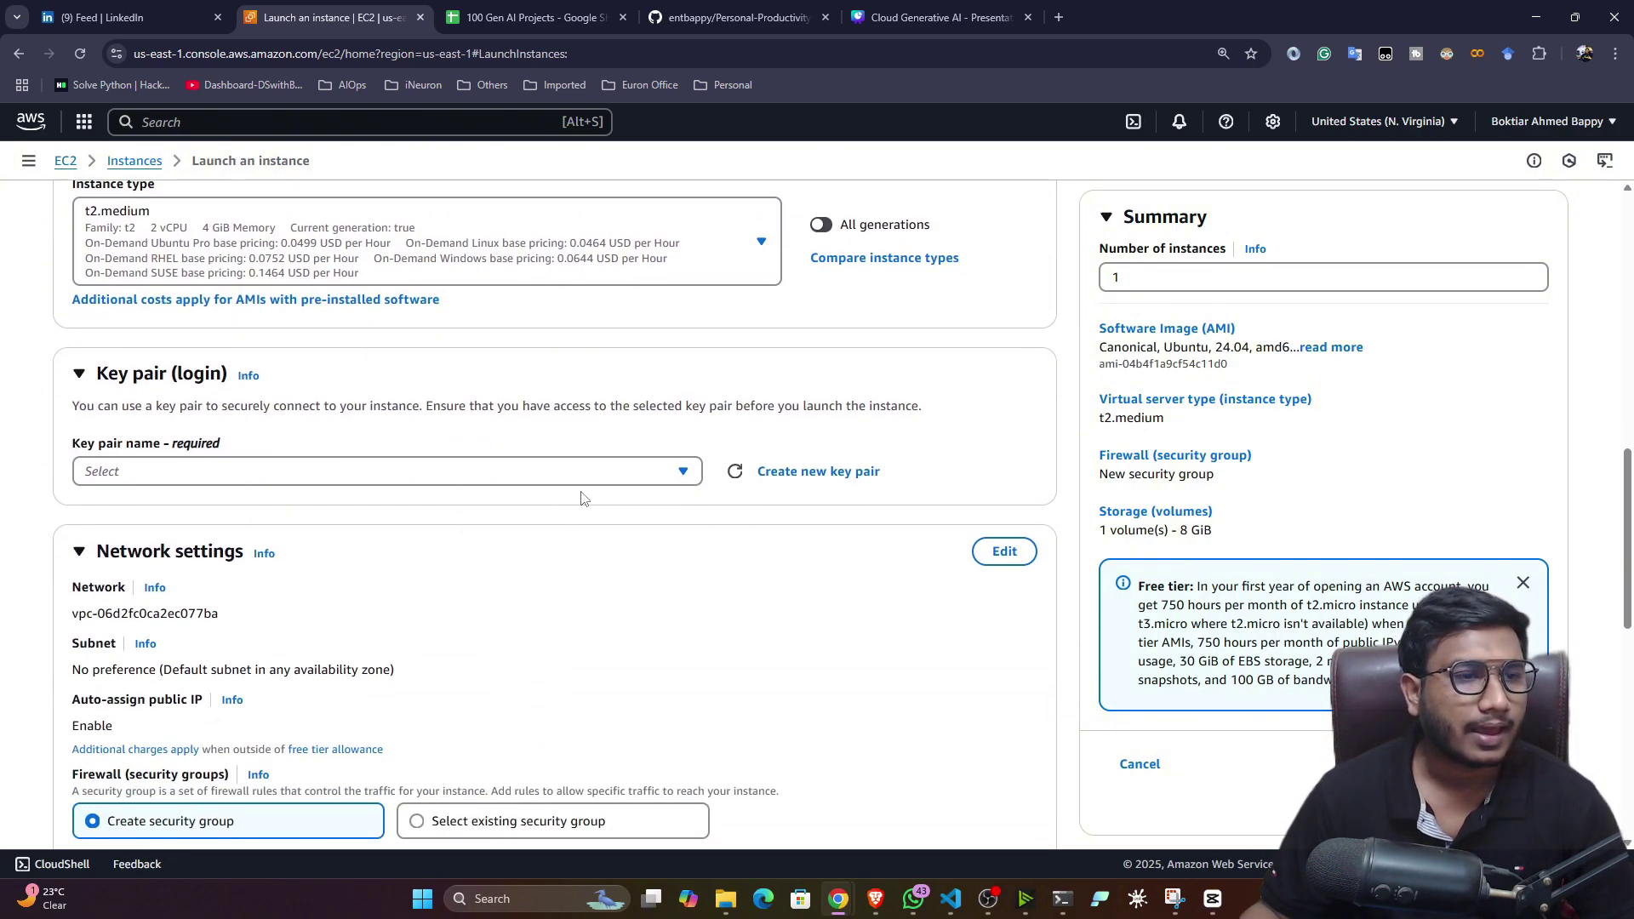
- Pick an existing key pair and allow HTTPS and HTTP traffic from the internet
click(694, 477)
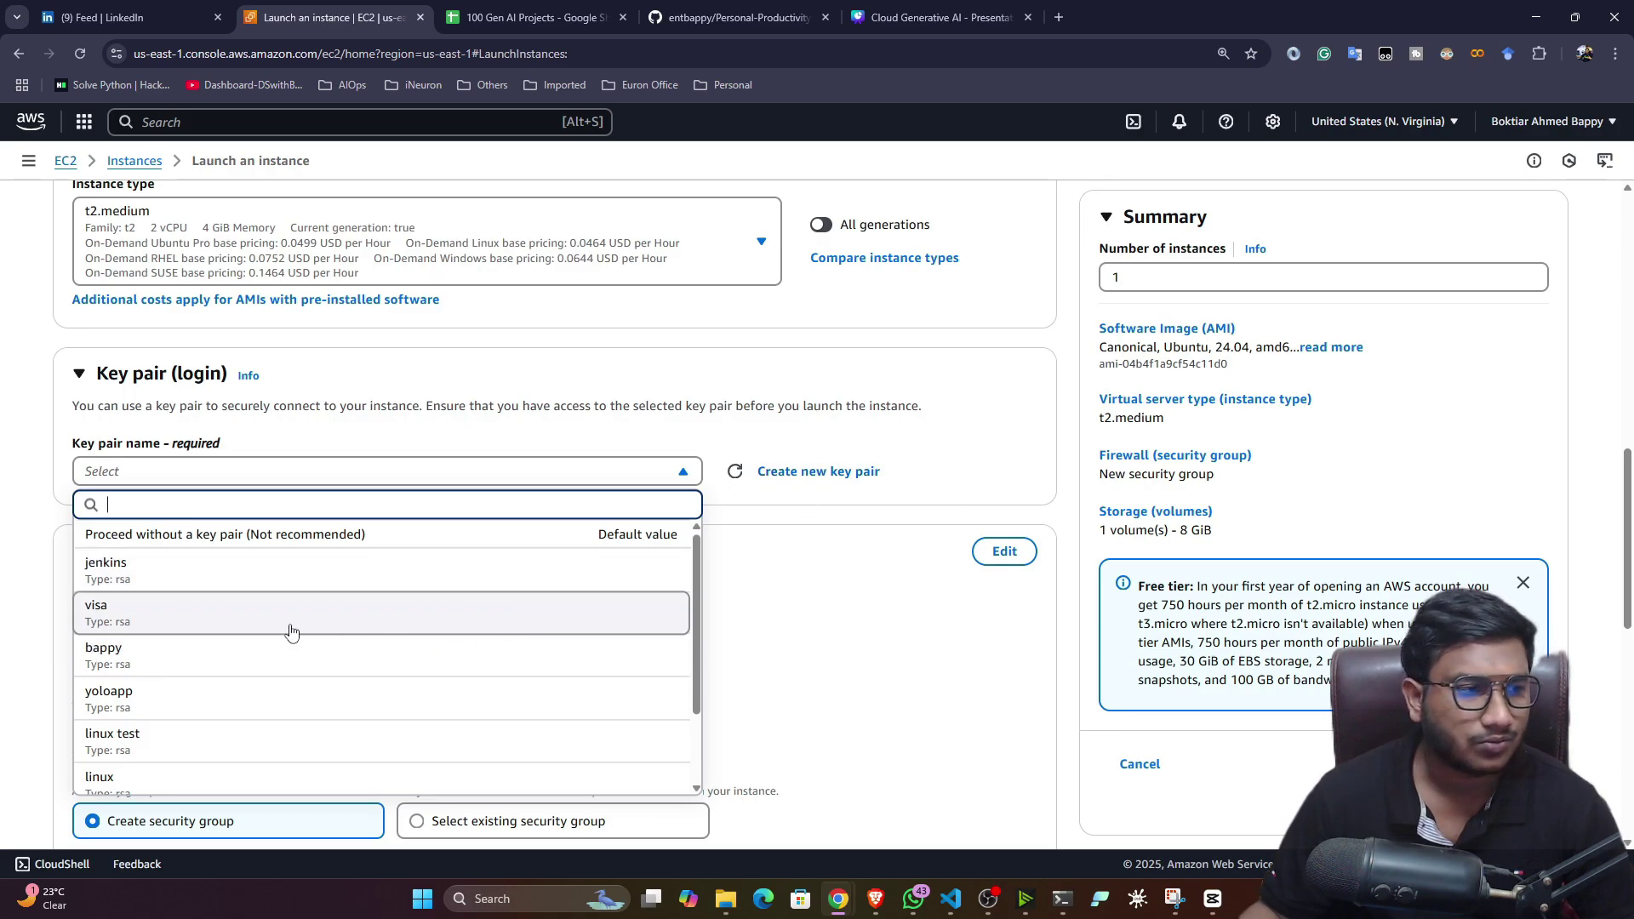
click(292, 654)
scroll(570, 576, down, 2)
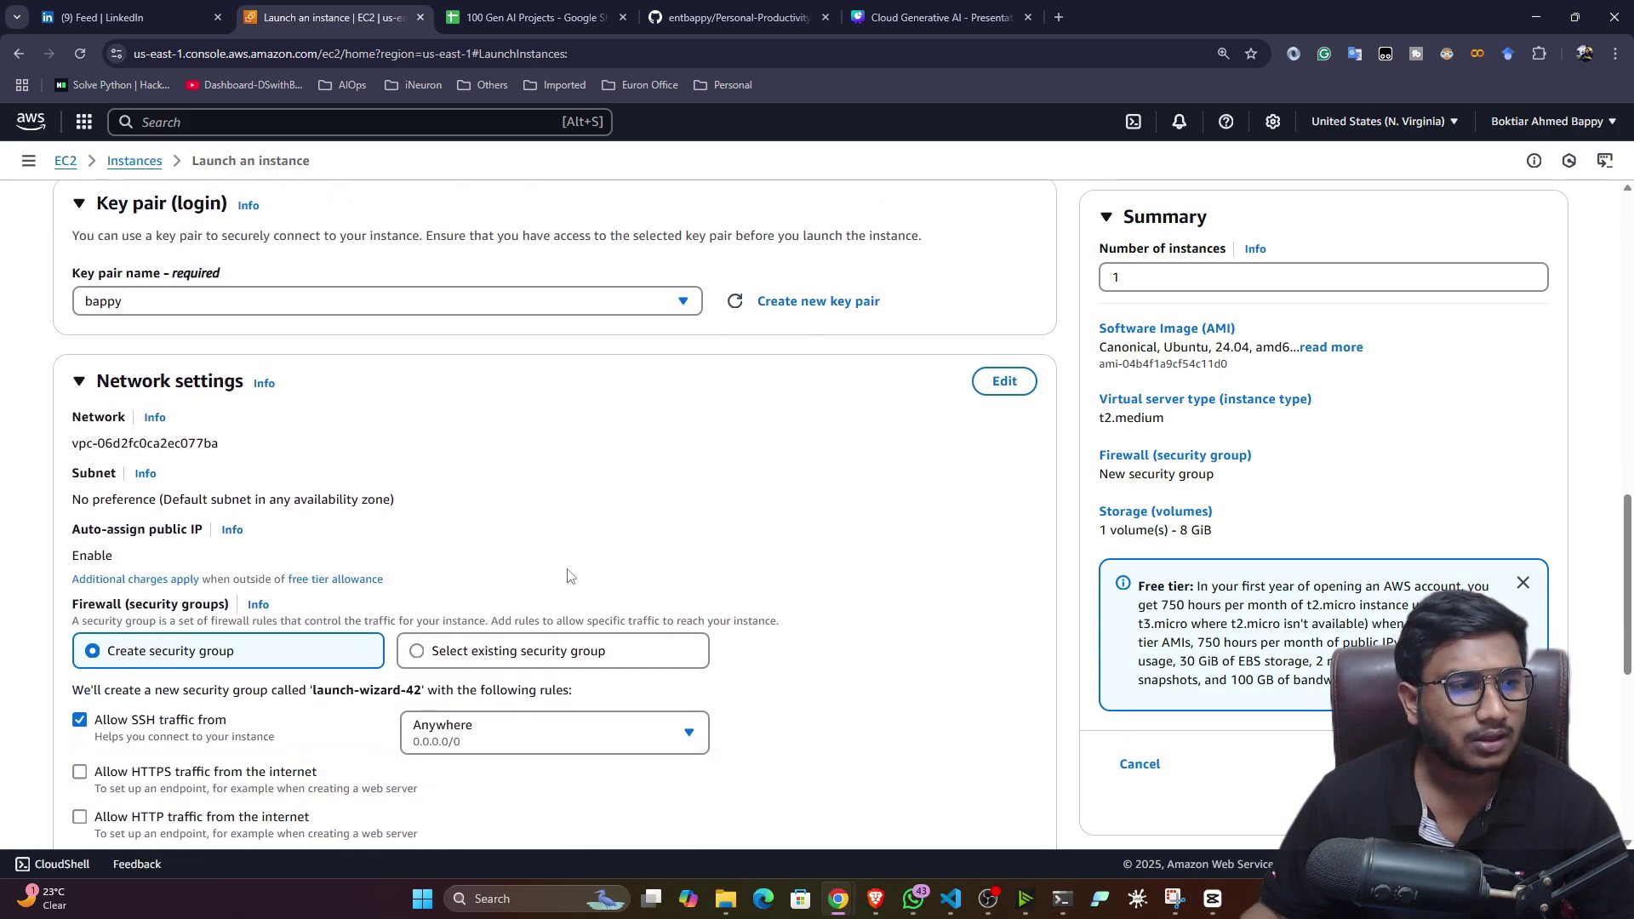
scroll(569, 572, down, 4)
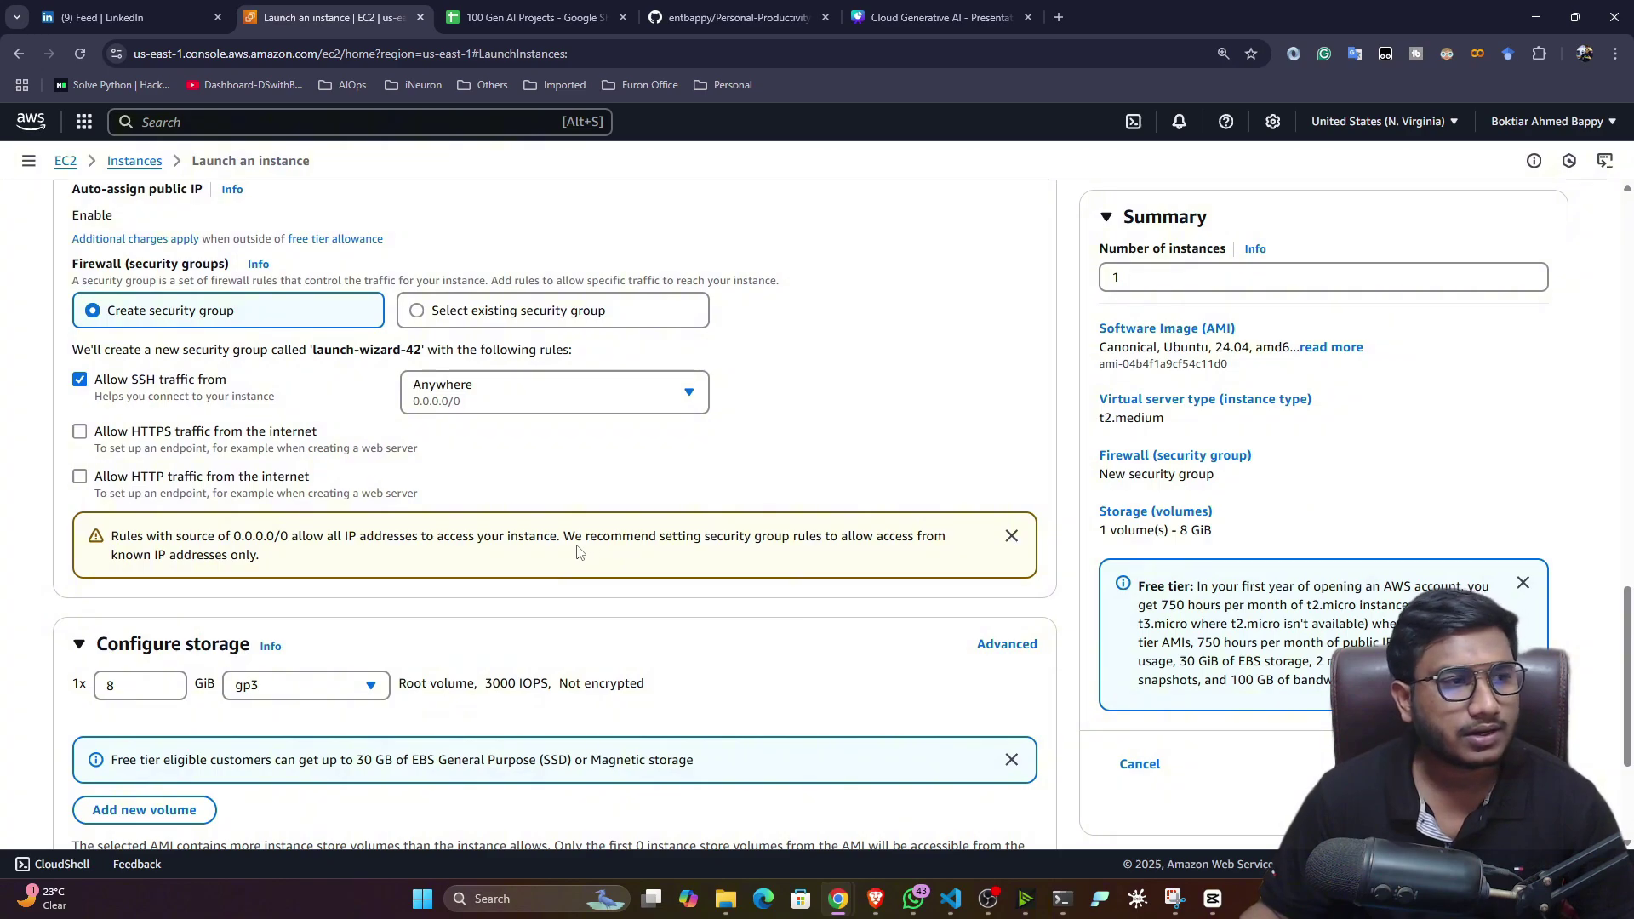
click(79, 432)
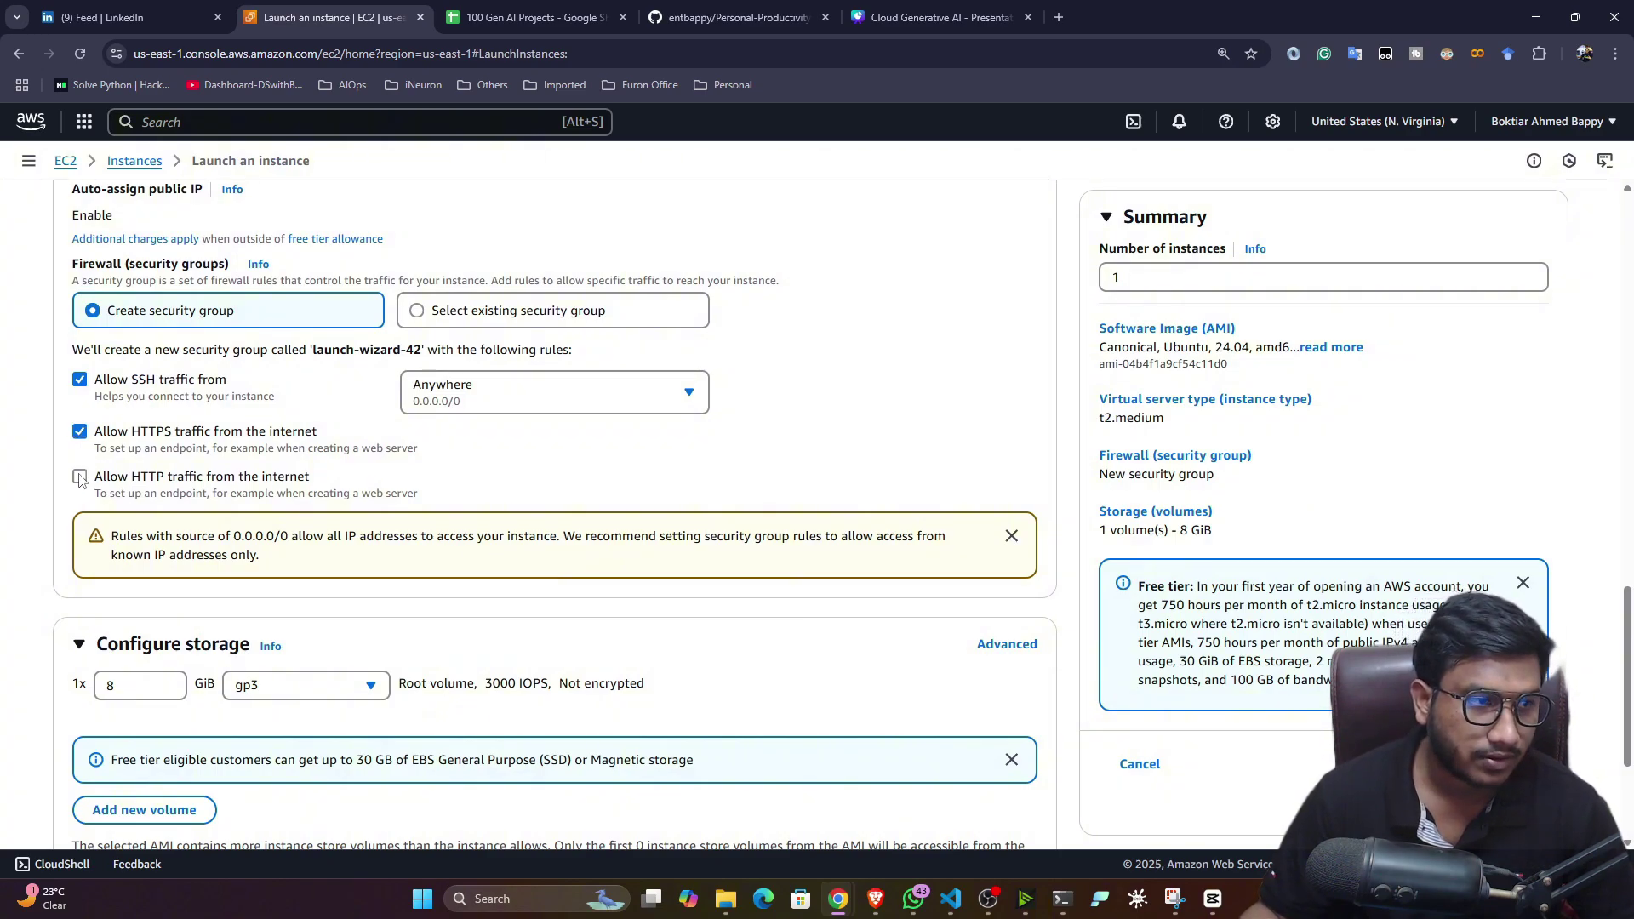
click(79, 478)
scroll(592, 693, down, 3)
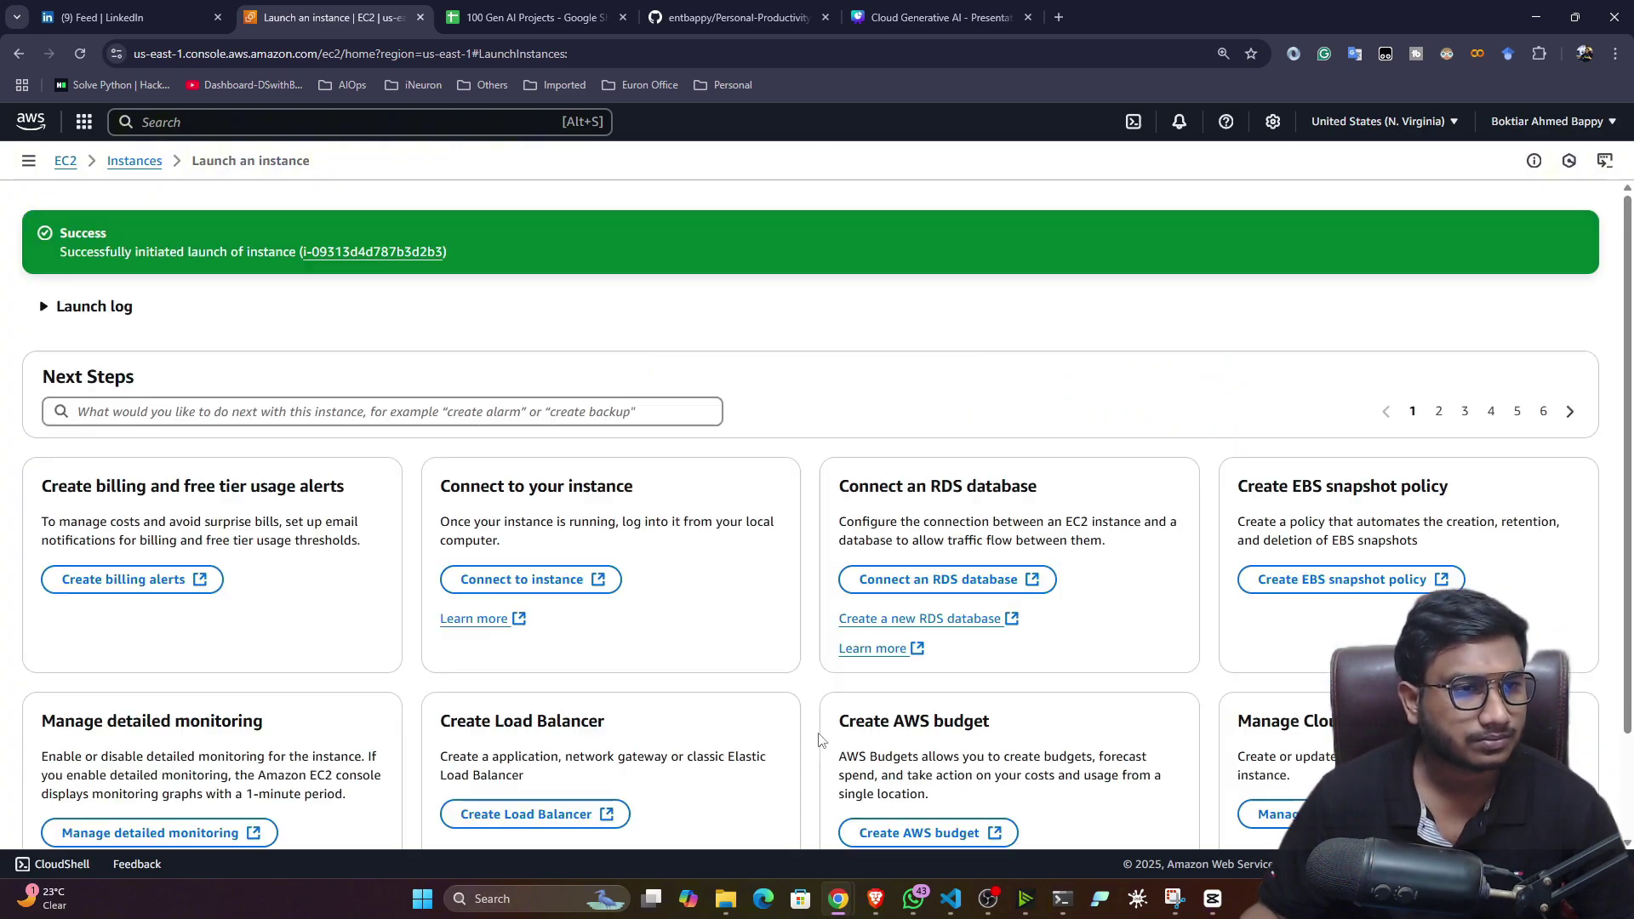
- From the Instances list, open grafana-demo and connect via EC2 Instance Connect as ubuntu
scroll(765, 706, down, 2)
click(1528, 799)
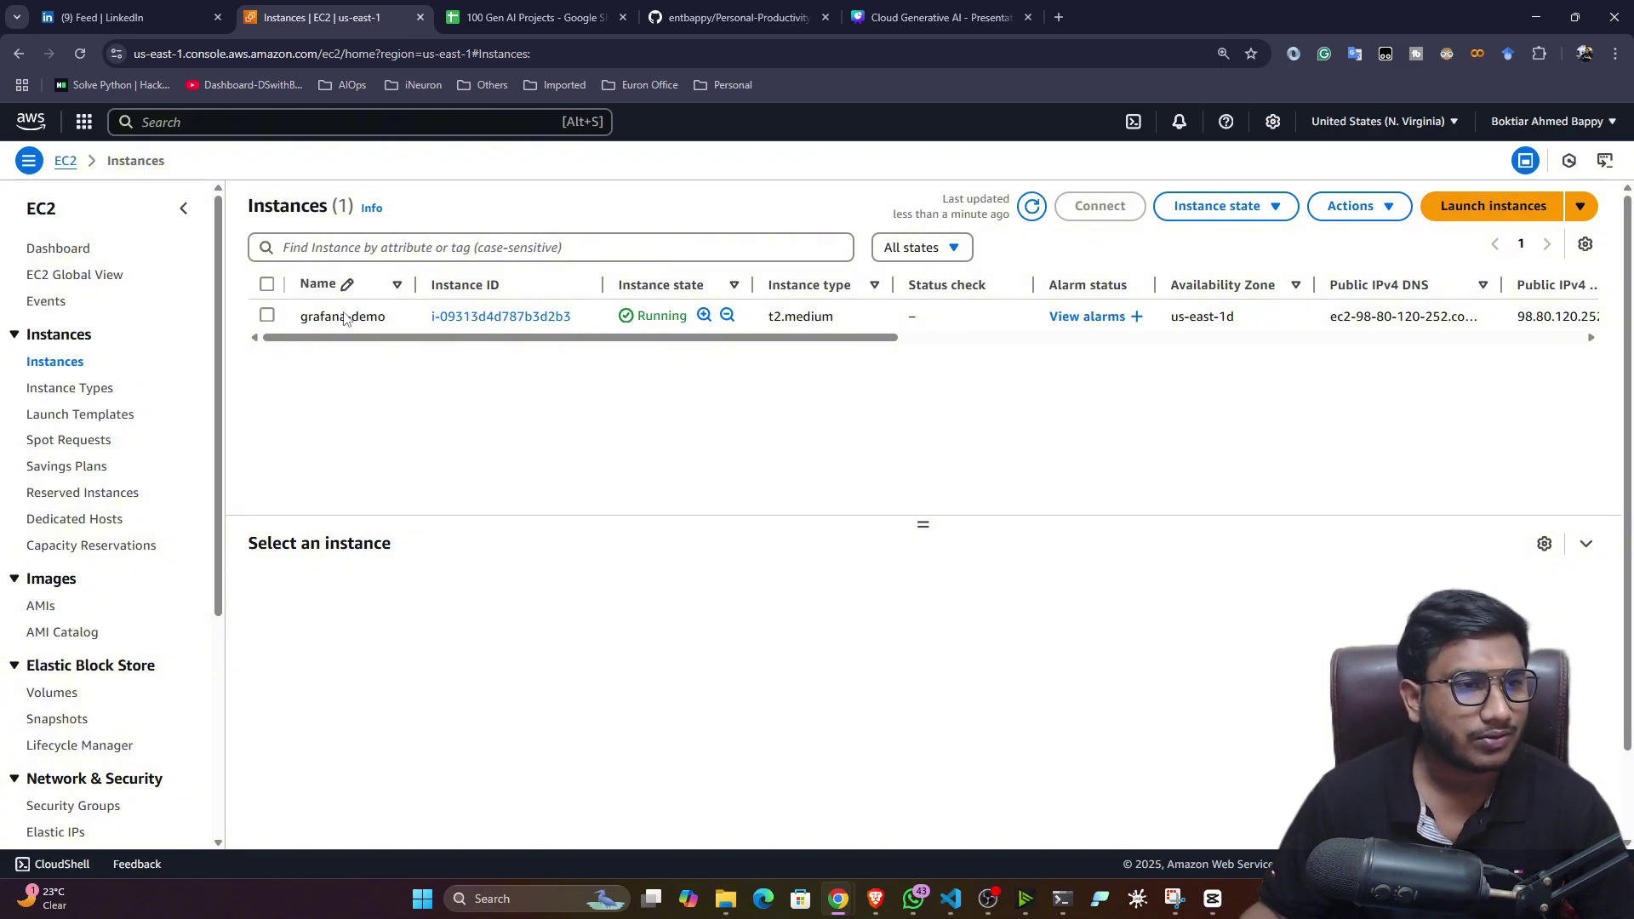
click(498, 316)
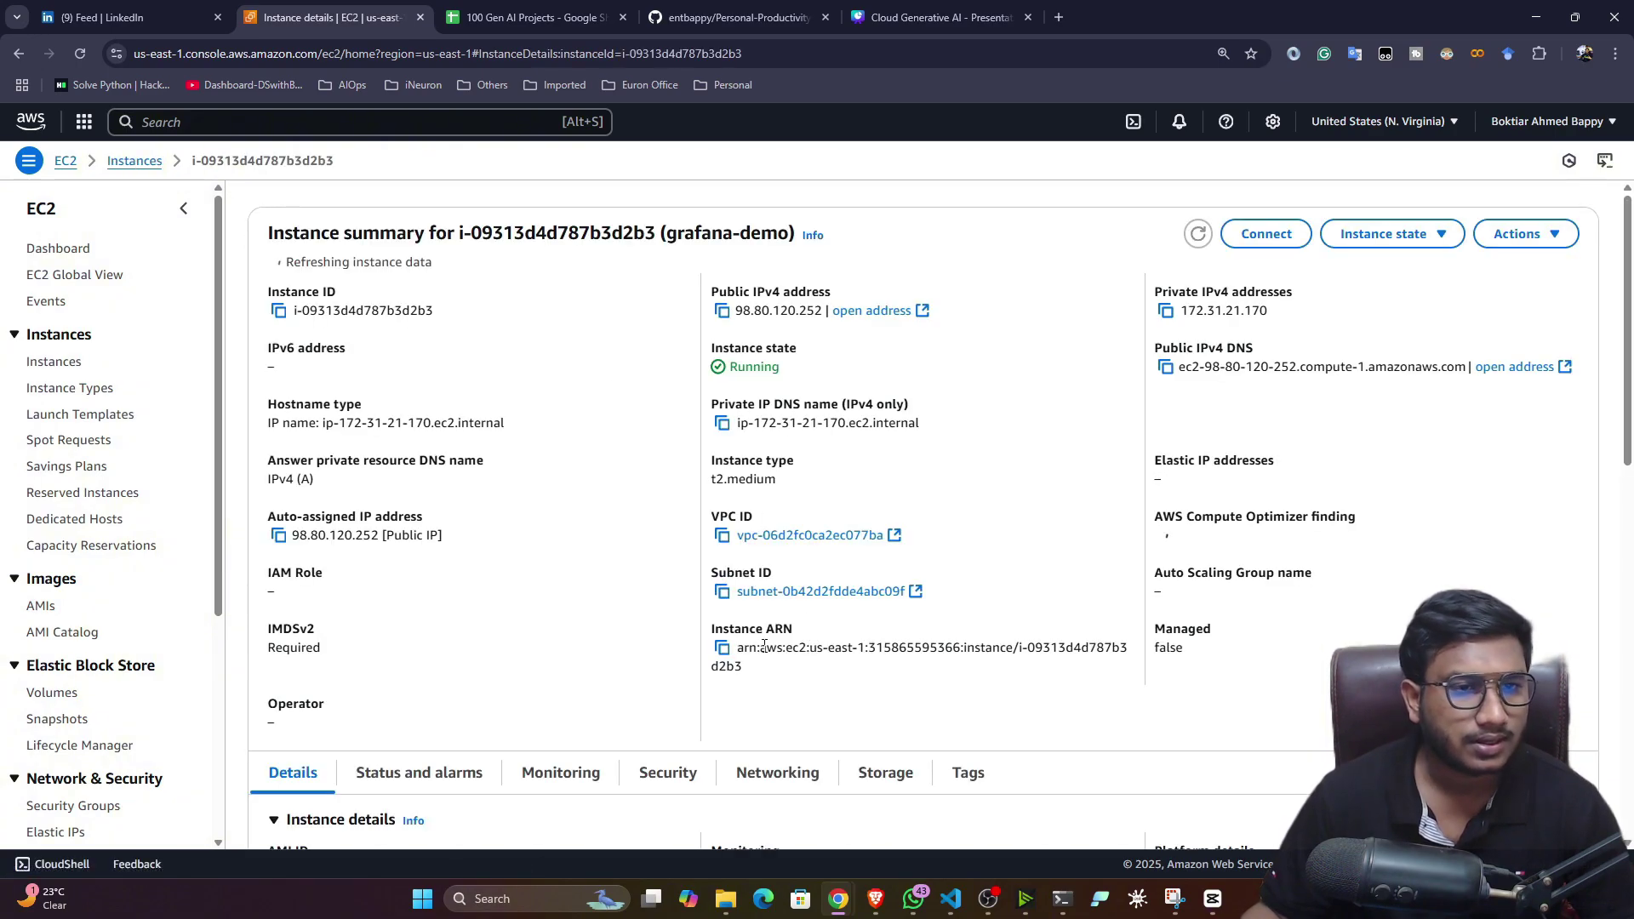
click(1266, 234)
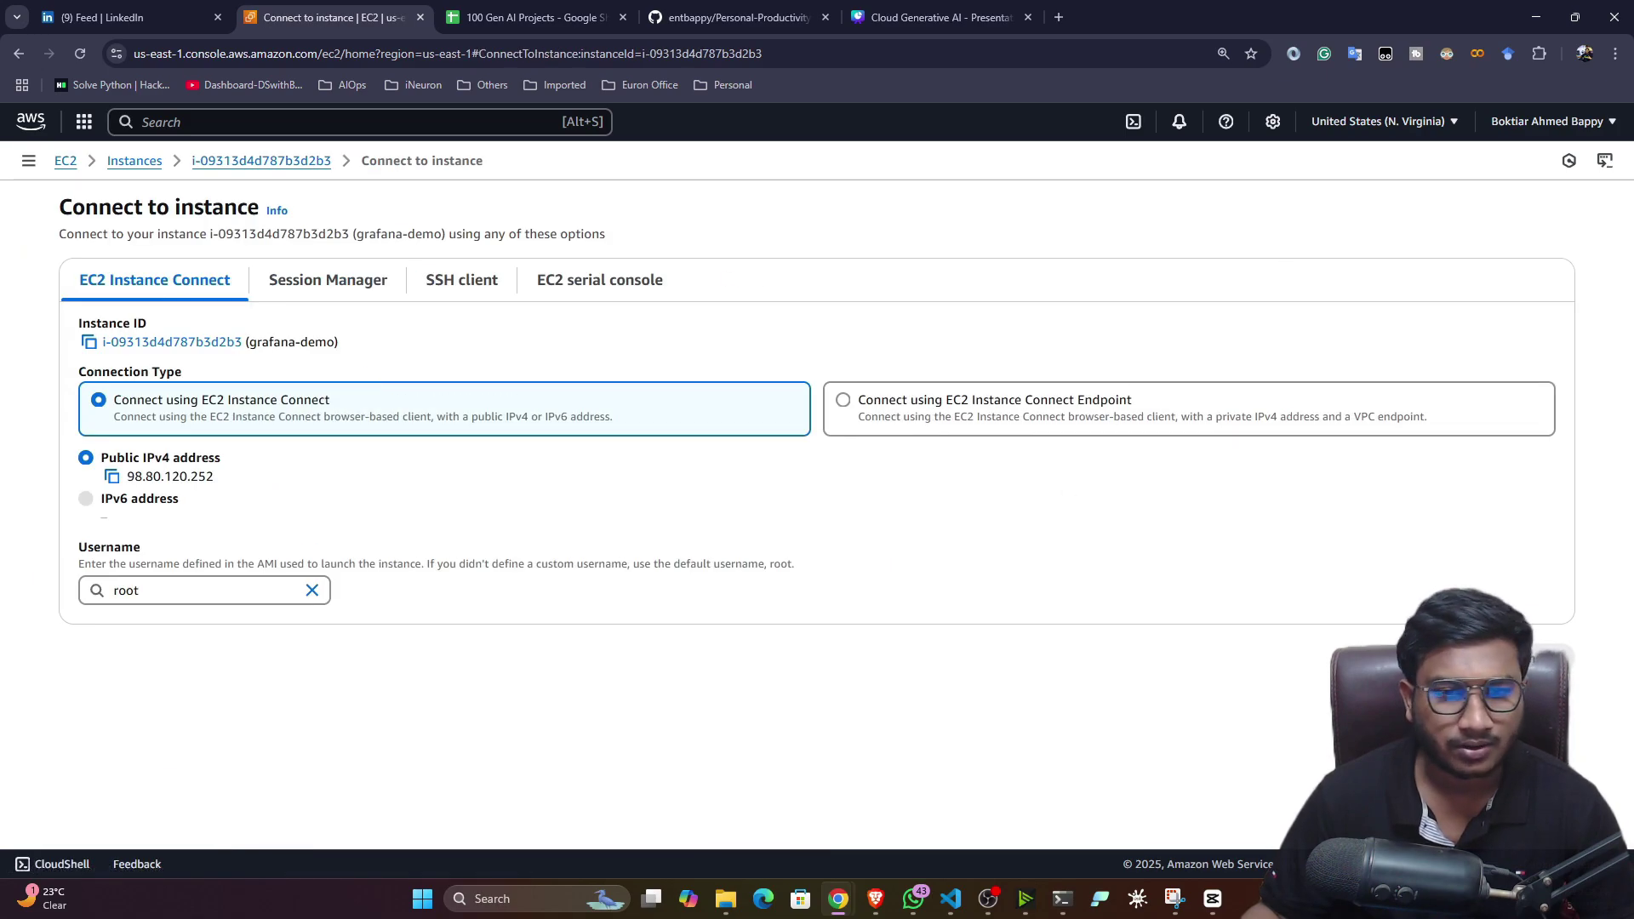
click(1540, 732)
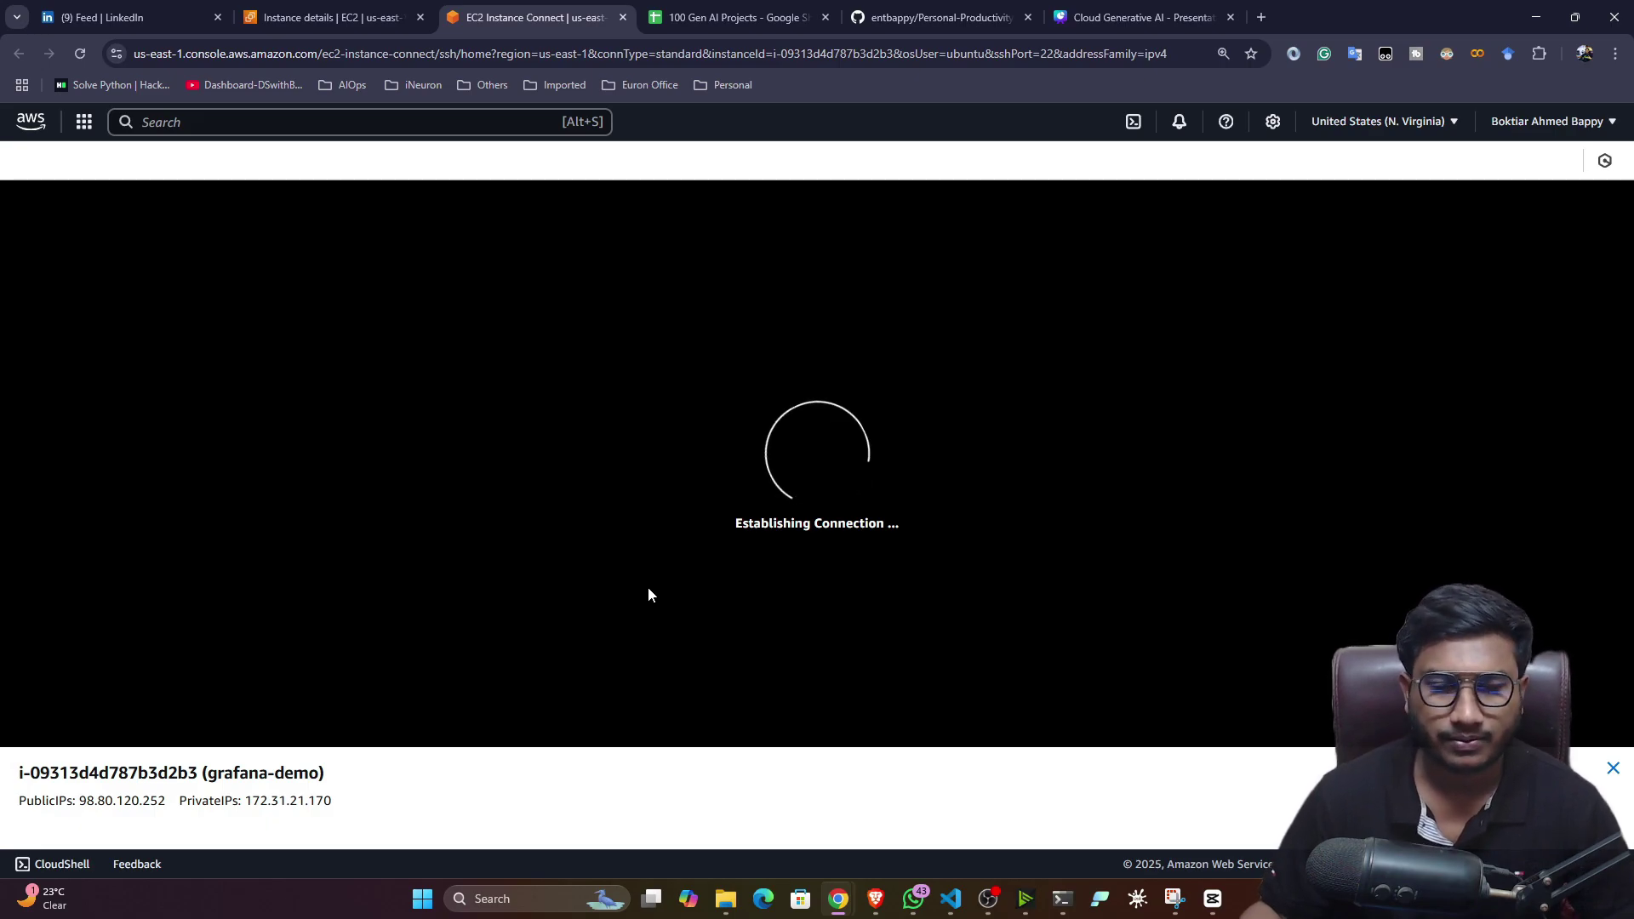
- Copy sudo apt-get update -y from the README and run it in the cleared terminal
click(936, 17)
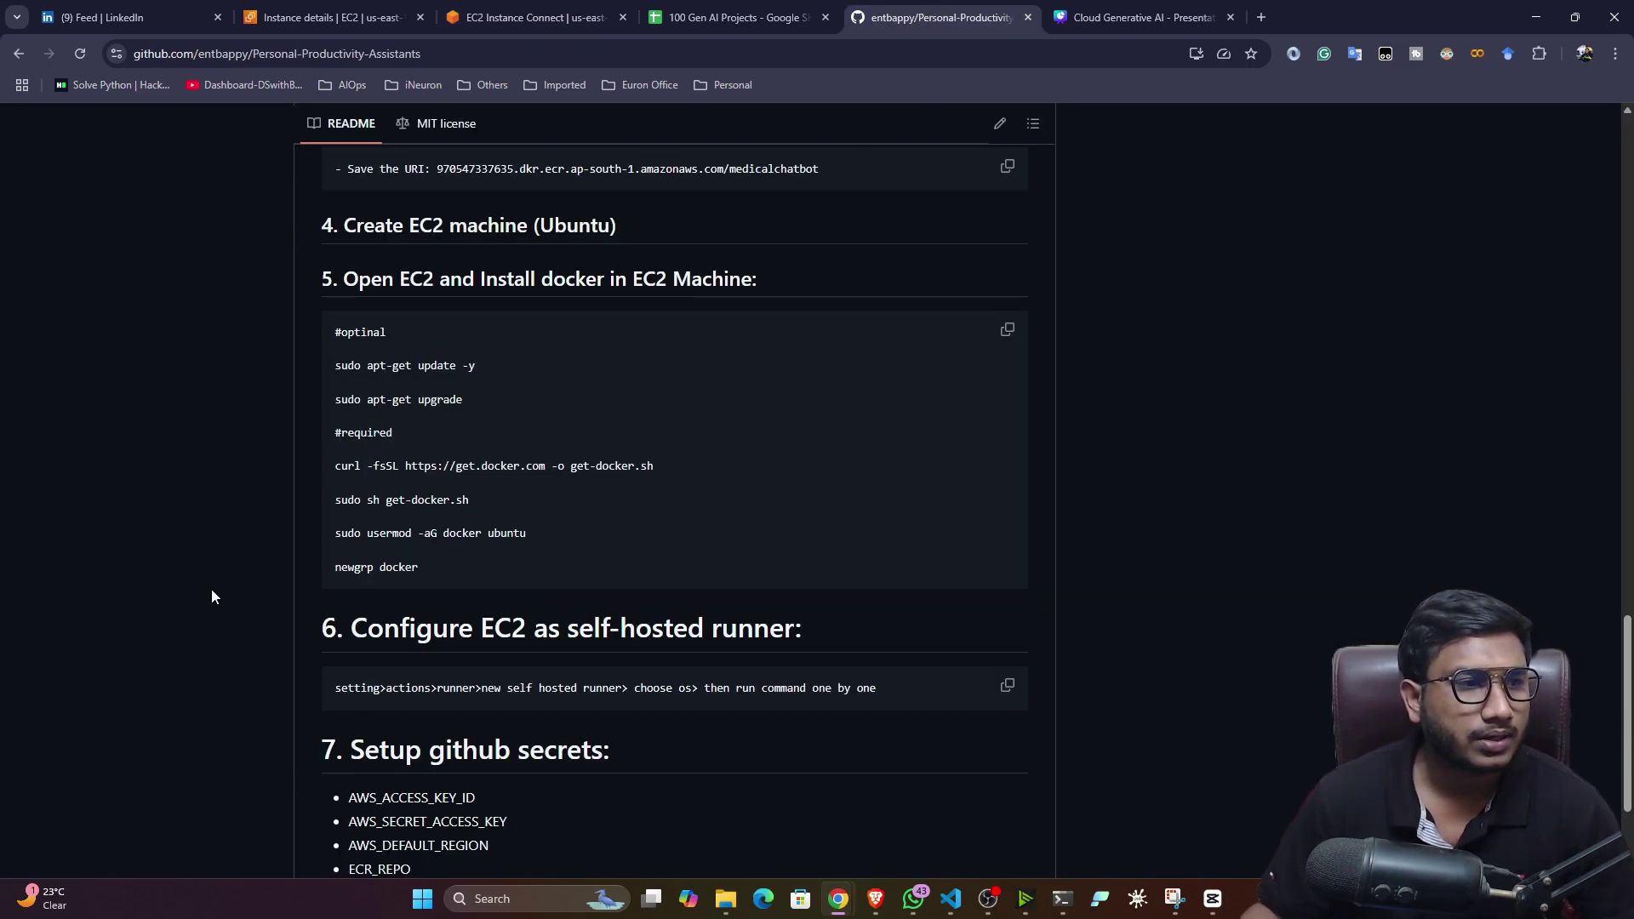
scroll(213, 596, down, 1)
drag(318, 296, 519, 483)
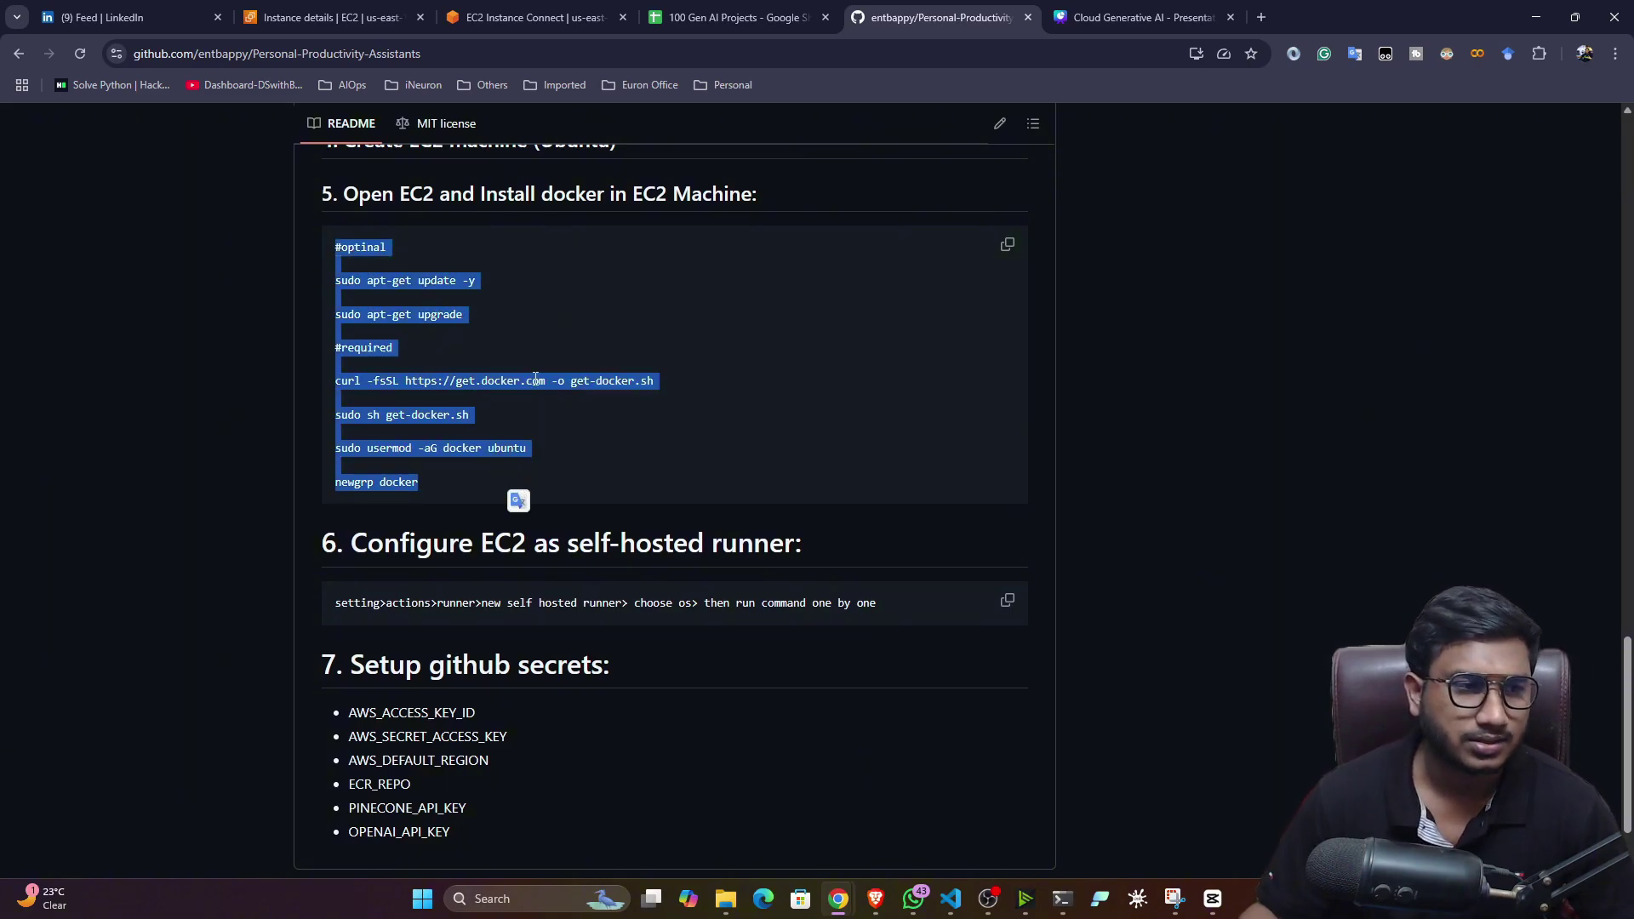
key(ctrl+c)
click(645, 462)
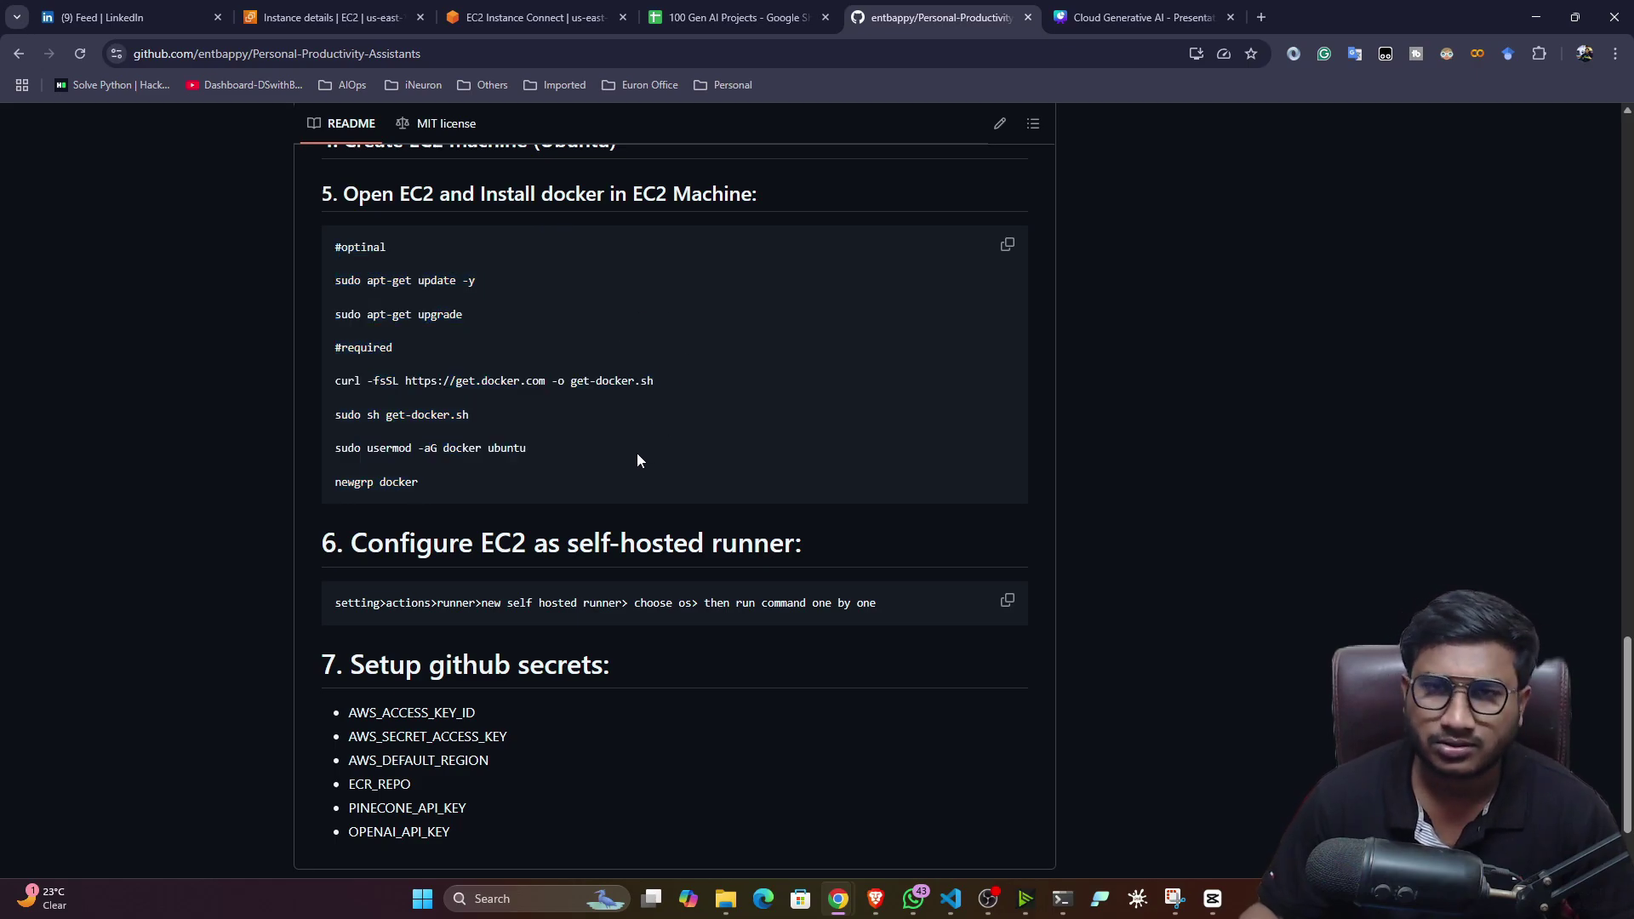
drag(392, 294, 291, 284)
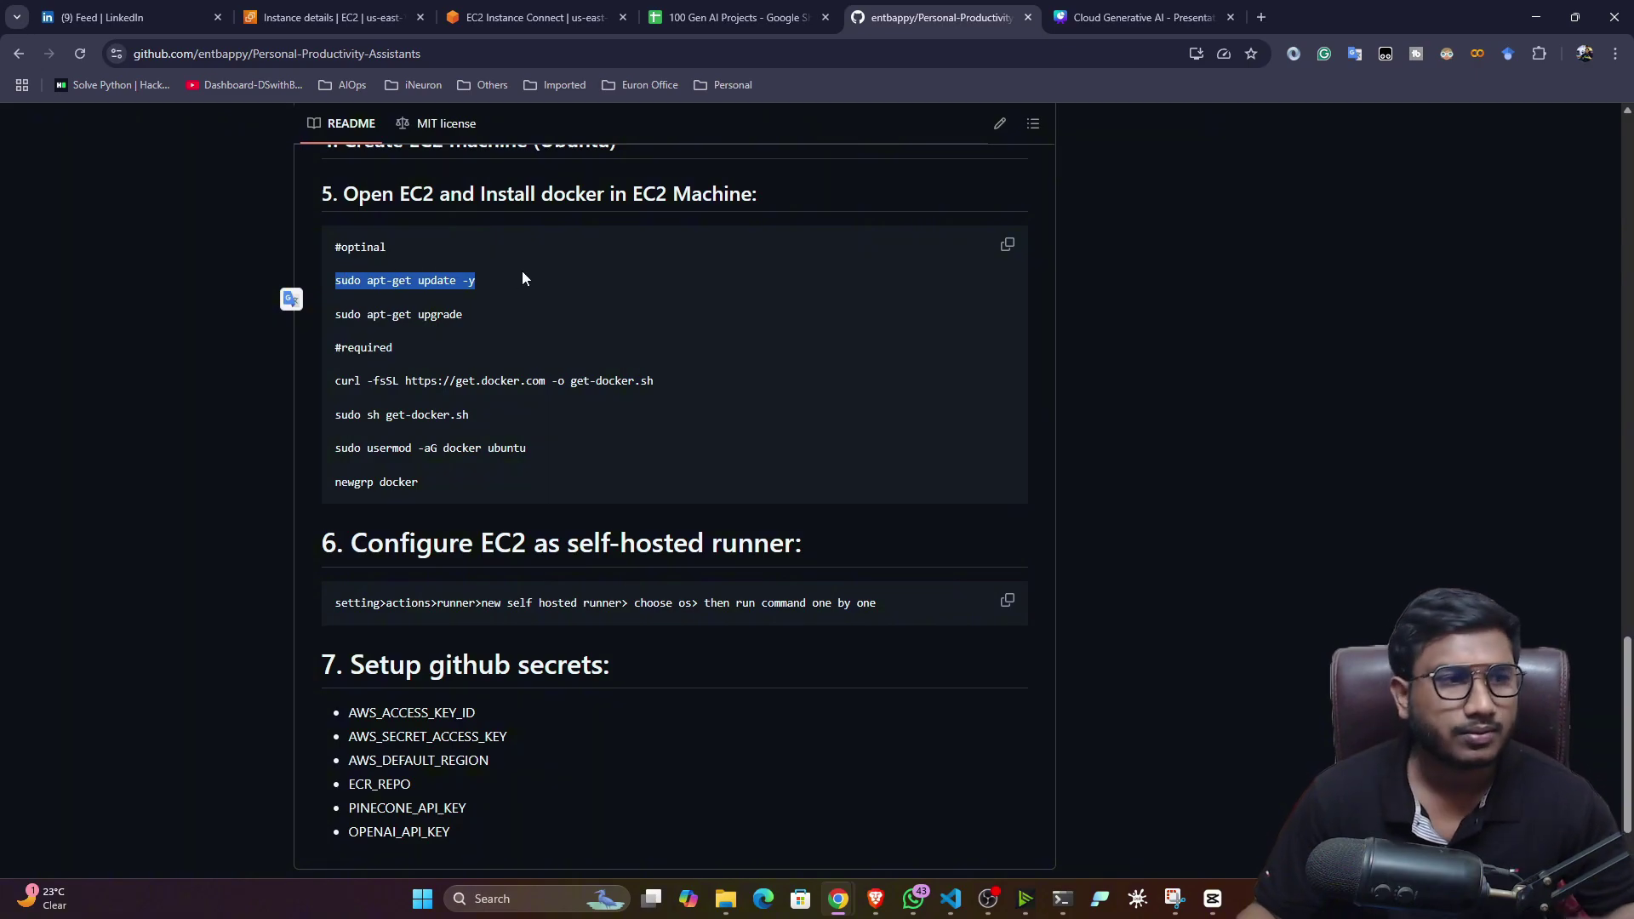
click(527, 17)
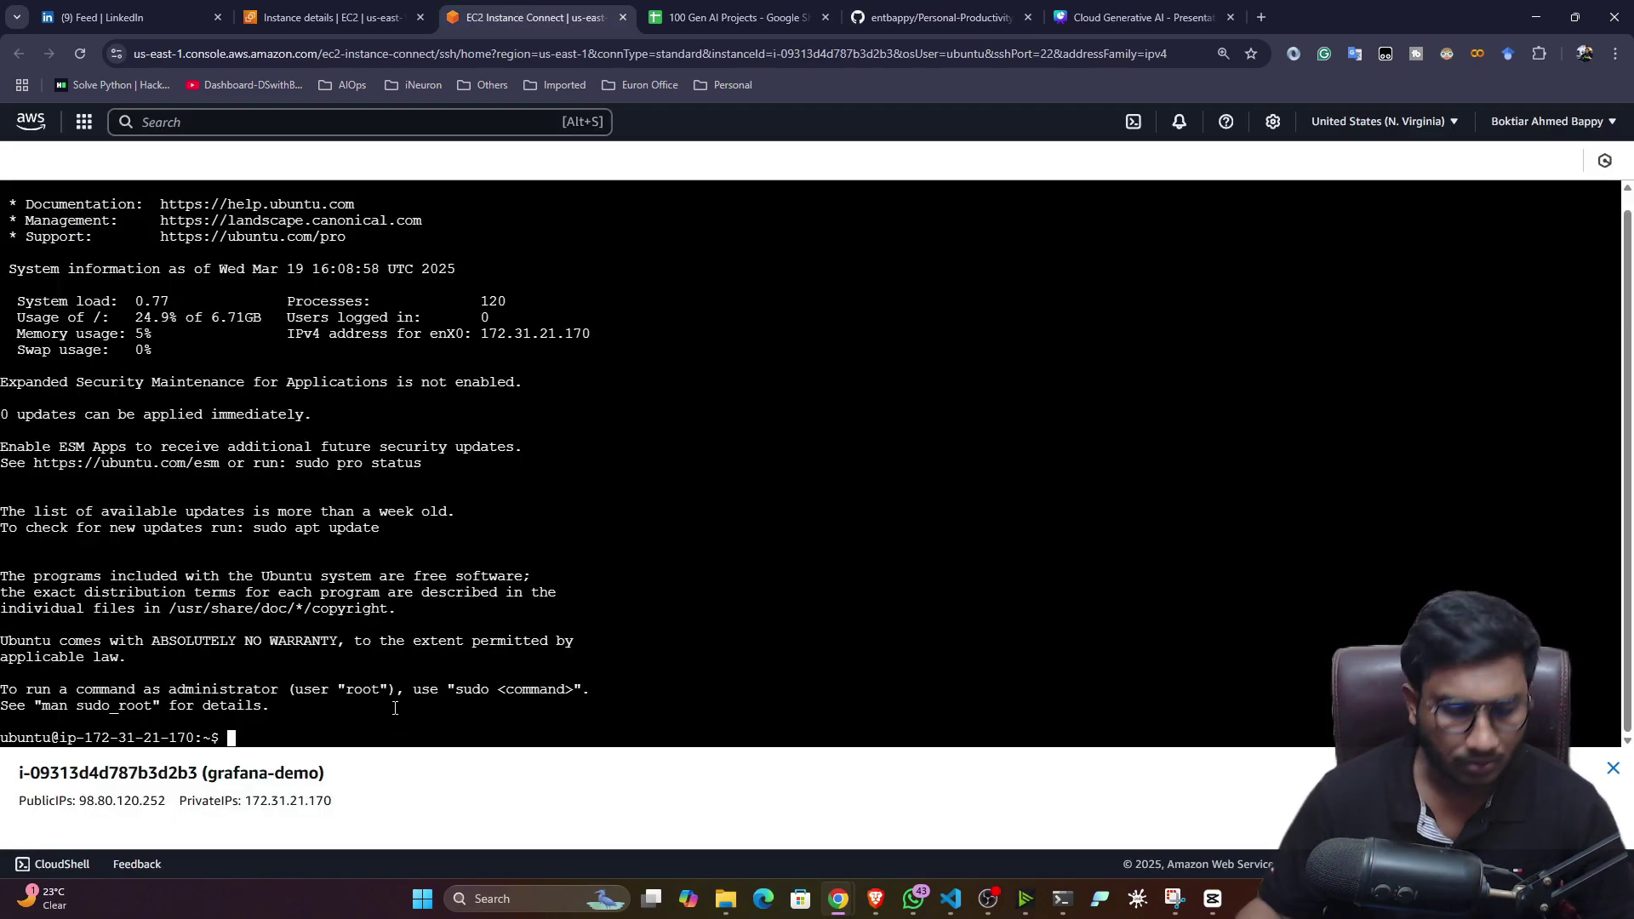
key(ctrl+l)
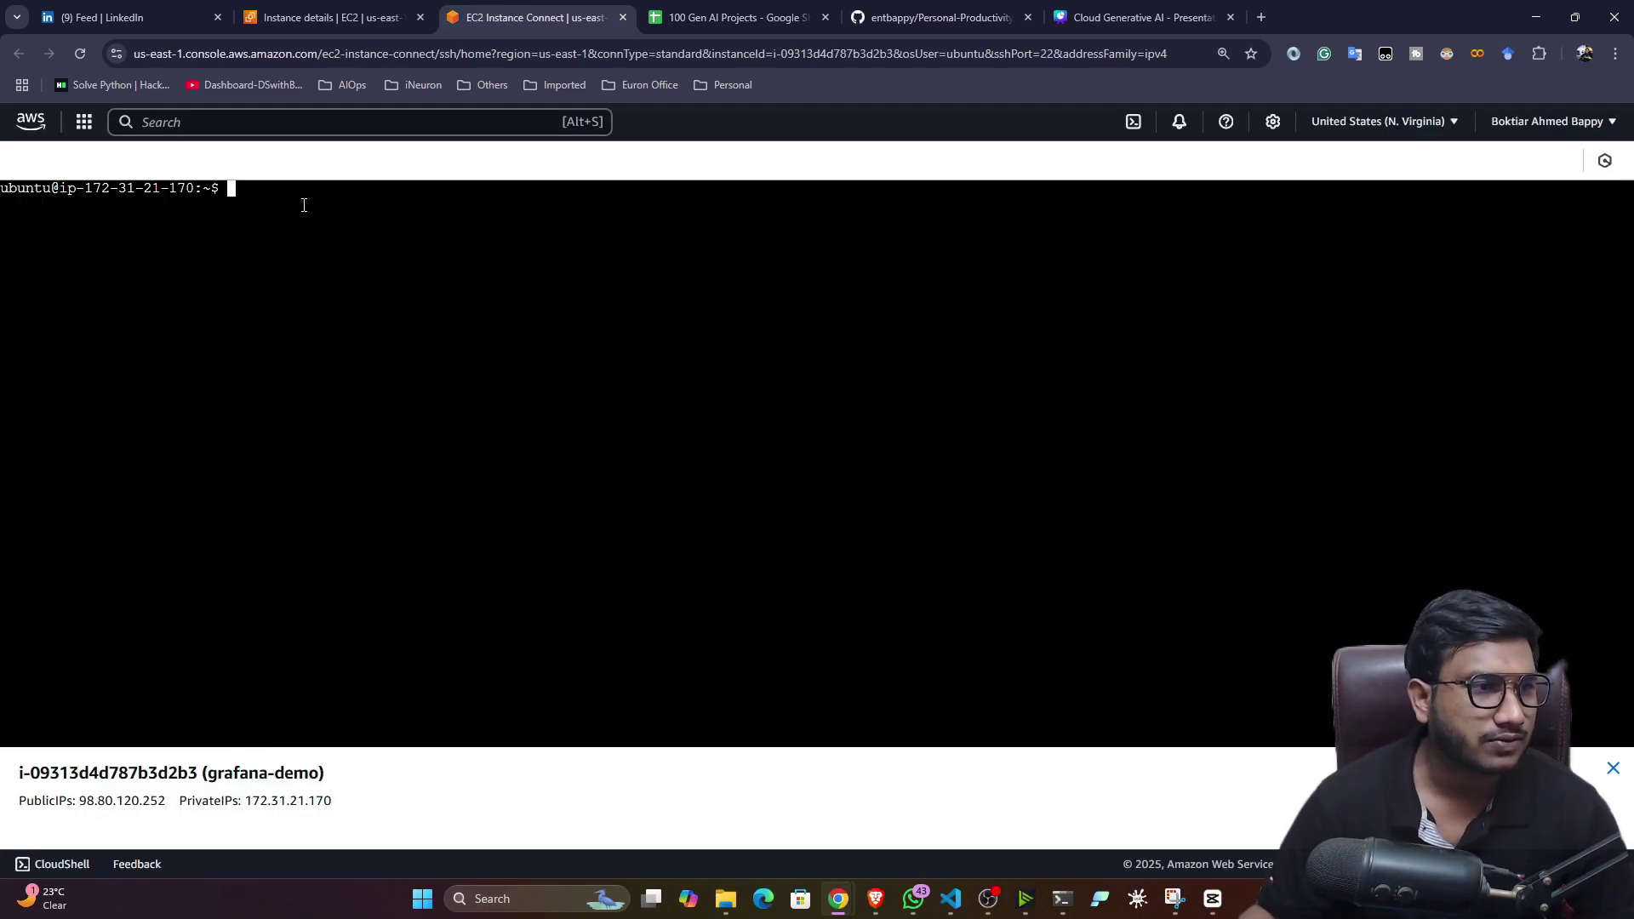
right_click(257, 220)
click(286, 415)
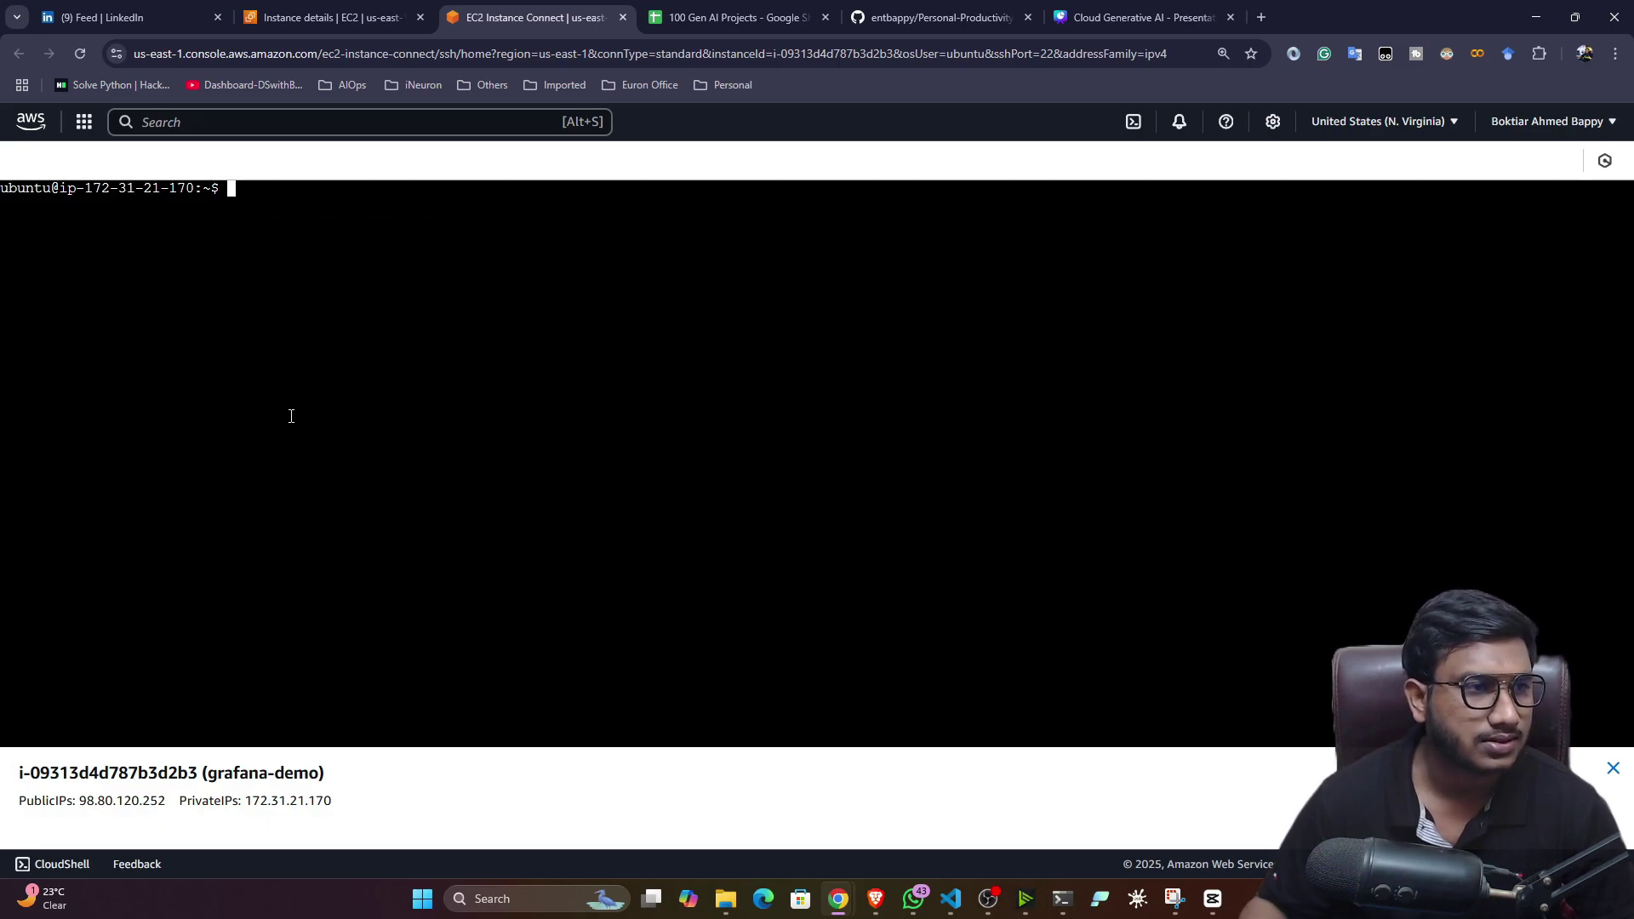
key(Return)
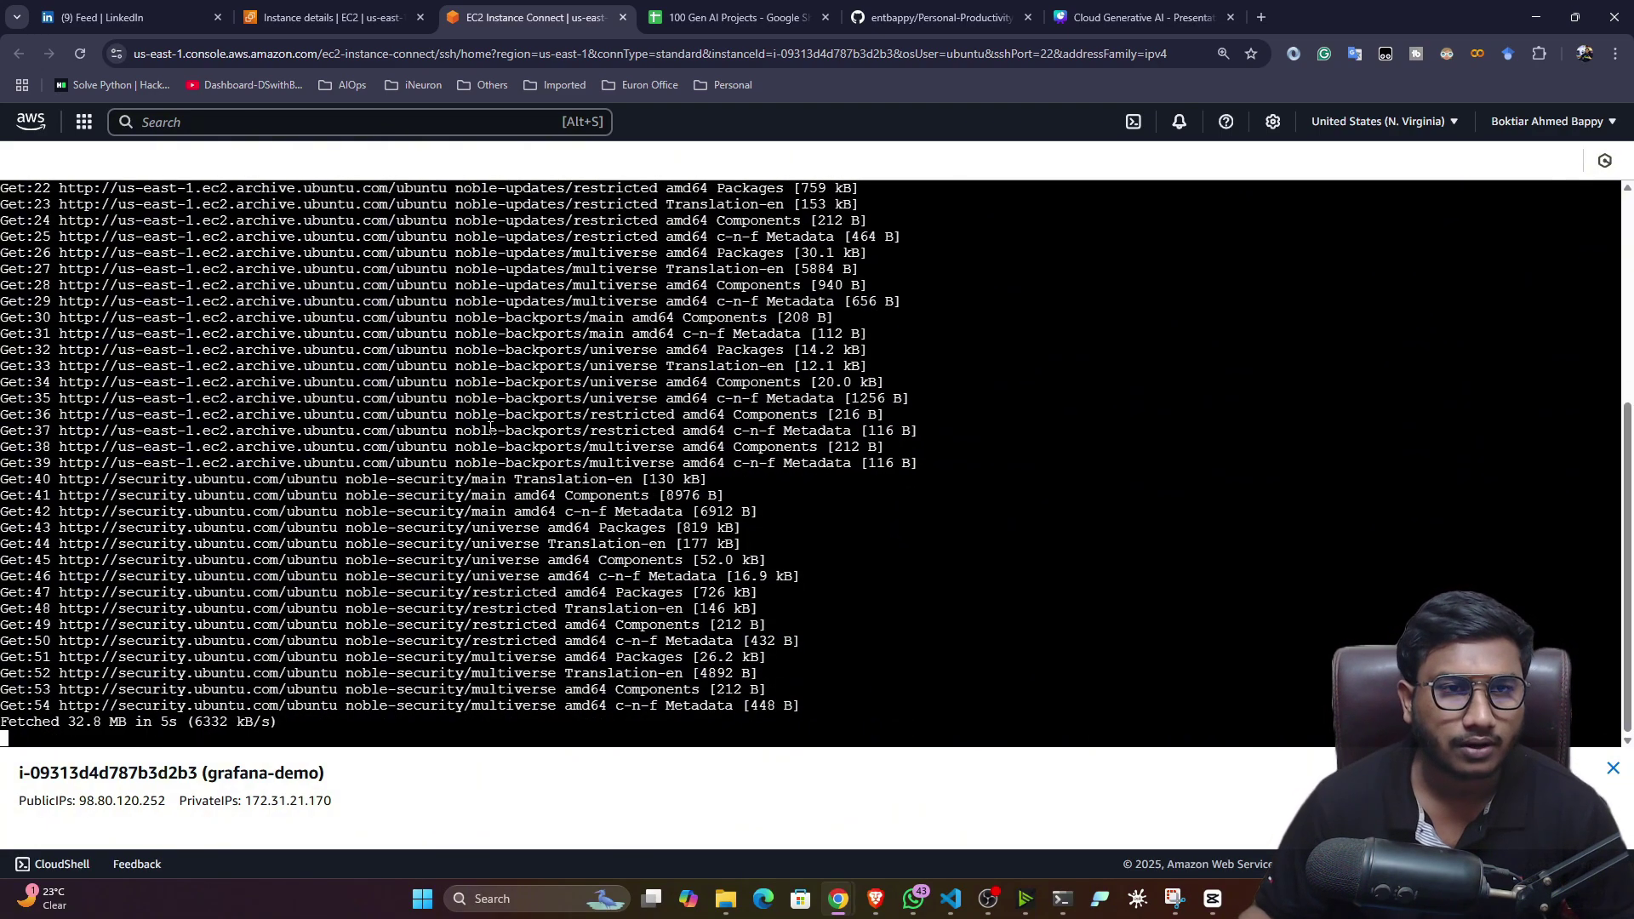
- Copy the sudo apt-get upgrade command from the README
click(1013, 9)
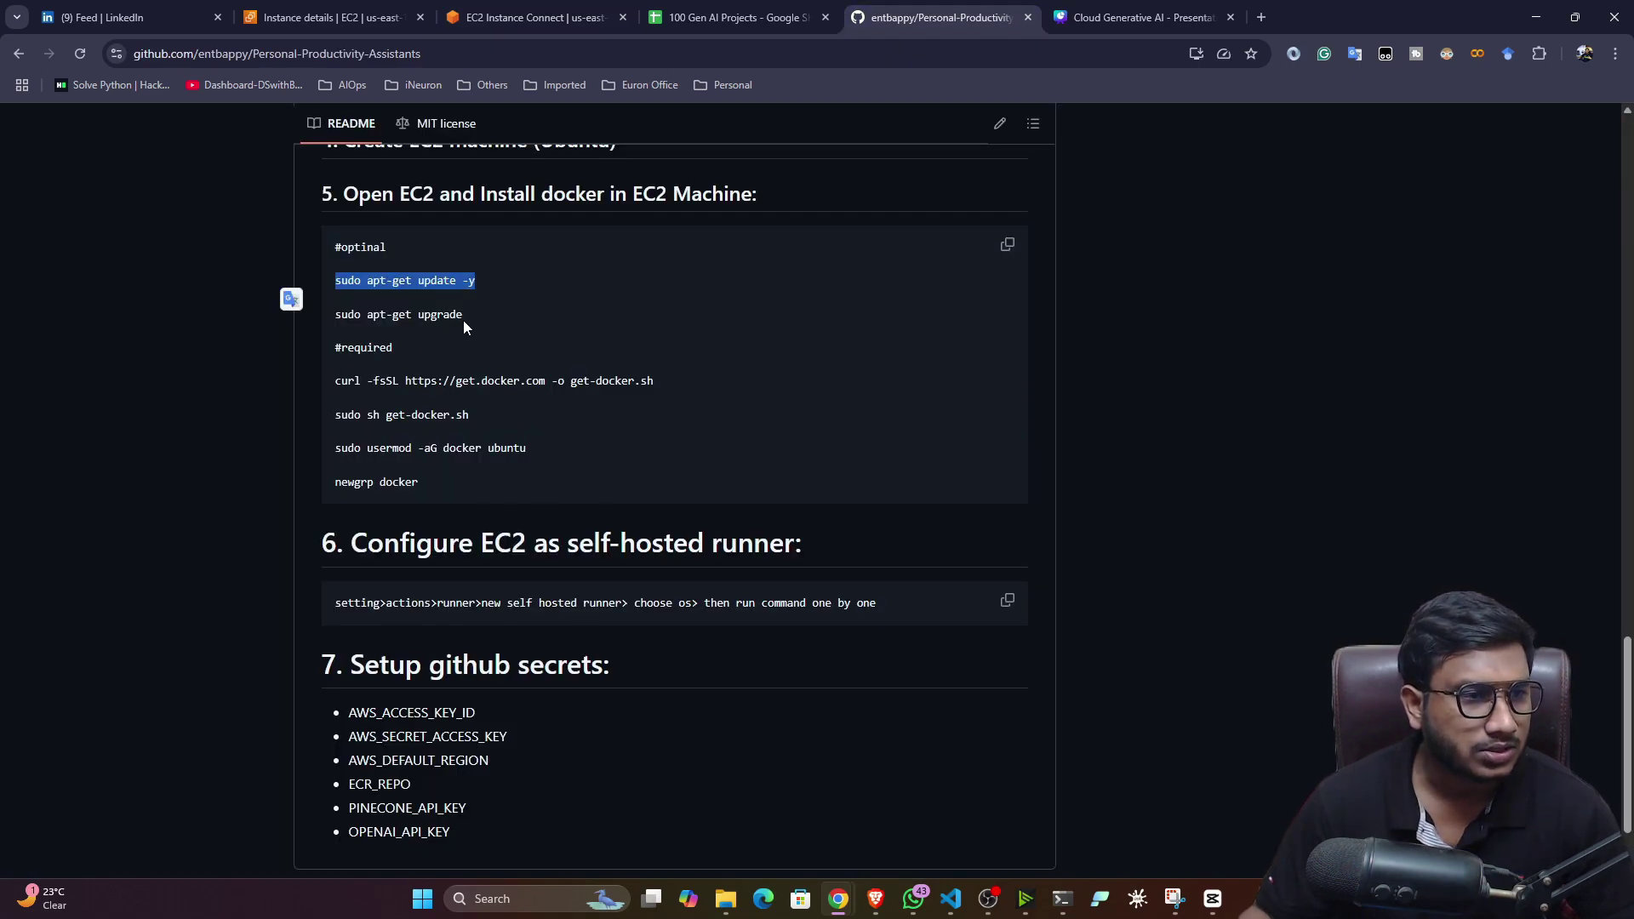
drag(463, 320, 332, 318)
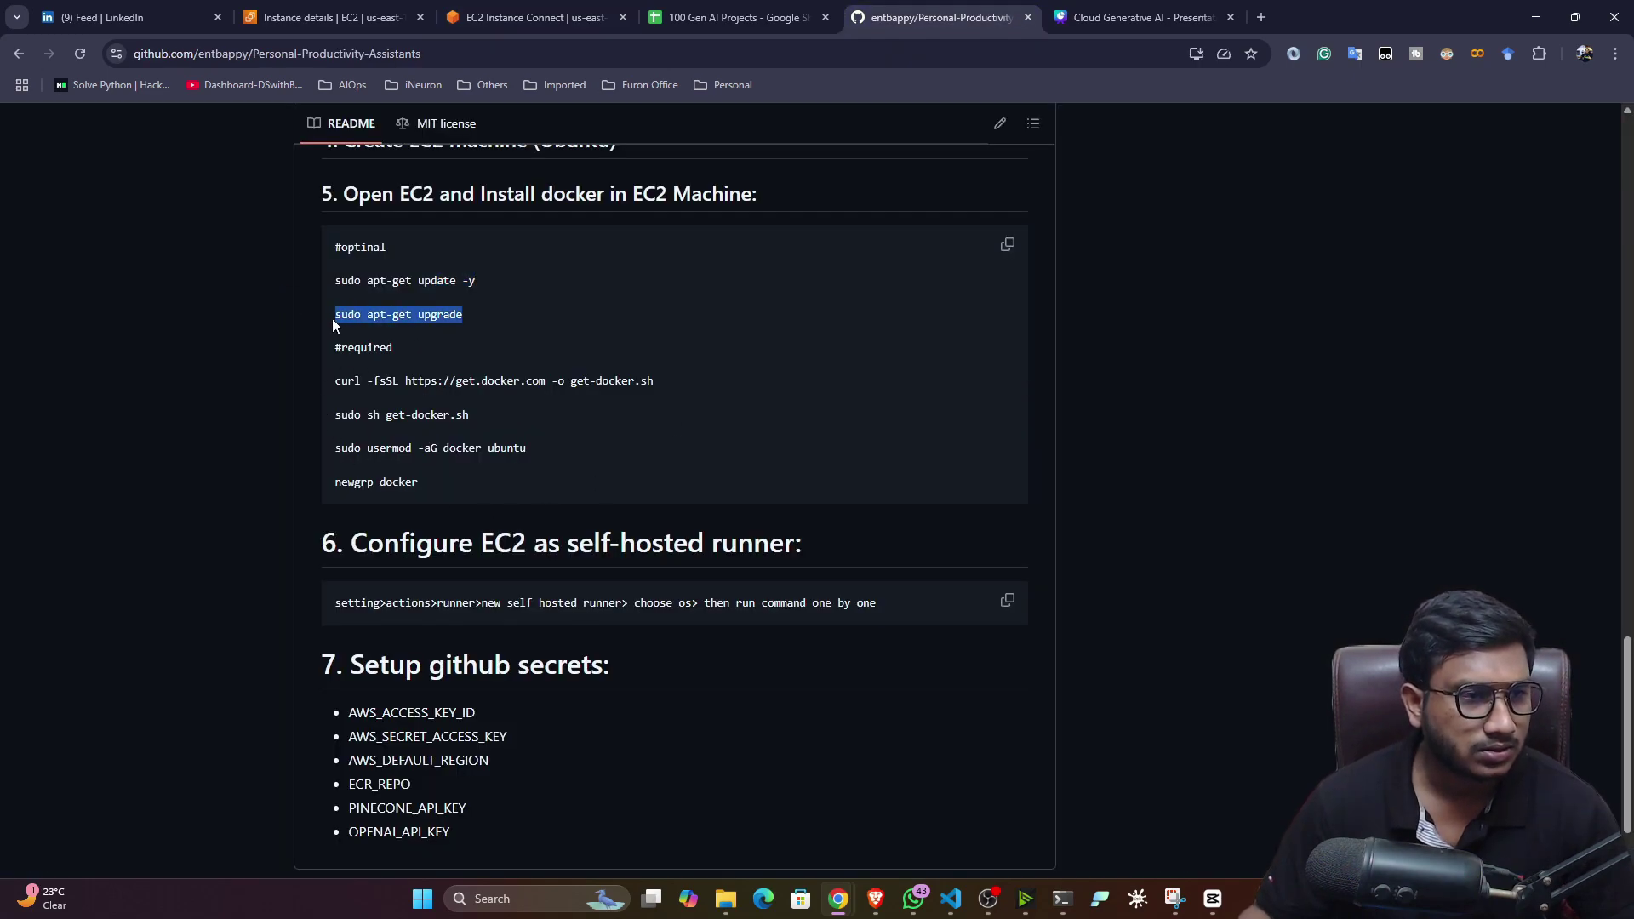
click(447, 10)
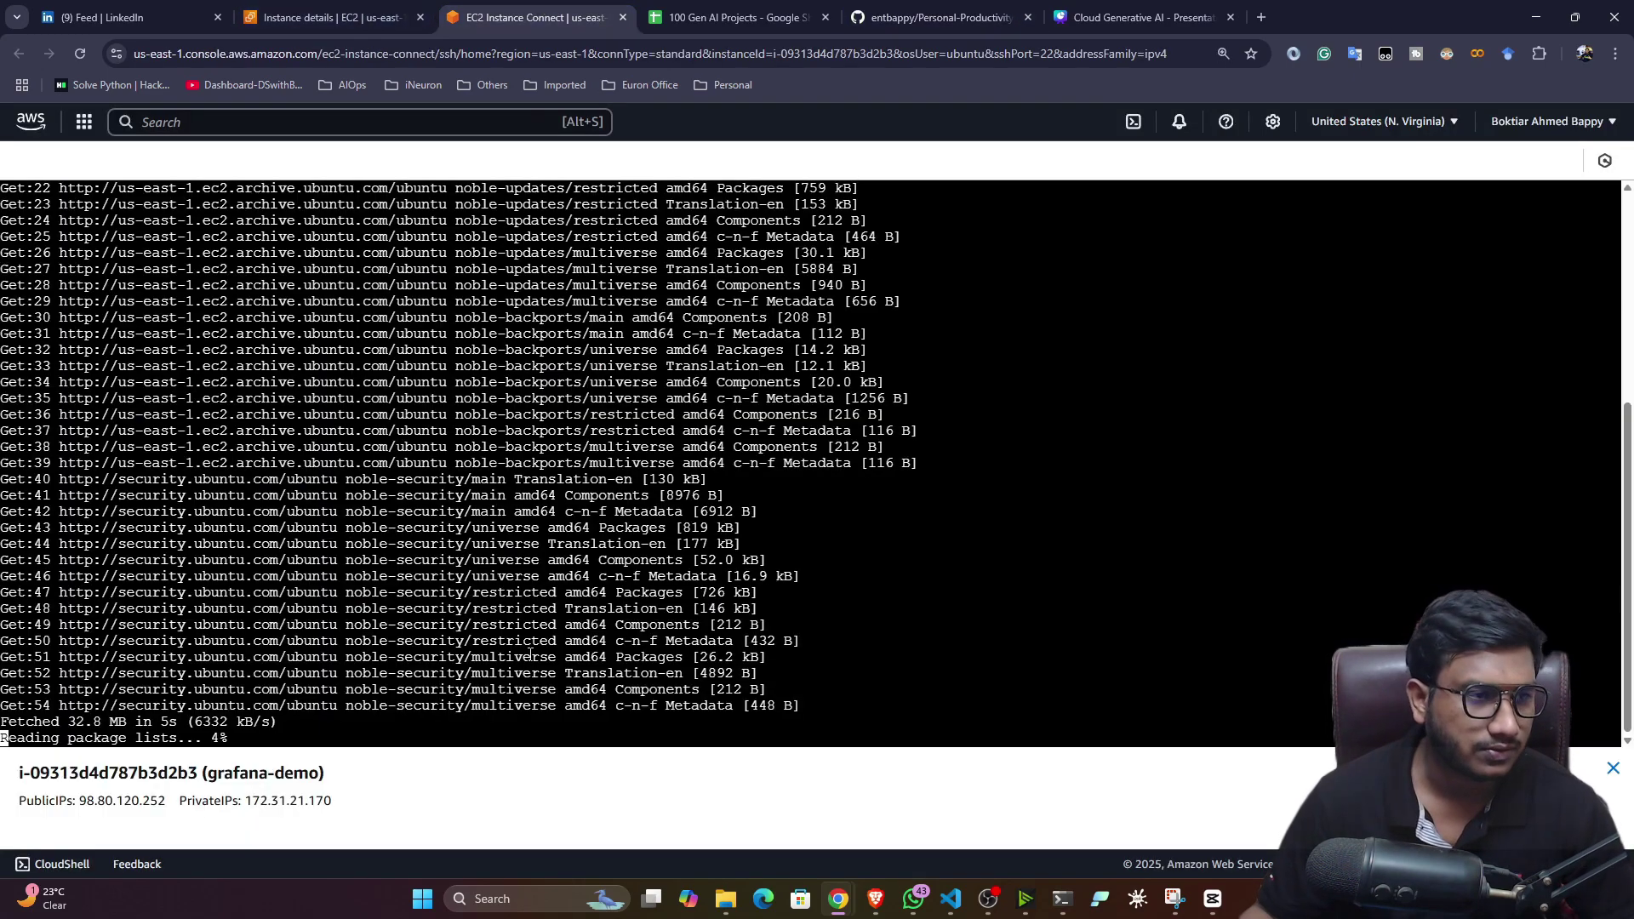
- Paste and run sudo apt-get upgrade, confirming with y, then return to the README
right_click(382, 725)
click(412, 533)
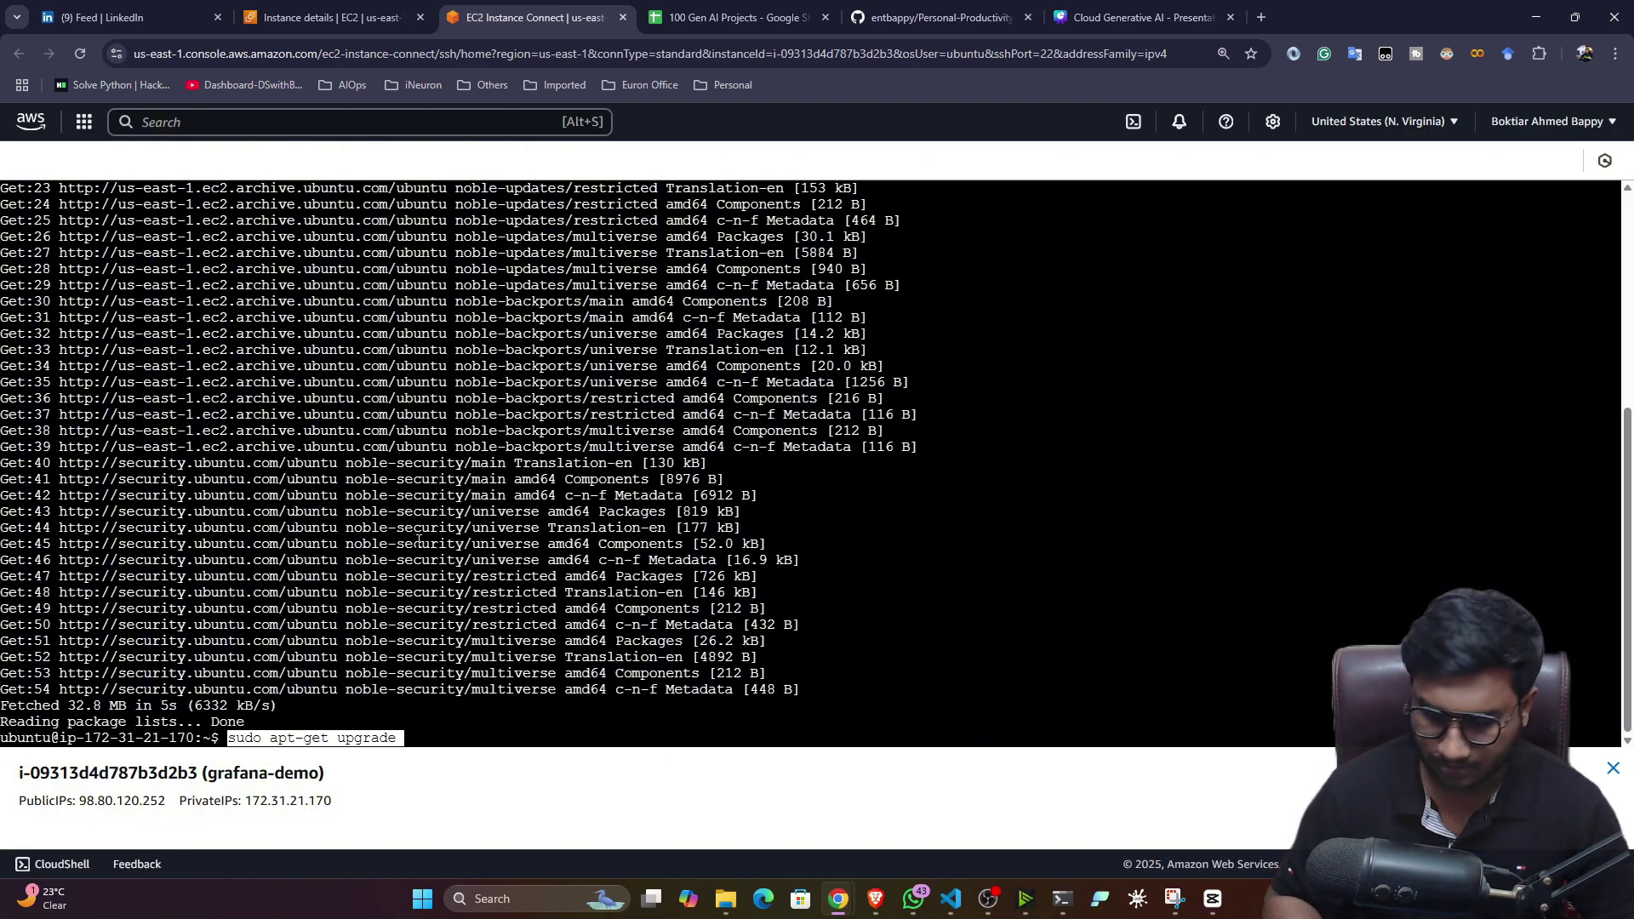
key(Return)
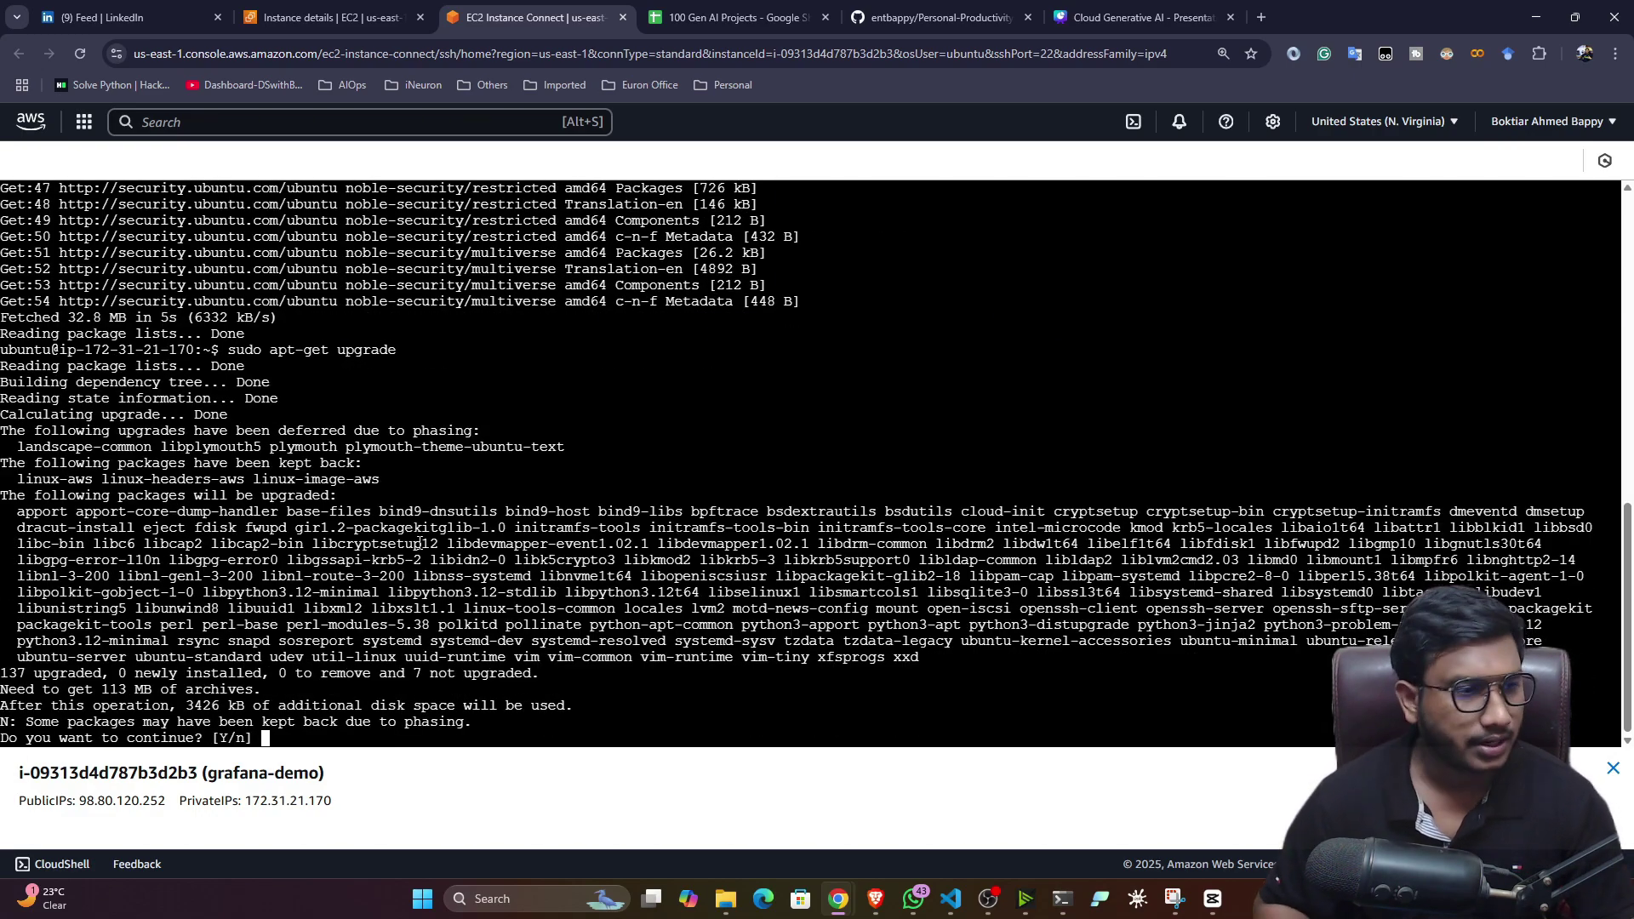
text(y)
key(Return)
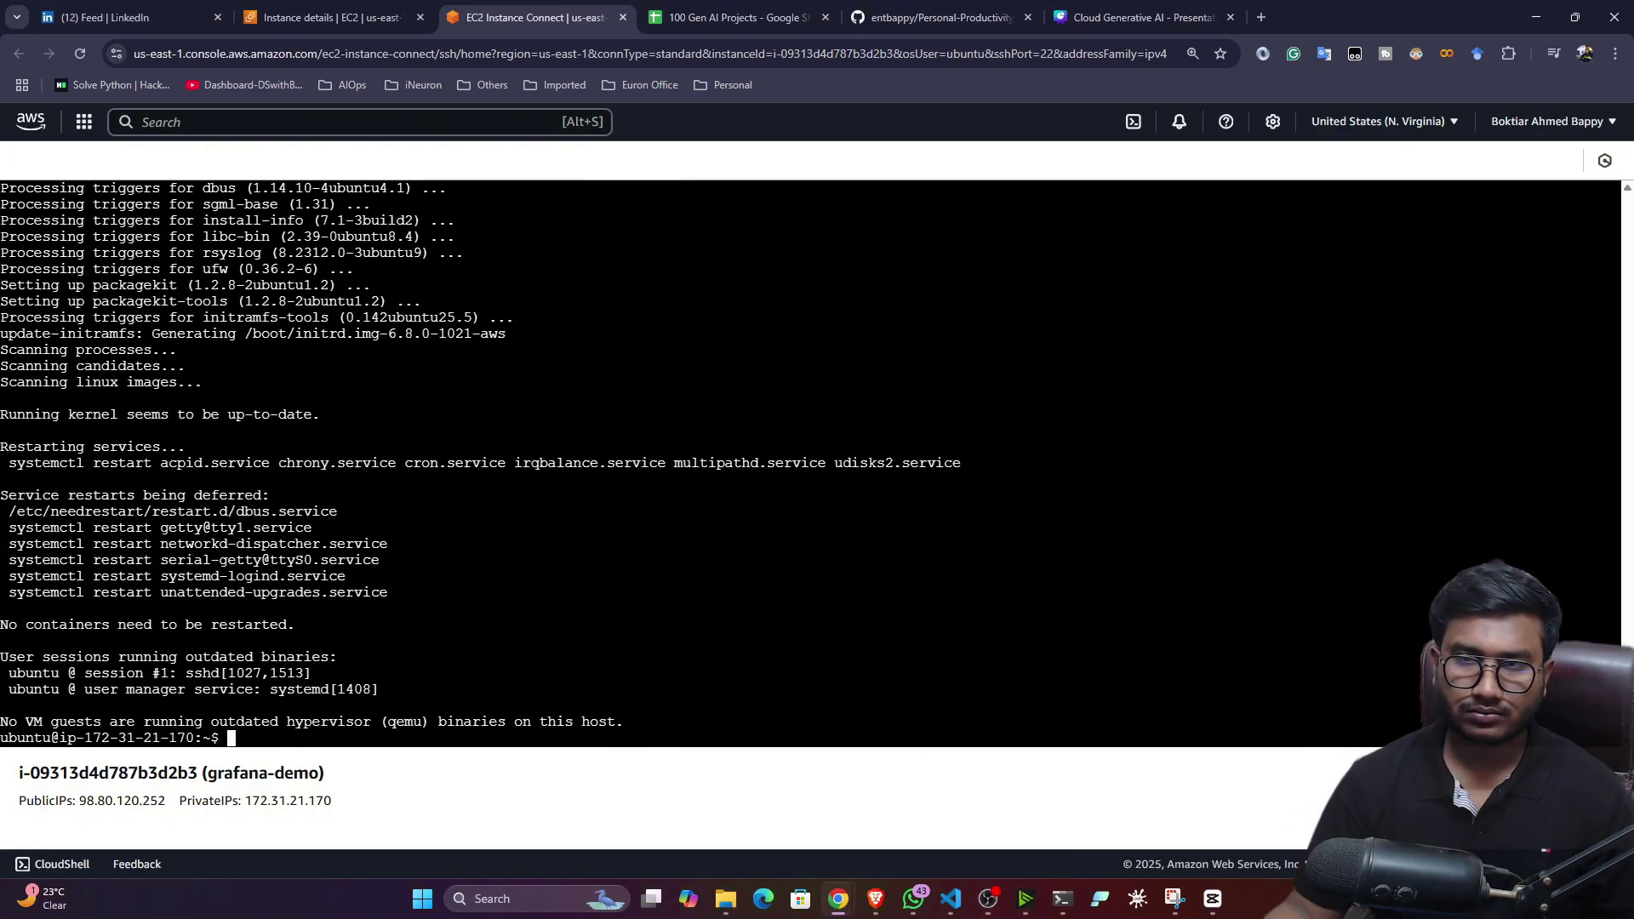
click(959, 8)
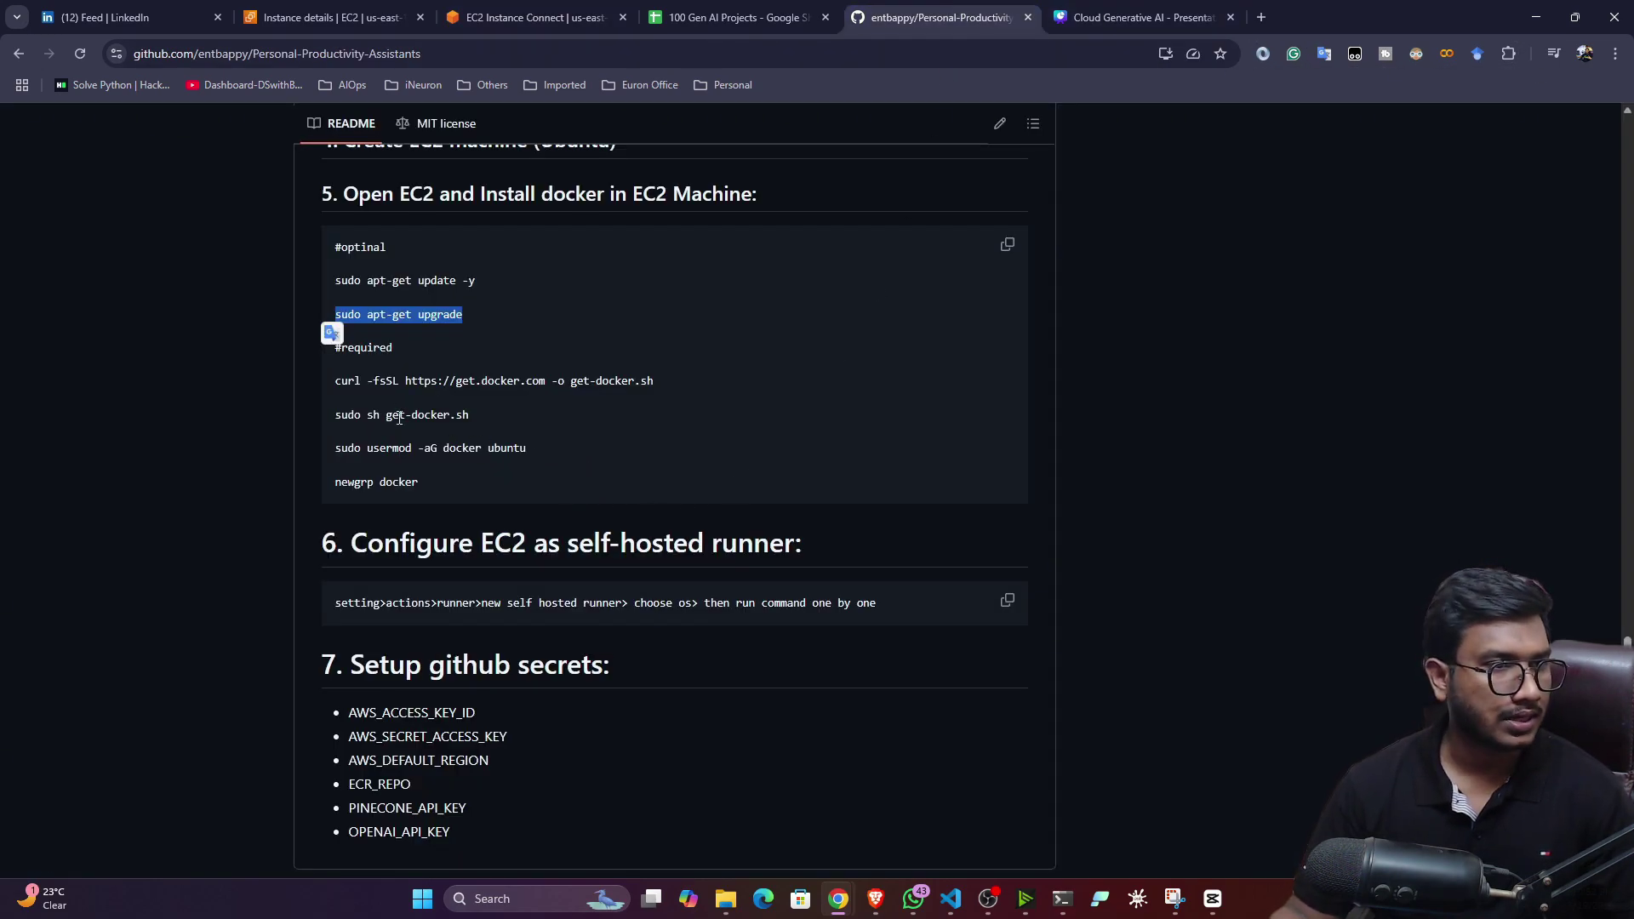
- Download the get-docker.sh script with the README's curl command and confirm it with ls
scroll(417, 361, down, 1)
drag(339, 297, 656, 305)
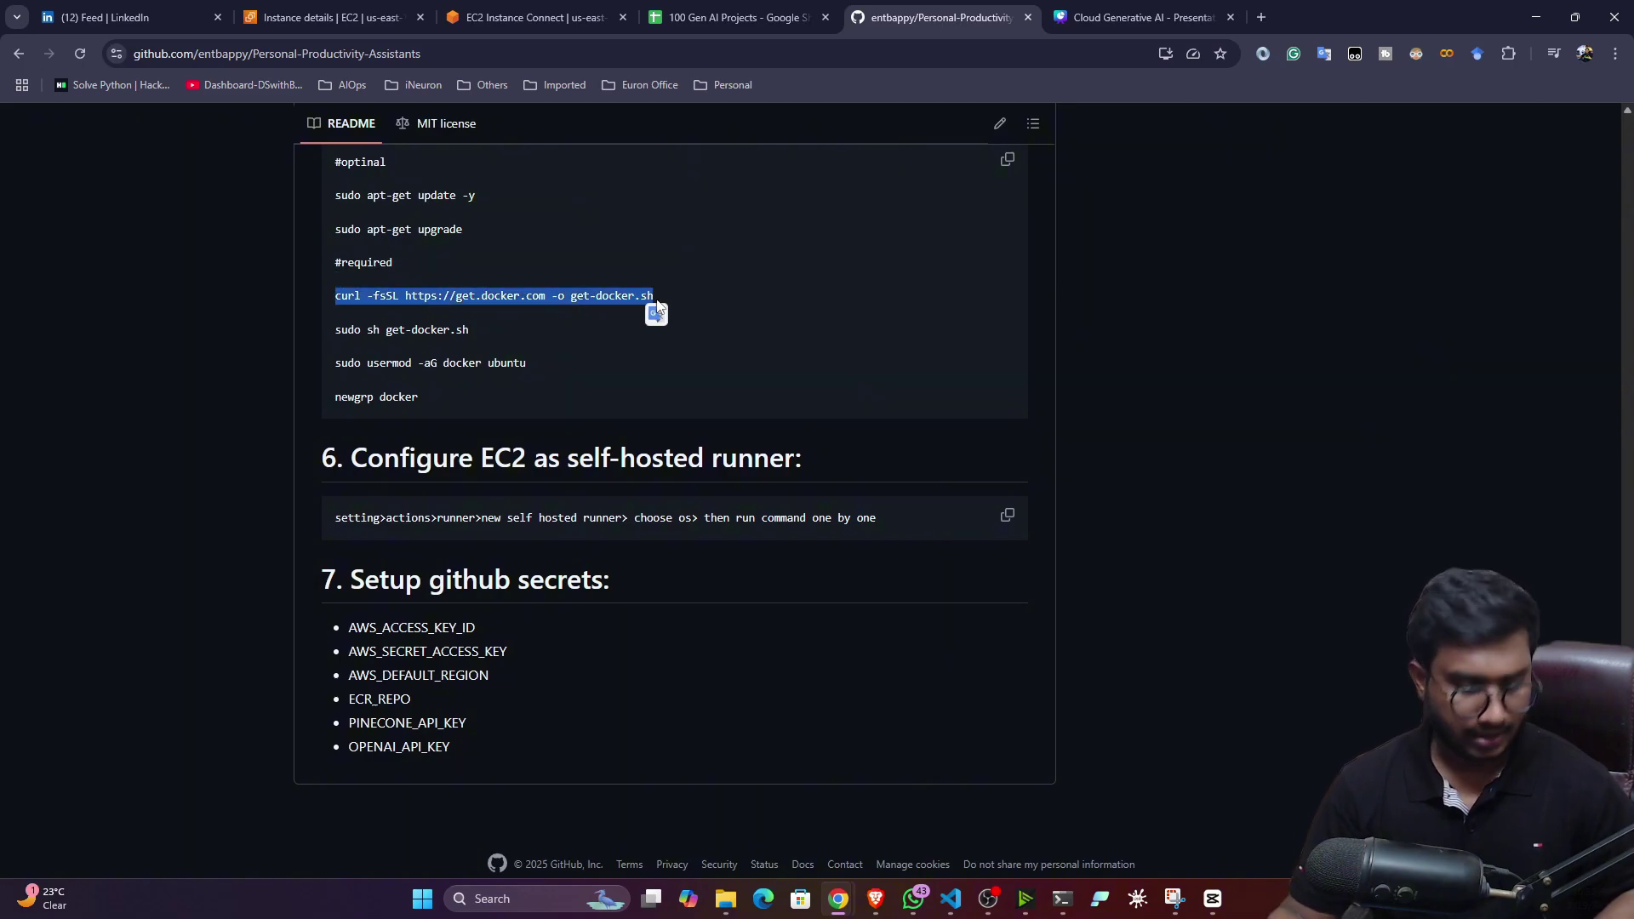
click(562, 24)
right_click(541, 738)
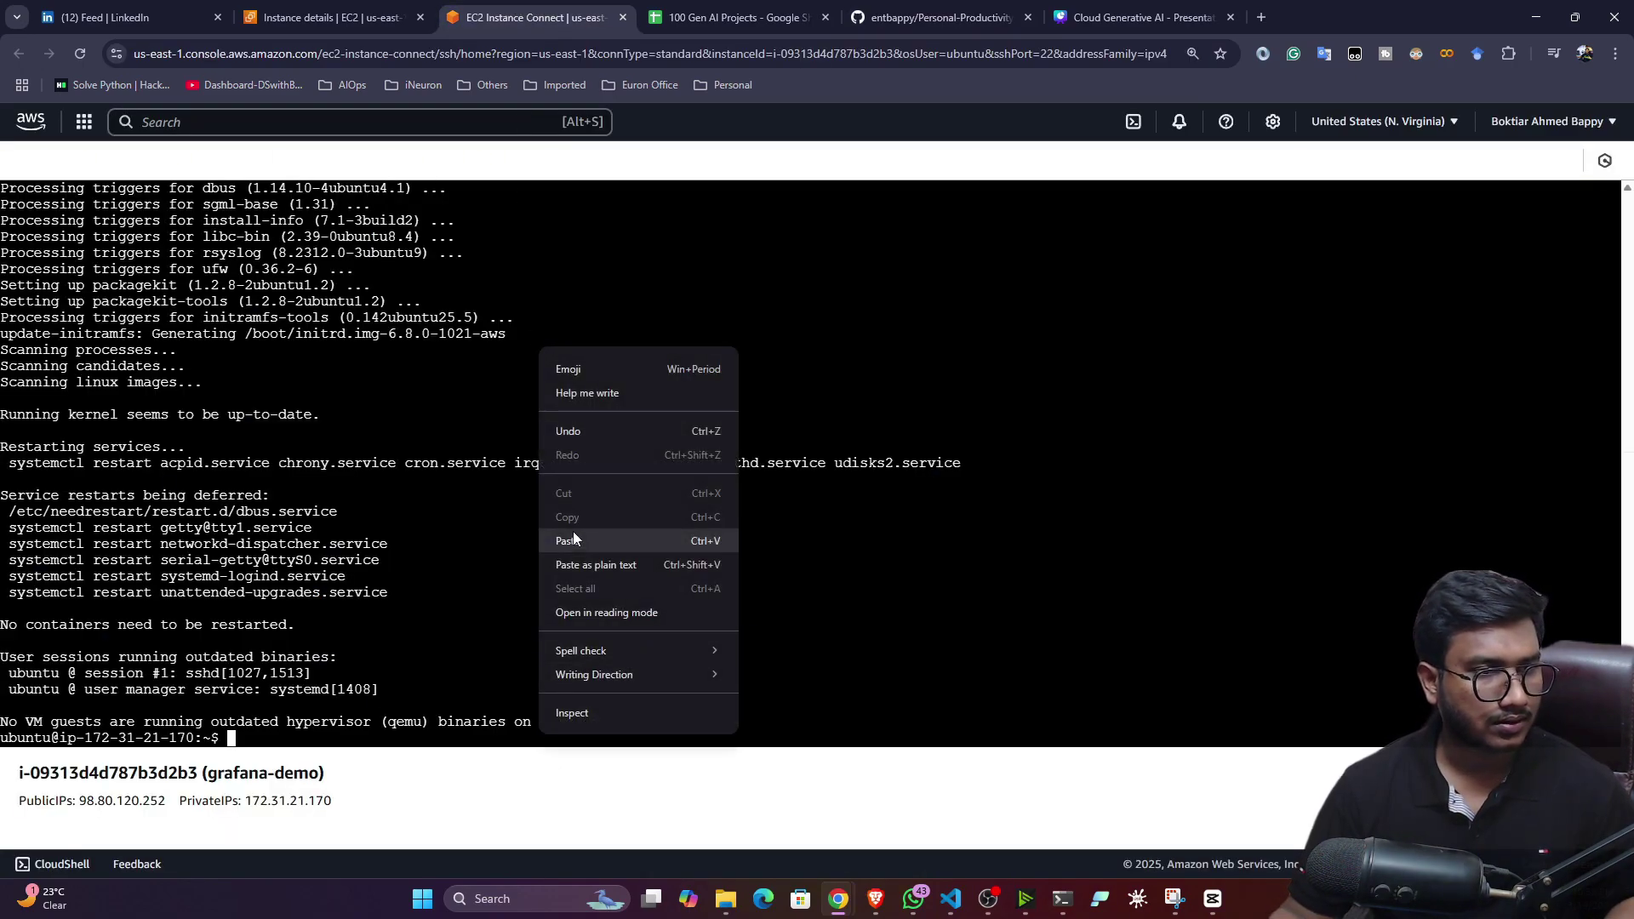
click(581, 538)
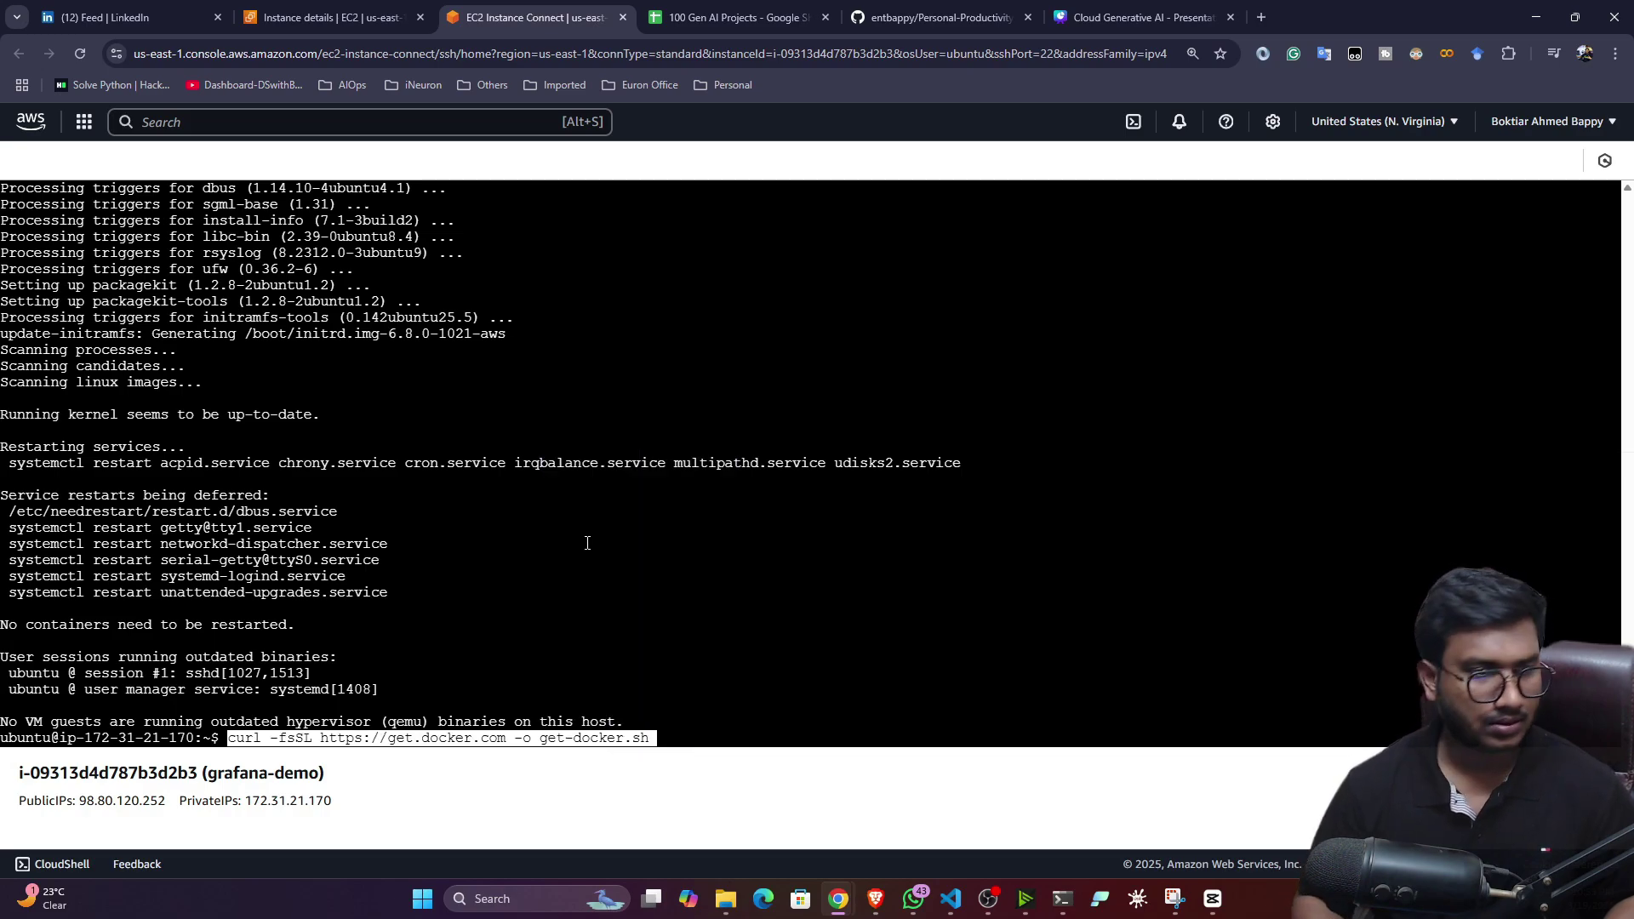
key(Return)
text(ls)
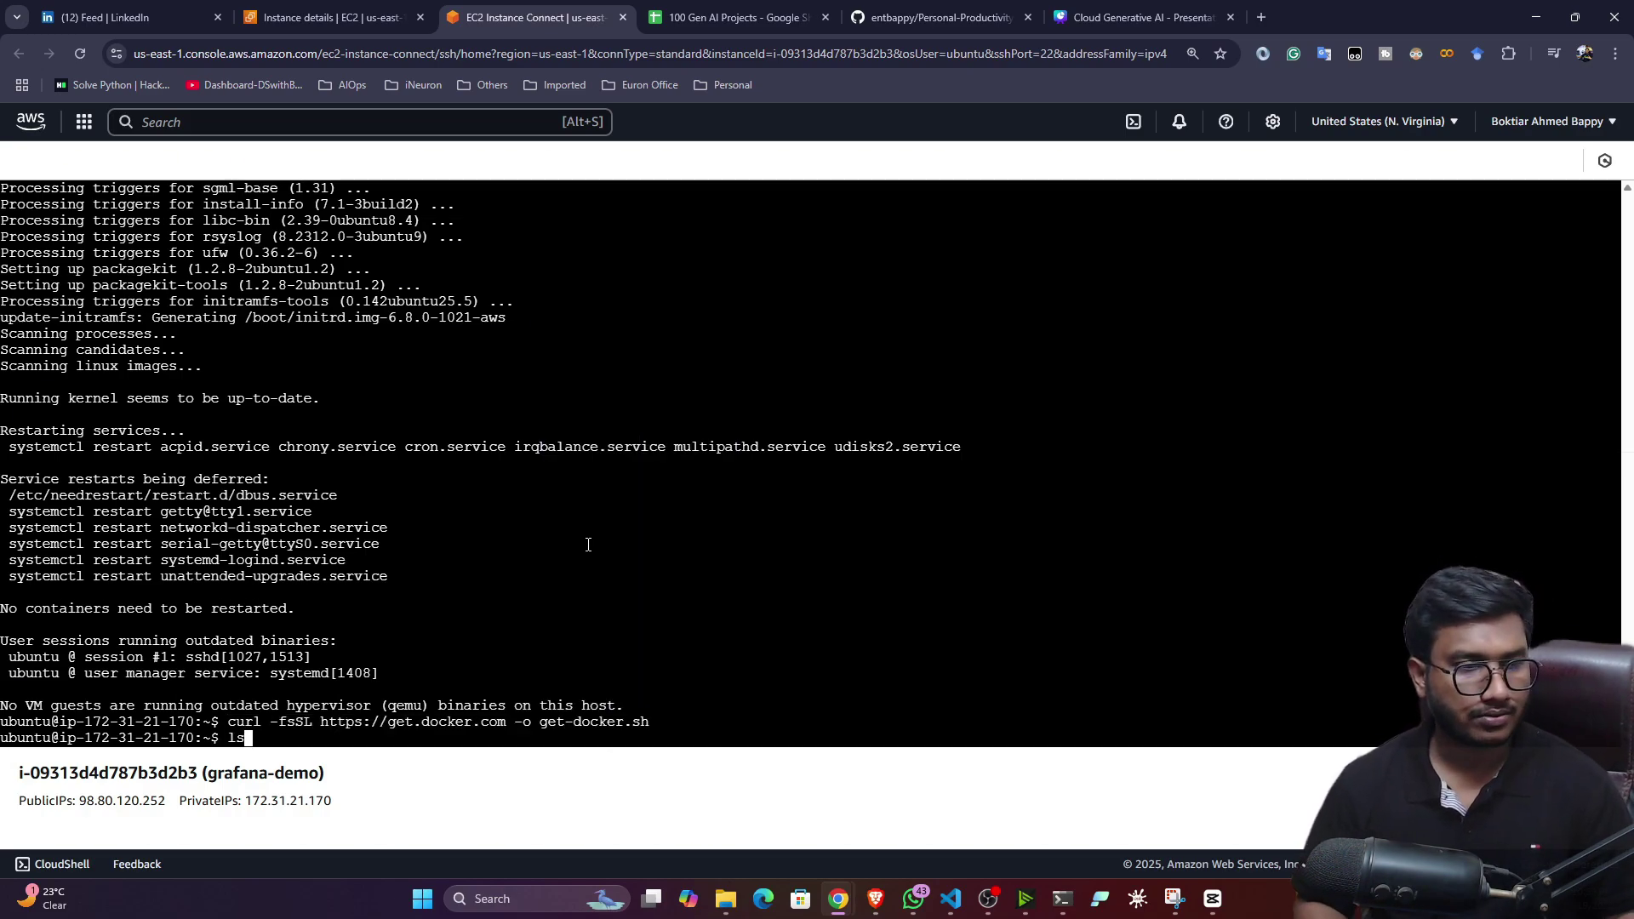
key(Return)
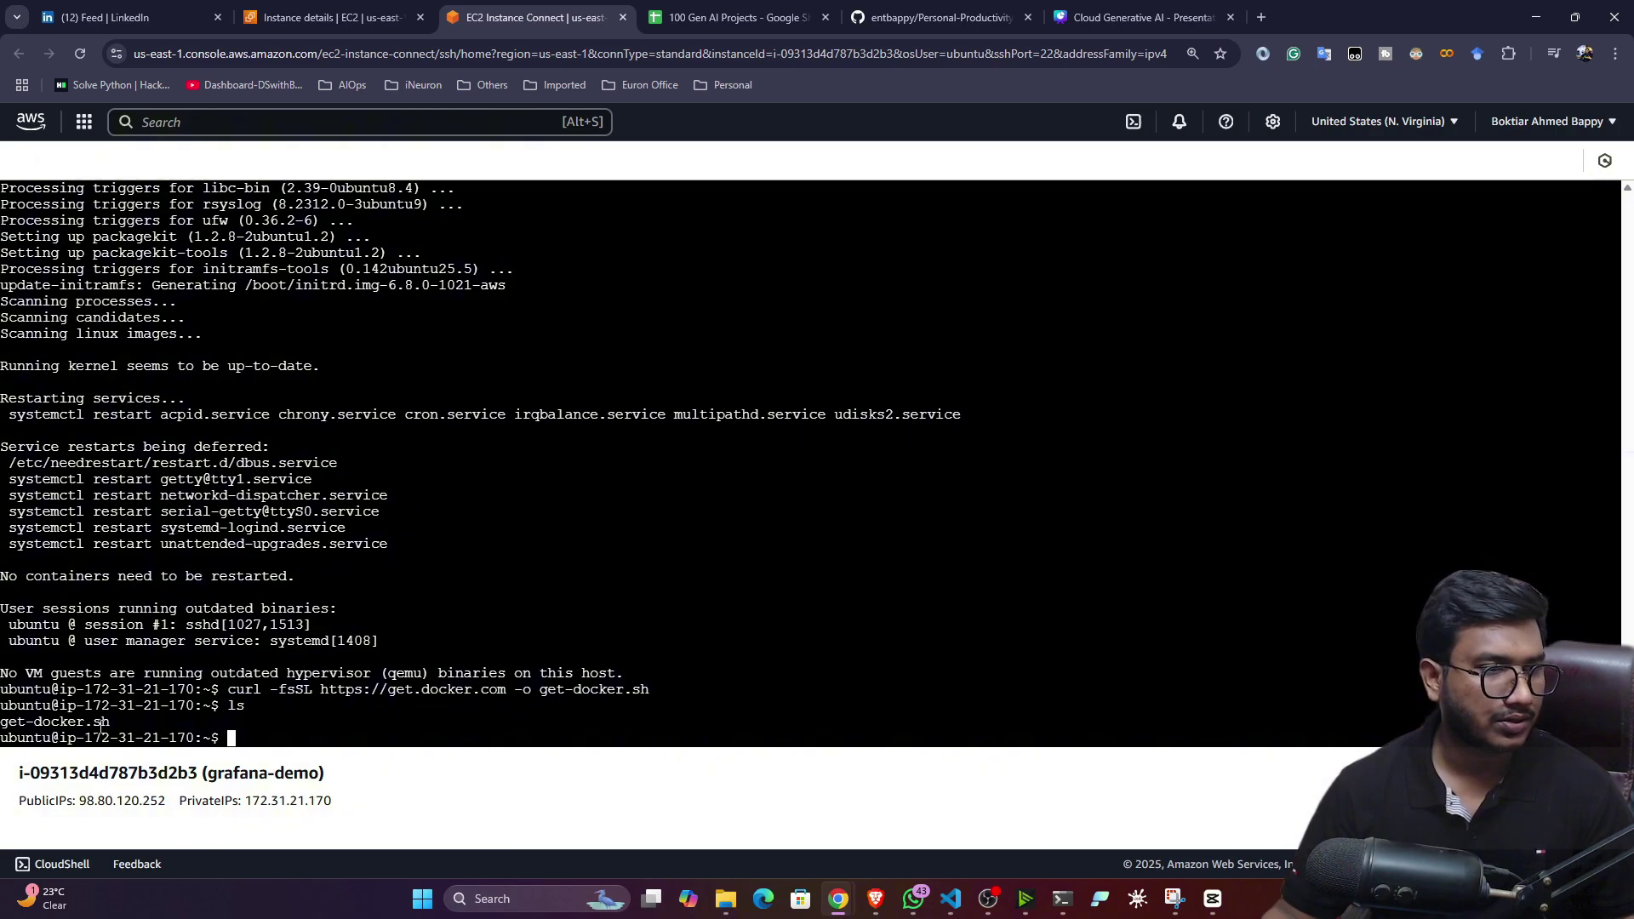
- Install Docker by running sudo sh get-docker.sh
click(936, 17)
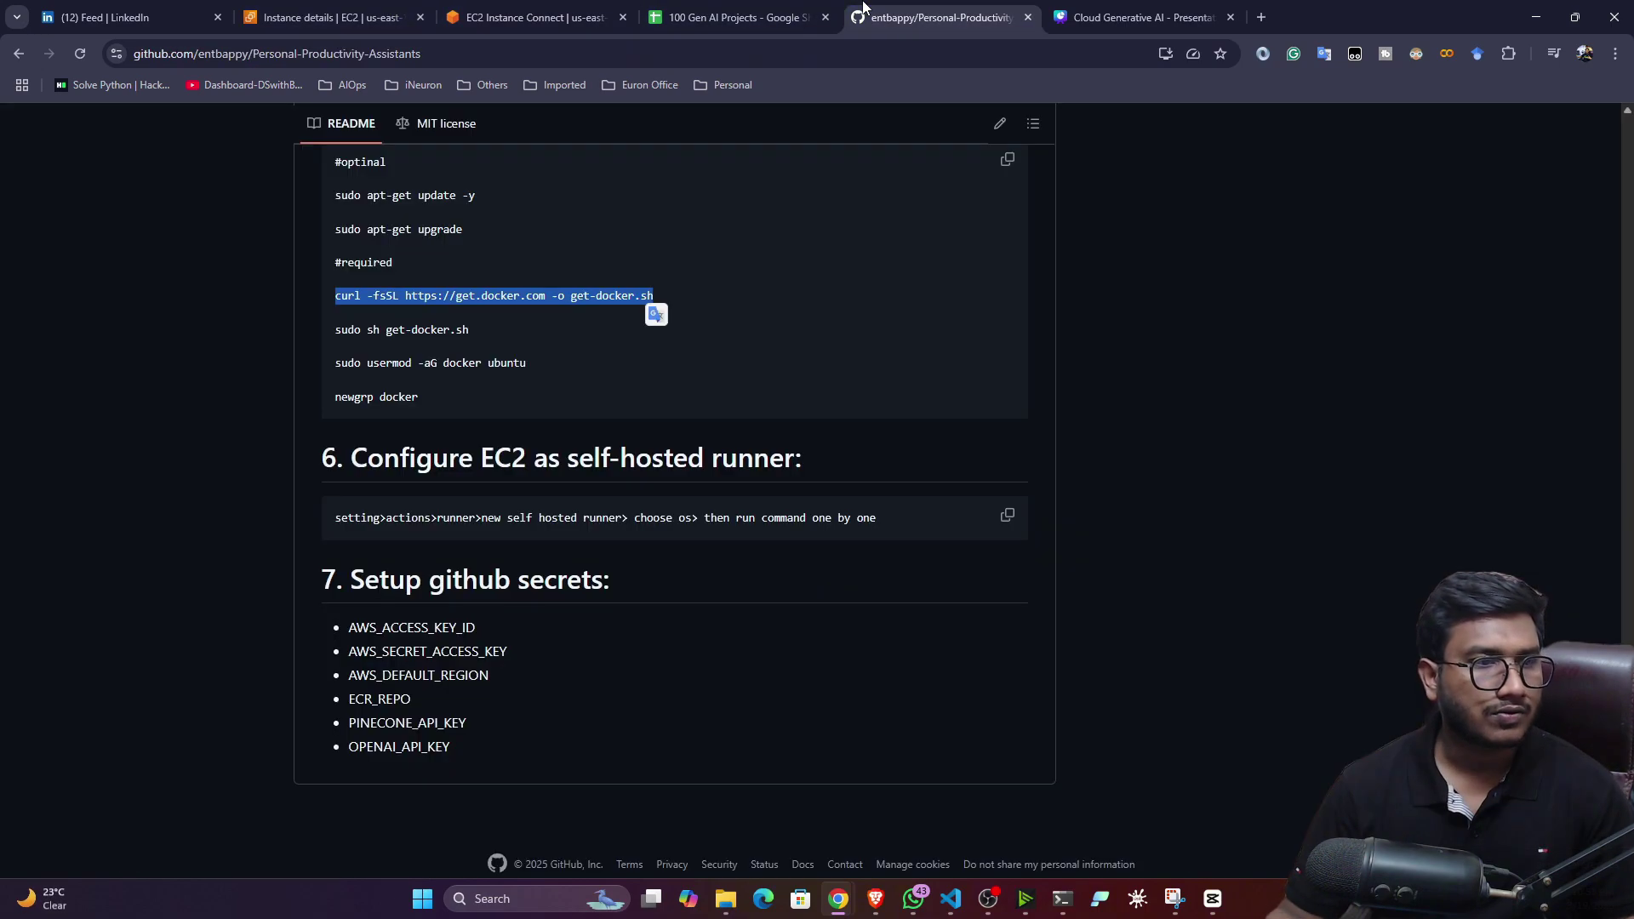
drag(334, 329, 496, 335)
key(ctrl+c)
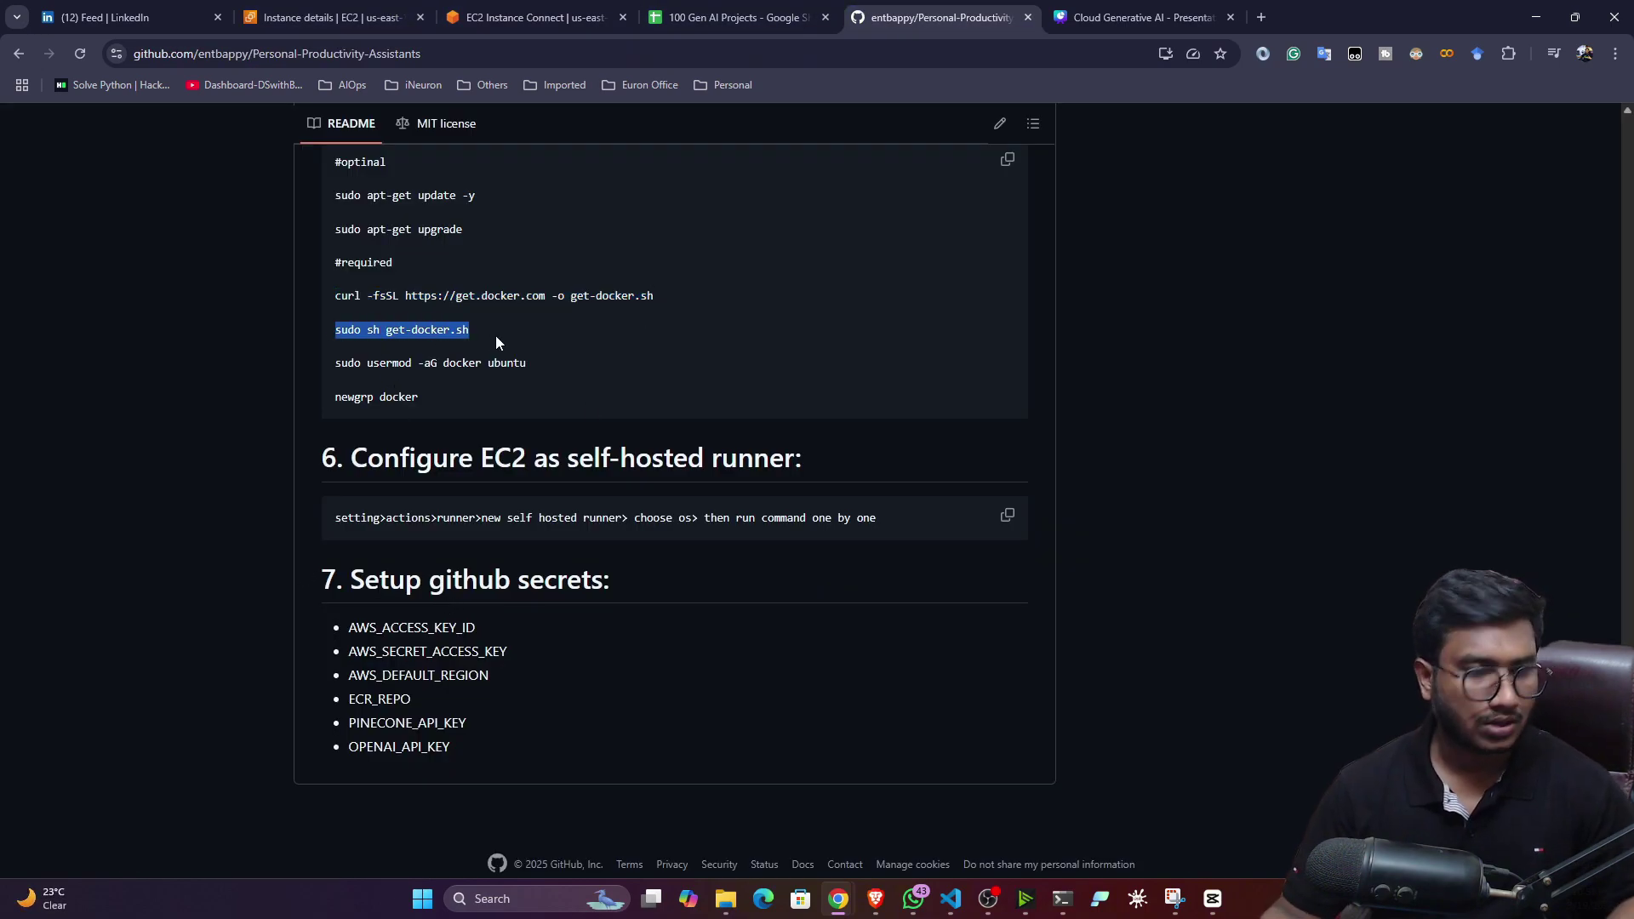
click(528, 17)
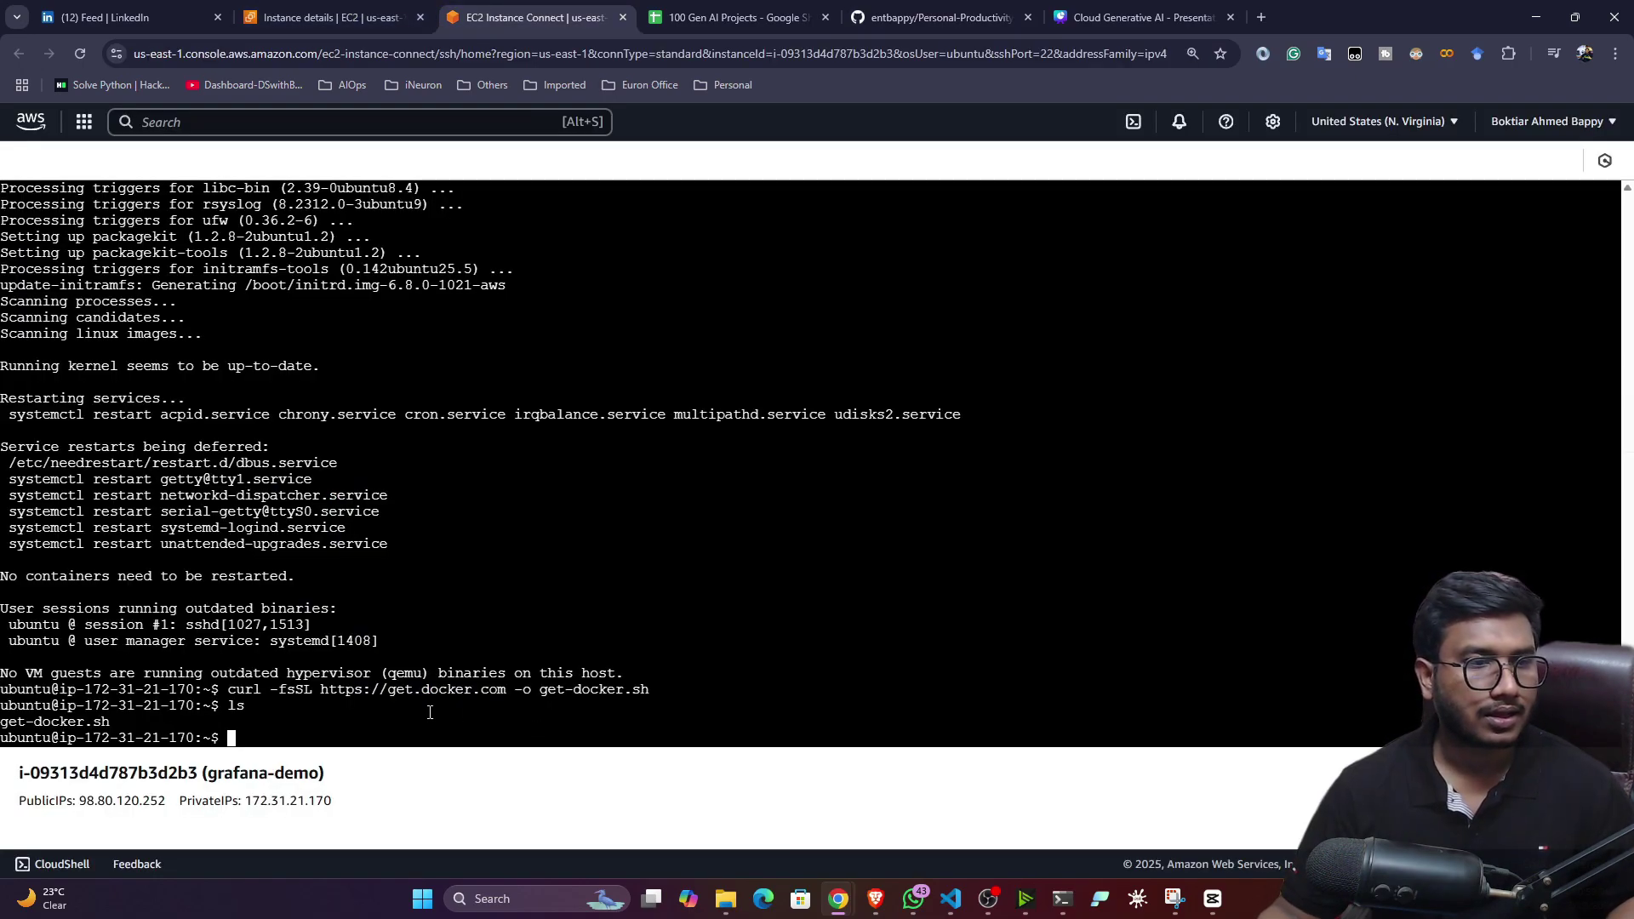
right_click(416, 717)
click(465, 523)
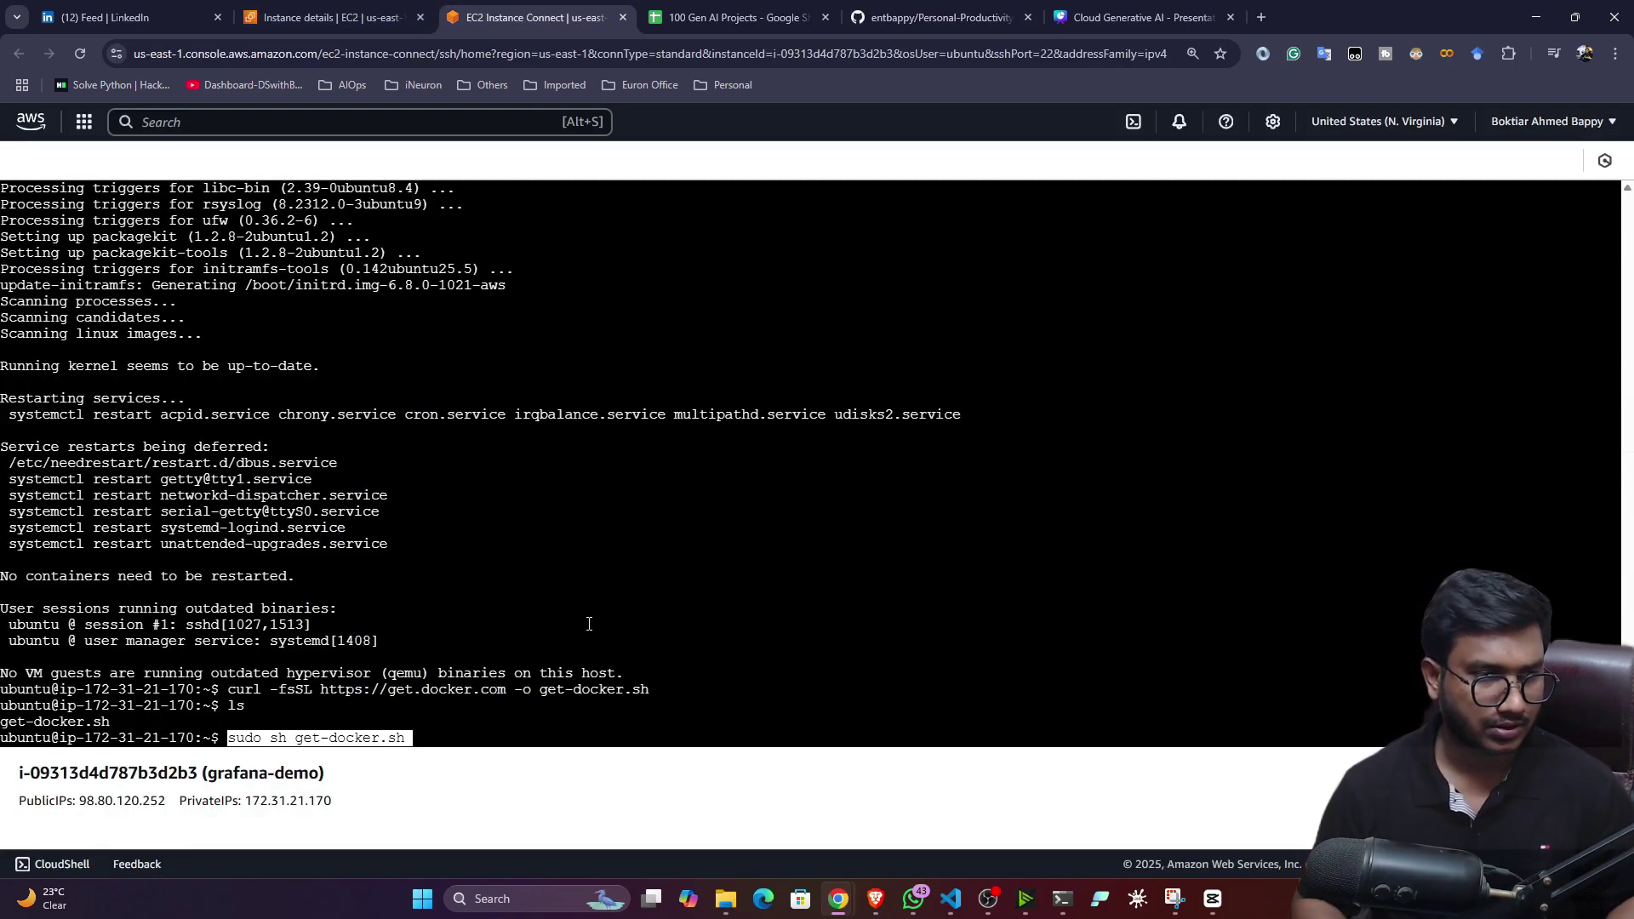
key(Return)
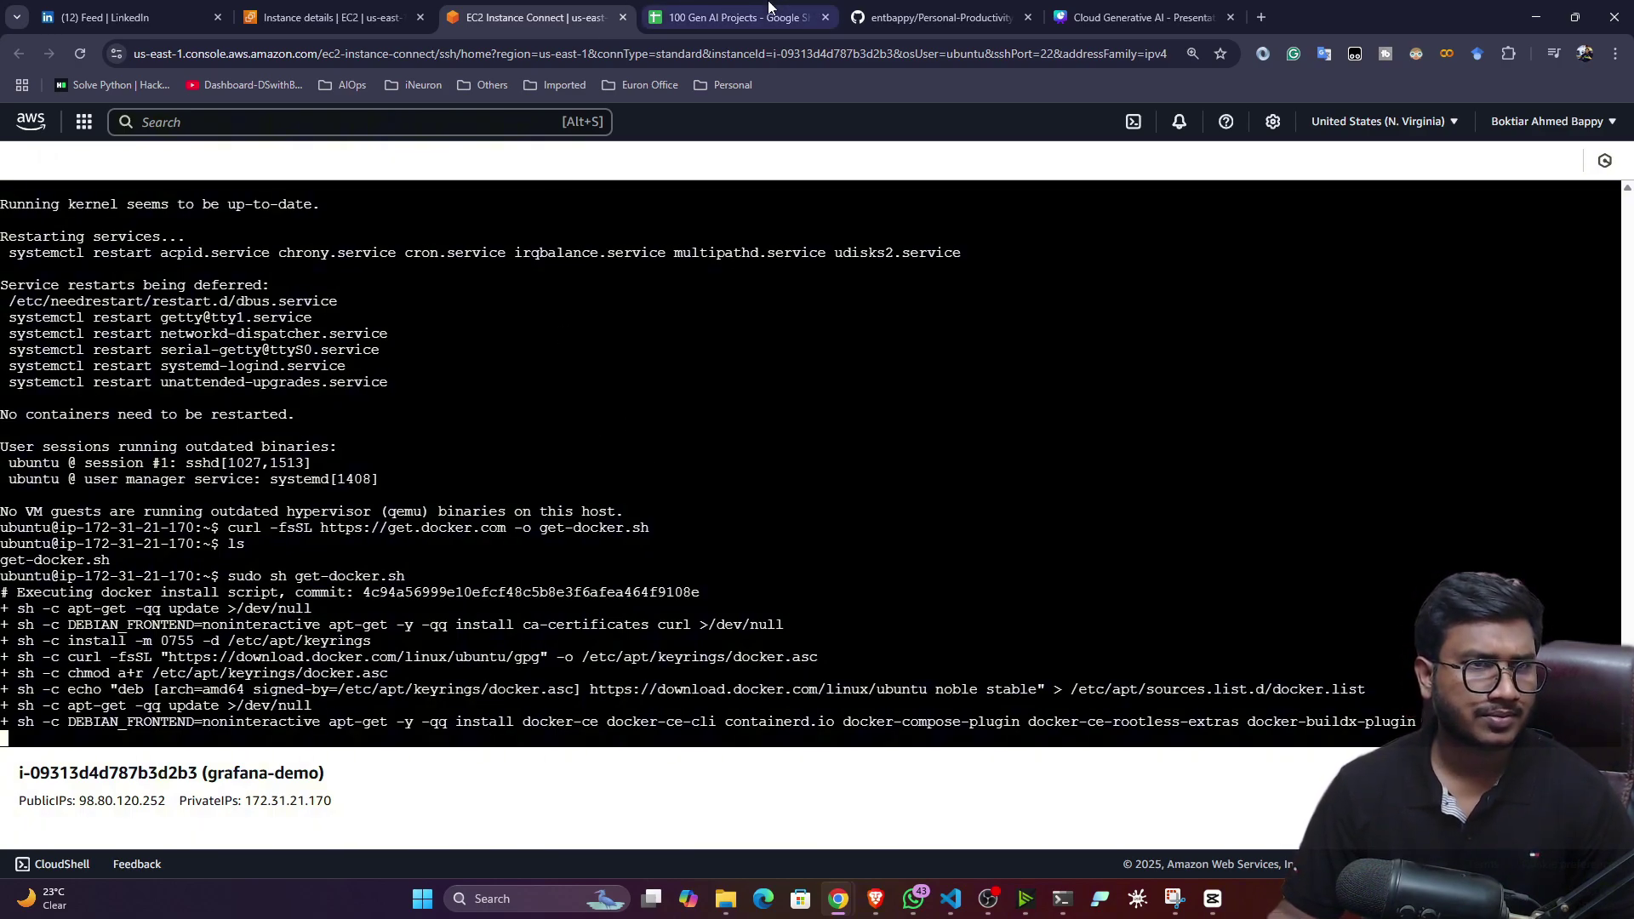
- Add the ubuntu user to the docker group and apply it with newgrp docker
click(936, 17)
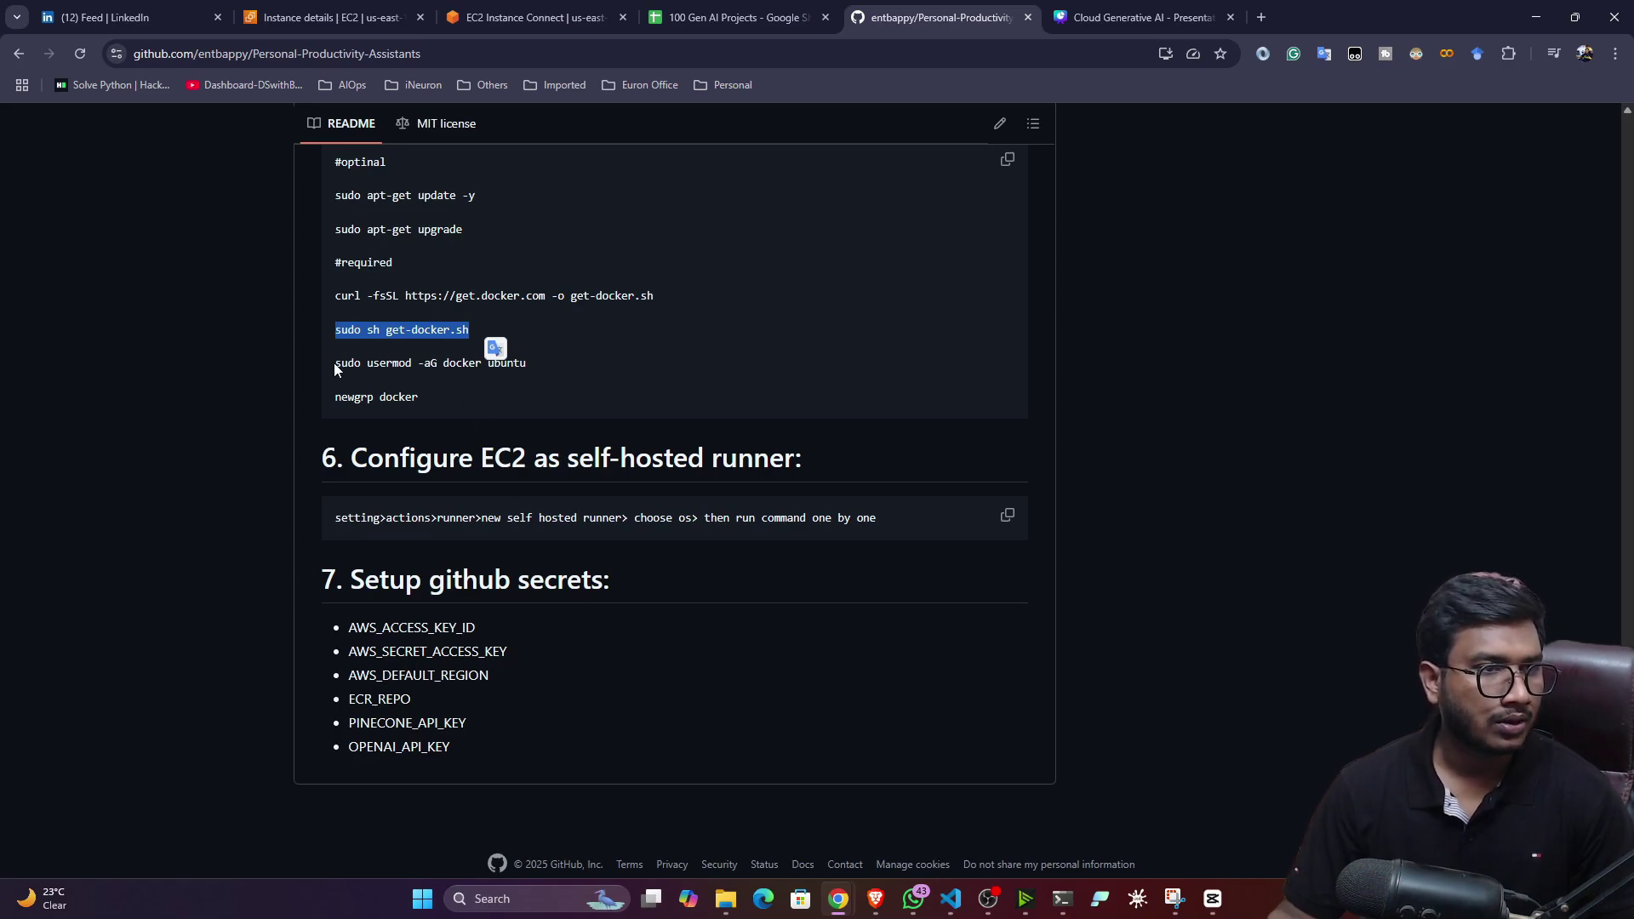
drag(334, 365, 537, 365)
key(ctrl+c)
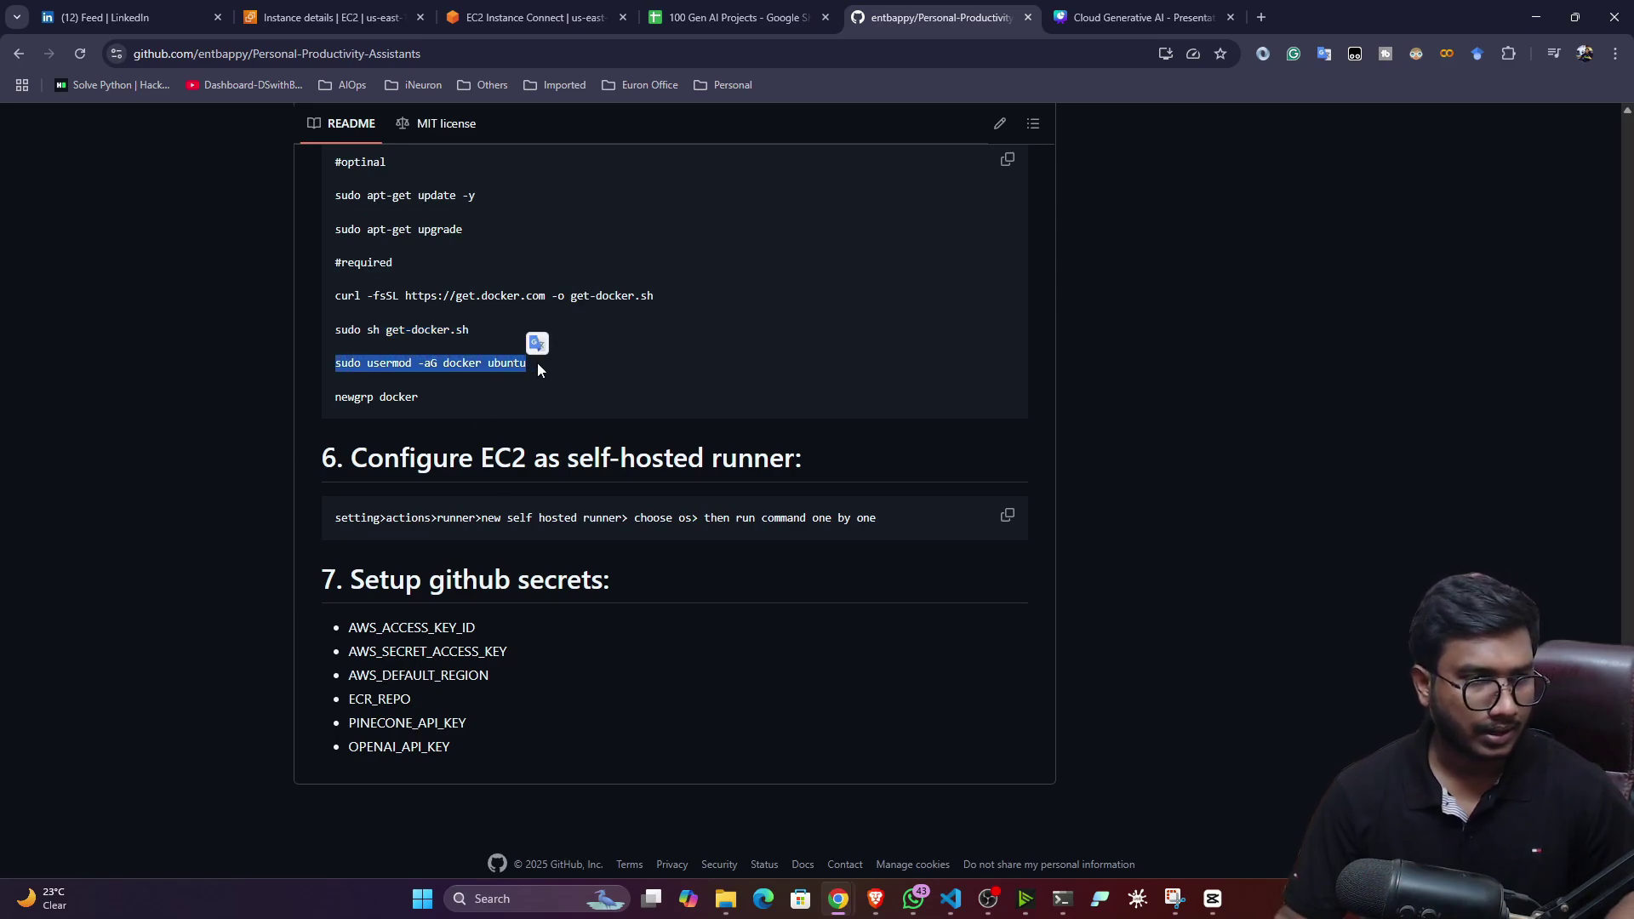
click(528, 17)
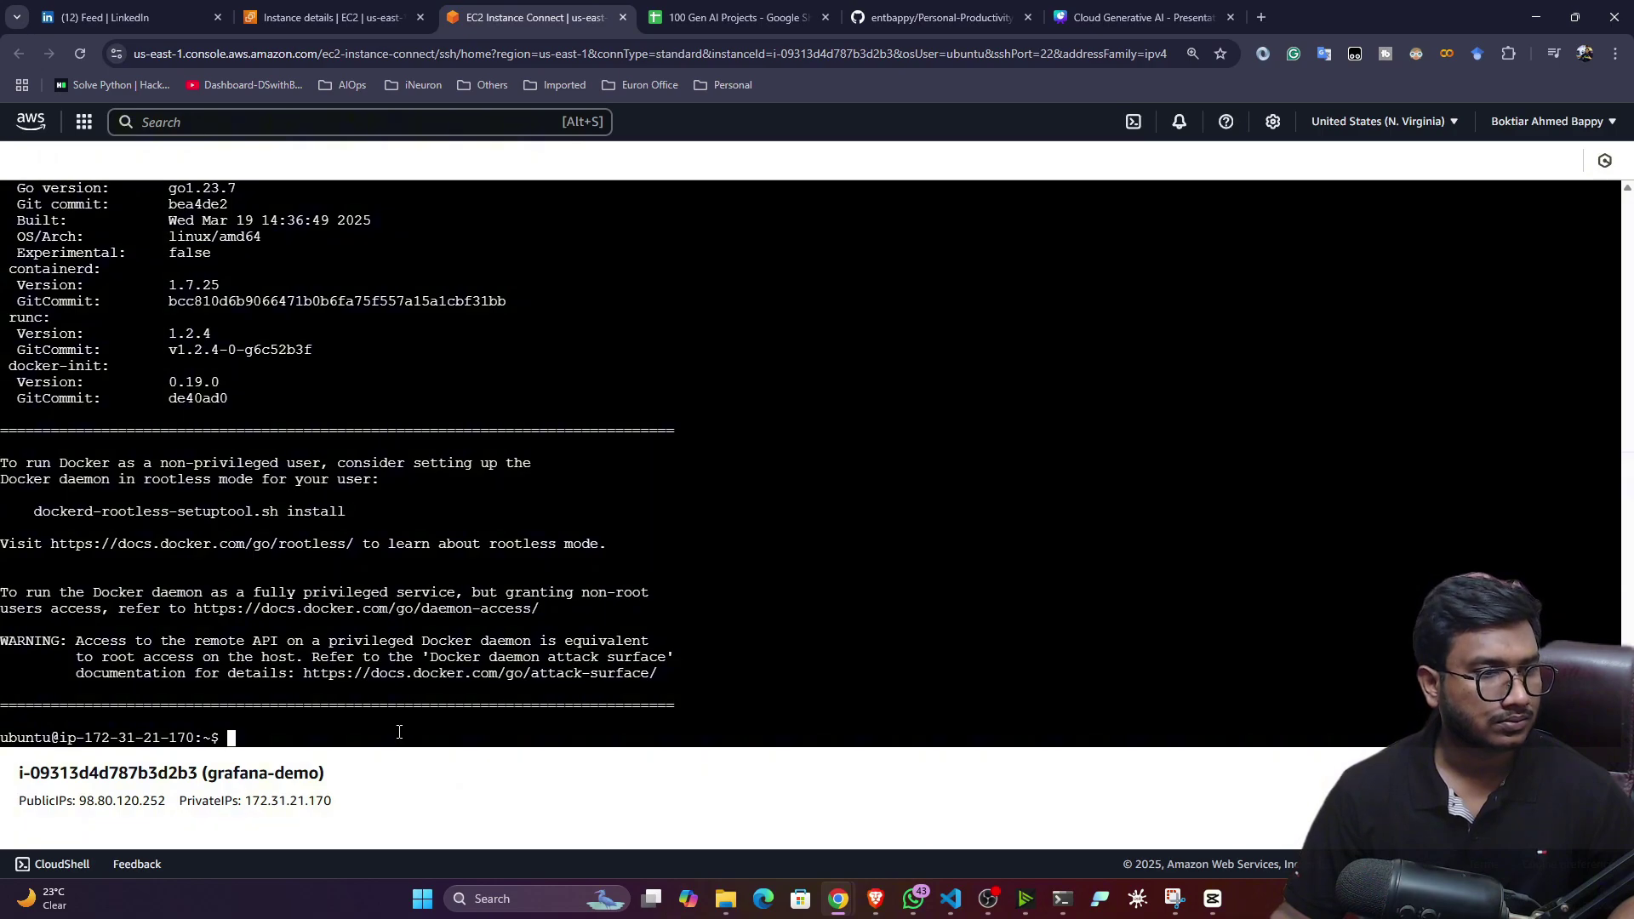
right_click(399, 732)
click(441, 543)
key(Return)
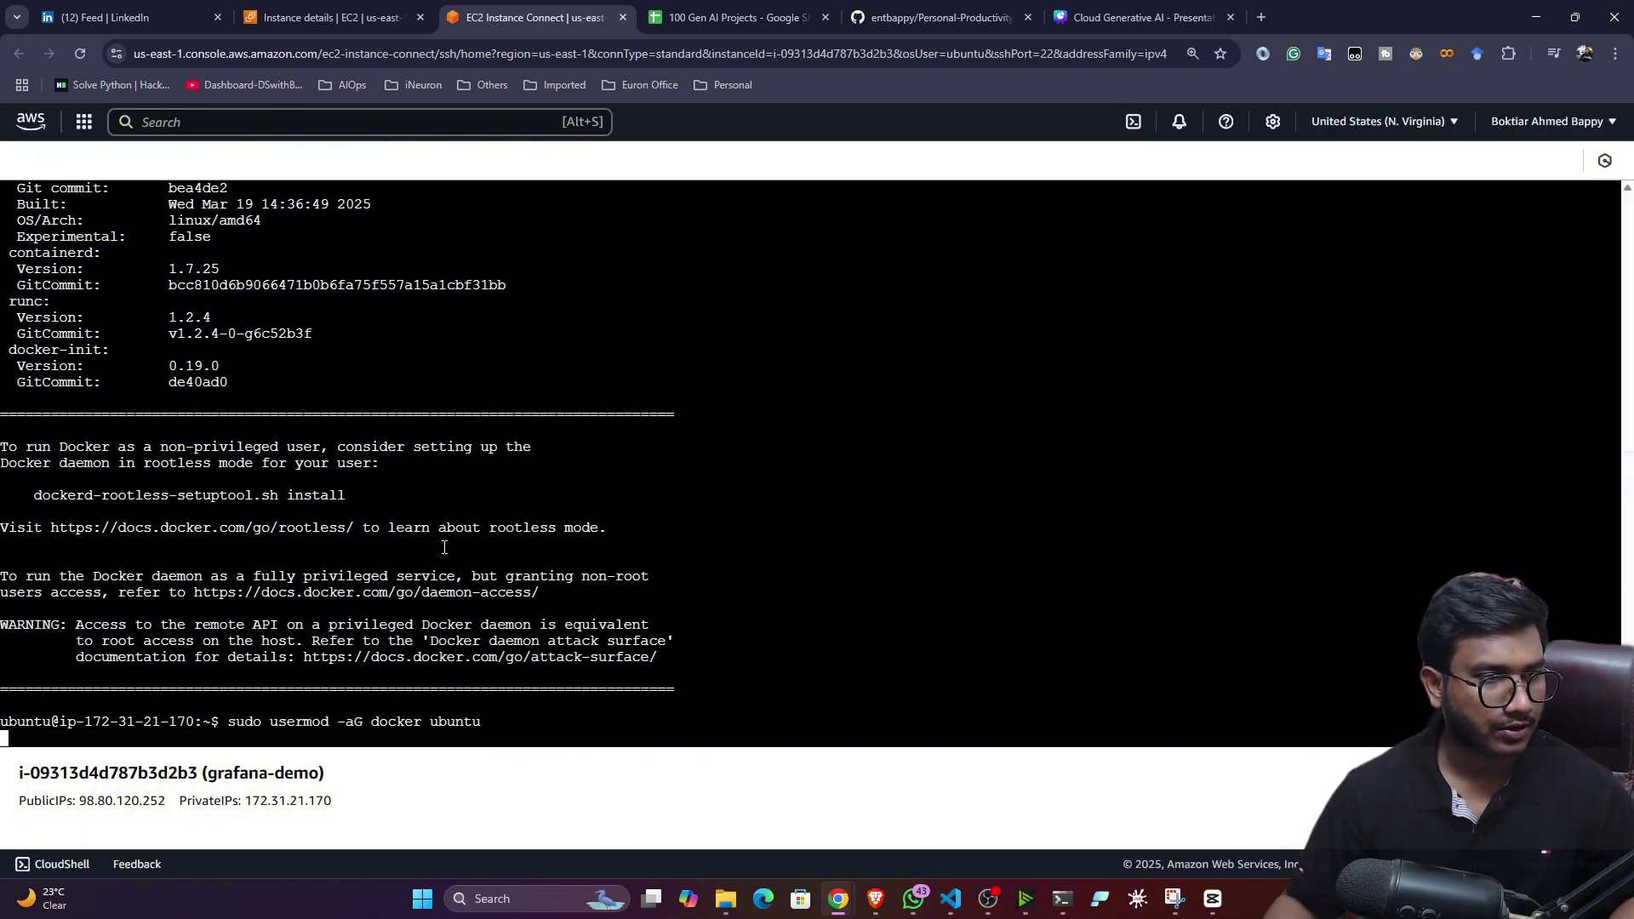
click(889, 10)
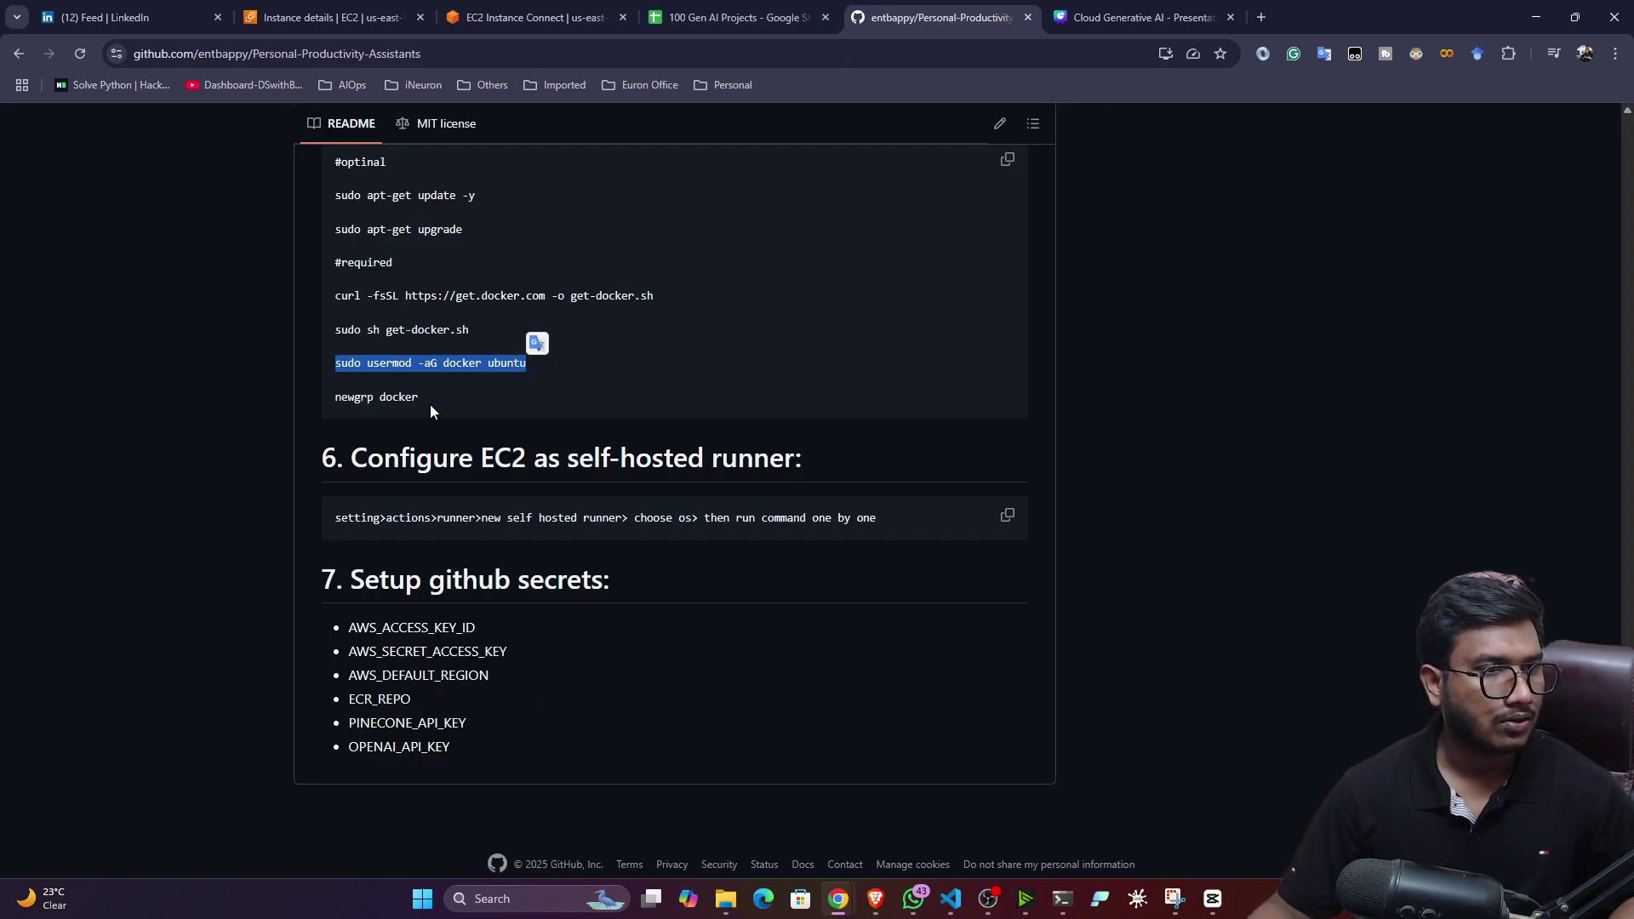
drag(431, 405, 330, 398)
key(ctrl+c)
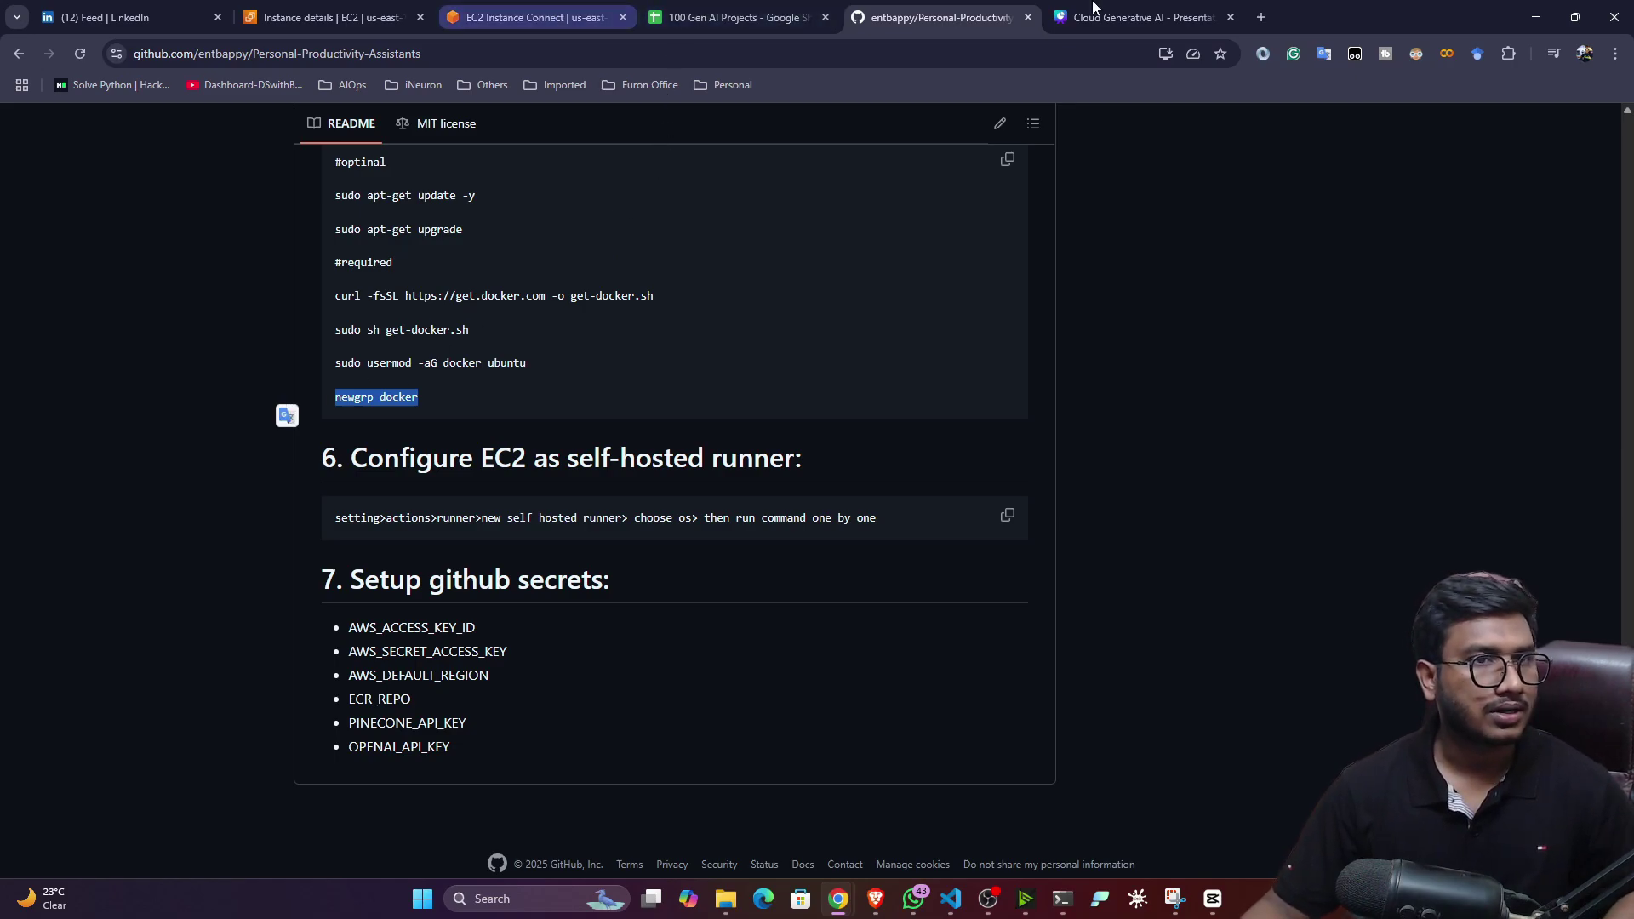
click(538, 10)
right_click(418, 737)
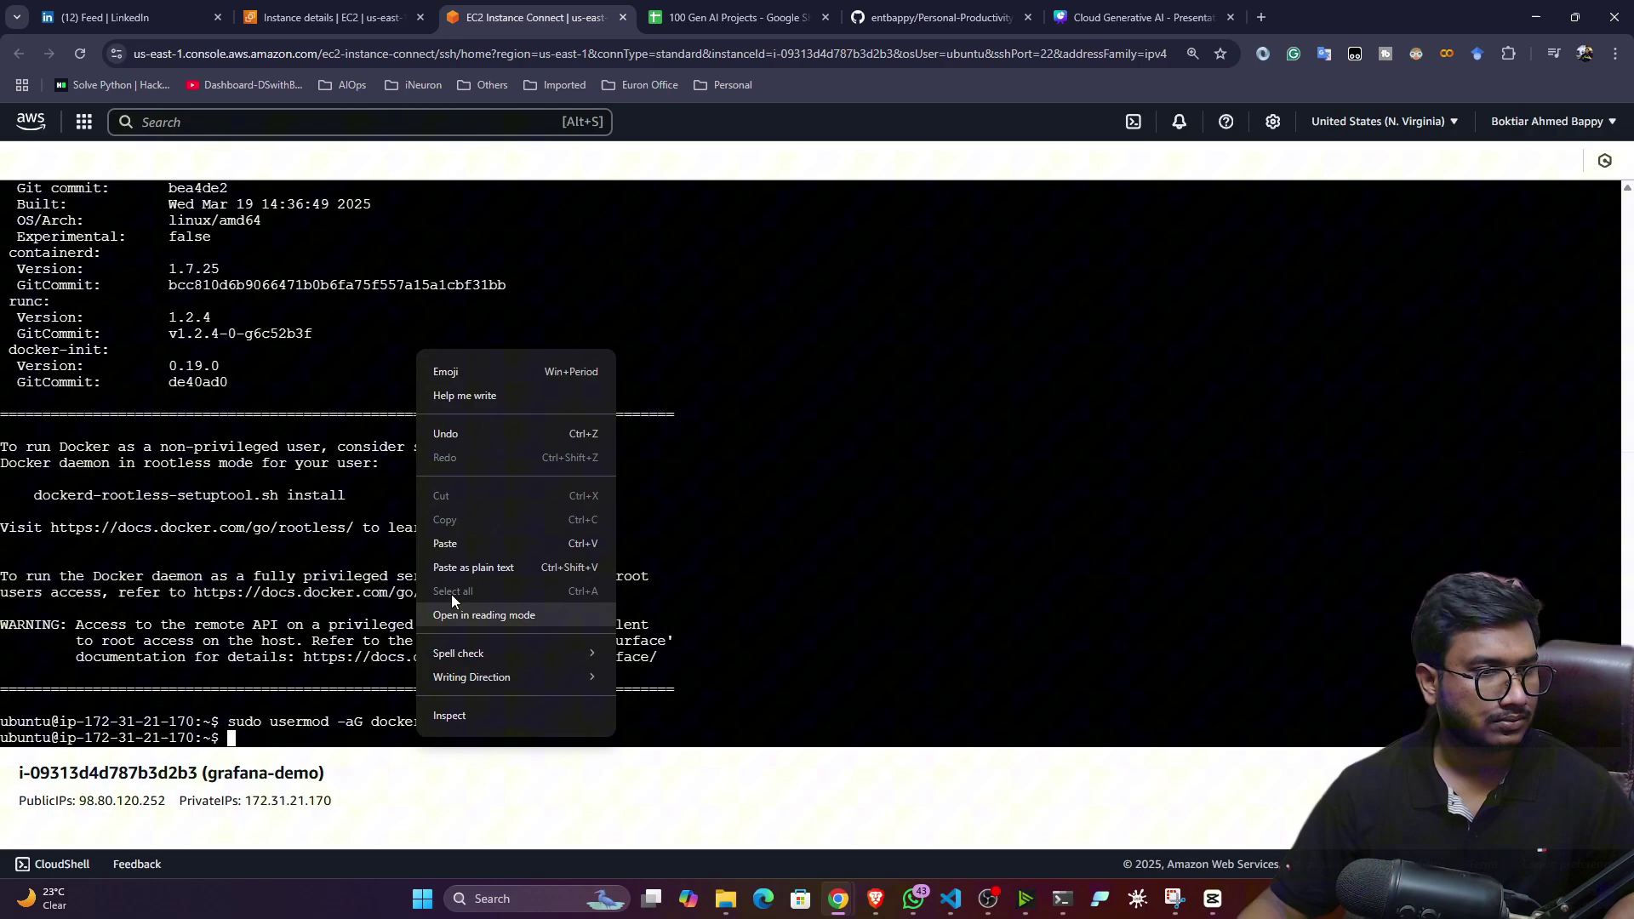
click(454, 549)
key(Return)
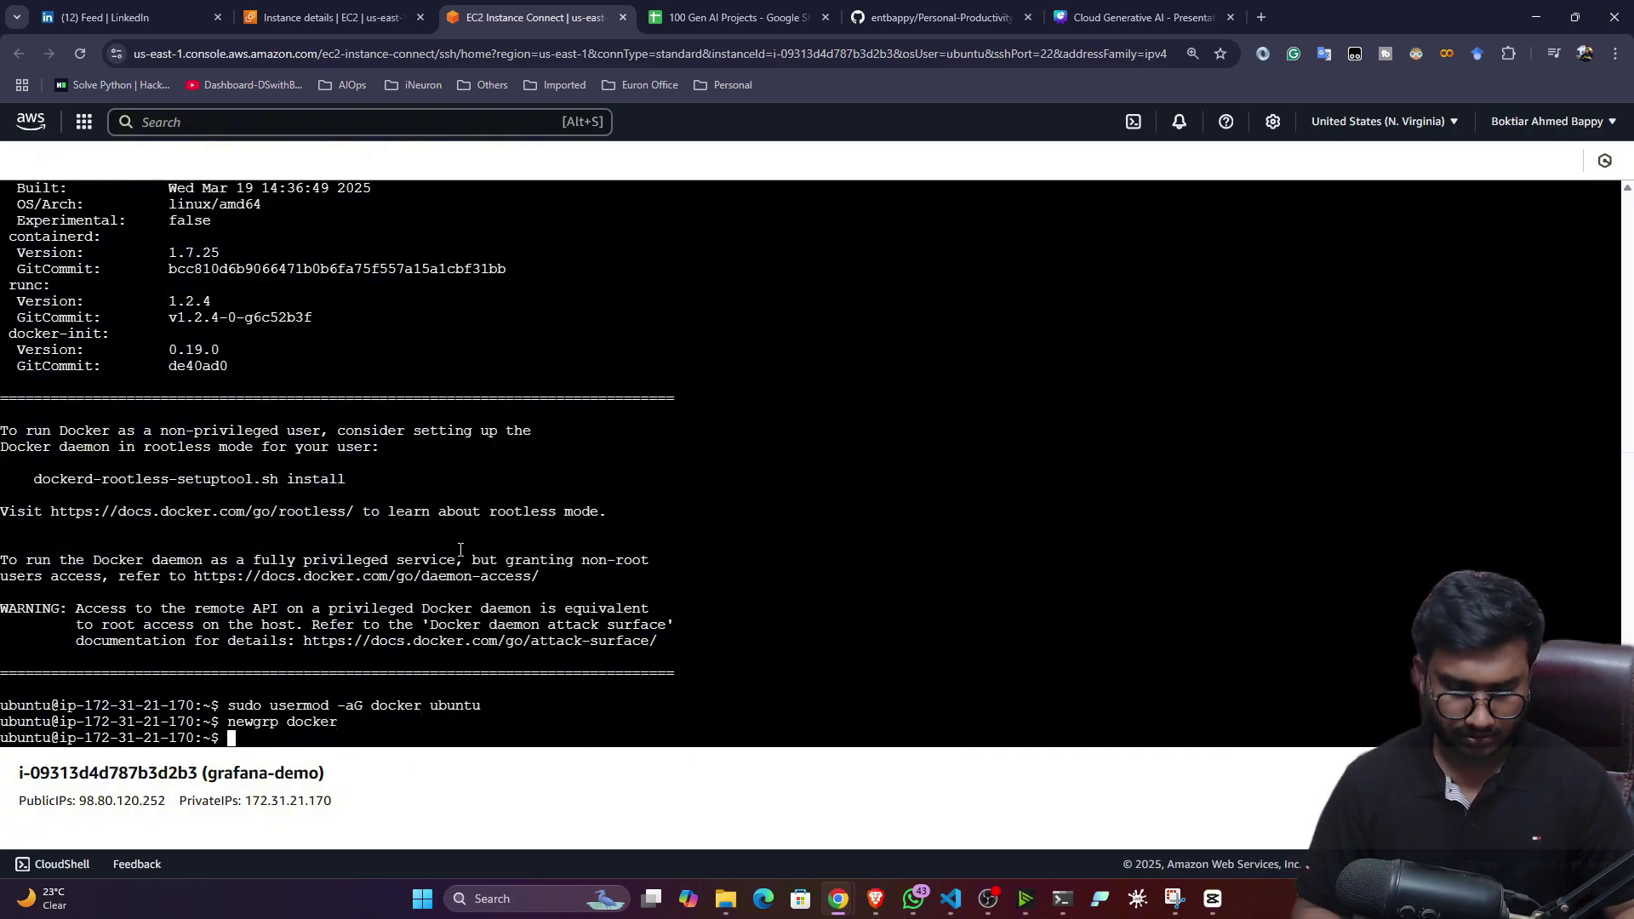
- Clear the terminal and run docker --version, showing Docker 28.0.2
text(clear)
key(Return)
text(do)
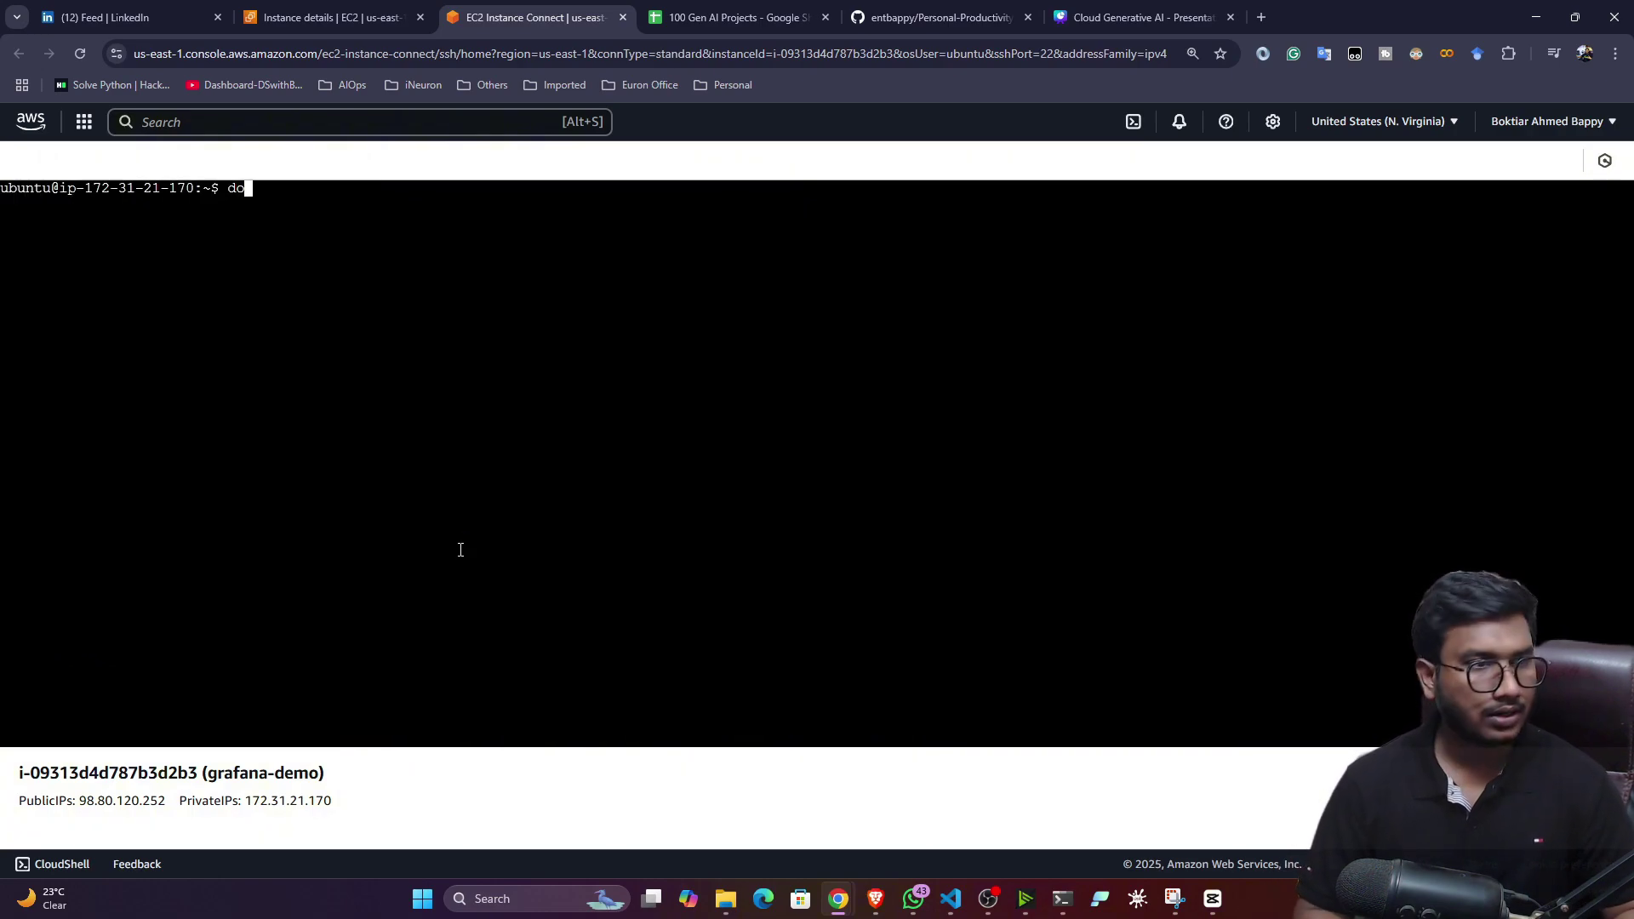
text(cker --version)
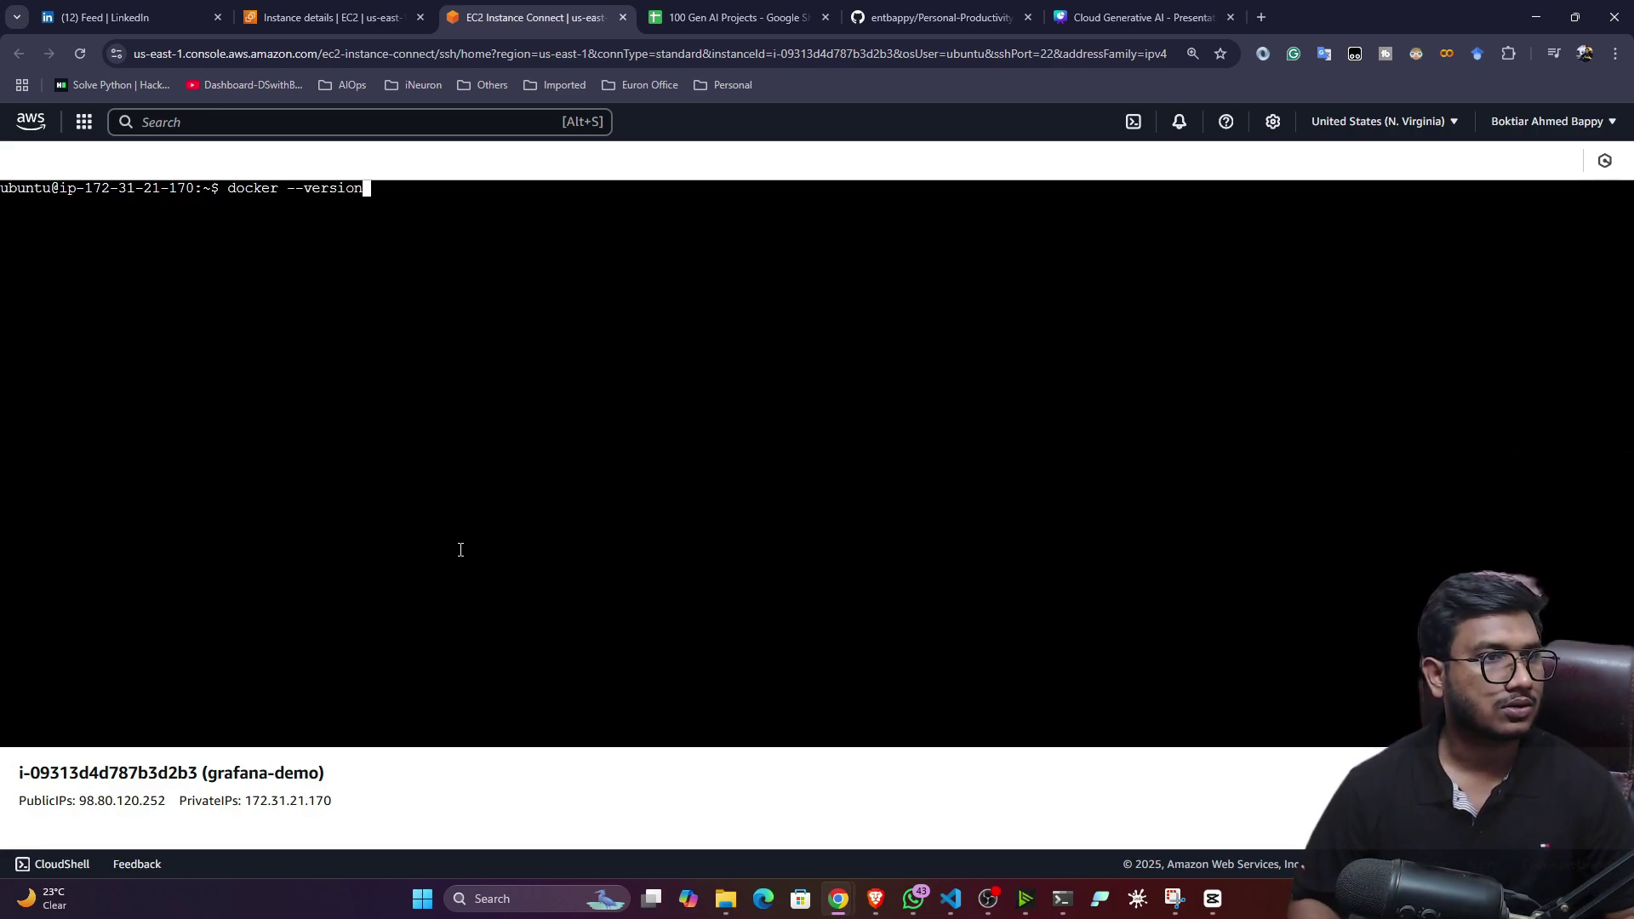
key(Return)
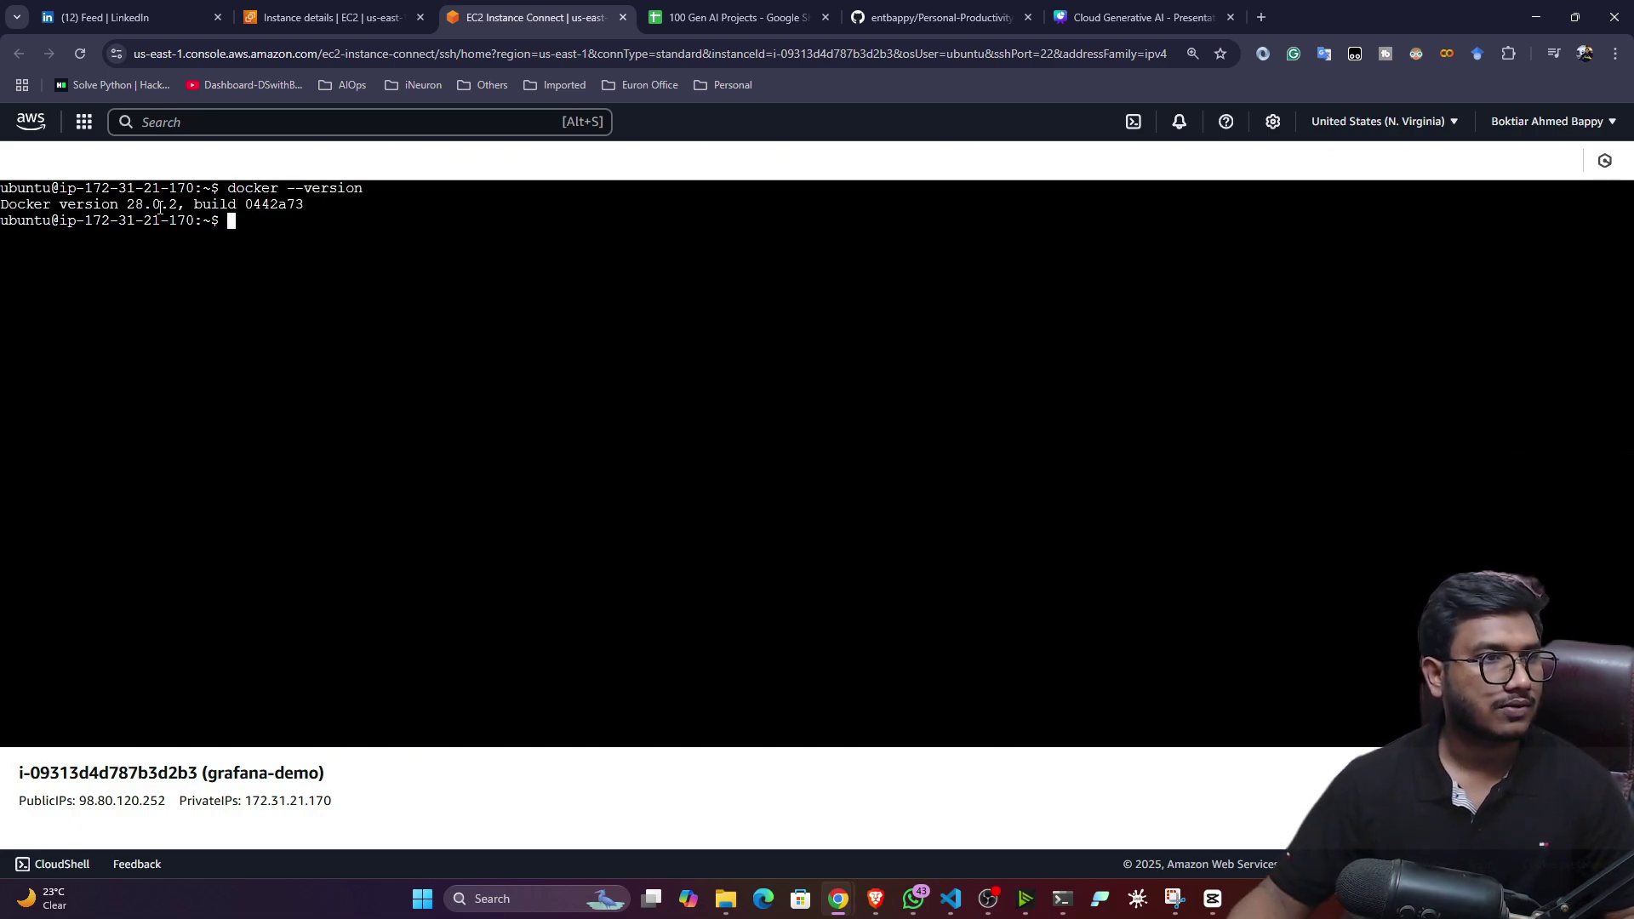
drag(109, 212, 413, 222)
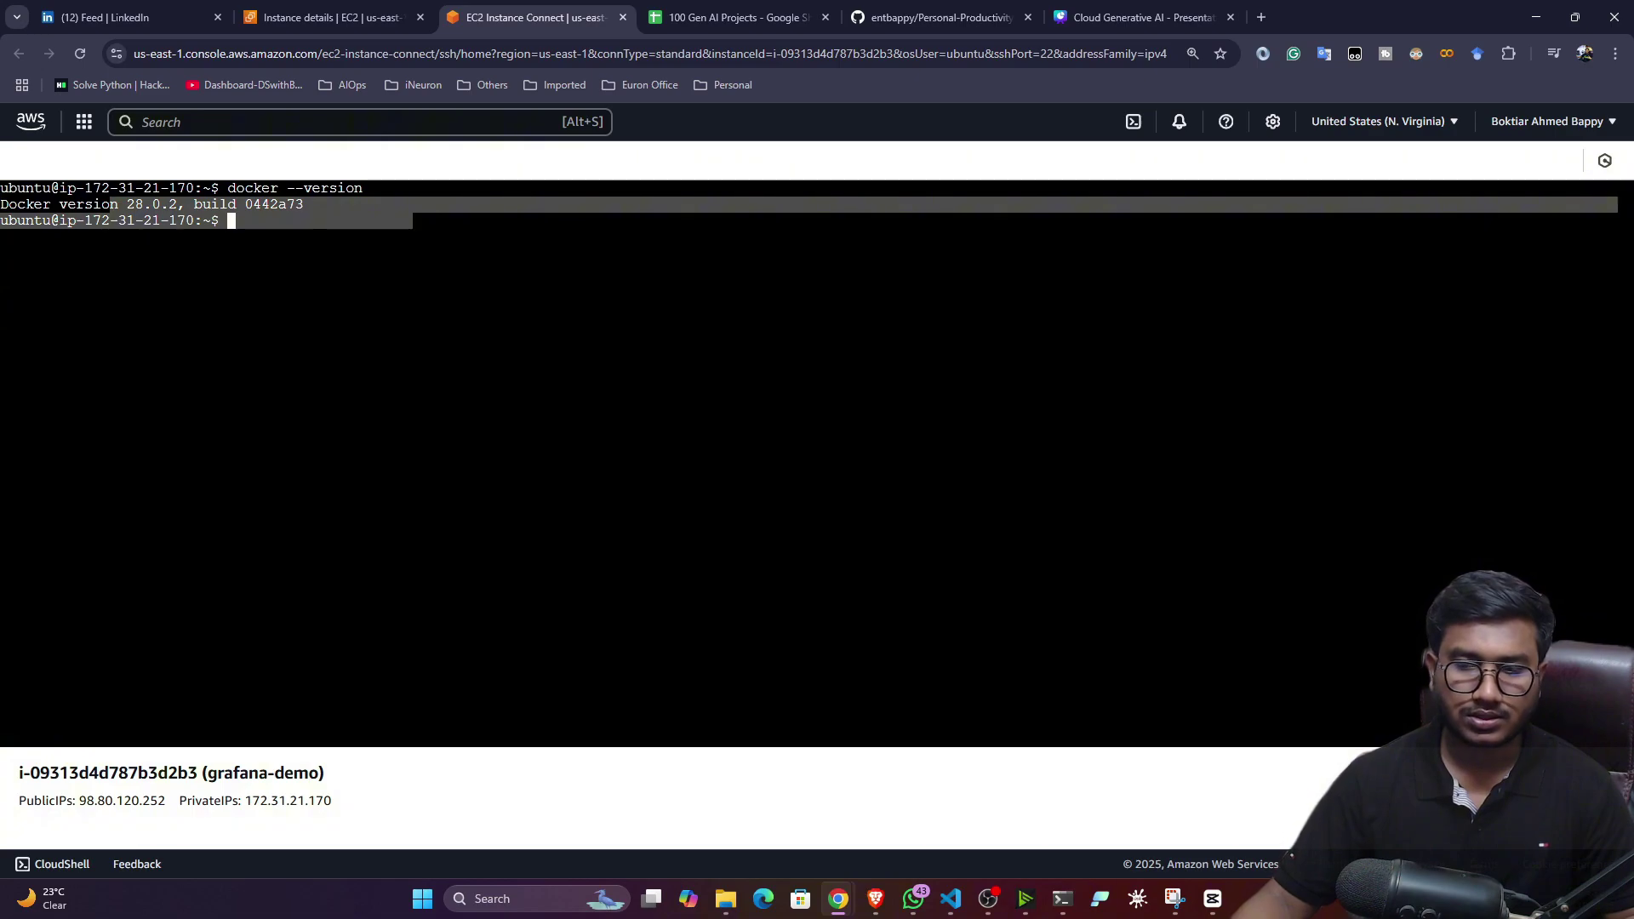
key(alt+Tab)
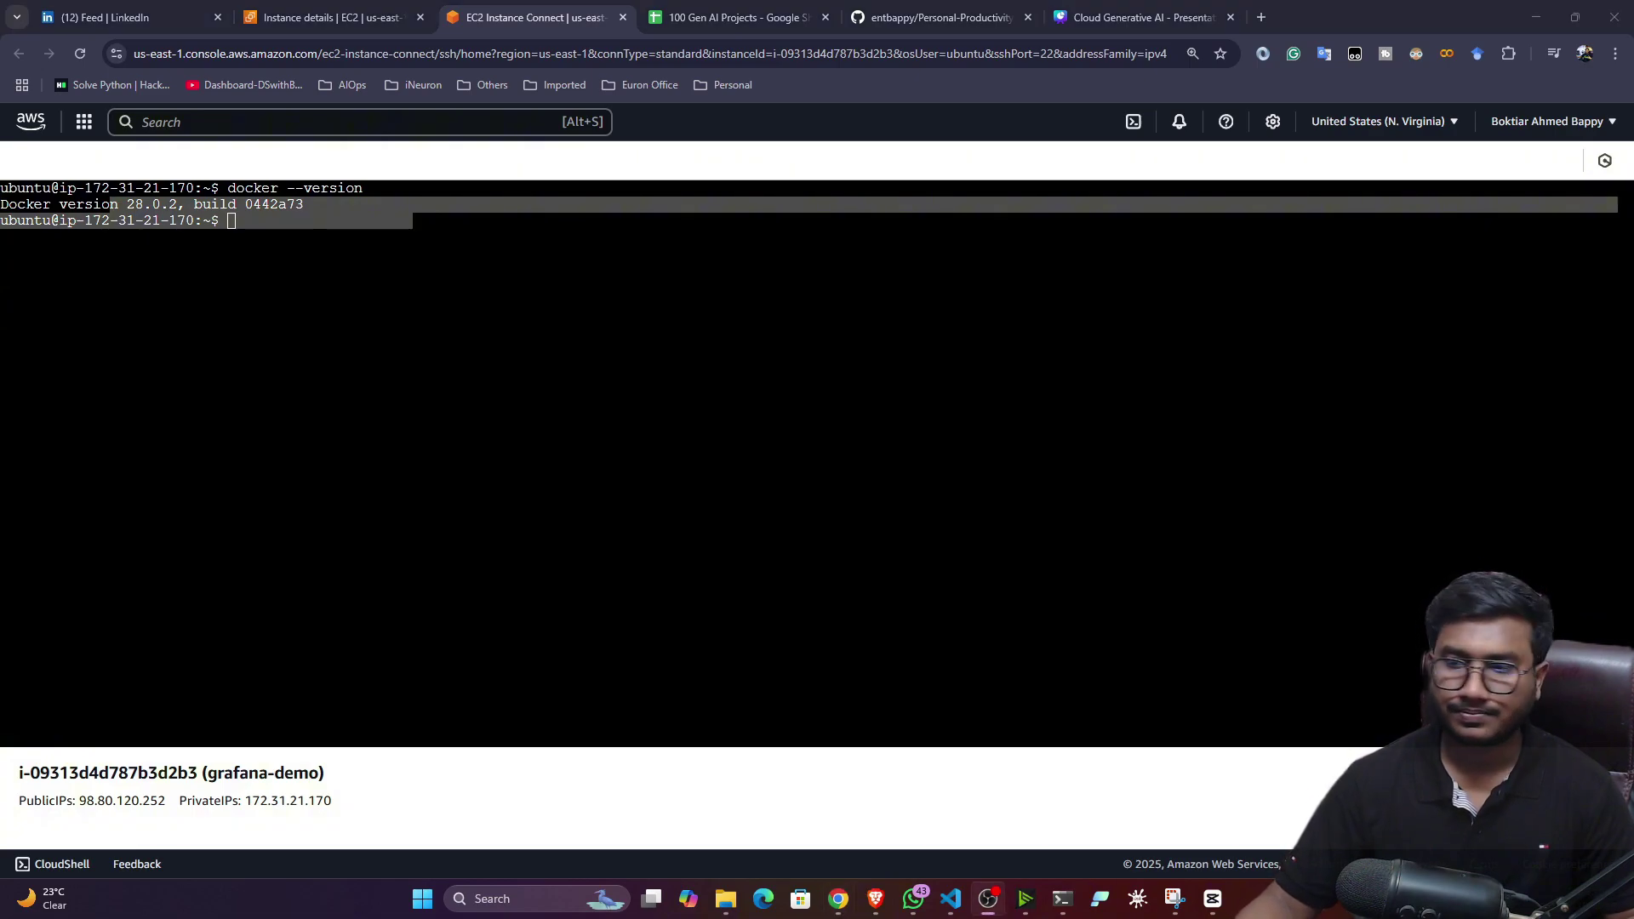
key(alt+Tab)
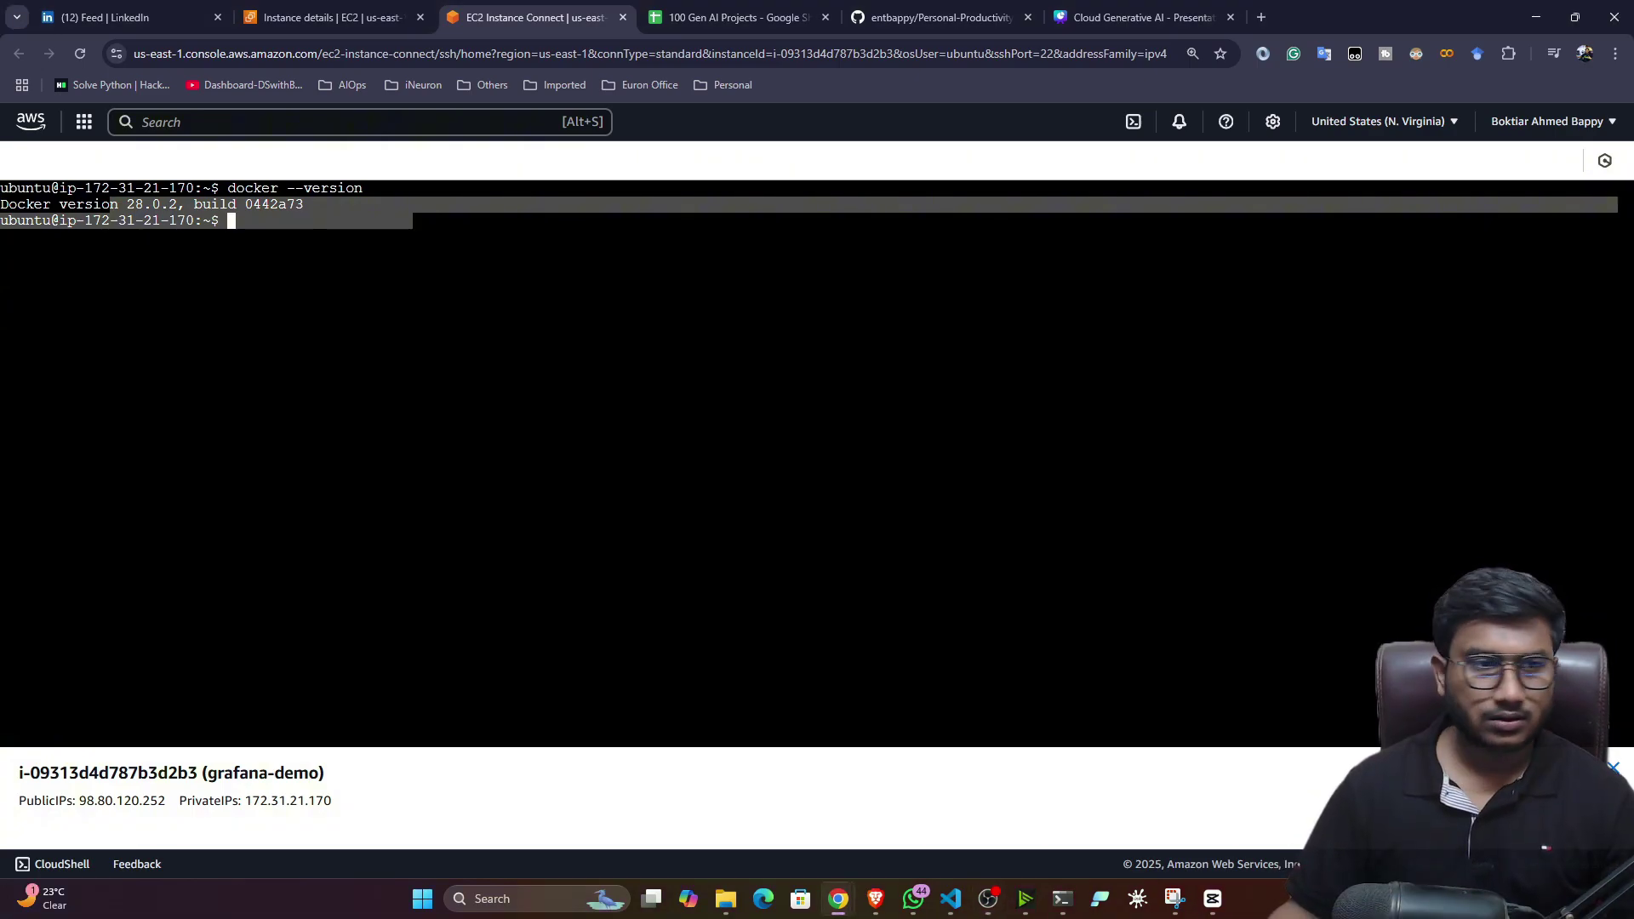
click(674, 357)
- Clear the instance terminal again and open a new browser tab
click(931, 10)
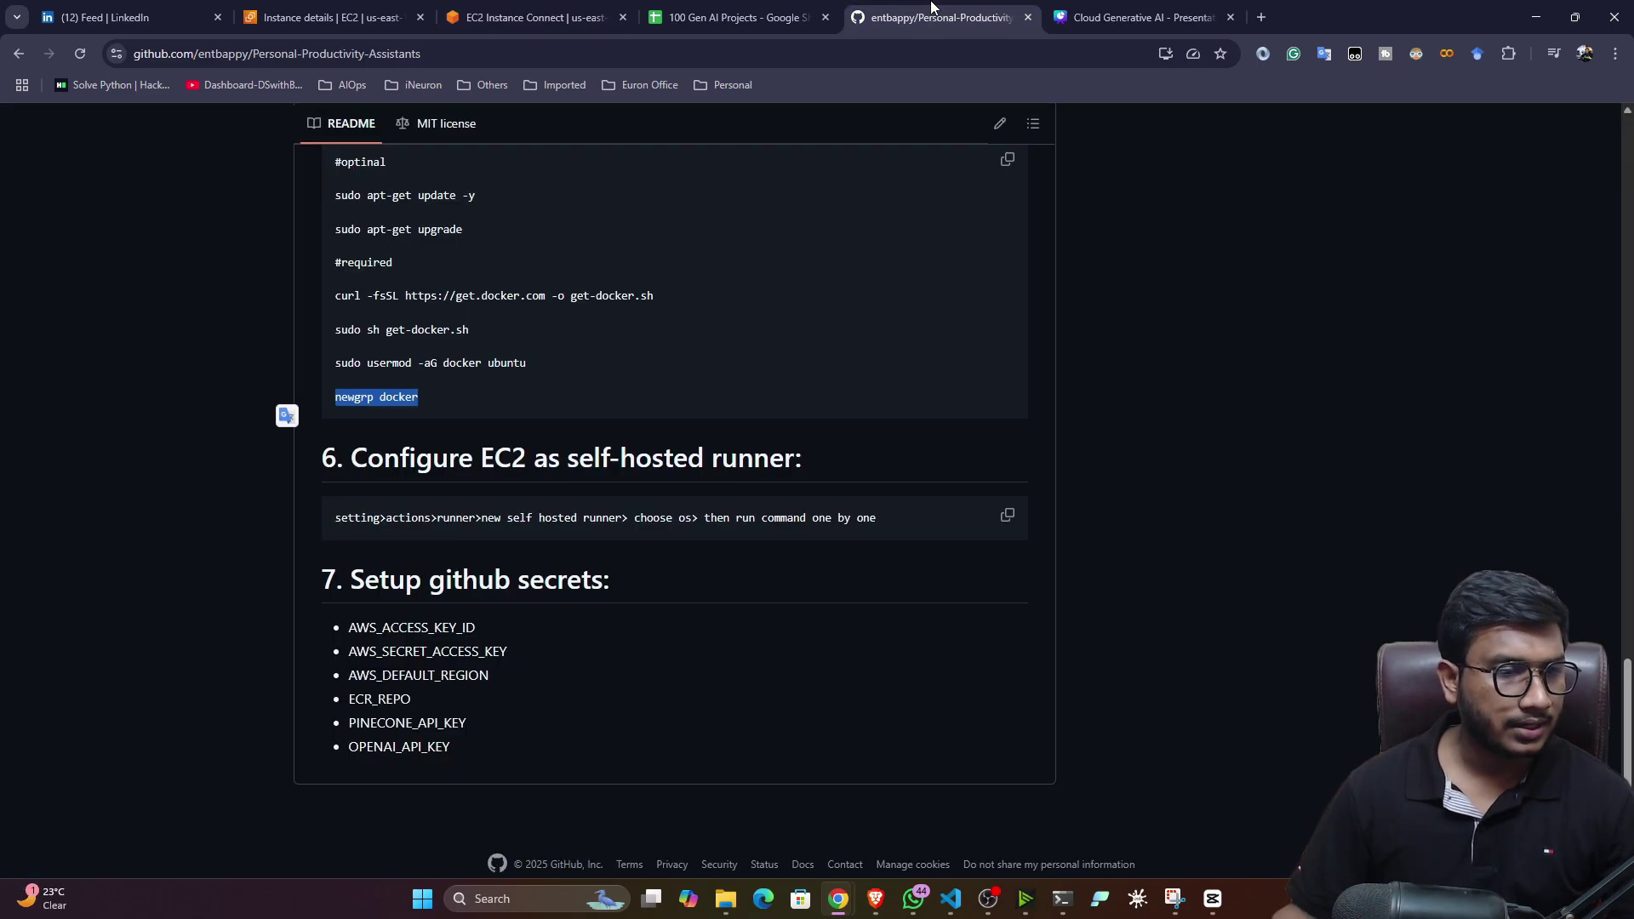
scroll(464, 538, up, 1)
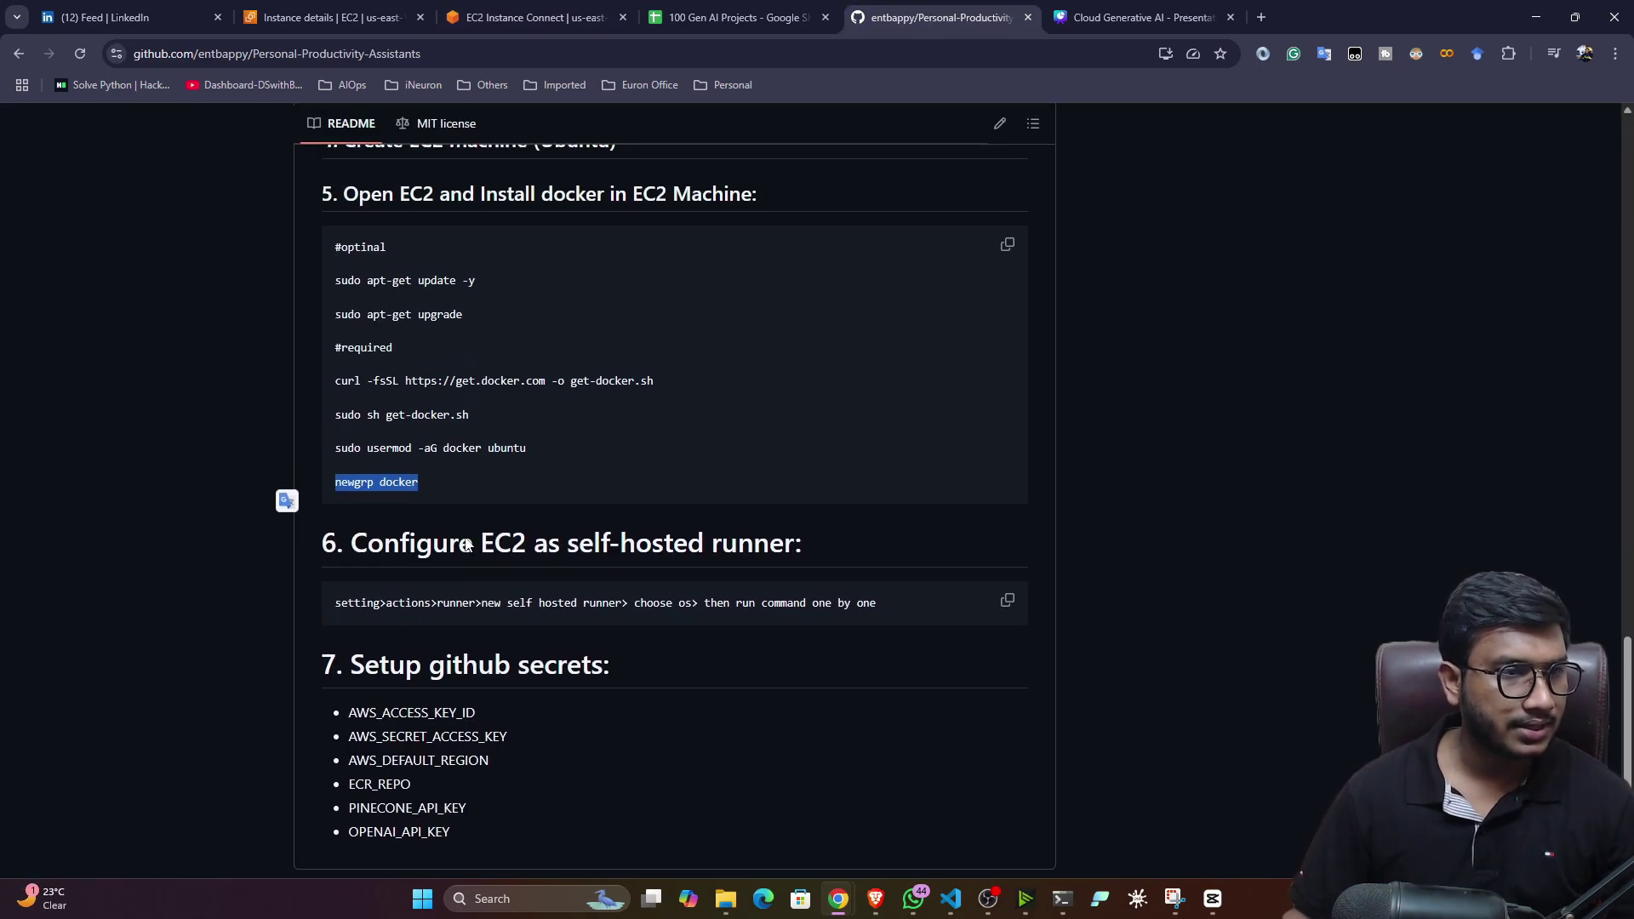
click(536, 17)
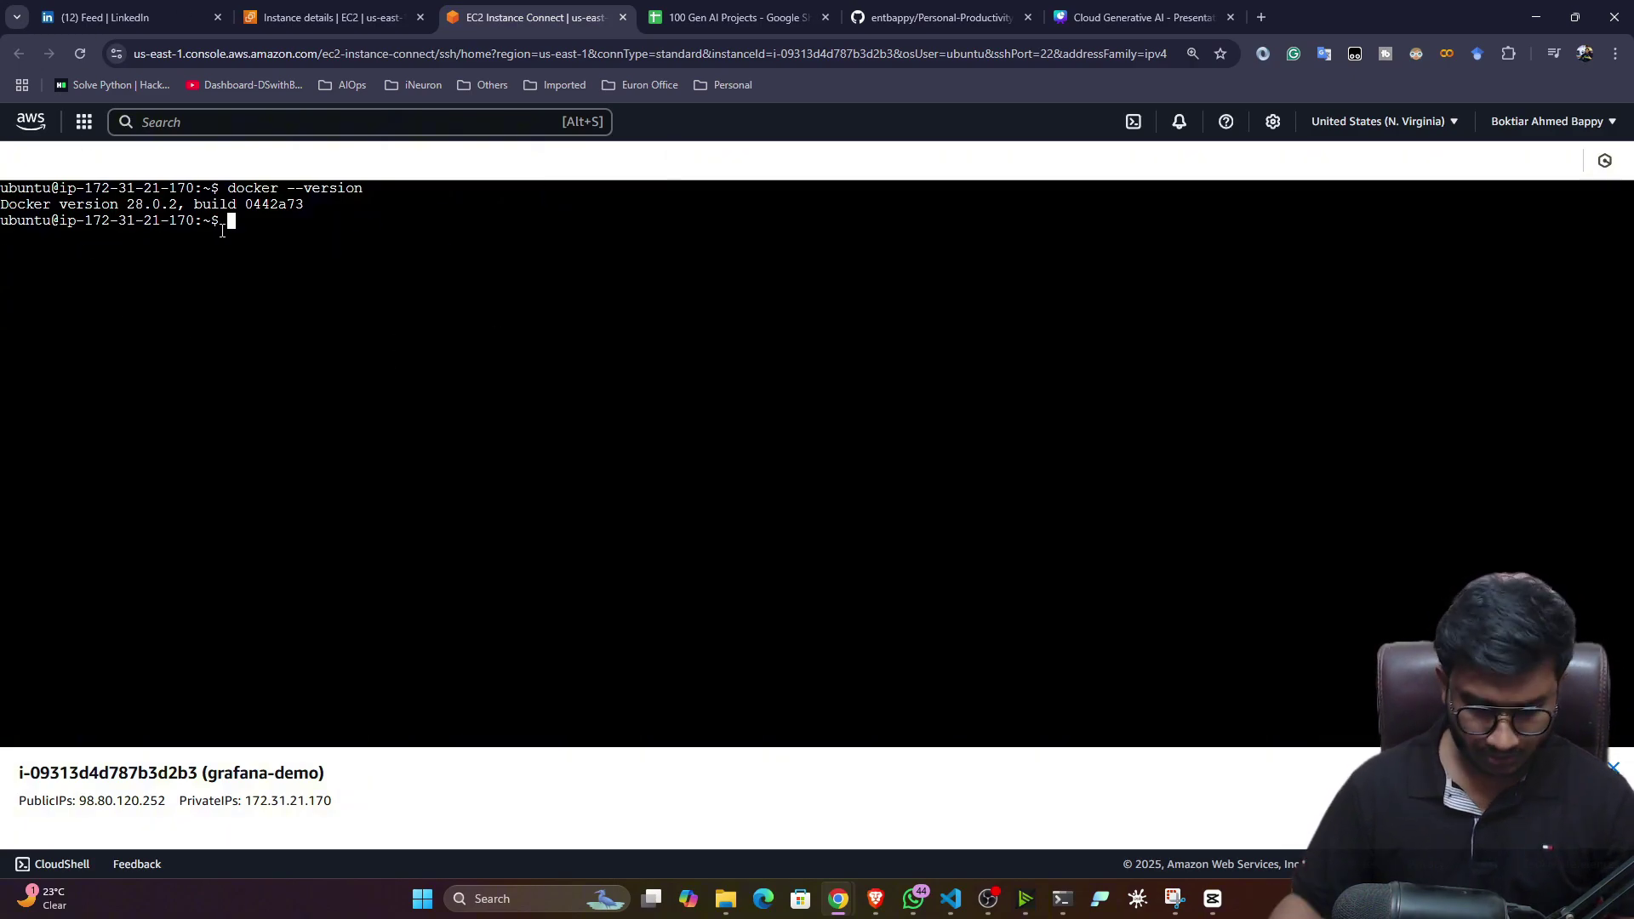
text(clear)
key(Return)
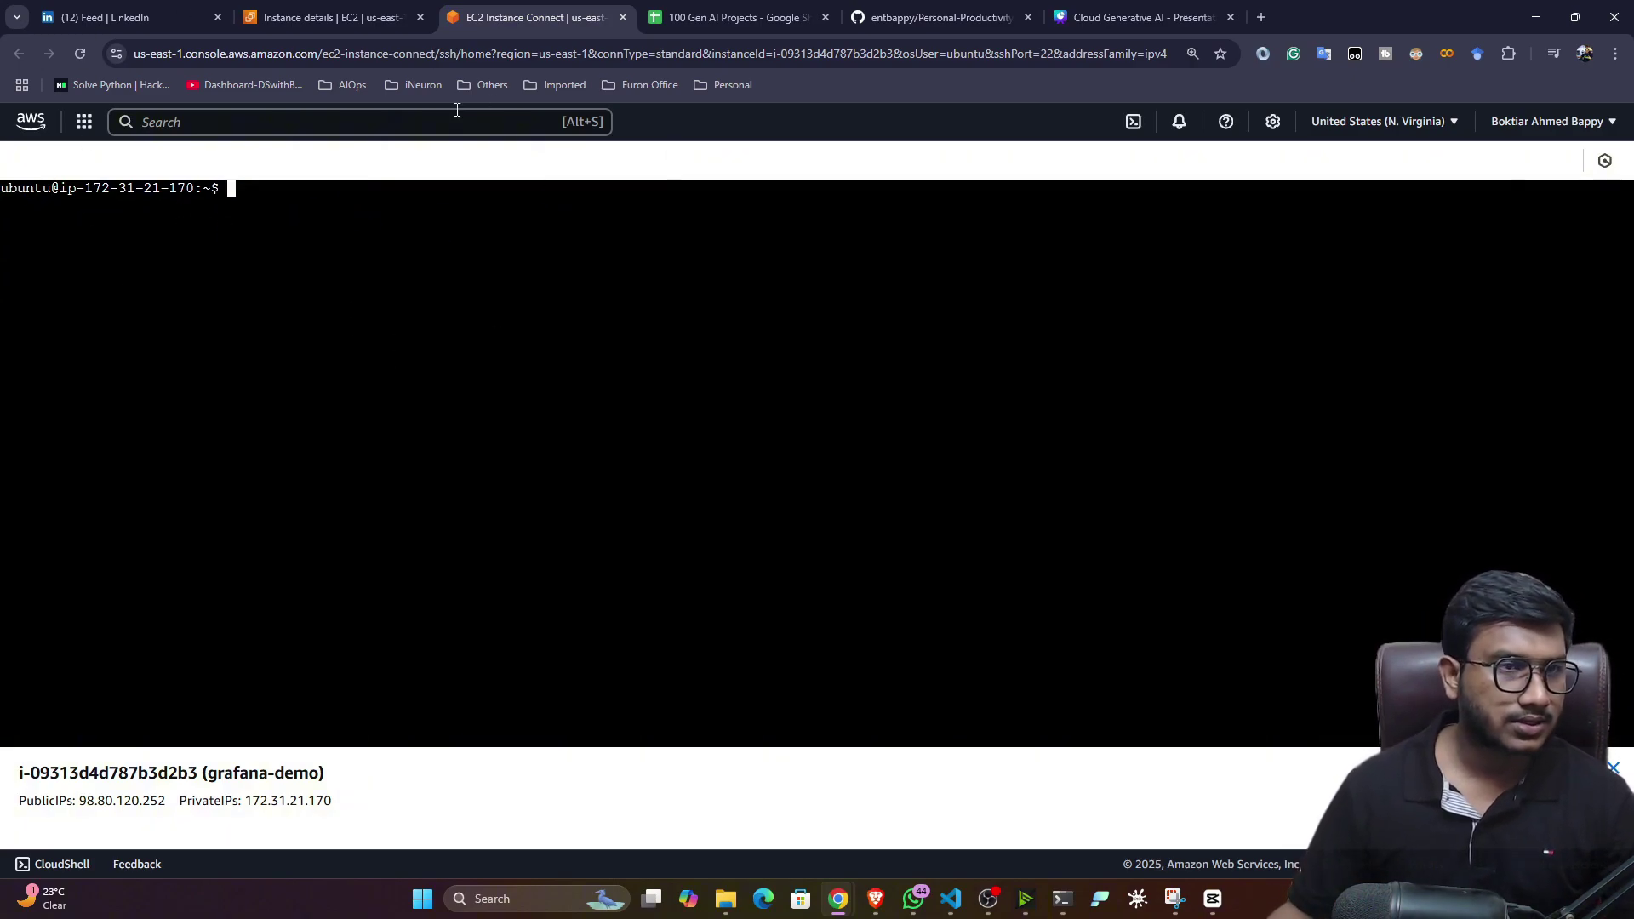
click(1261, 17)
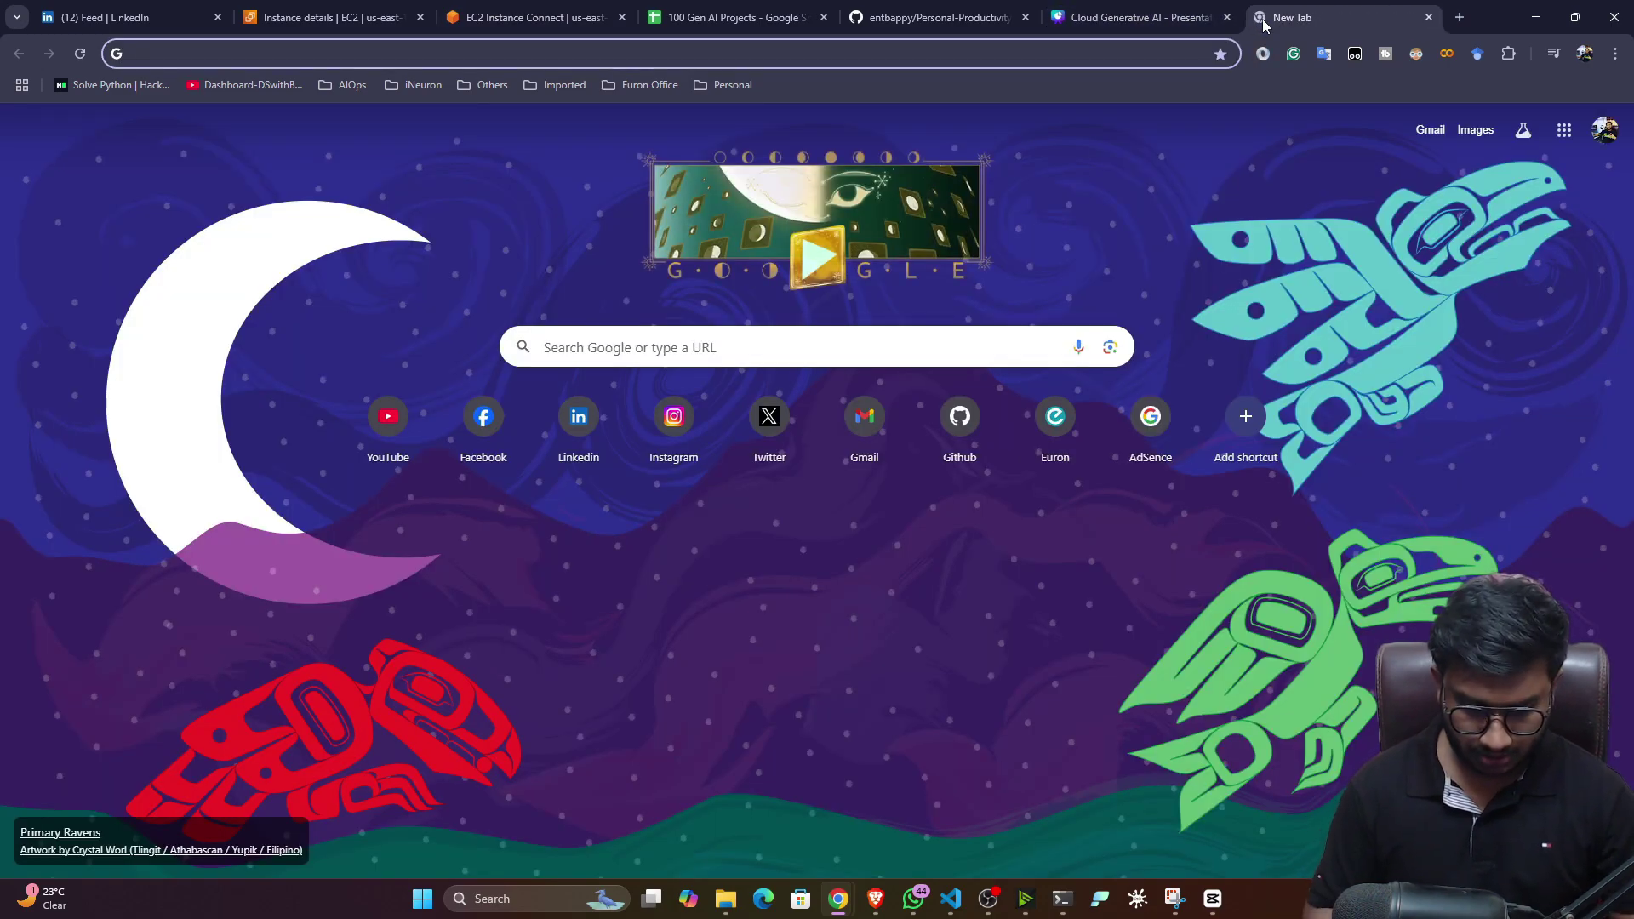
- Find the Run Grafana Docker image docs and copy the docker run command for port 3000
text(gra)
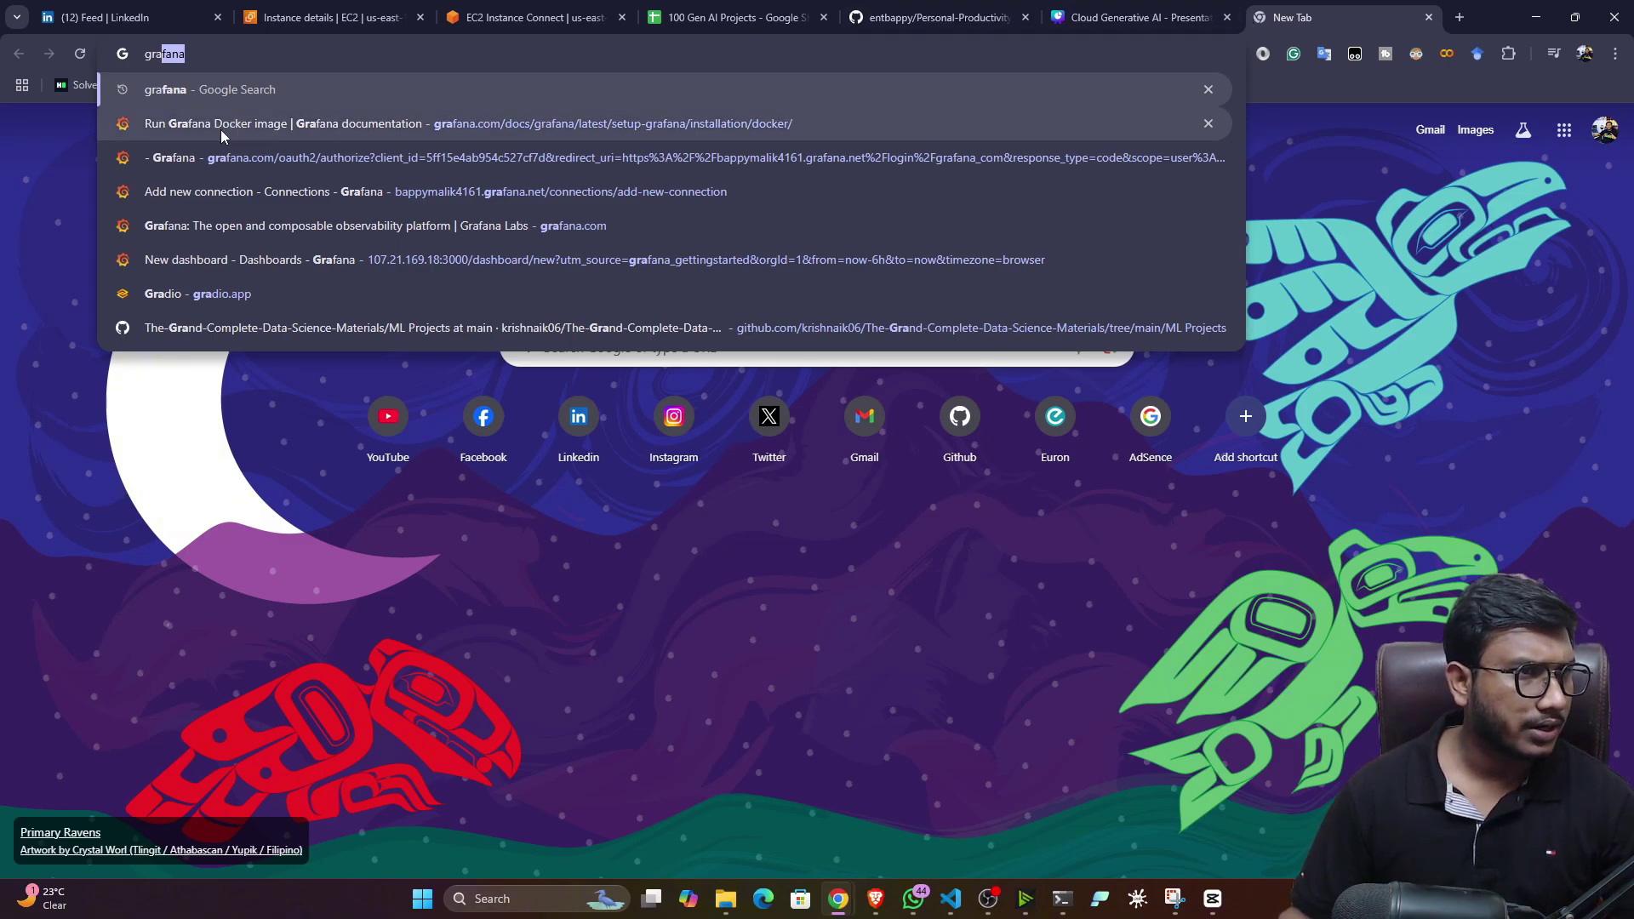
click(250, 126)
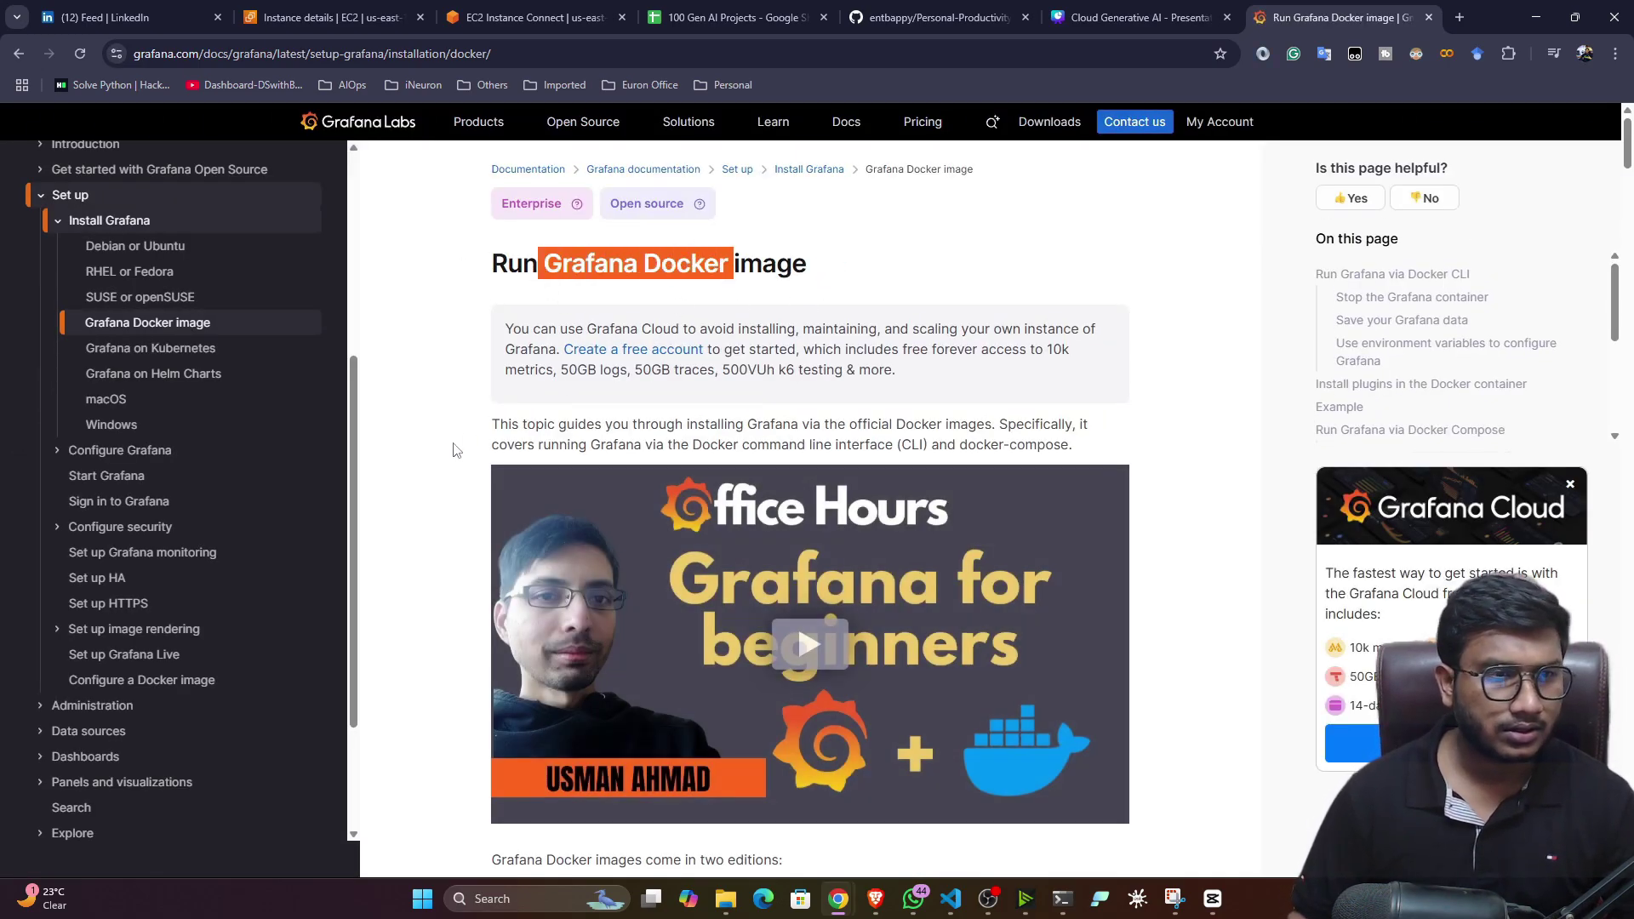
scroll(428, 467, down, 2)
scroll(428, 463, down, 4)
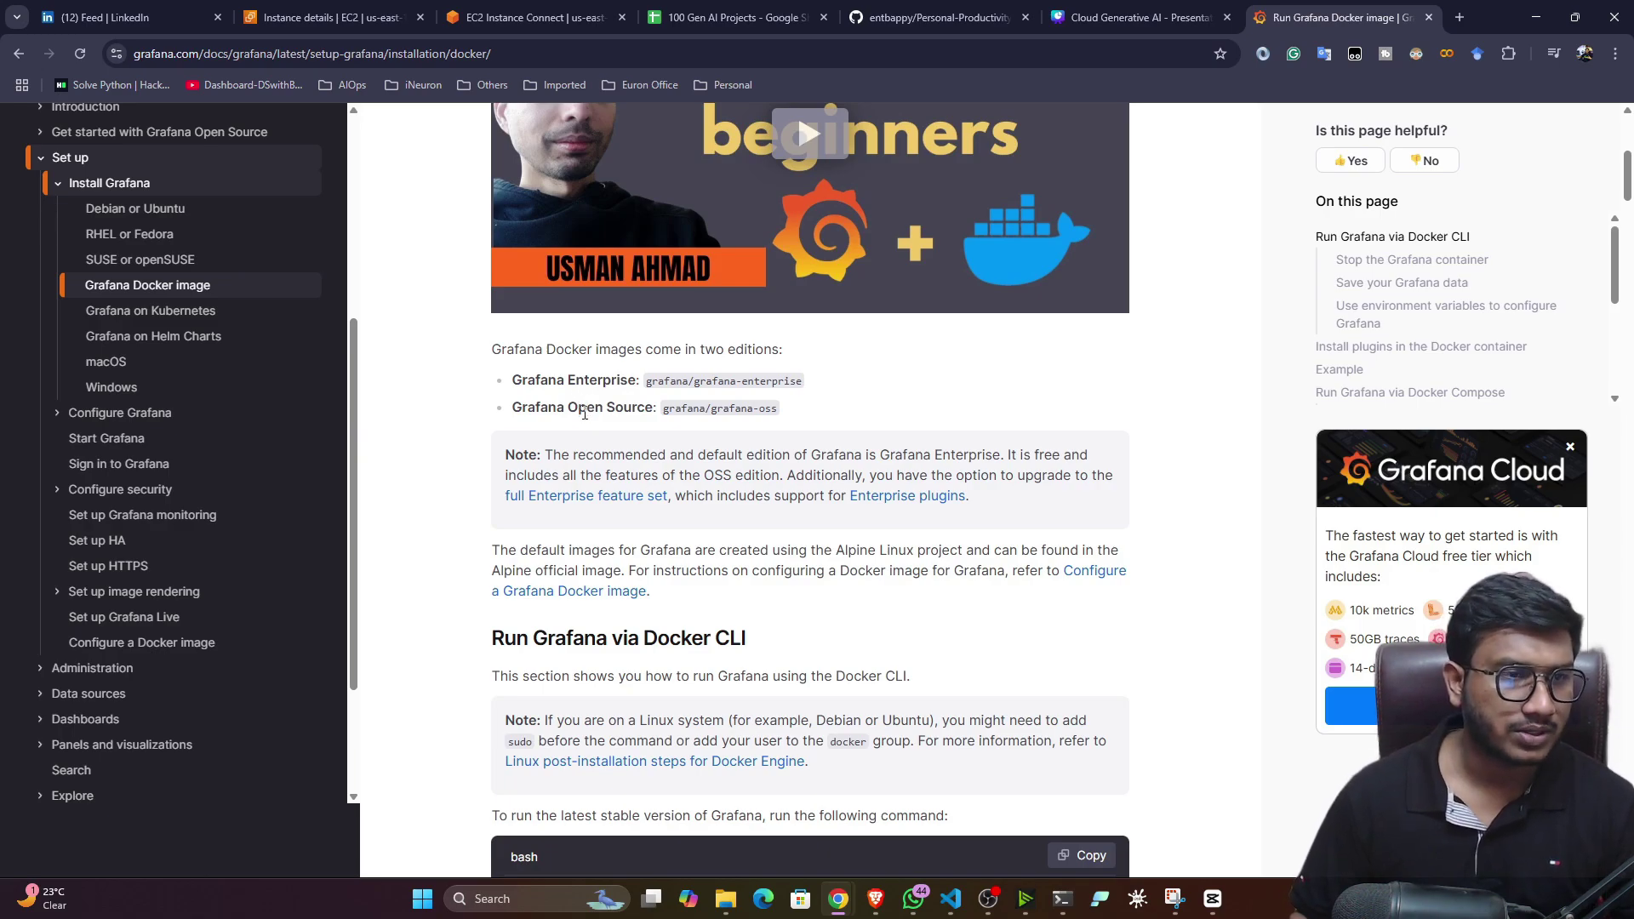
drag(577, 380, 657, 410)
drag(777, 408, 662, 412)
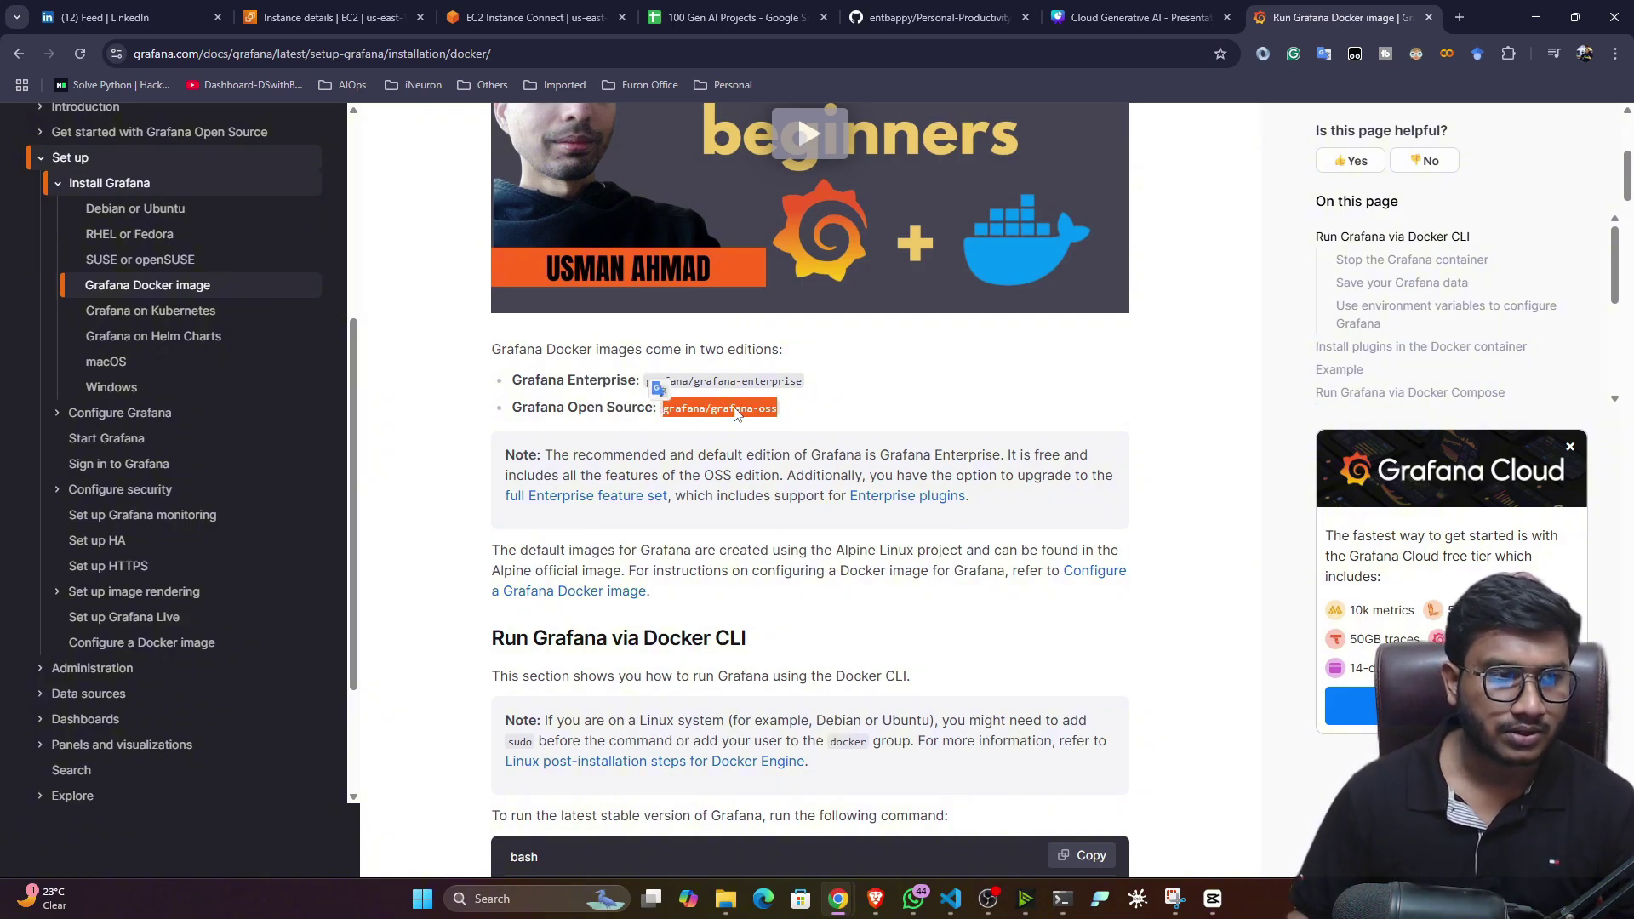
scroll(490, 468, down, 3)
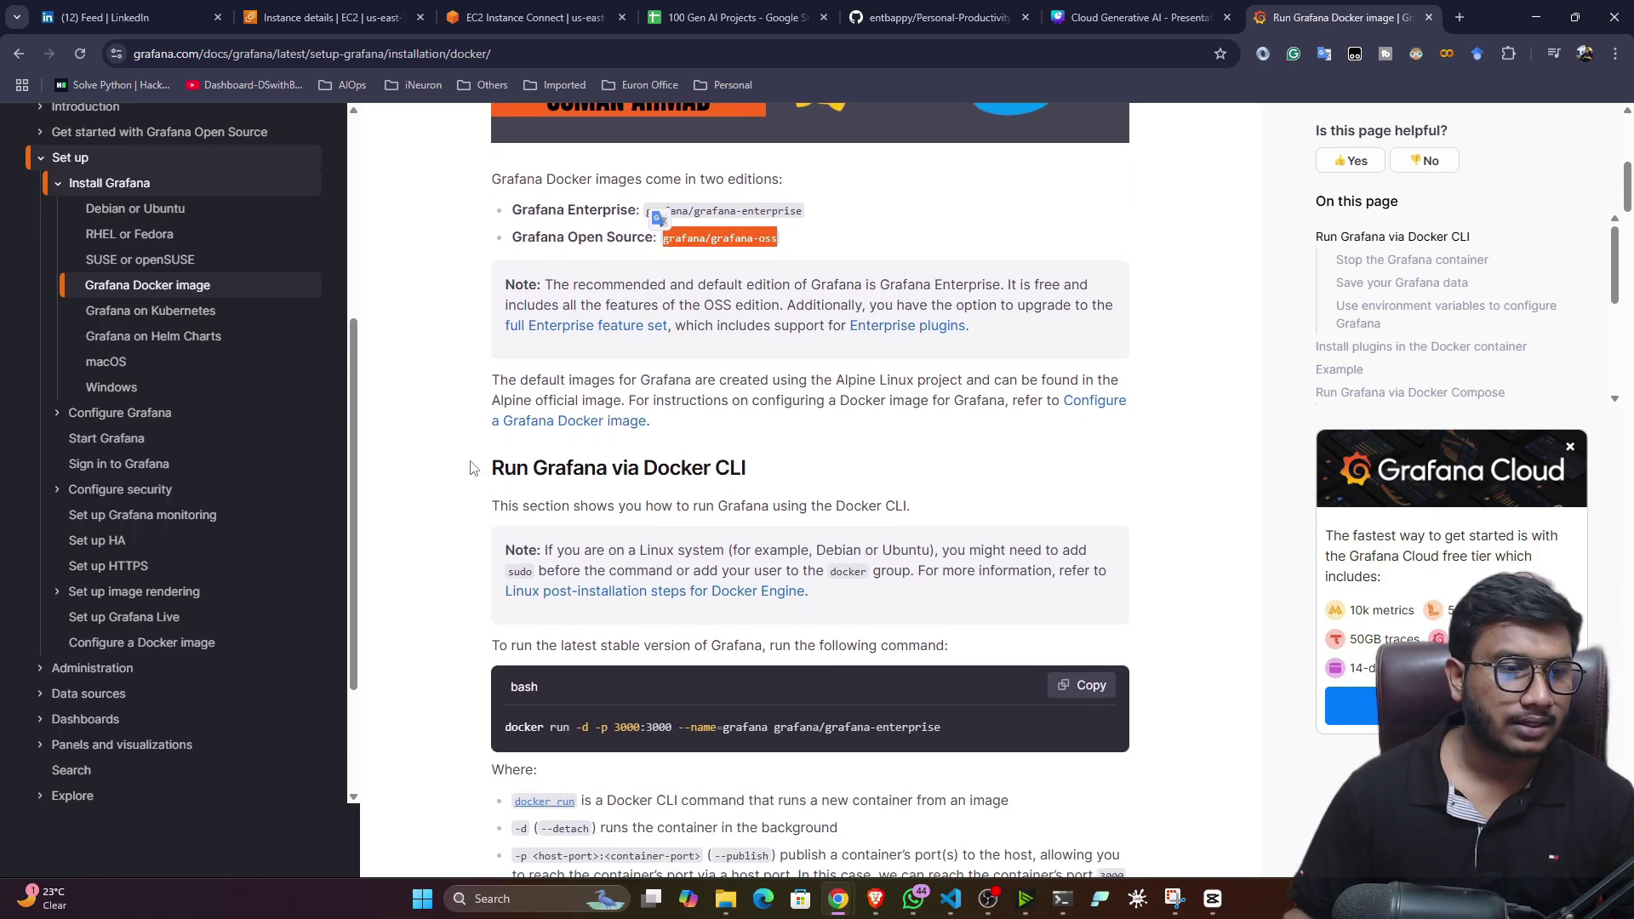
scroll(459, 468, down, 1)
drag(529, 556, 709, 557)
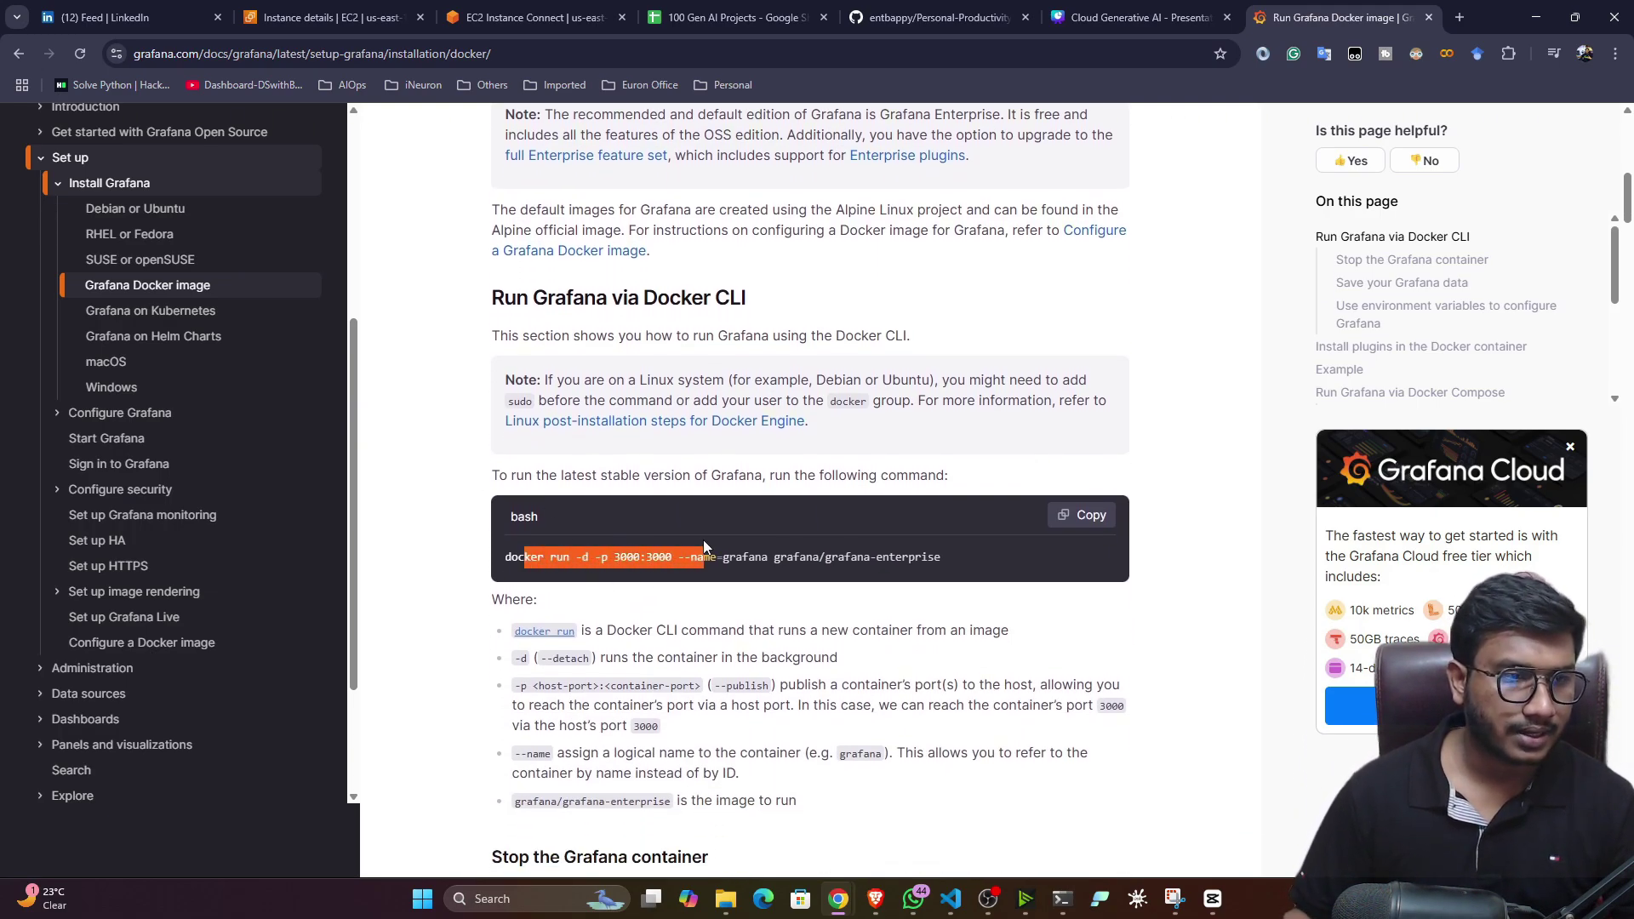
click(1089, 515)
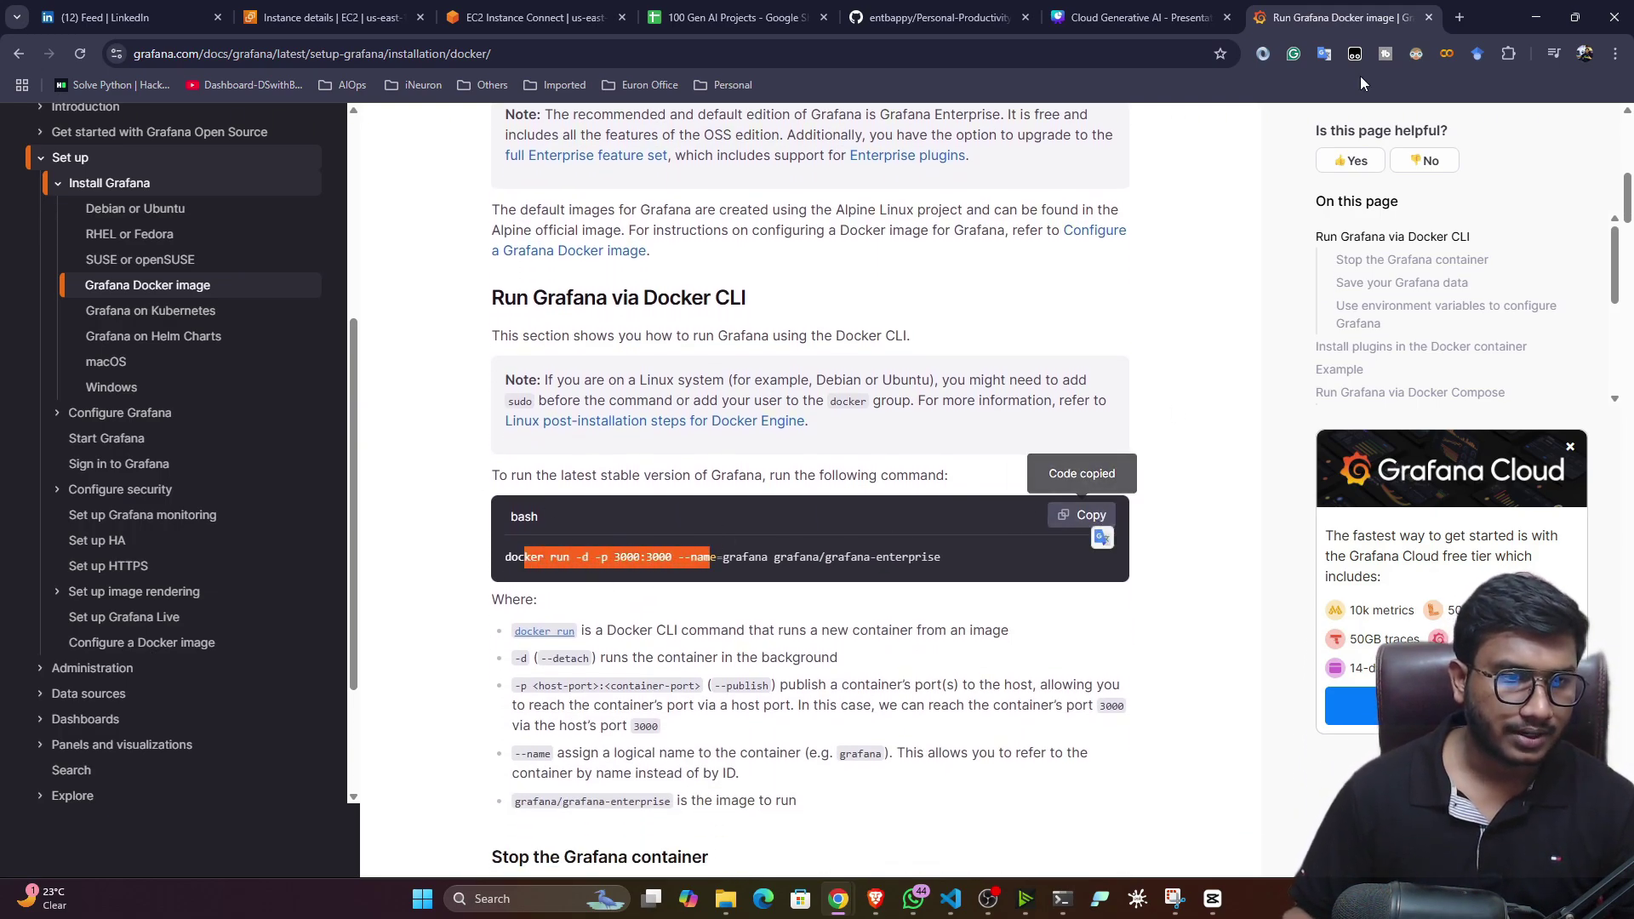
- Paste the command in a new tab, change the image to grafana/grafana-oss, and select it
click(1457, 17)
key(ctrl+v)
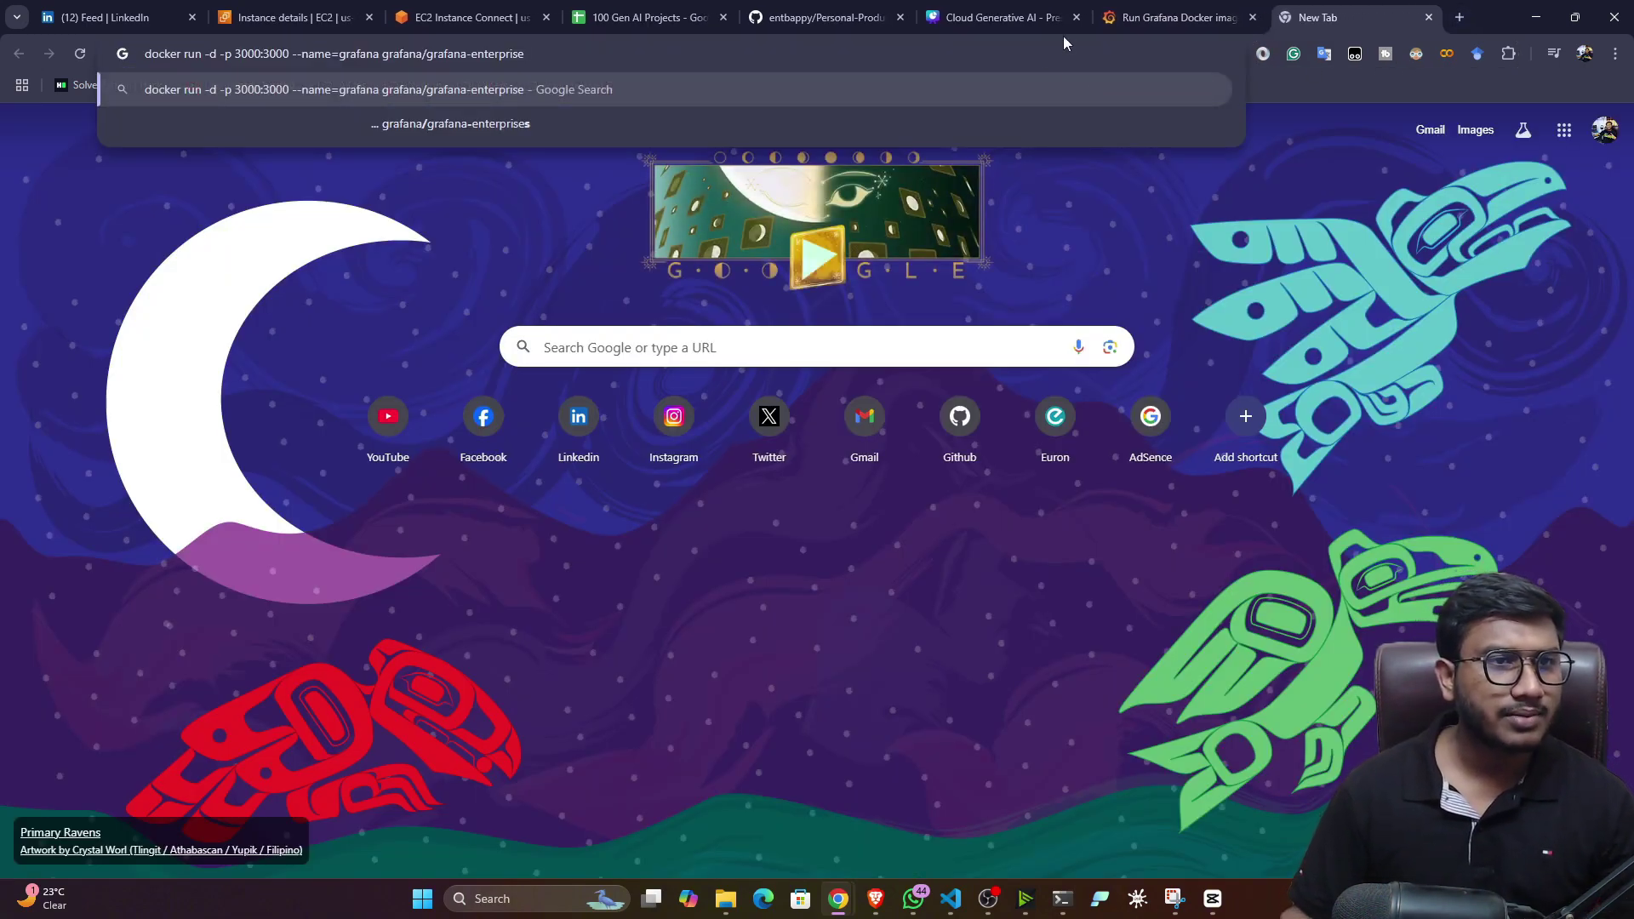
click(1175, 17)
scroll(839, 723, up, 1)
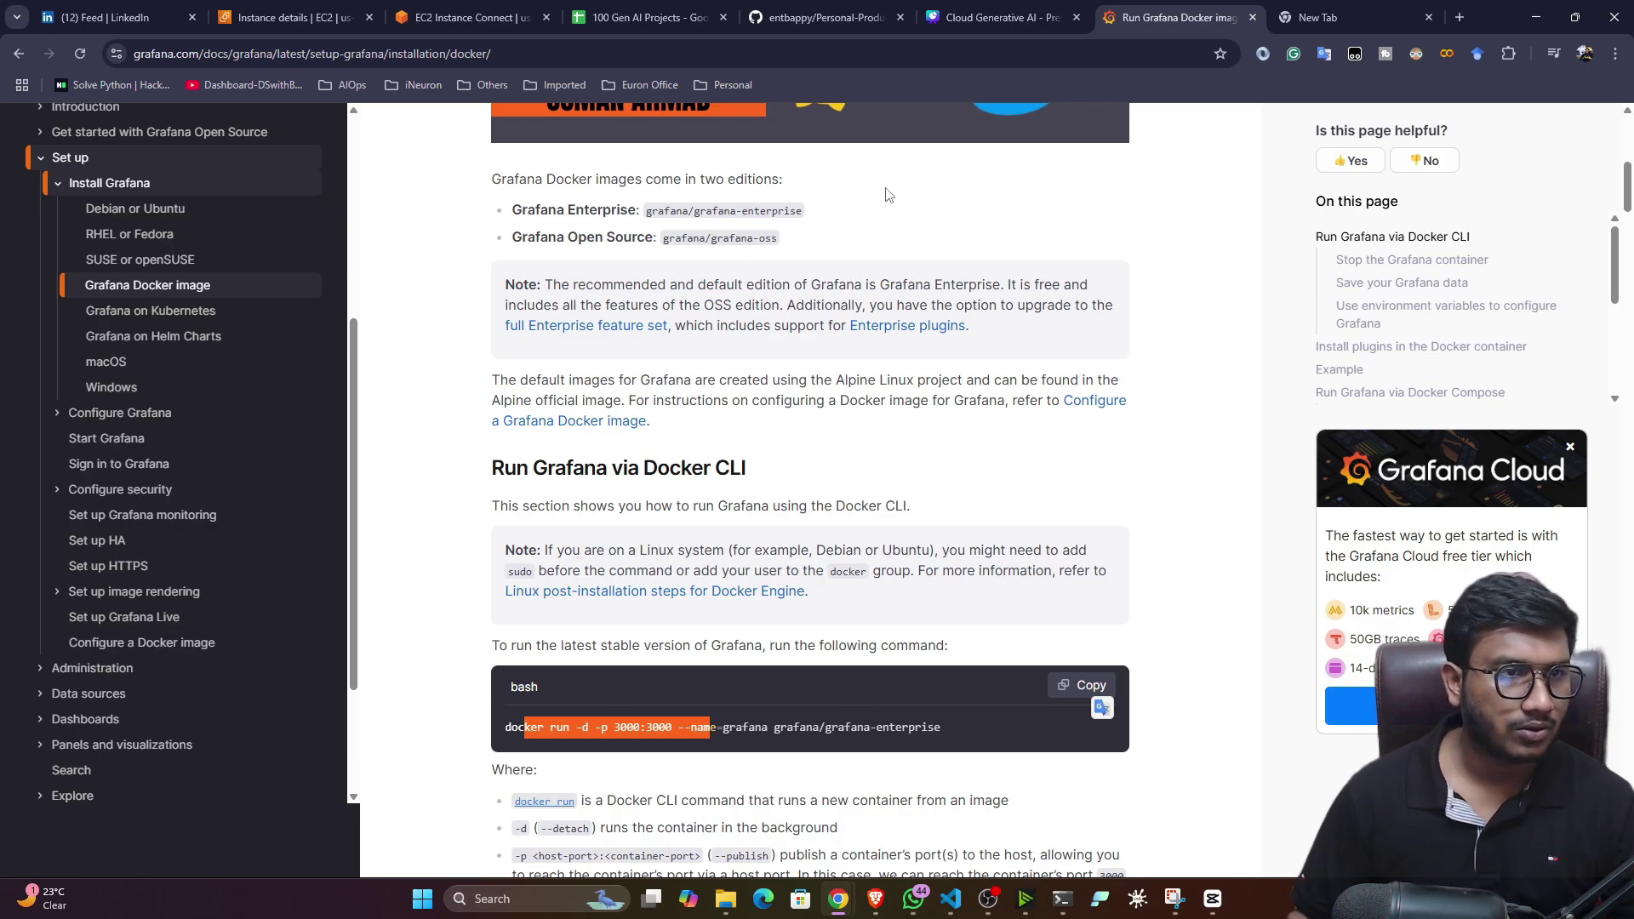
click(1332, 17)
key(BackSpace)
key(BackSpace)
key(BackSpace)
key(BackSpace)
key(BackSpace)
key(BackSpace)
key(BackSpace)
key(BackSpace)
key(BackSpace)
key(BackSpace)
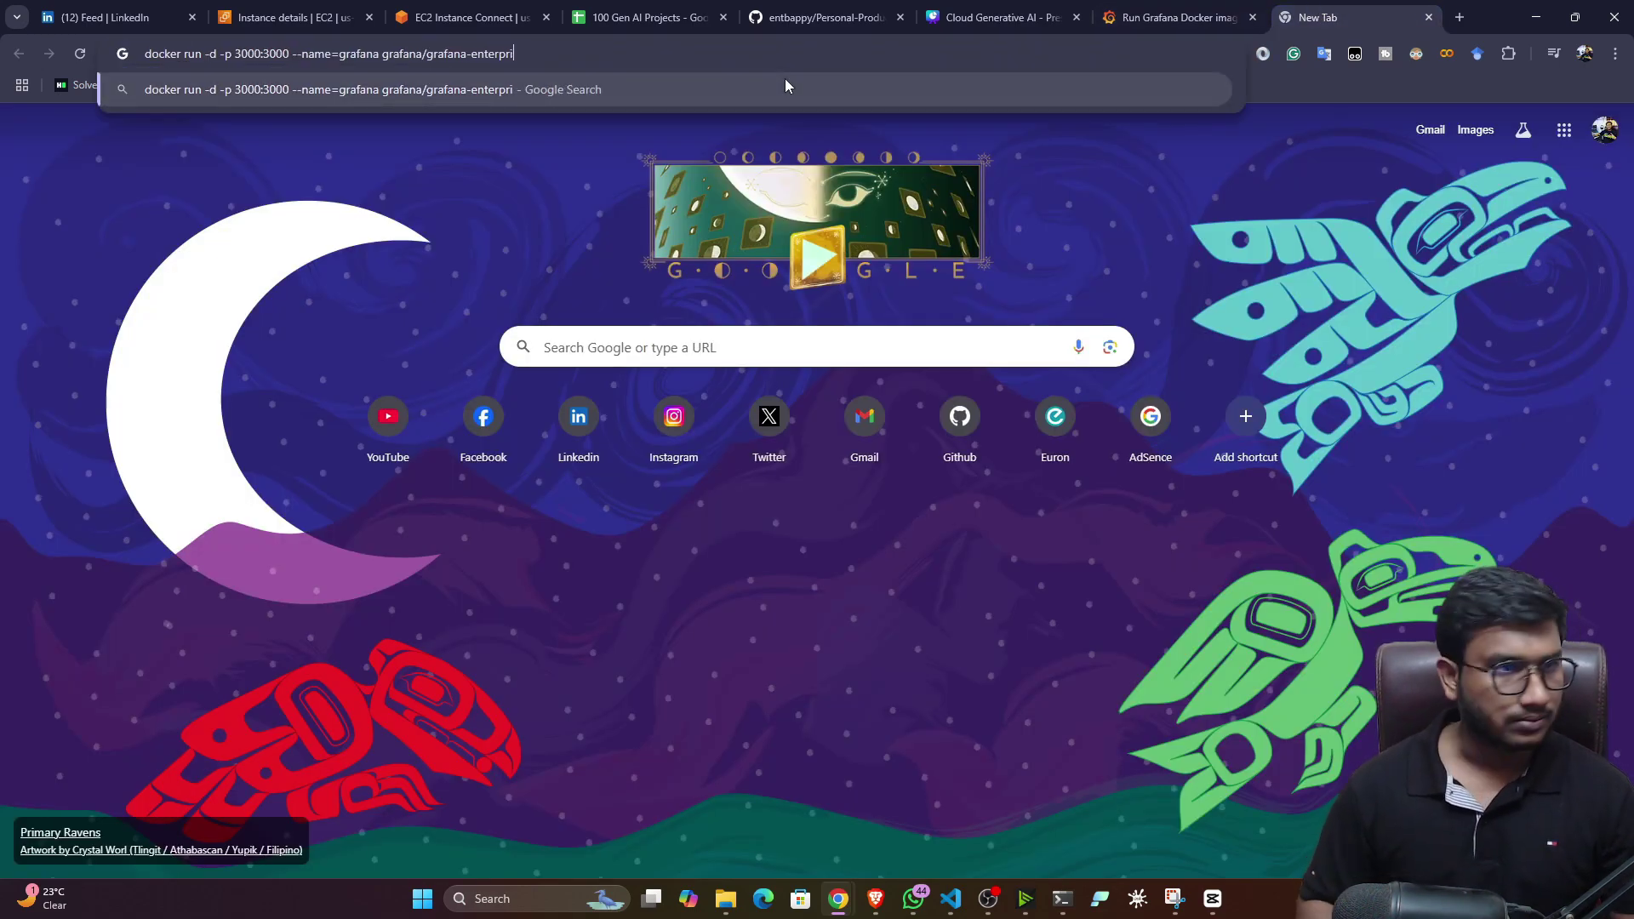
text(oss)
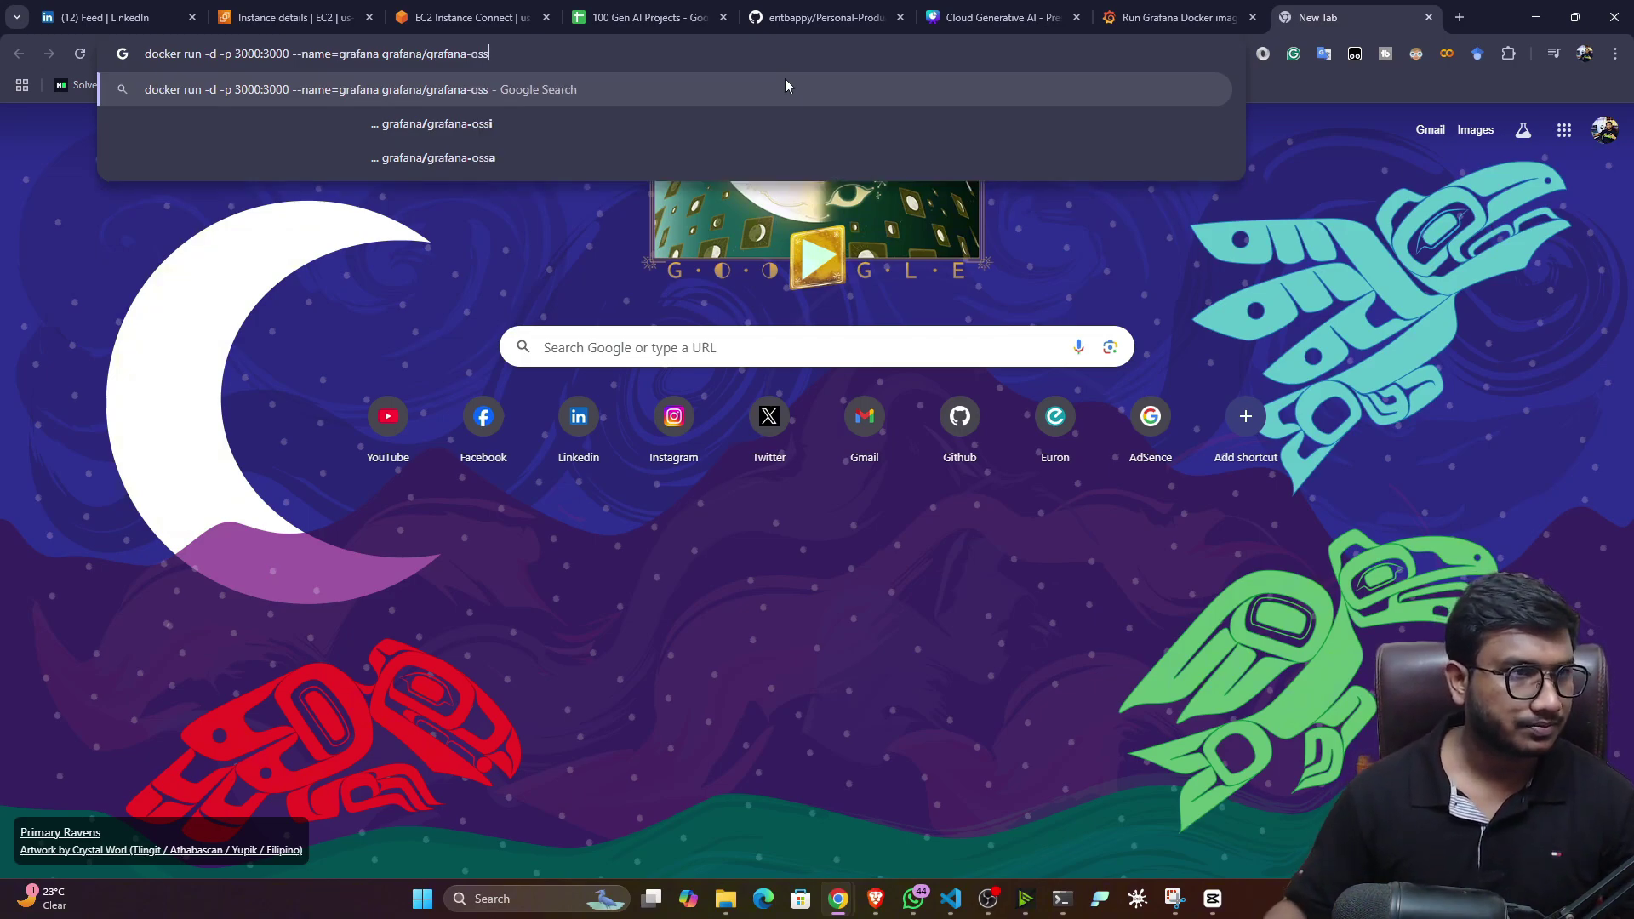
key(ctrl+a)
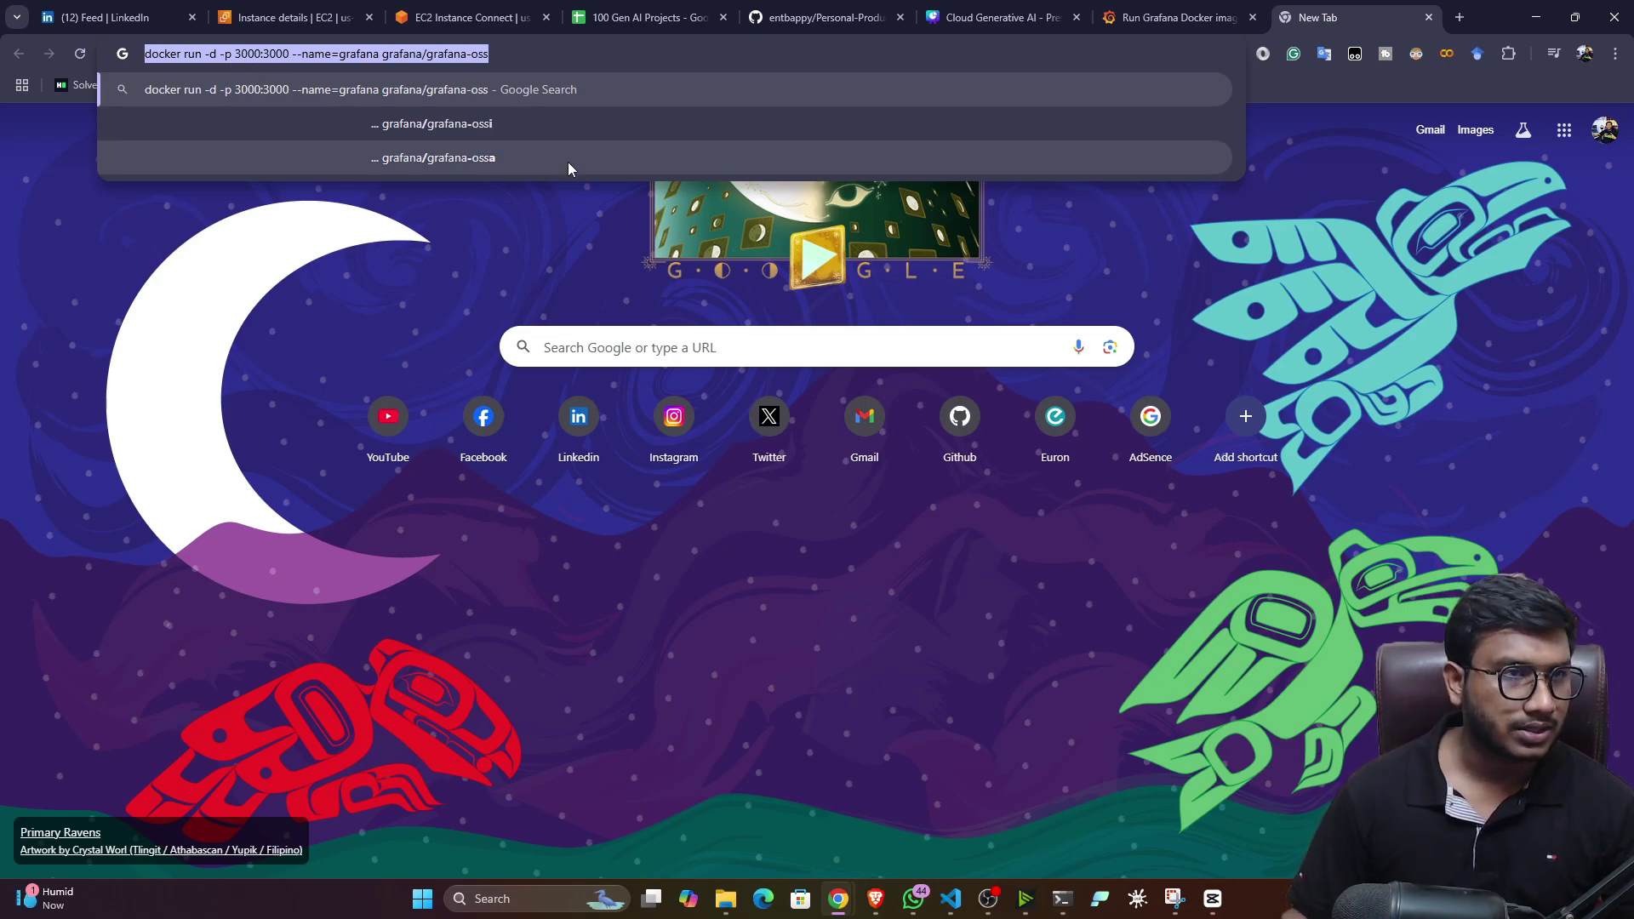
click(434, 10)
right_click(302, 256)
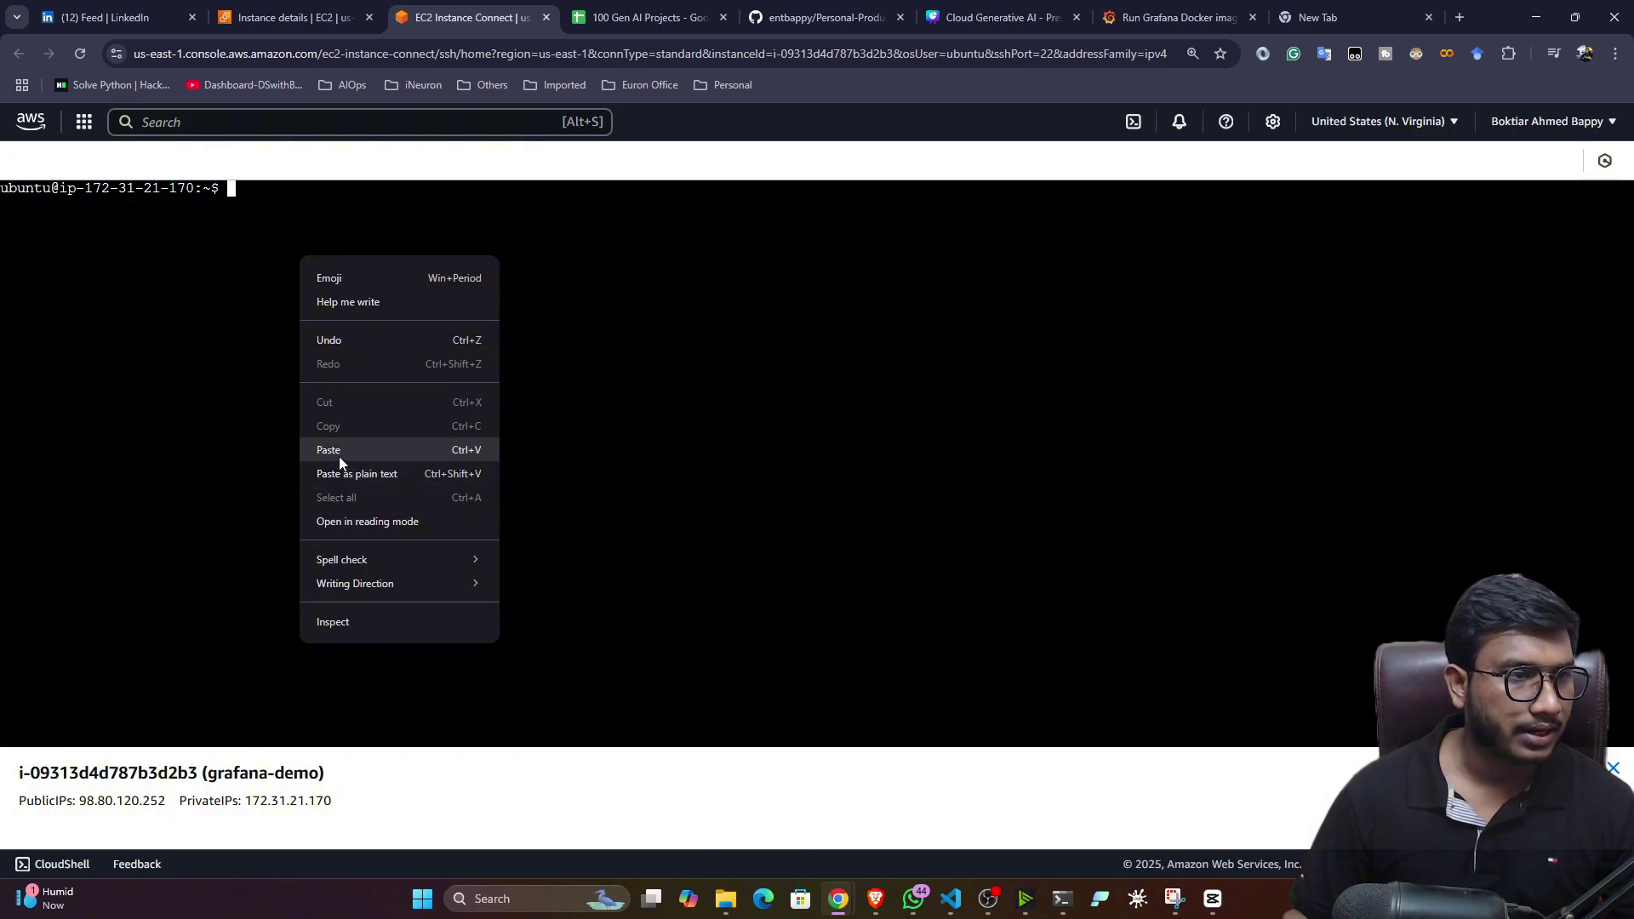
- Run docker run -d -p 3000:3000 --name=grafana grafana/grafana-oss, then view the instance details
click(341, 455)
key(Return)
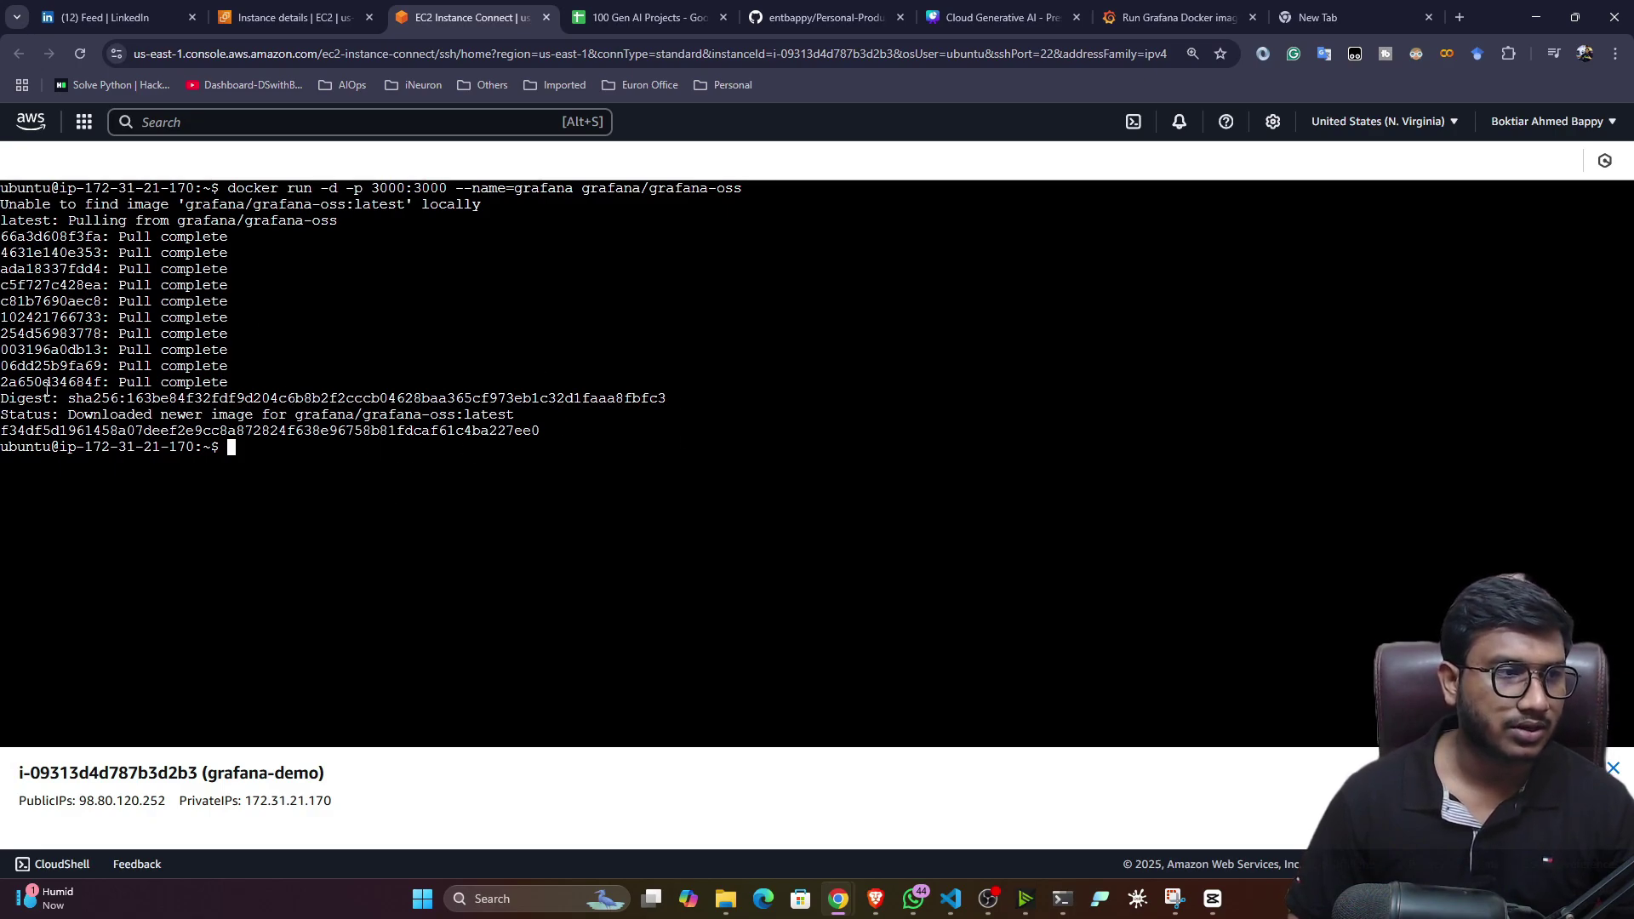
click(290, 17)
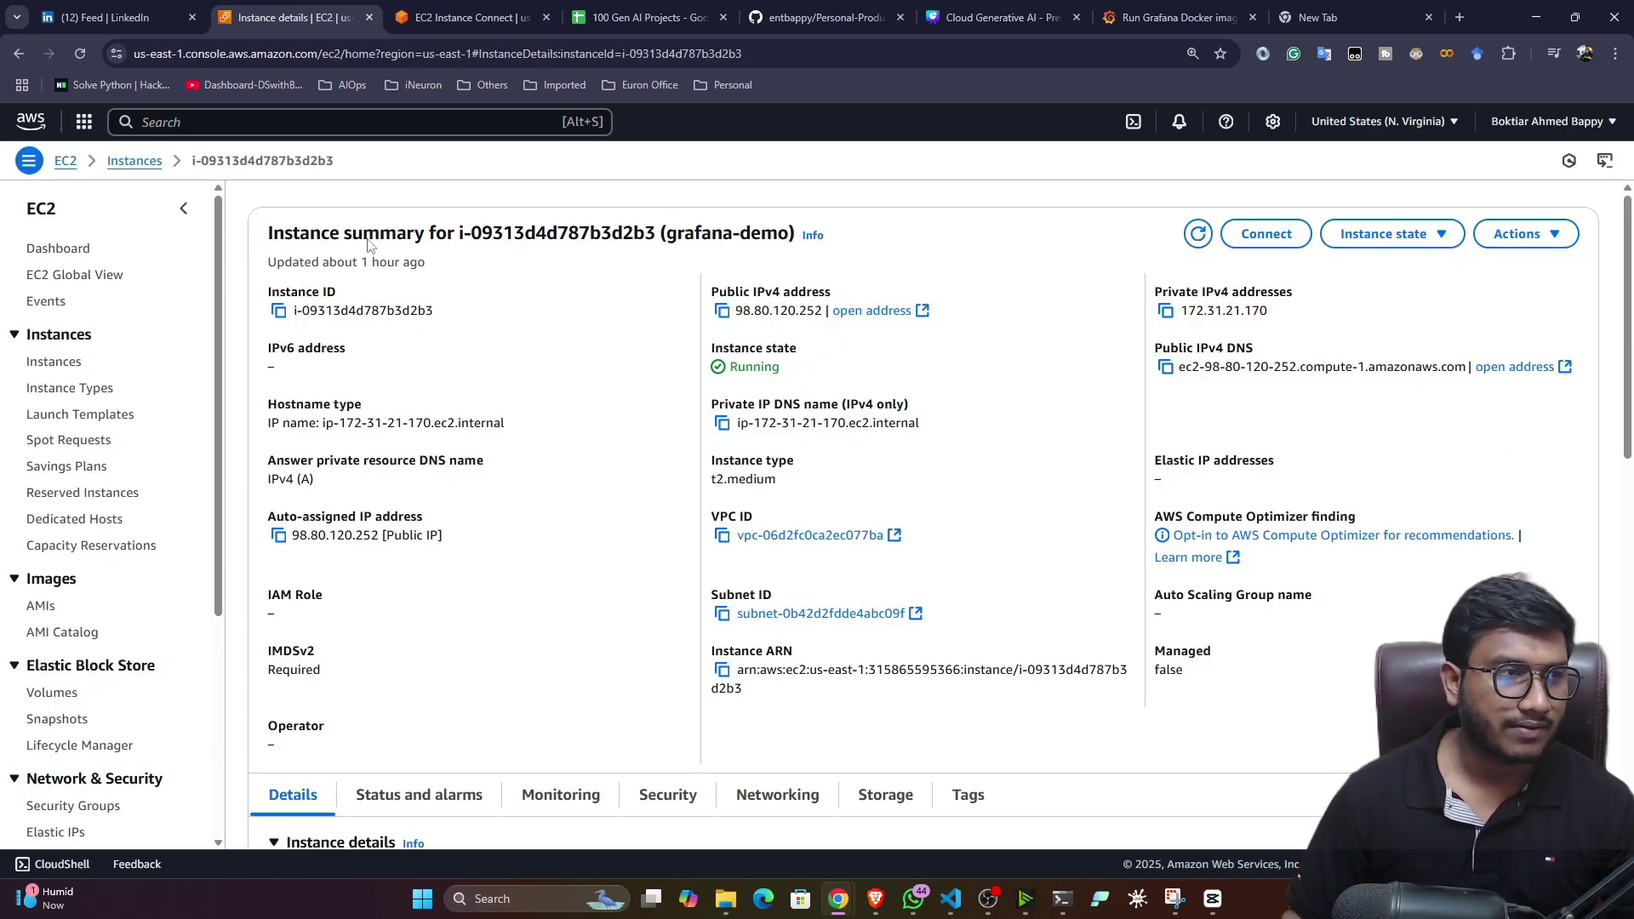
- Open grafana-demo's security group from the Security tab, signing back in to the console
scroll(460, 297, down, 3)
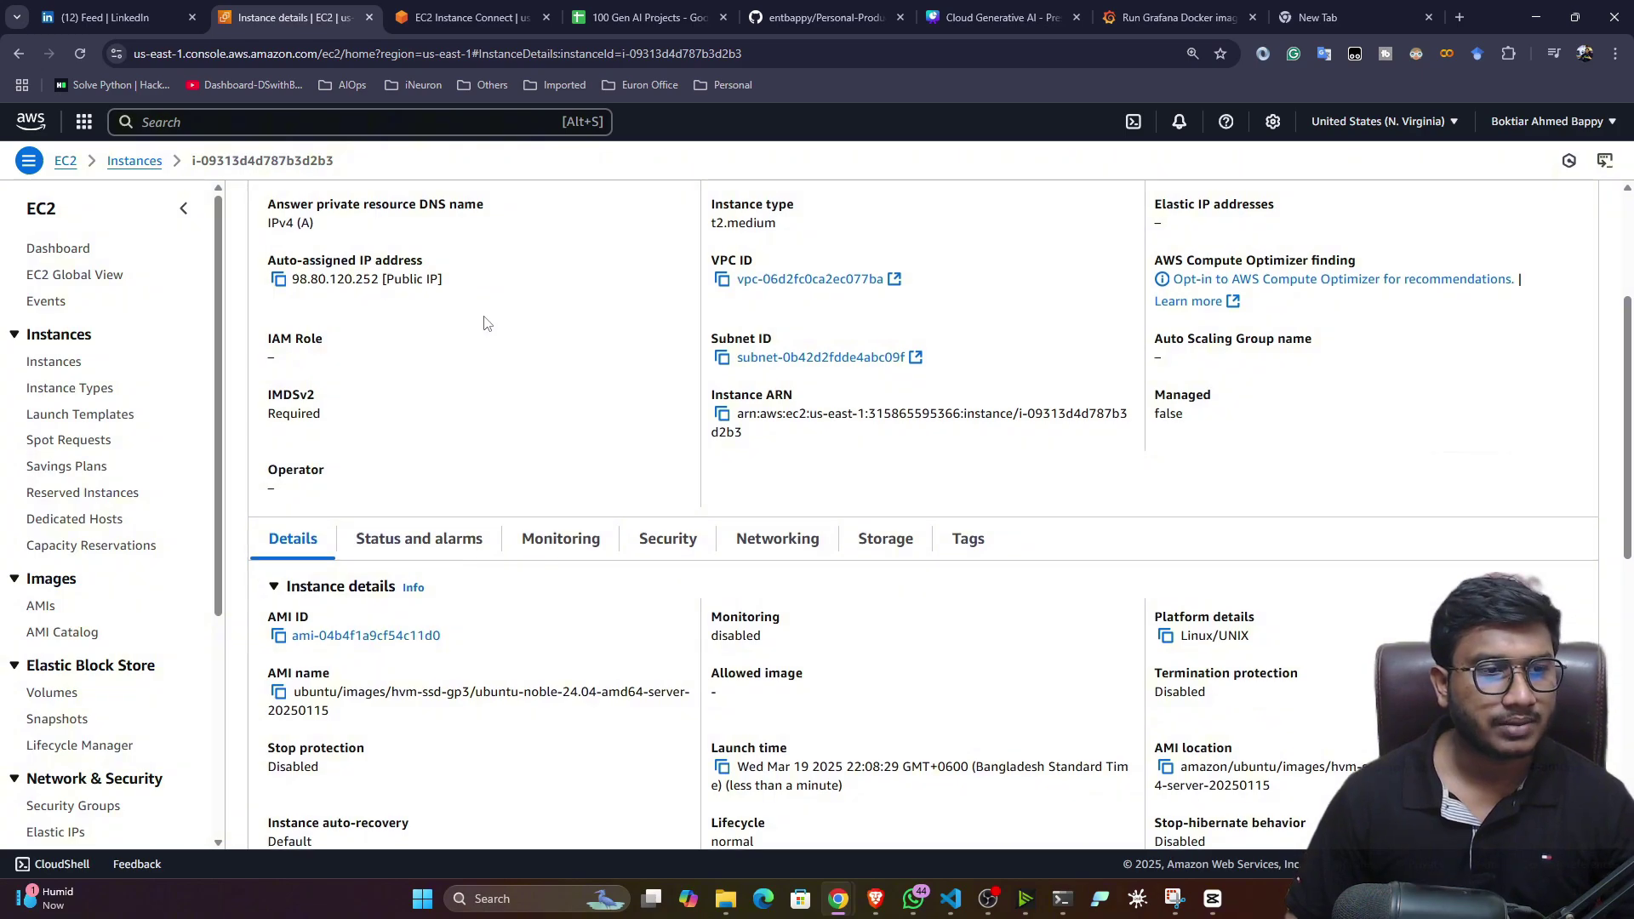
scroll(485, 323, down, 1)
click(668, 456)
scroll(474, 569, down, 2)
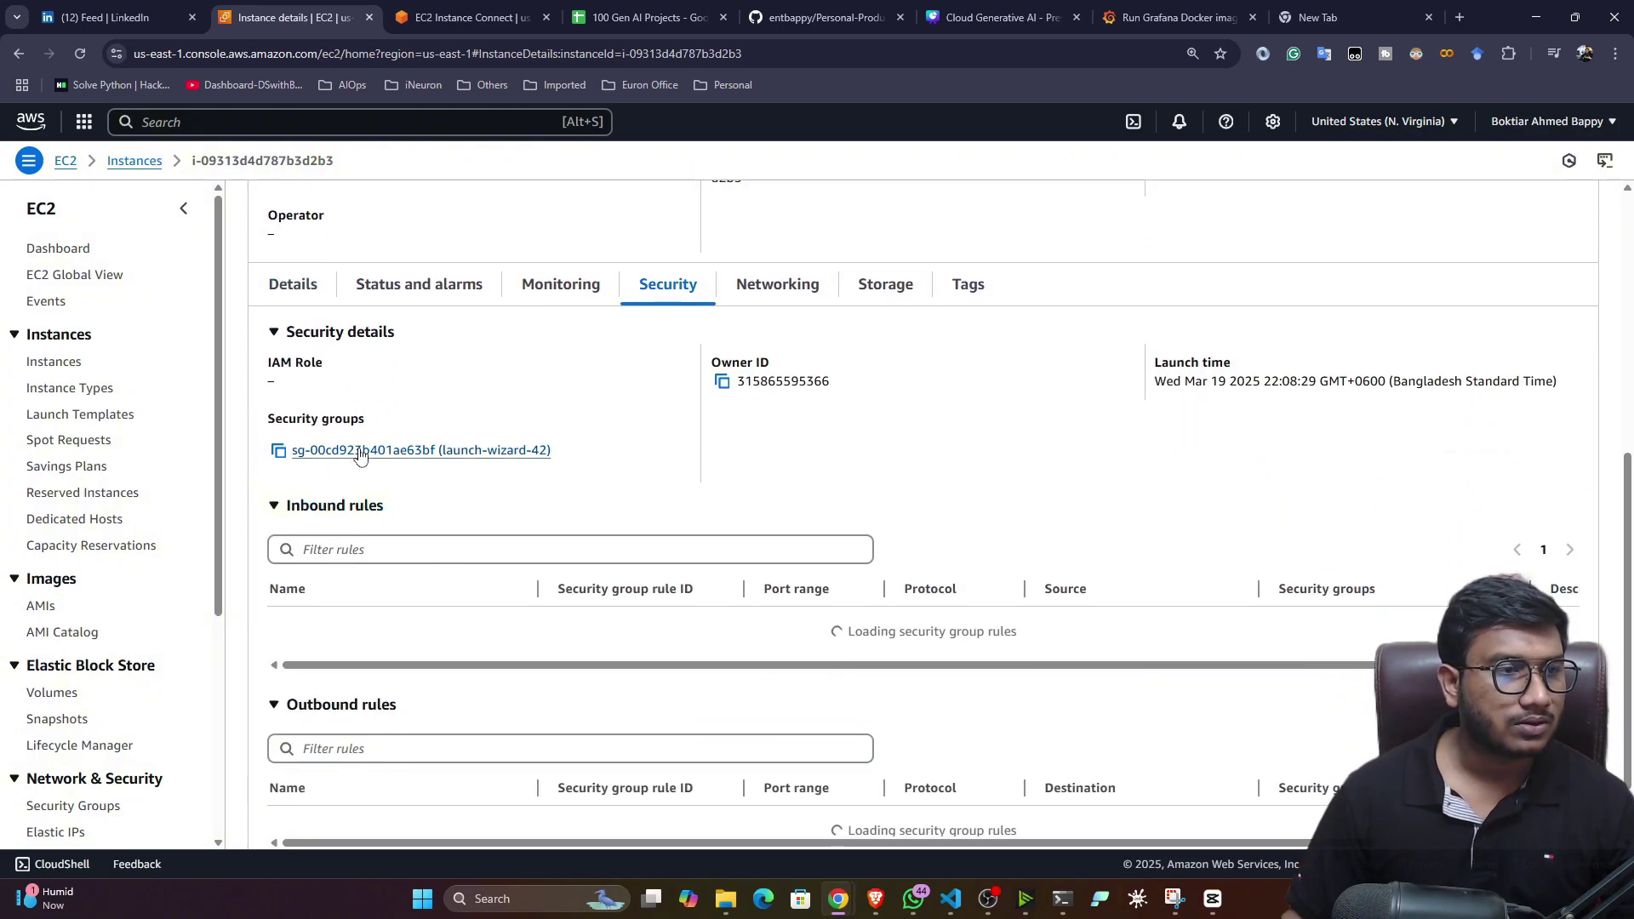
click(360, 451)
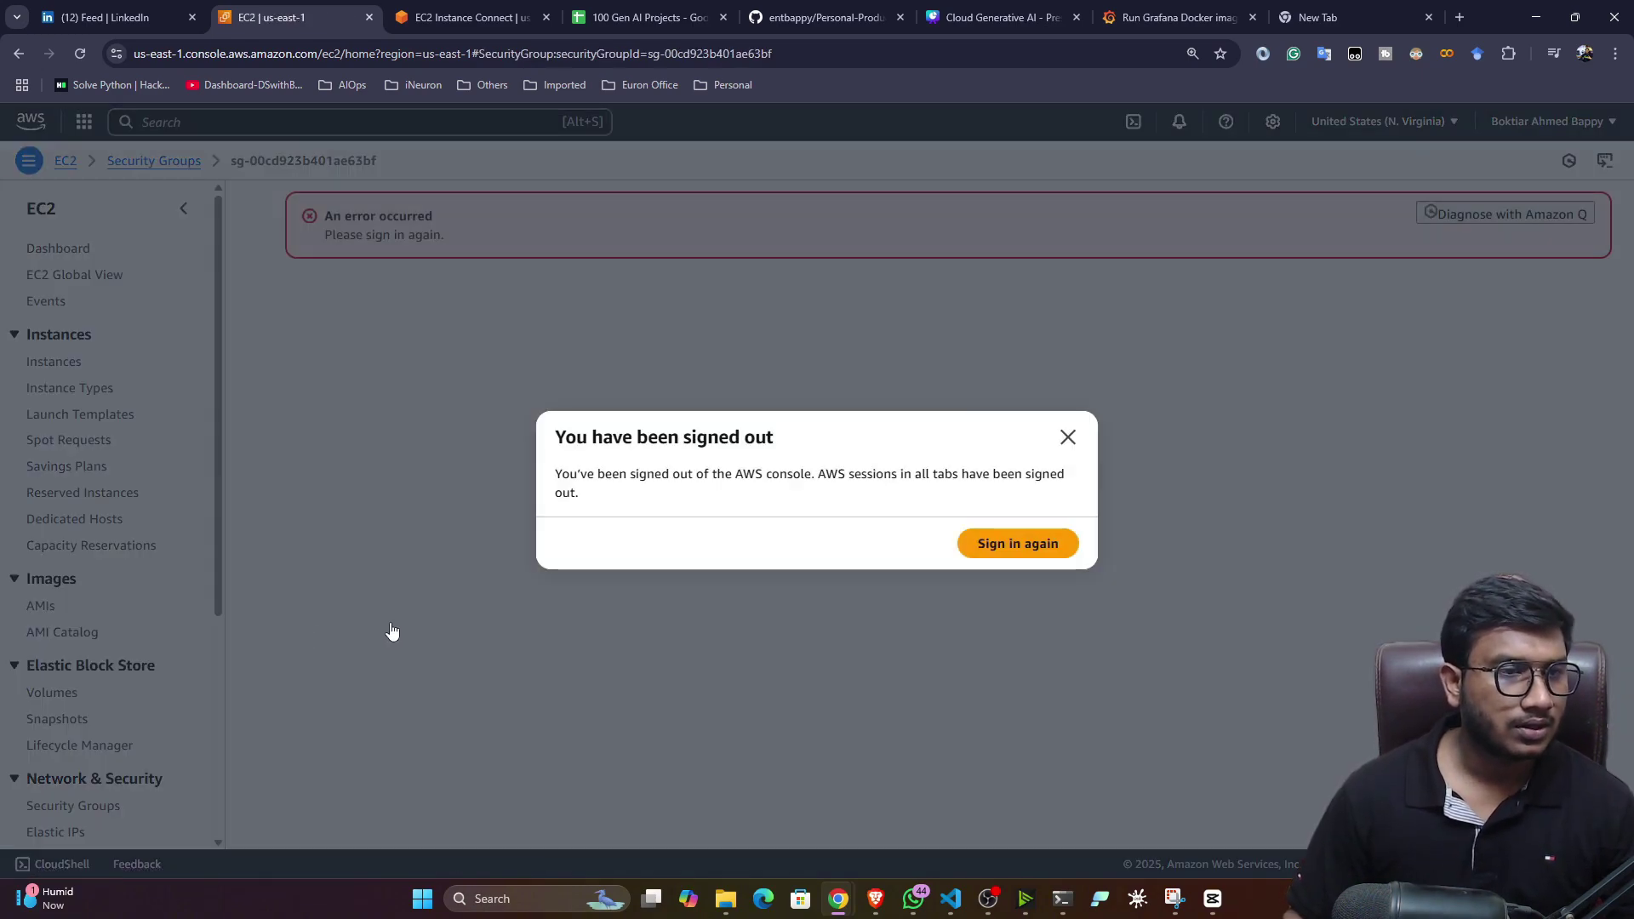
click(1016, 549)
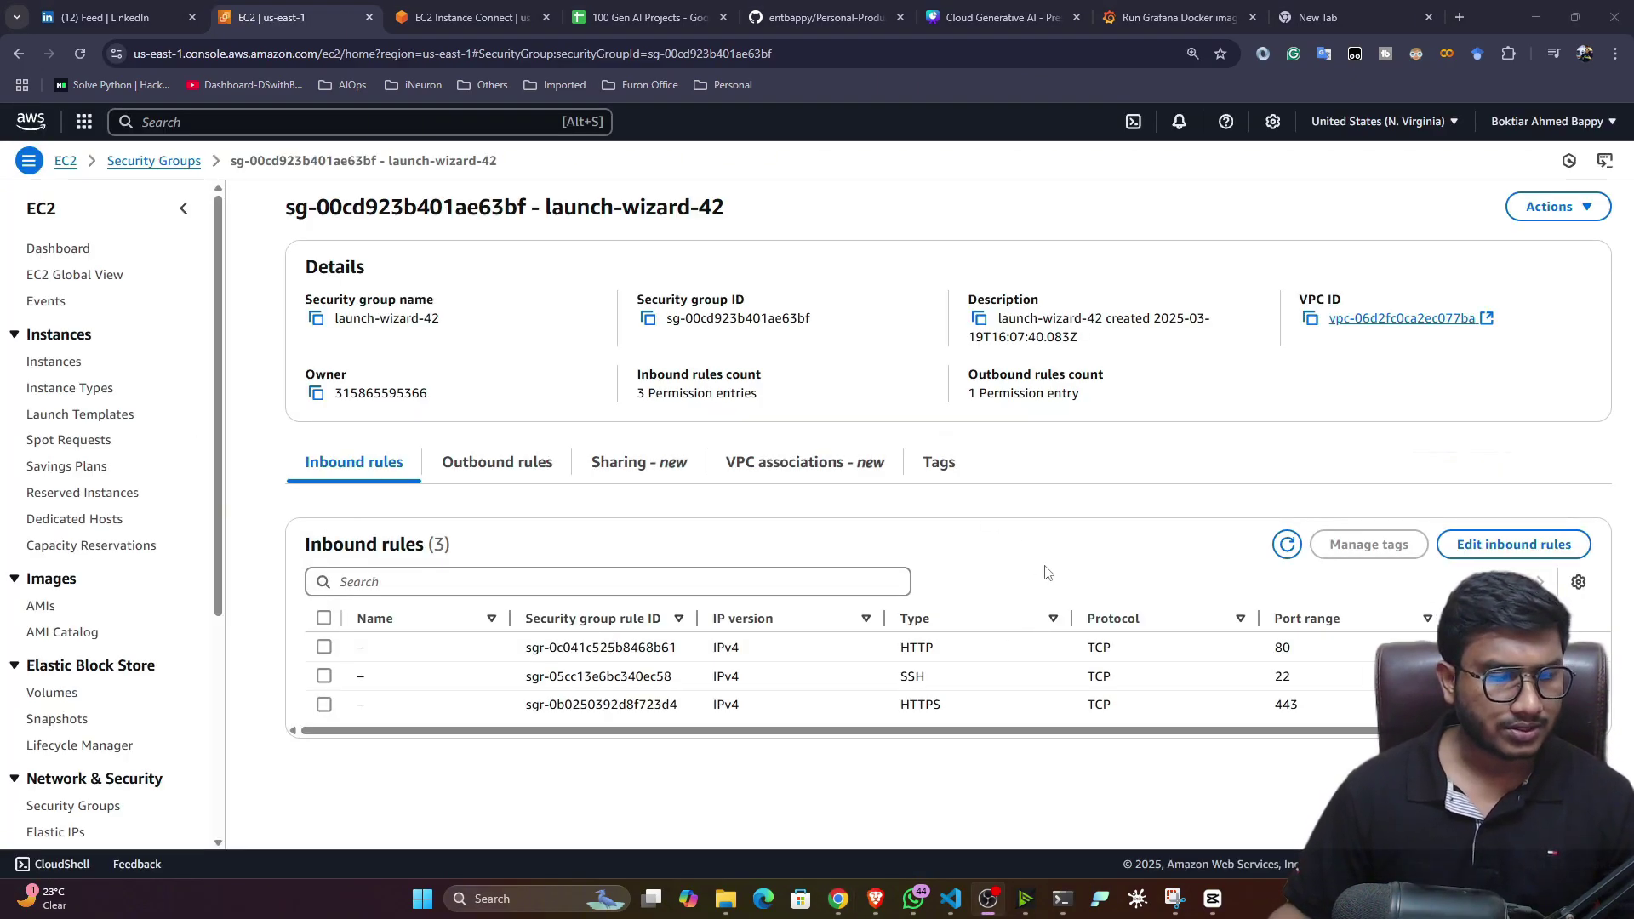
- Add and save an inbound rule for TCP port 3000 from 0.0.0.0/0
click(1481, 550)
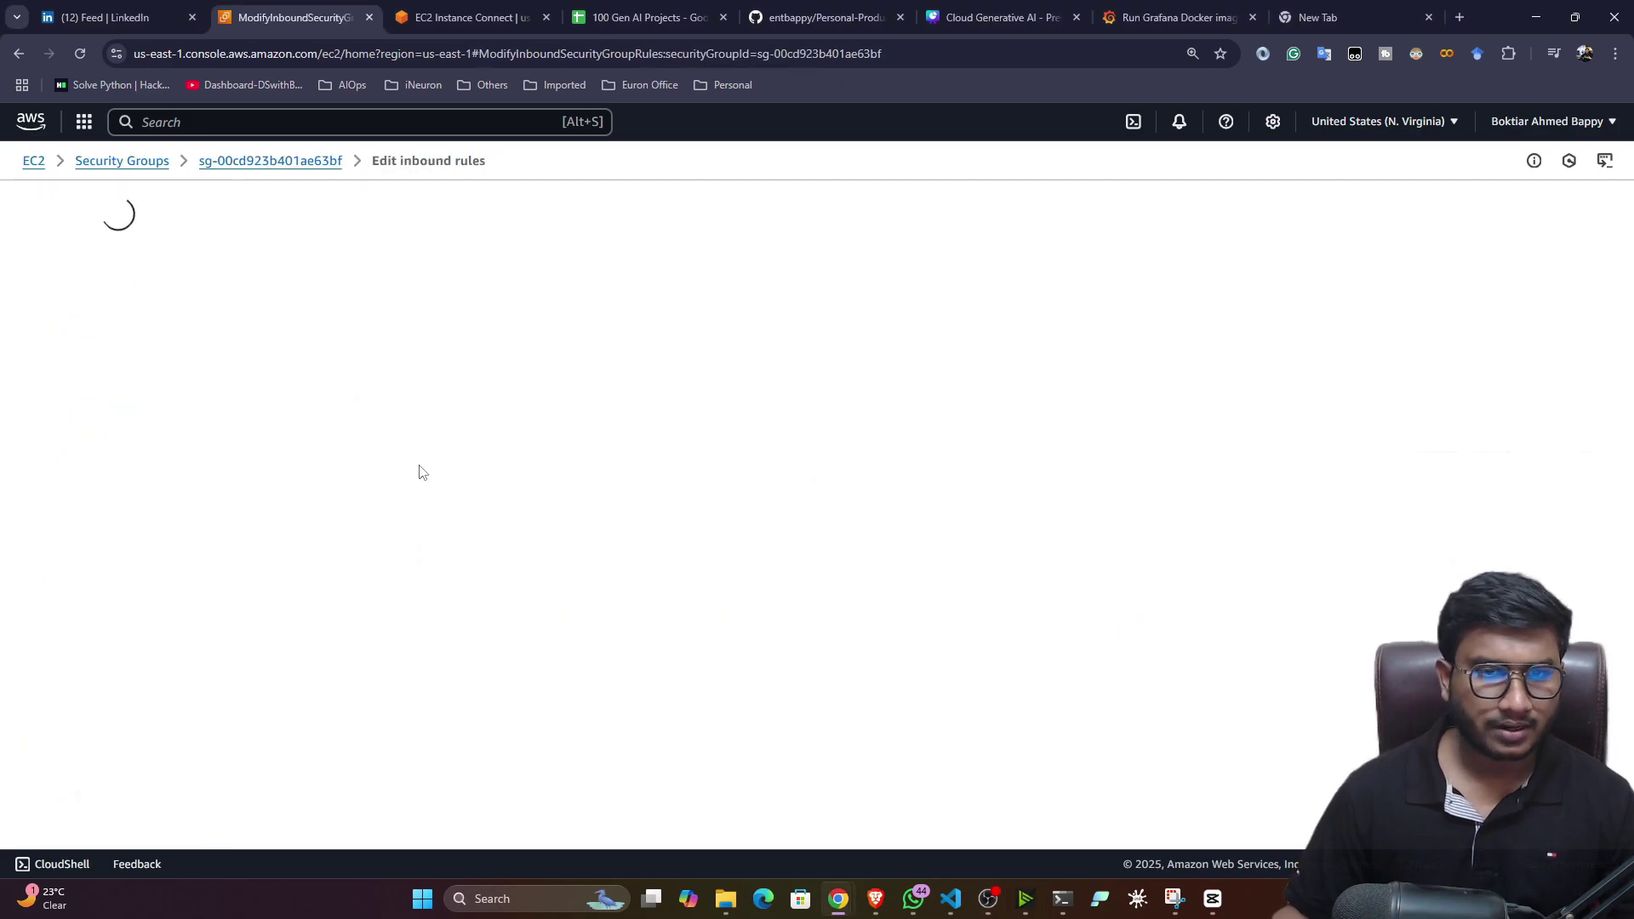
click(162, 591)
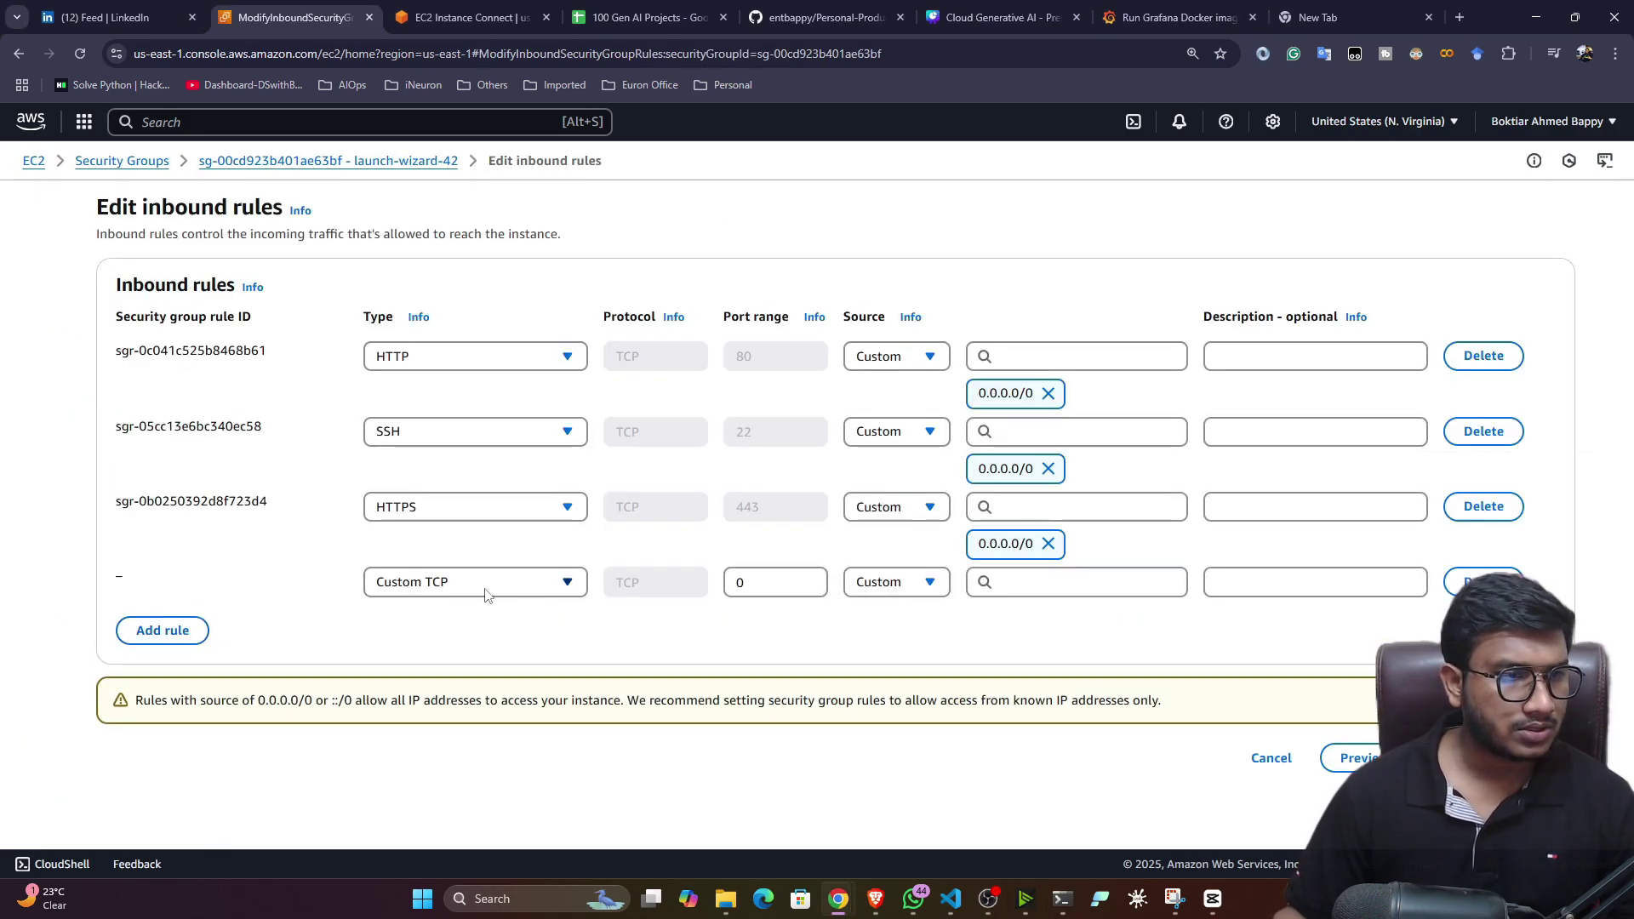
double_click(739, 583)
text(3000)
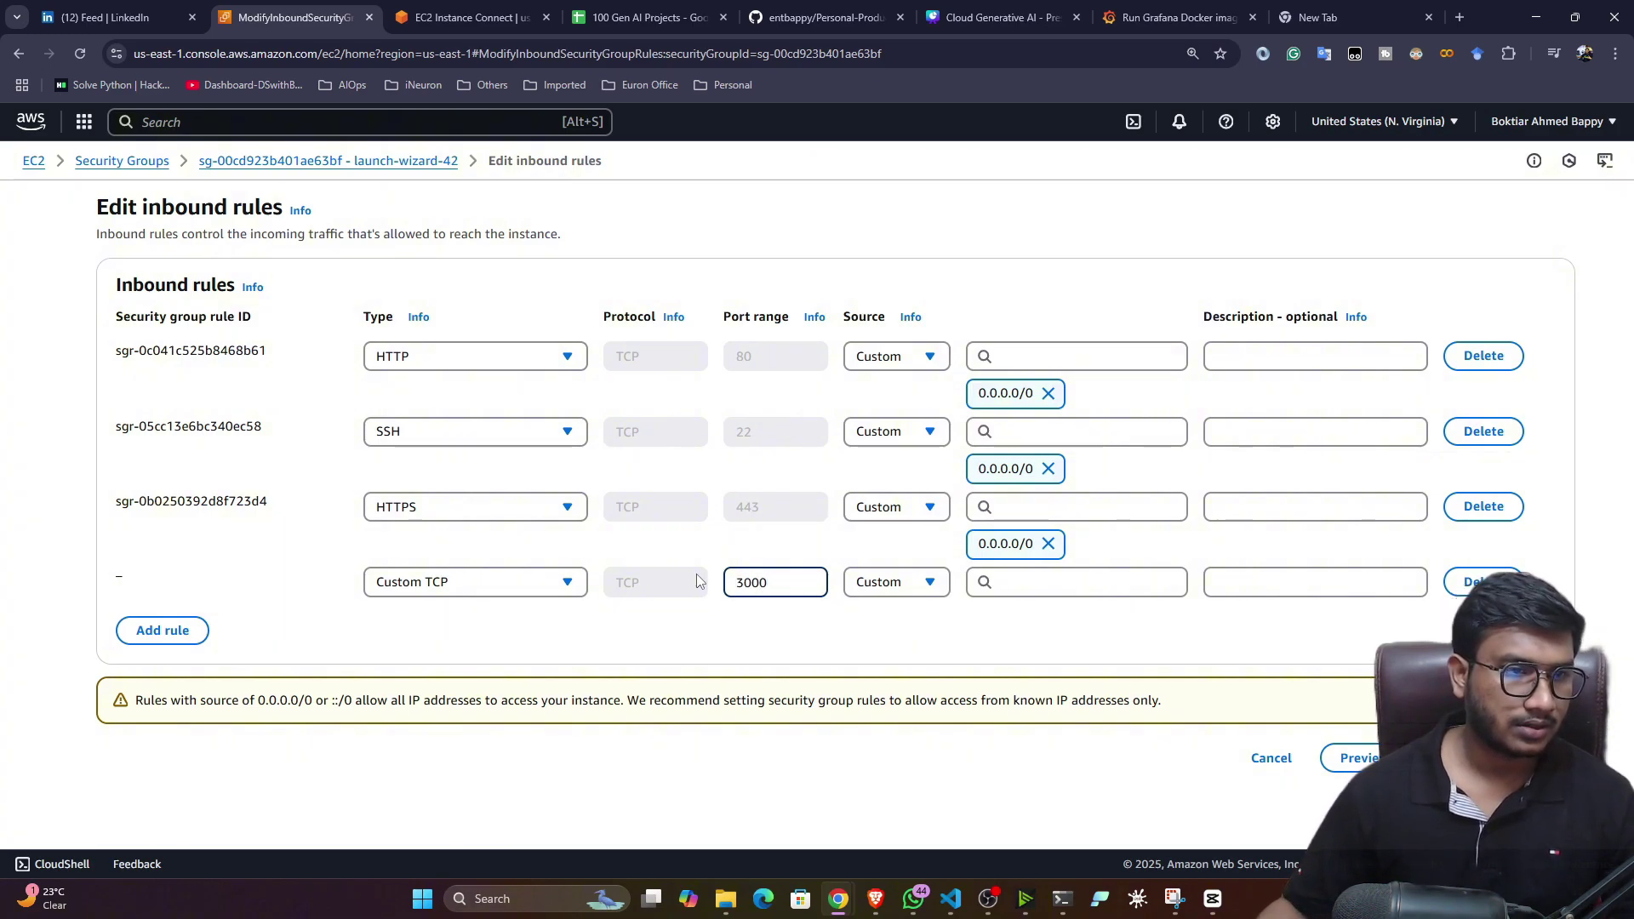
click(1079, 584)
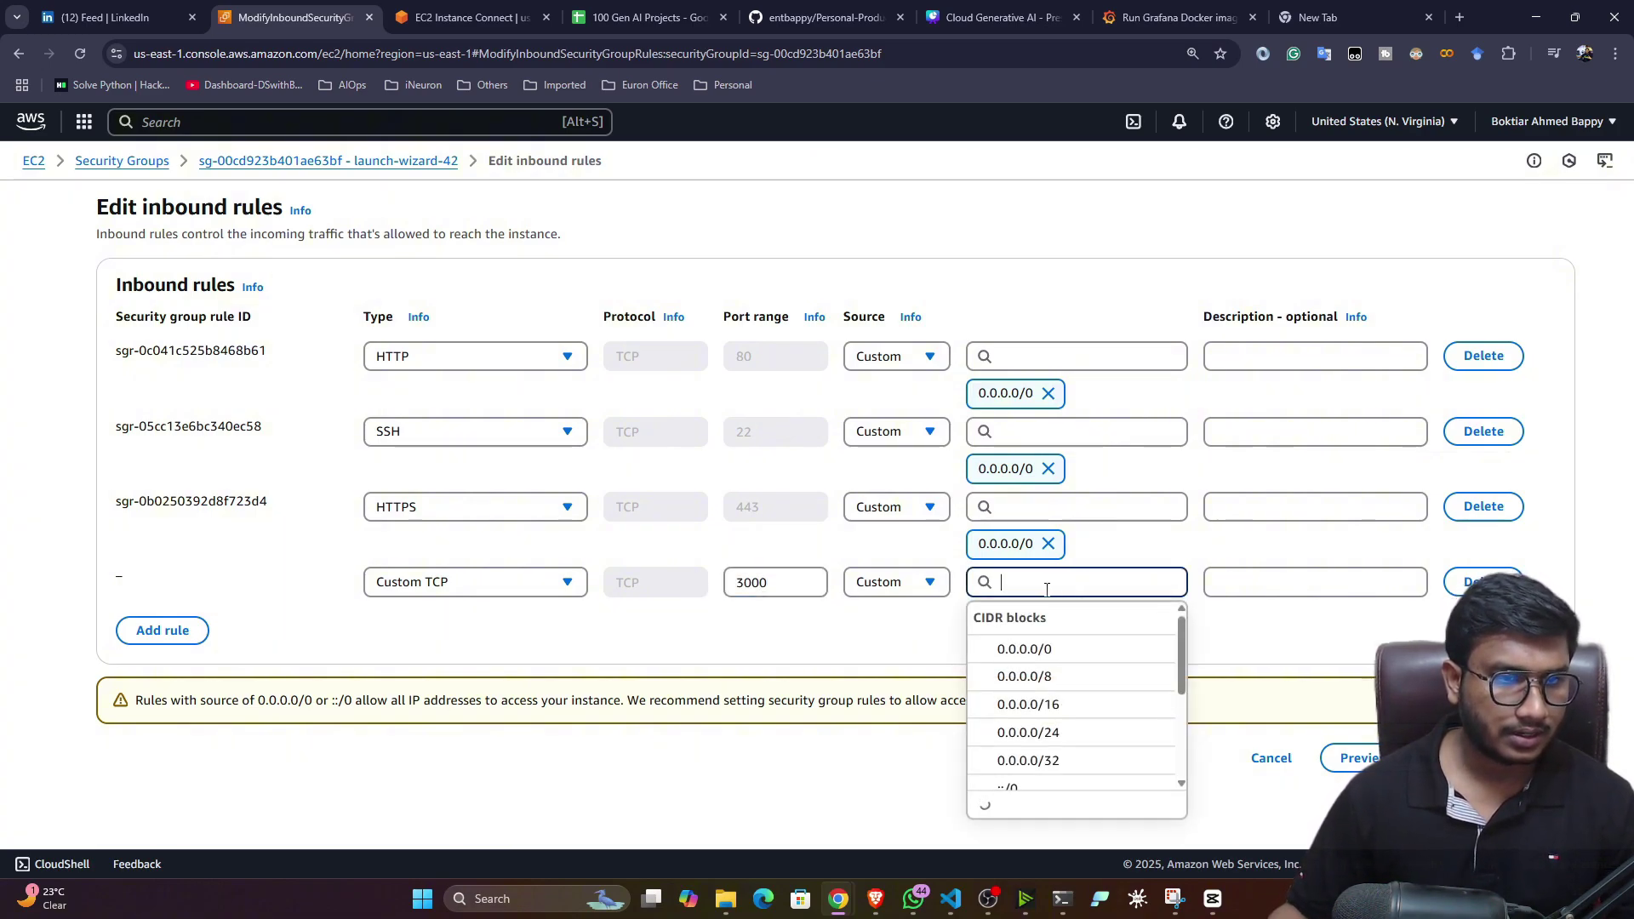
click(1054, 651)
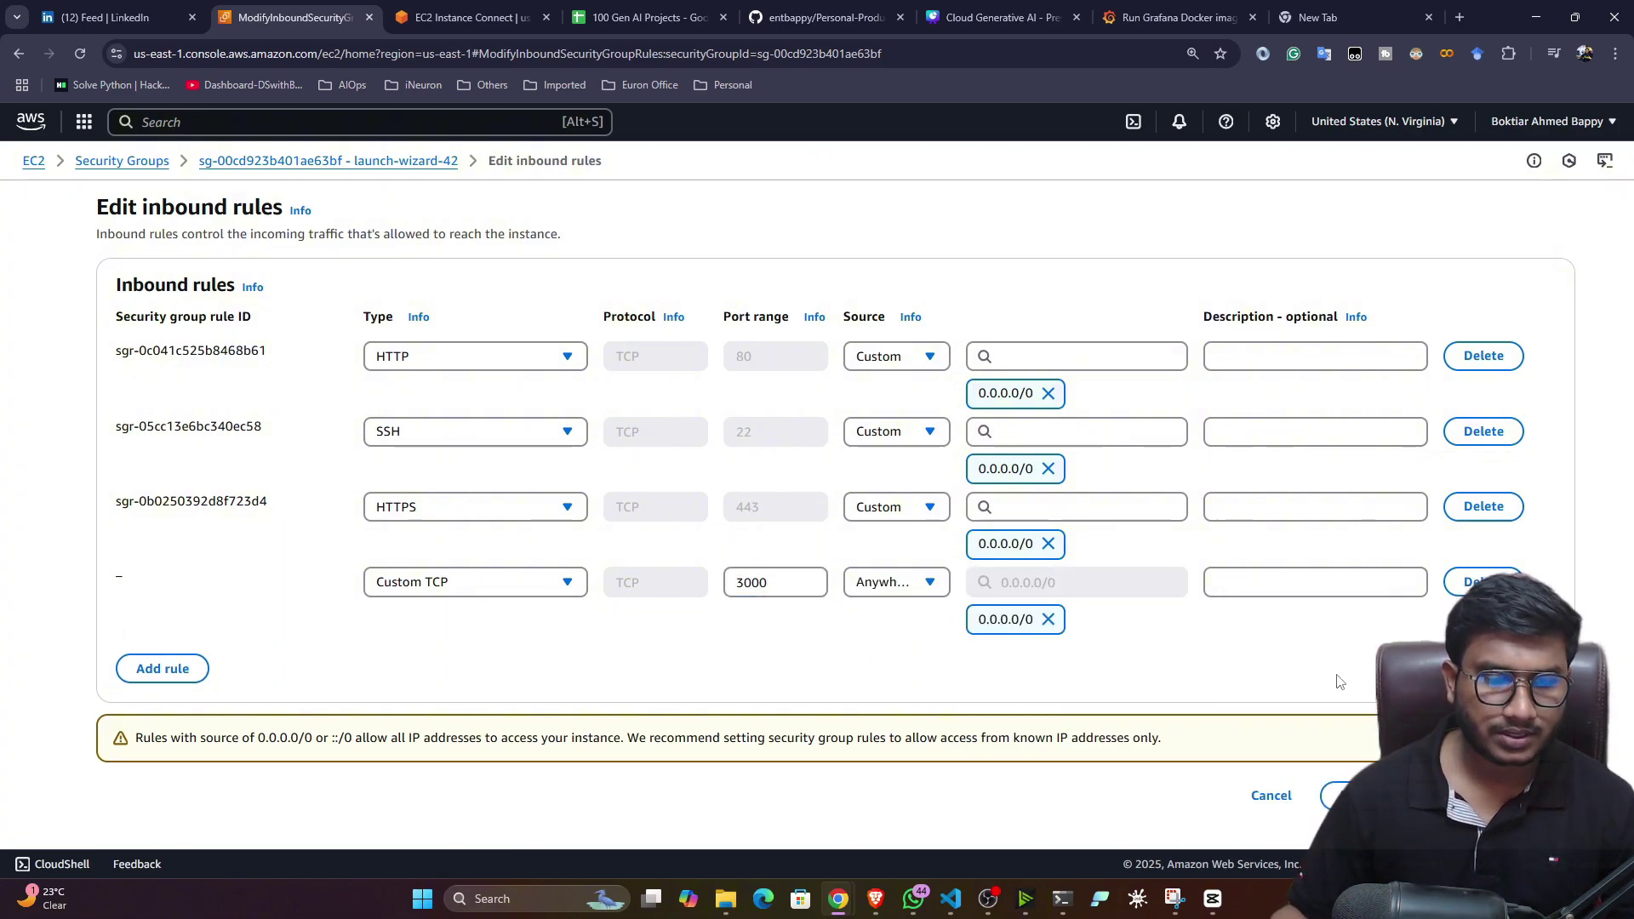
click(1370, 795)
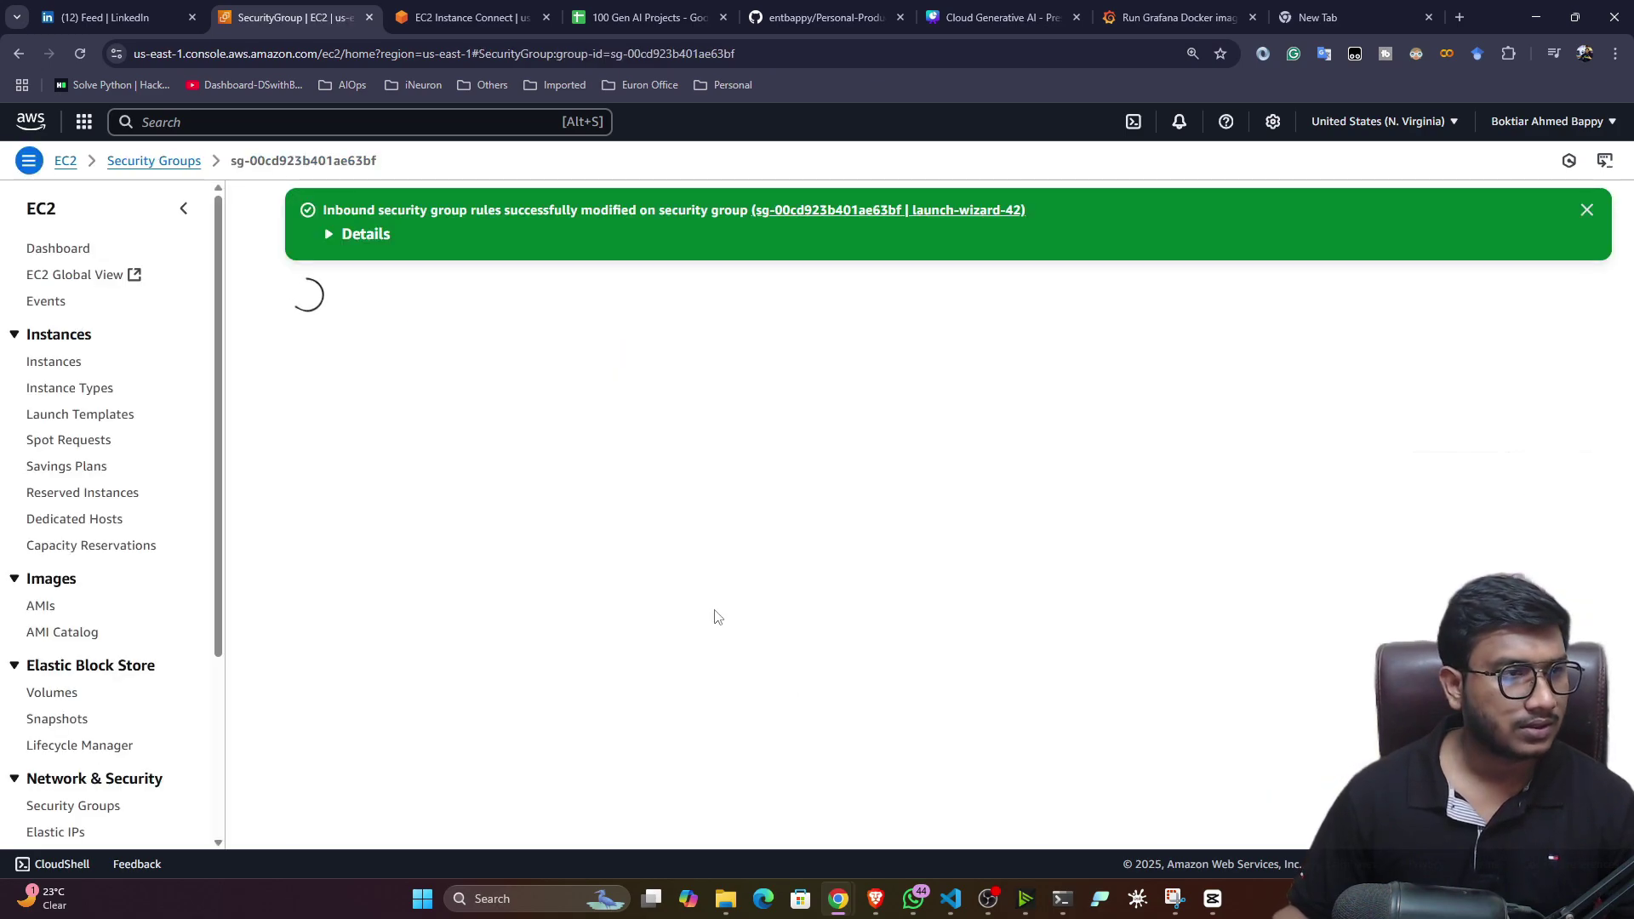
- Return to the grafana-demo instance summary and its terminal session
click(62, 361)
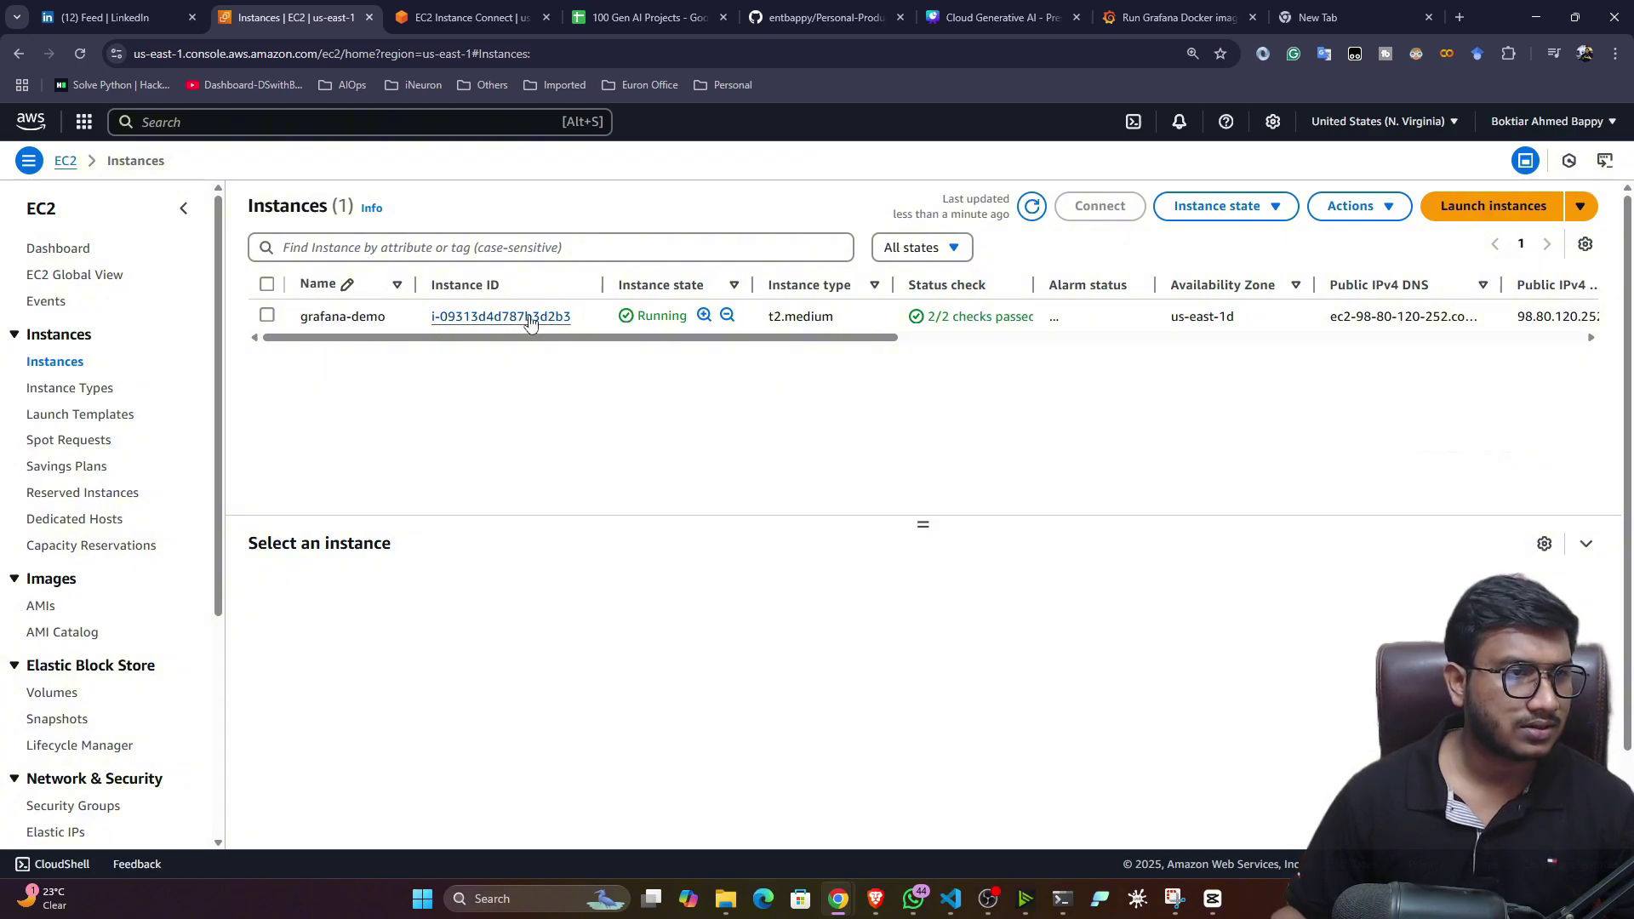
click(529, 317)
click(470, 11)
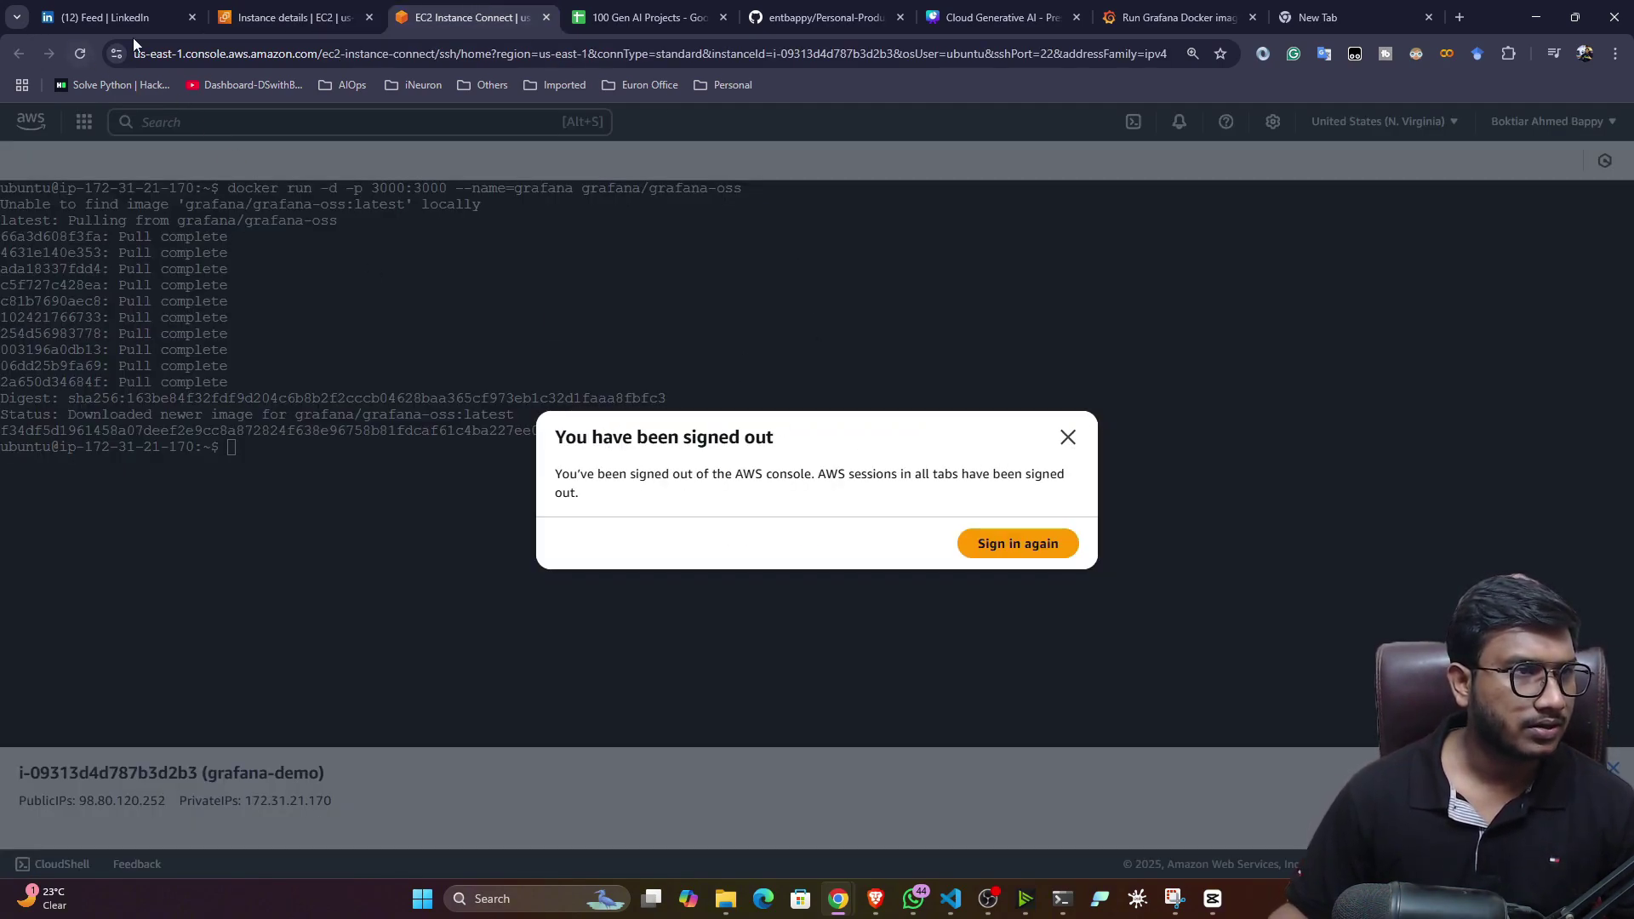
- Reload the EC2 Instance Connect session and clear the terminal screen
click(79, 55)
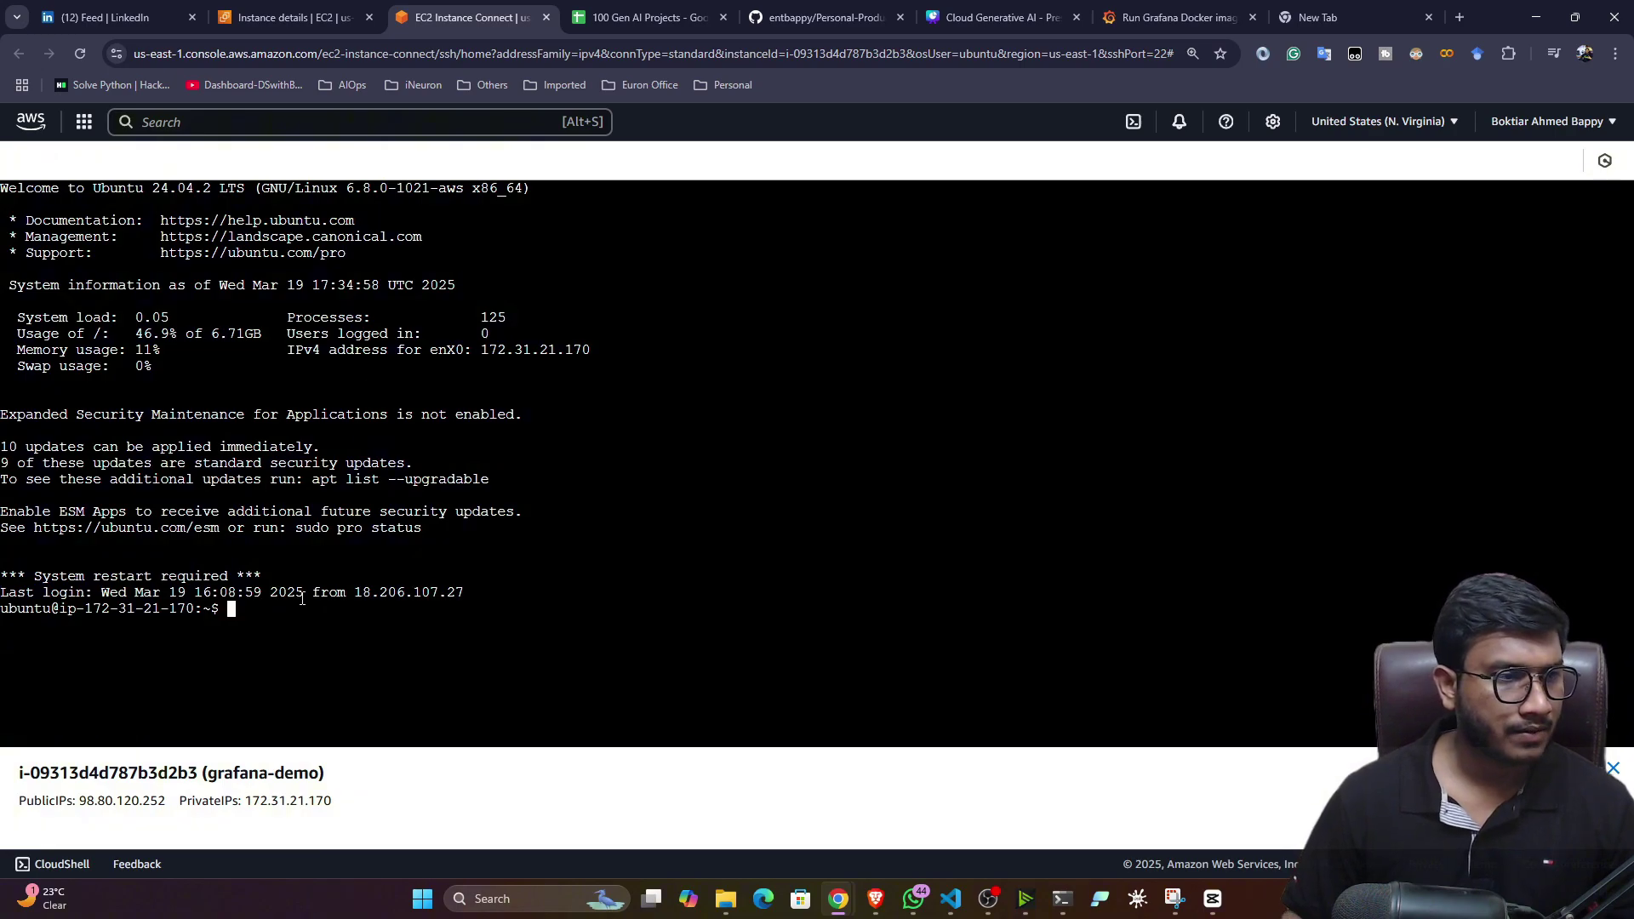
text(clear)
key(Return)
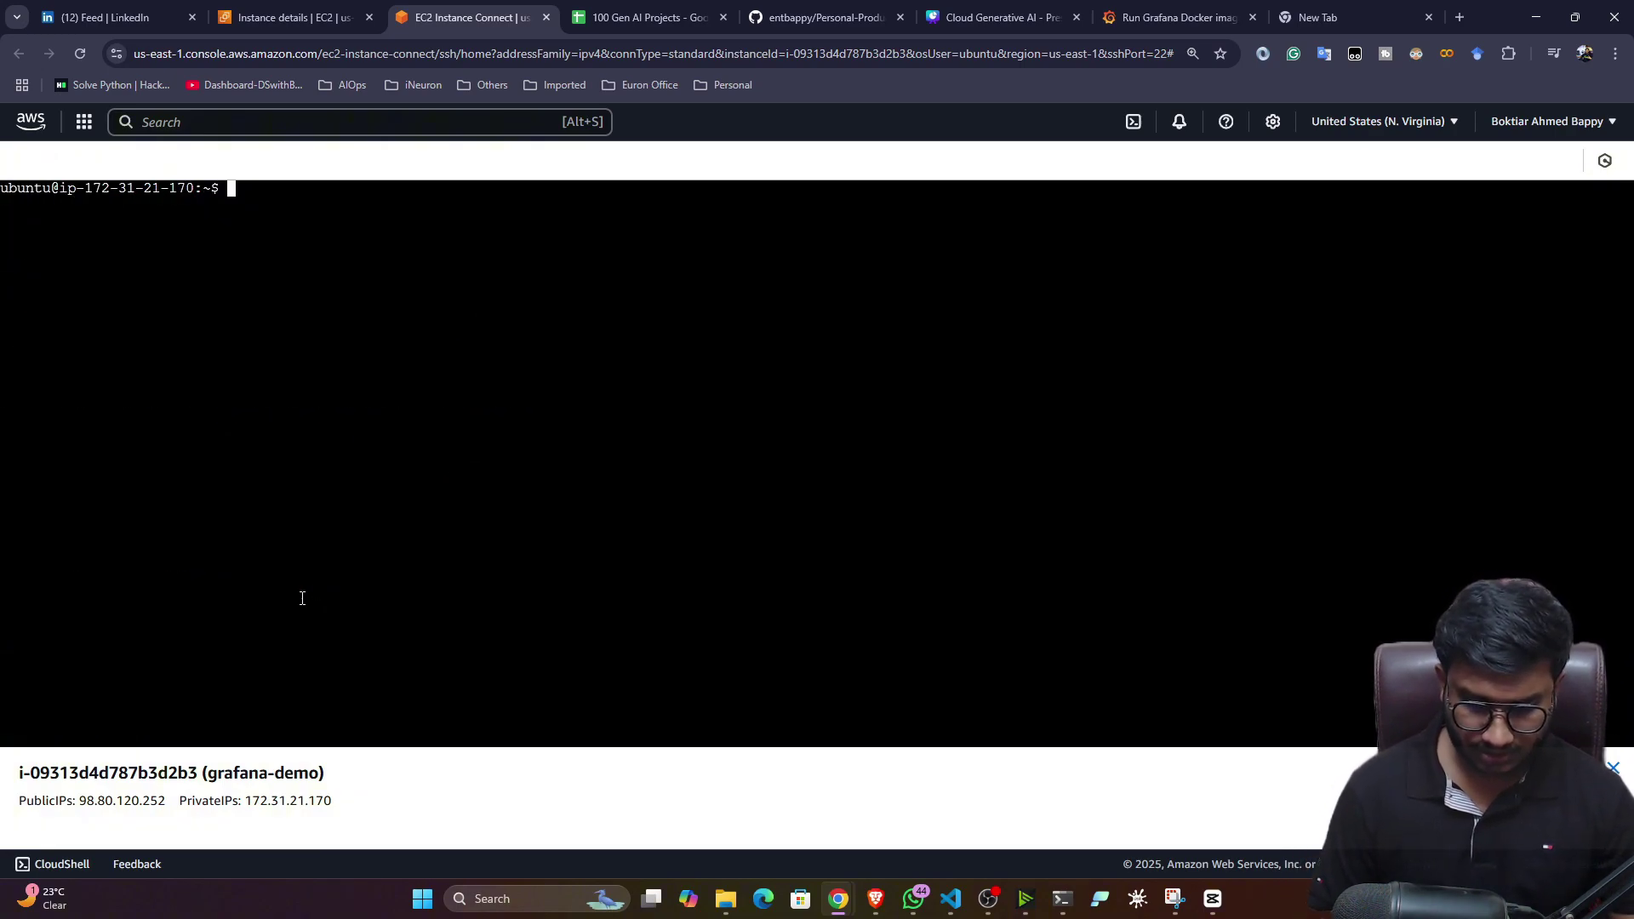
- List all containers with docker ps -a and check the grafana container's status and ports
text(docker )
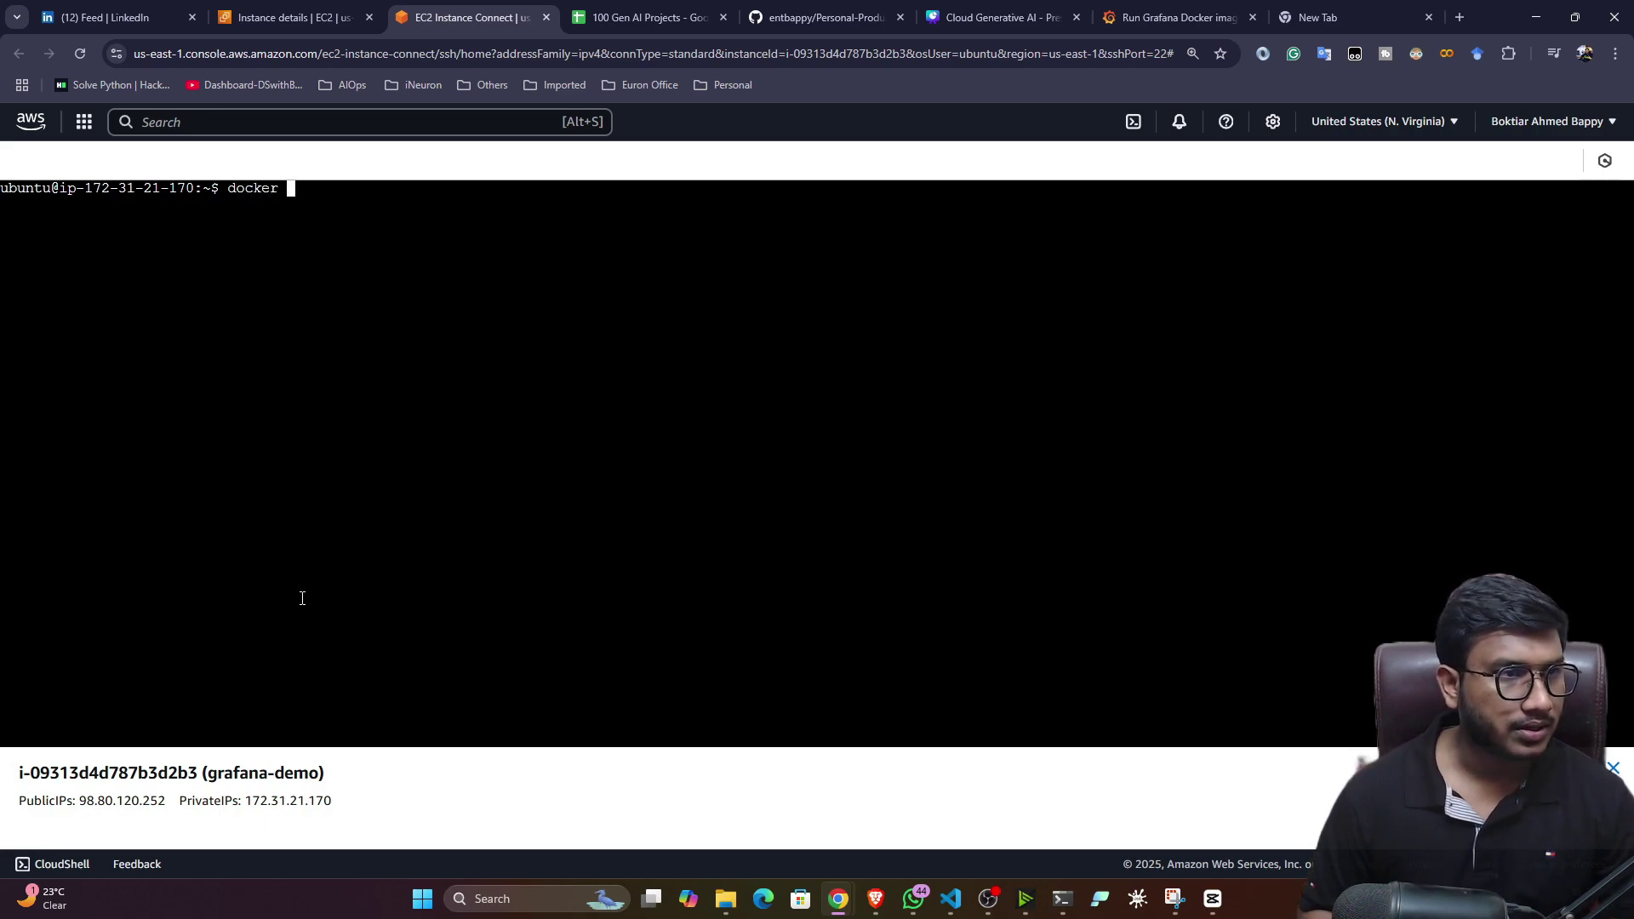
text(ps a-)
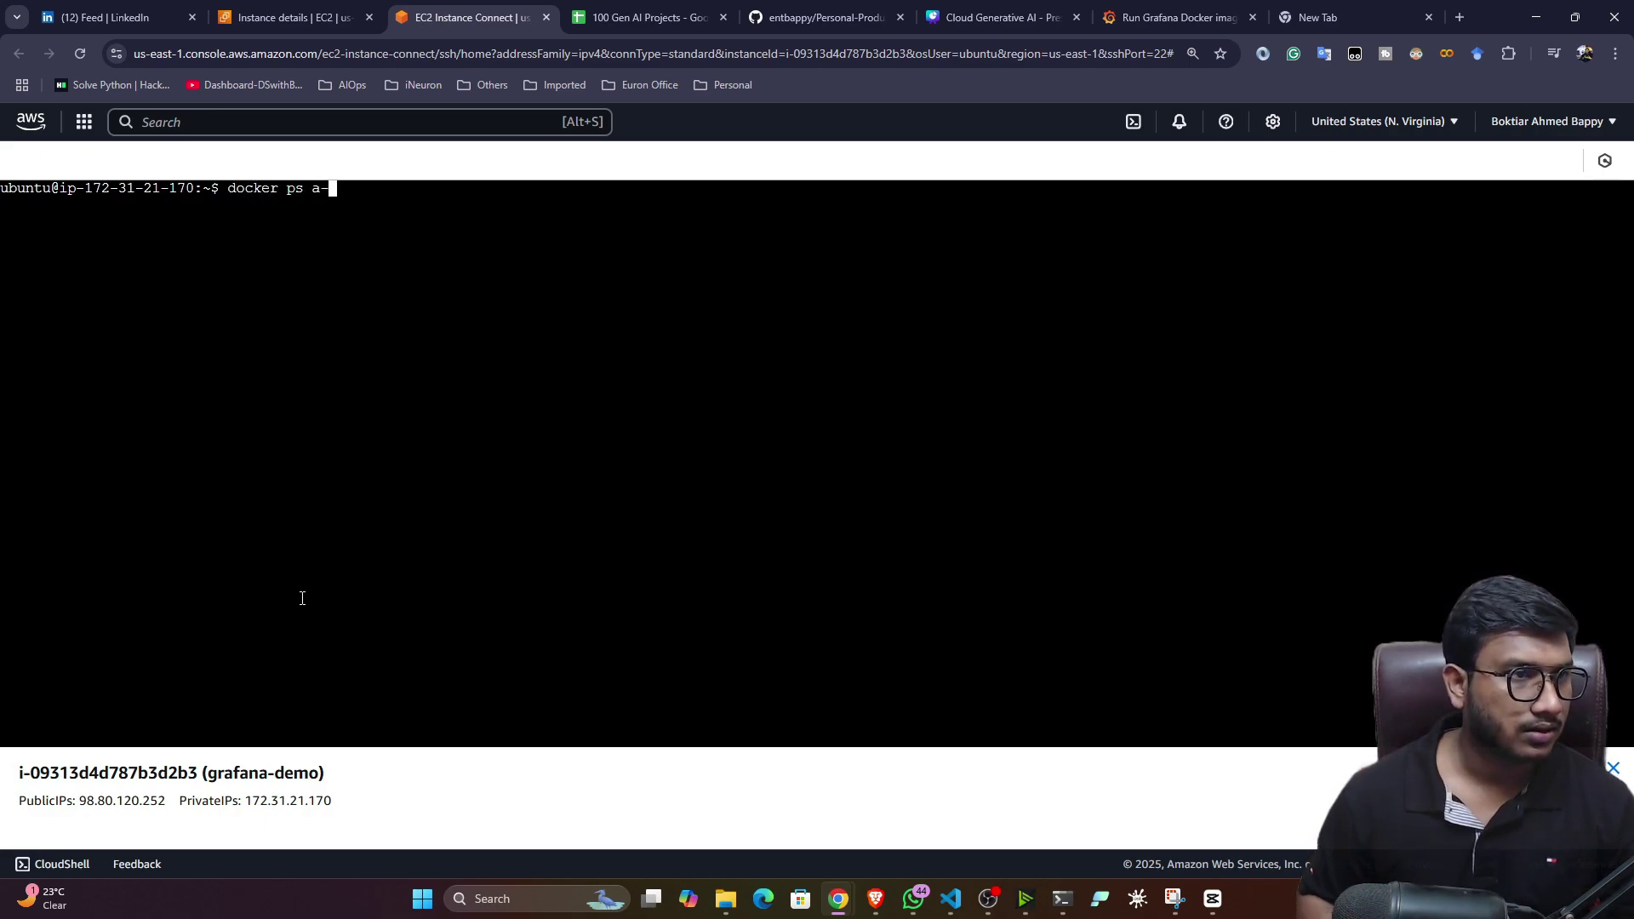
key(BackSpace)
key(BackSpace)
text(a-)
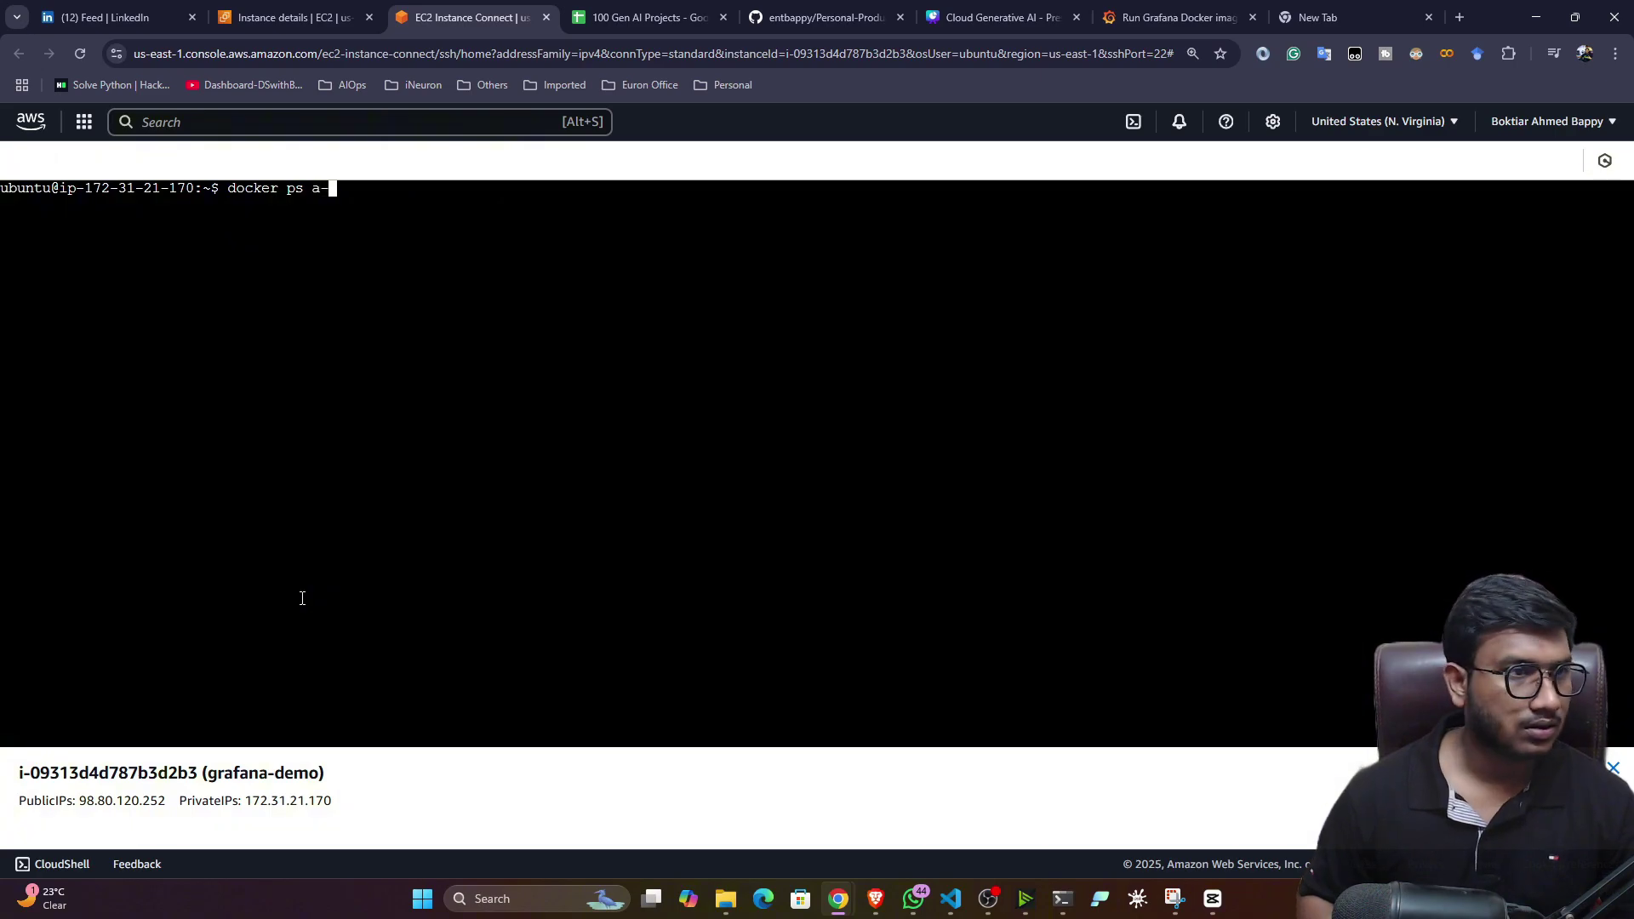
key(Return)
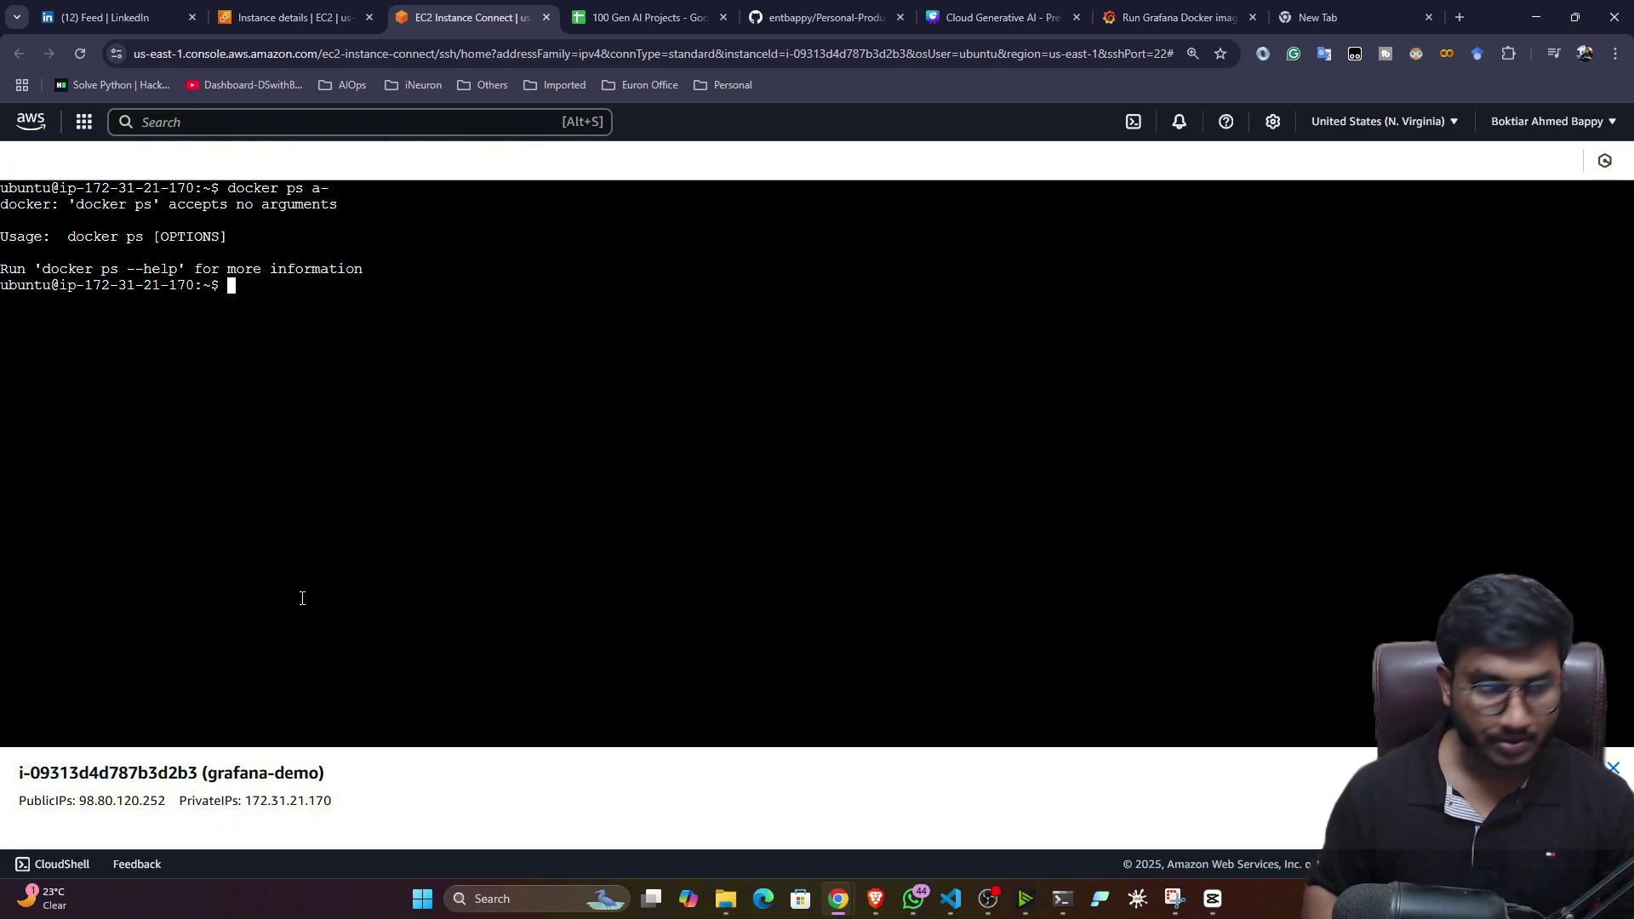
key(Up)
key(BackSpace)
key(BackSpace)
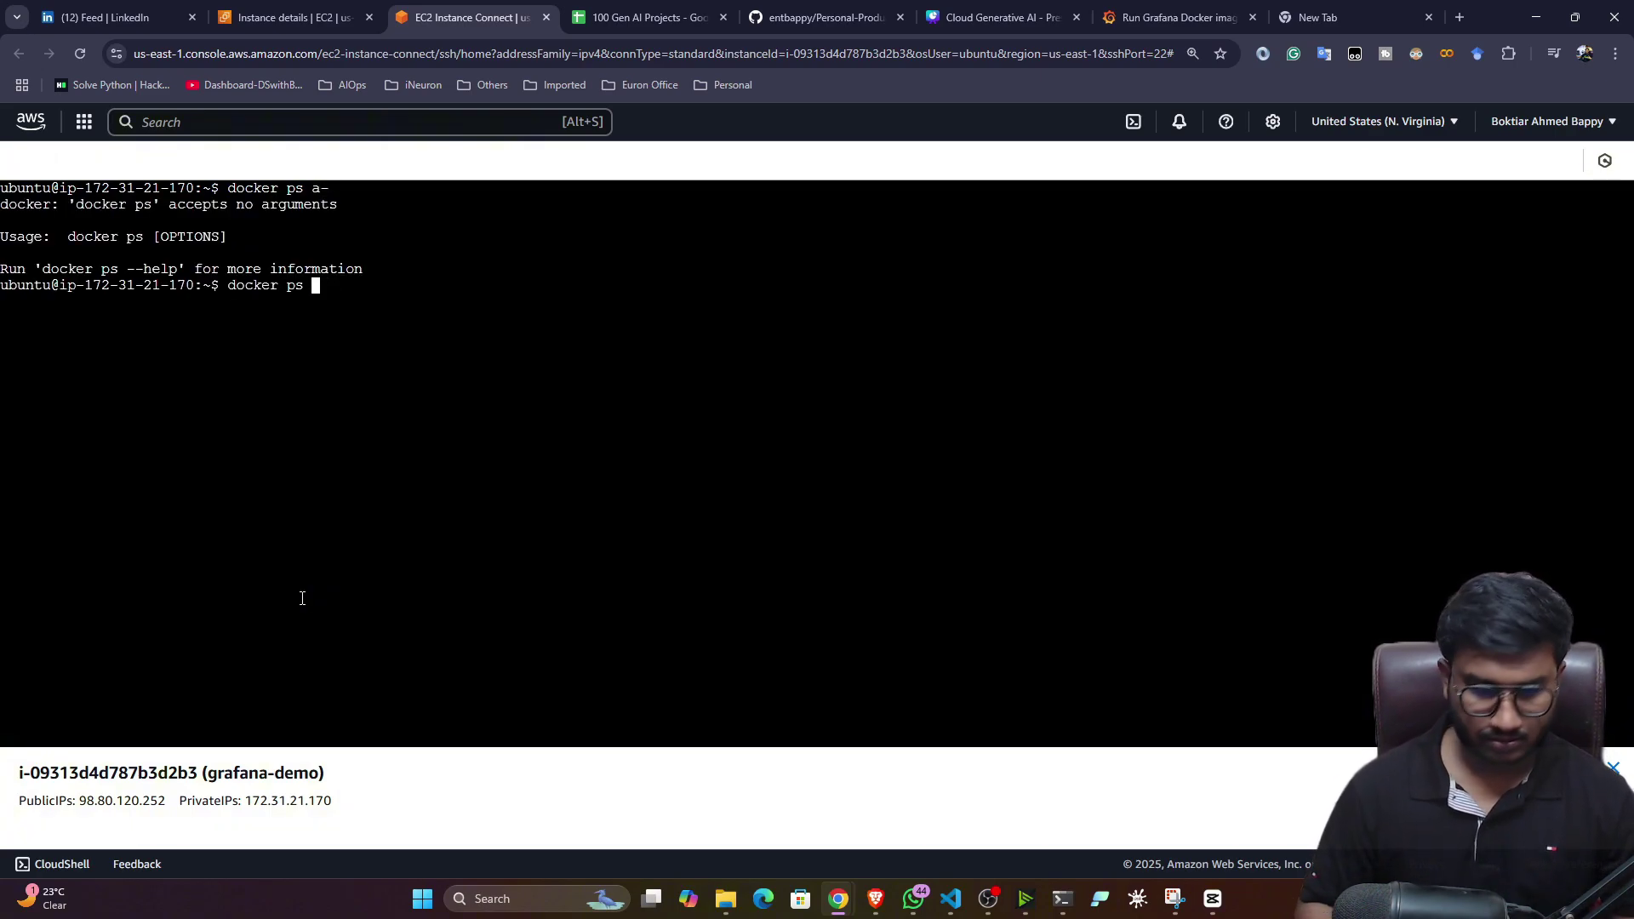
text(-a)
key(Return)
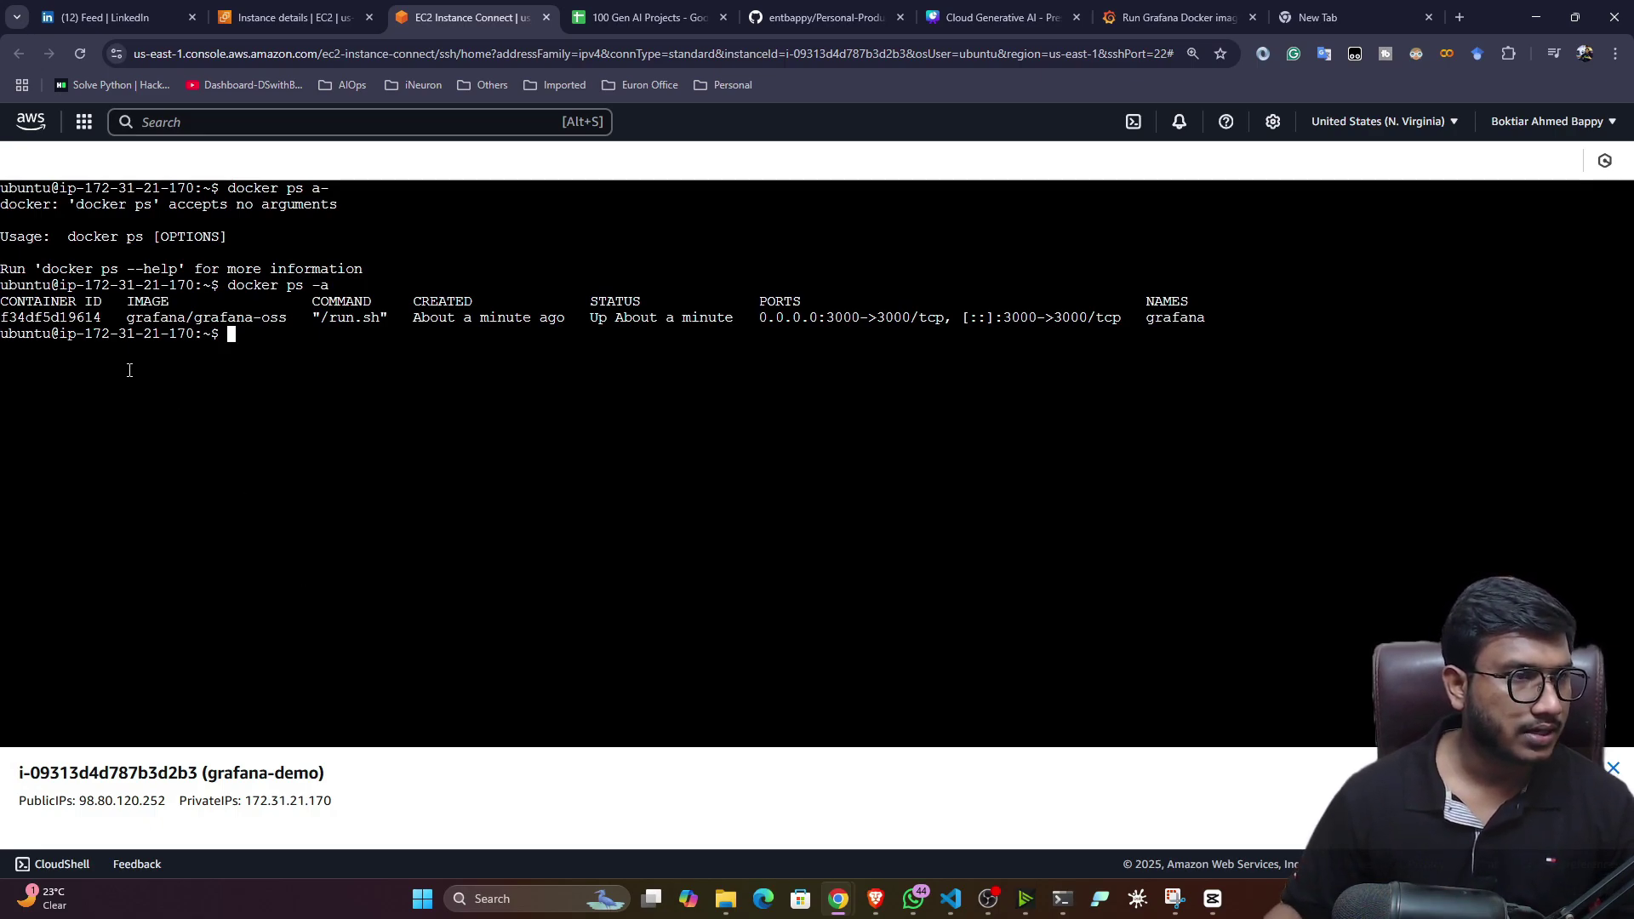
drag(58, 318, 1047, 319)
click(1004, 350)
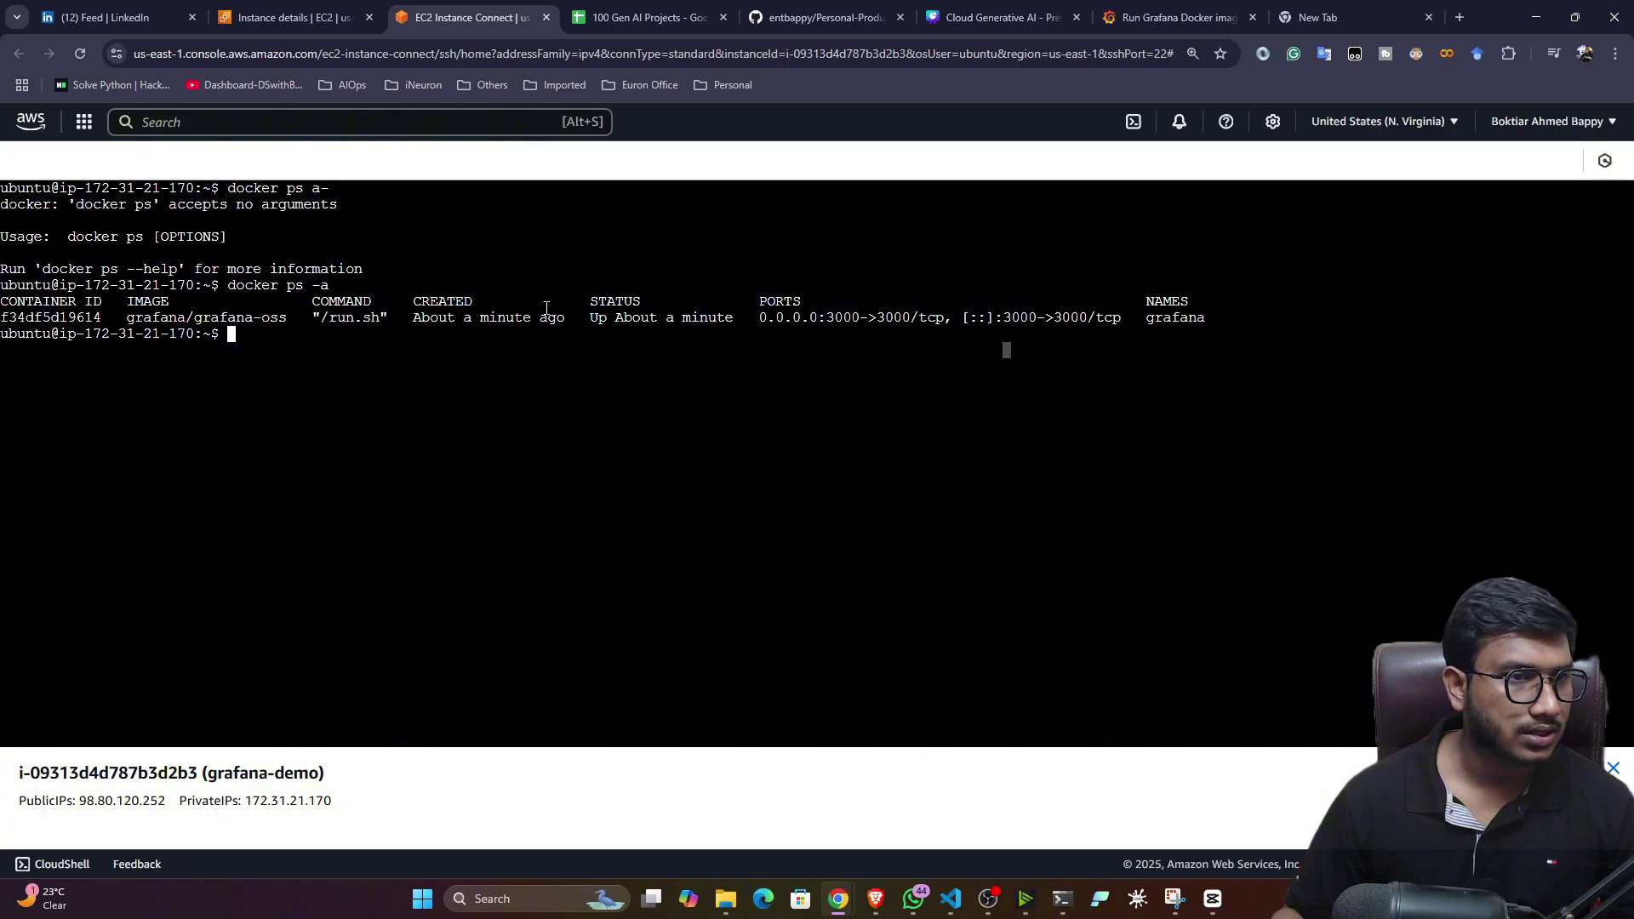
drag(599, 318, 603, 339)
click(602, 339)
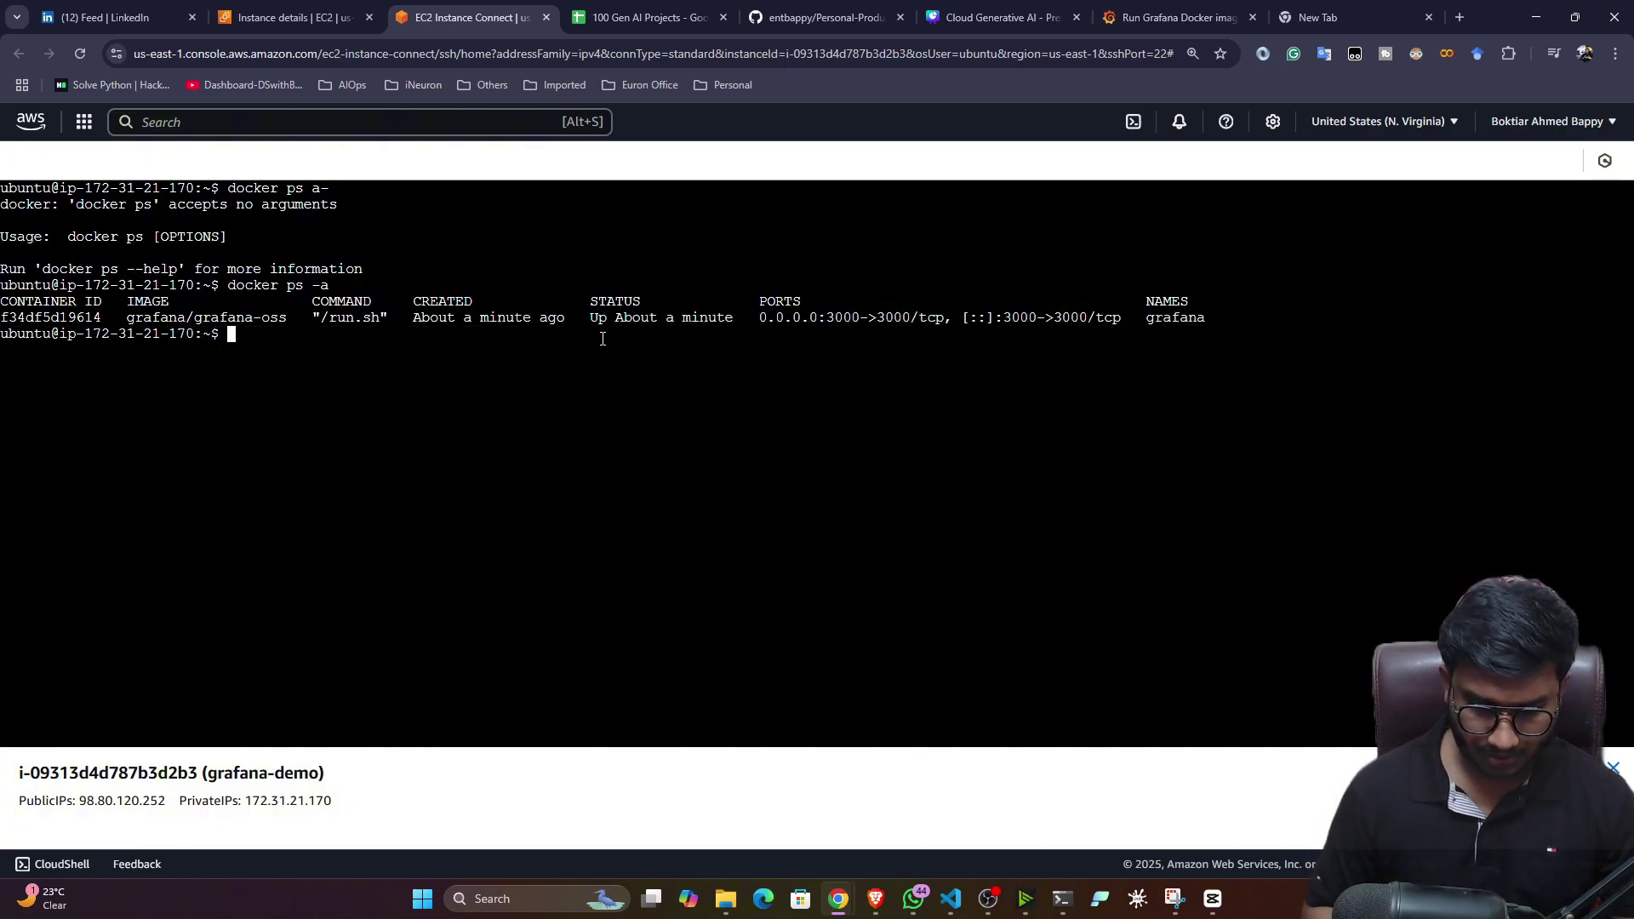
- Run docker ps to confirm the grafana container is up with port 3000 mapped
text(docker )
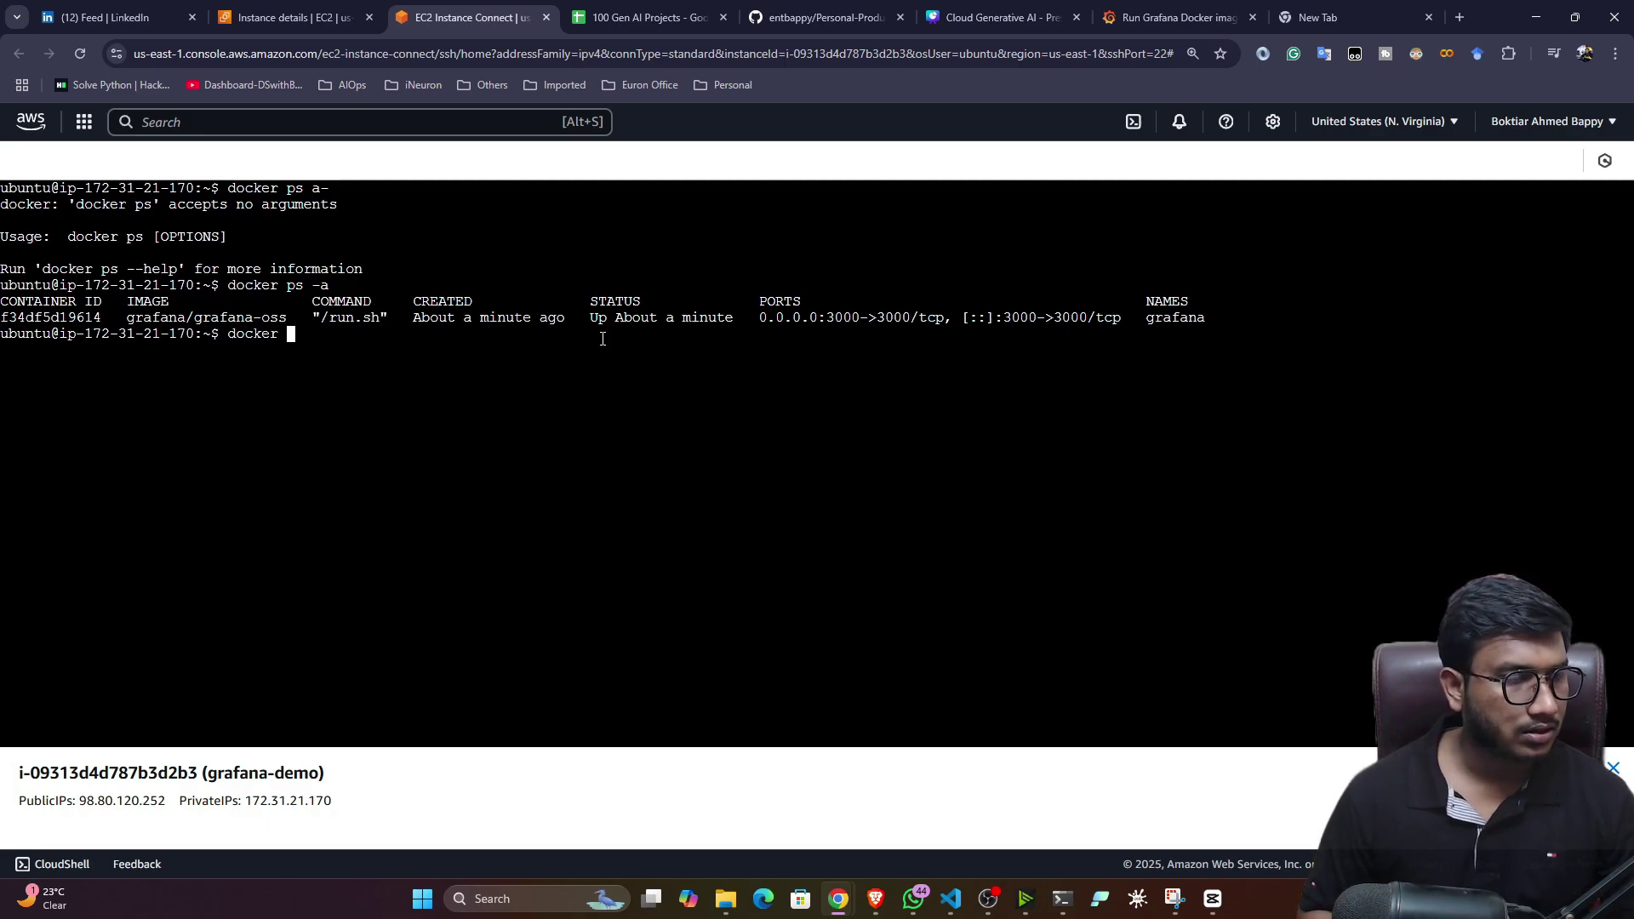
text(ps)
key(Return)
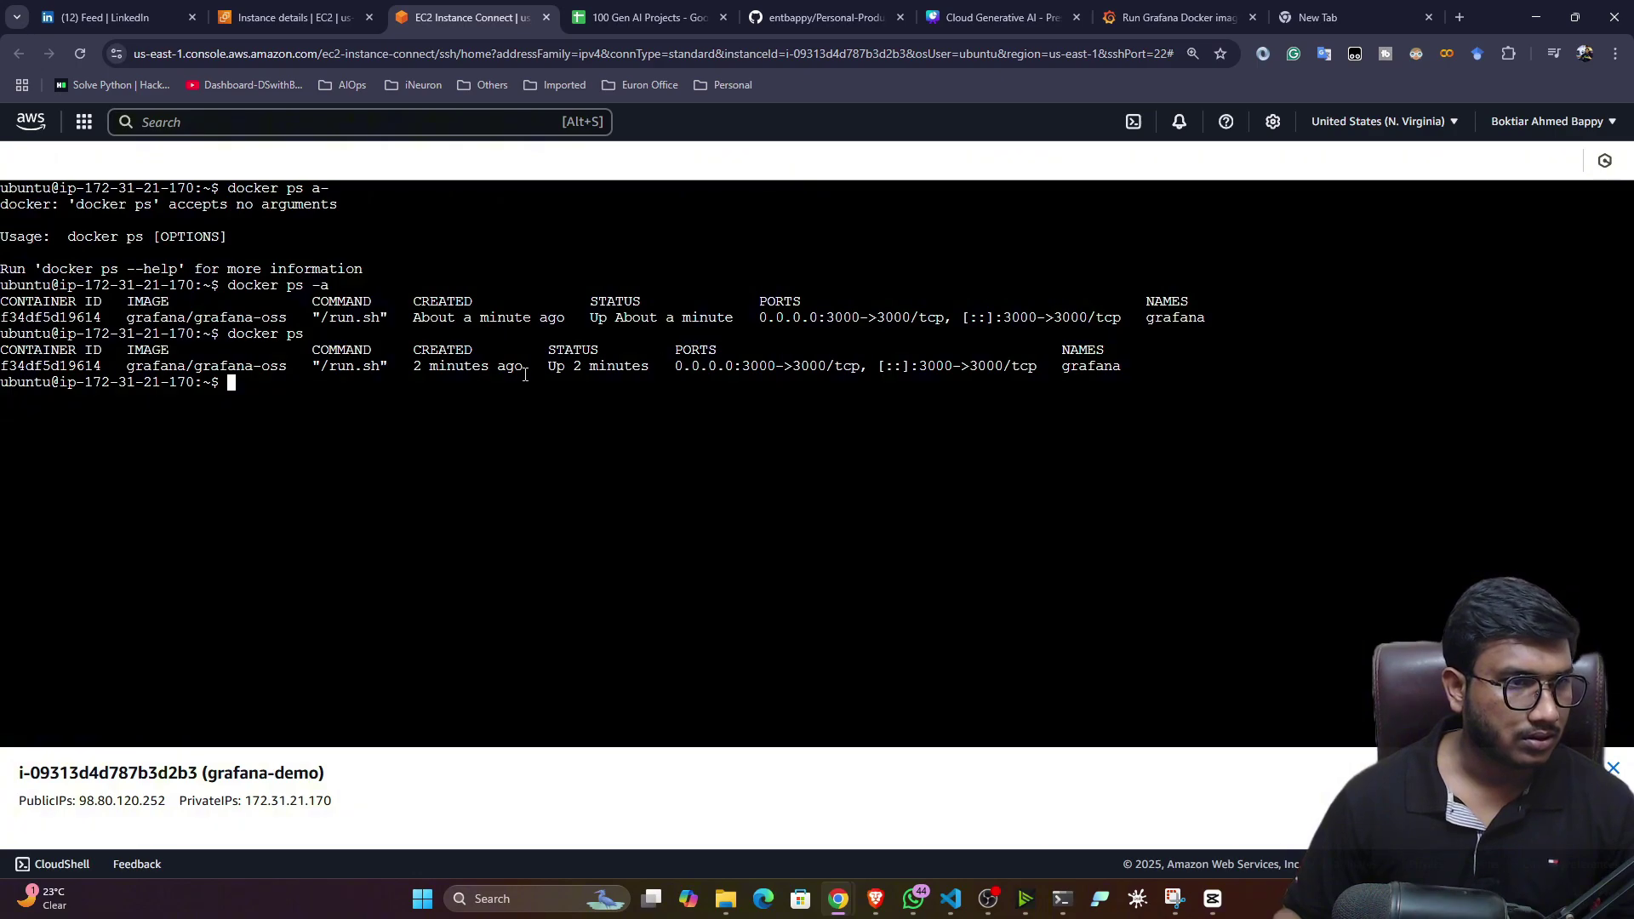
drag(525, 376, 853, 371)
click(586, 585)
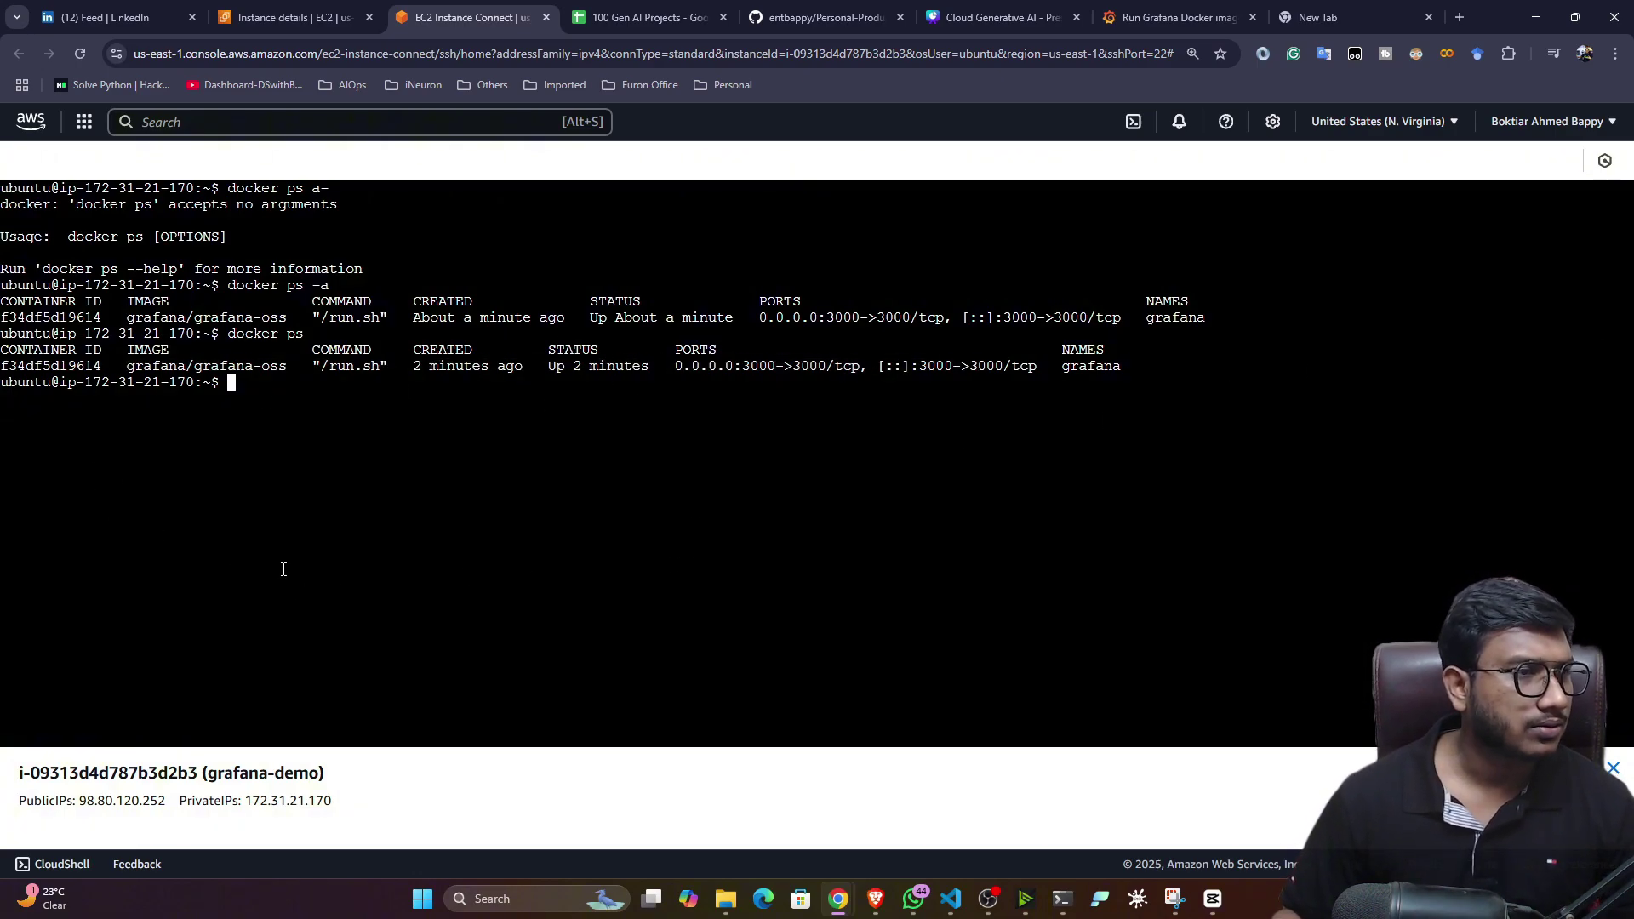
- Copy the instance's public IPv4 and load 98.80.120.252:3000 in a new tab
click(290, 17)
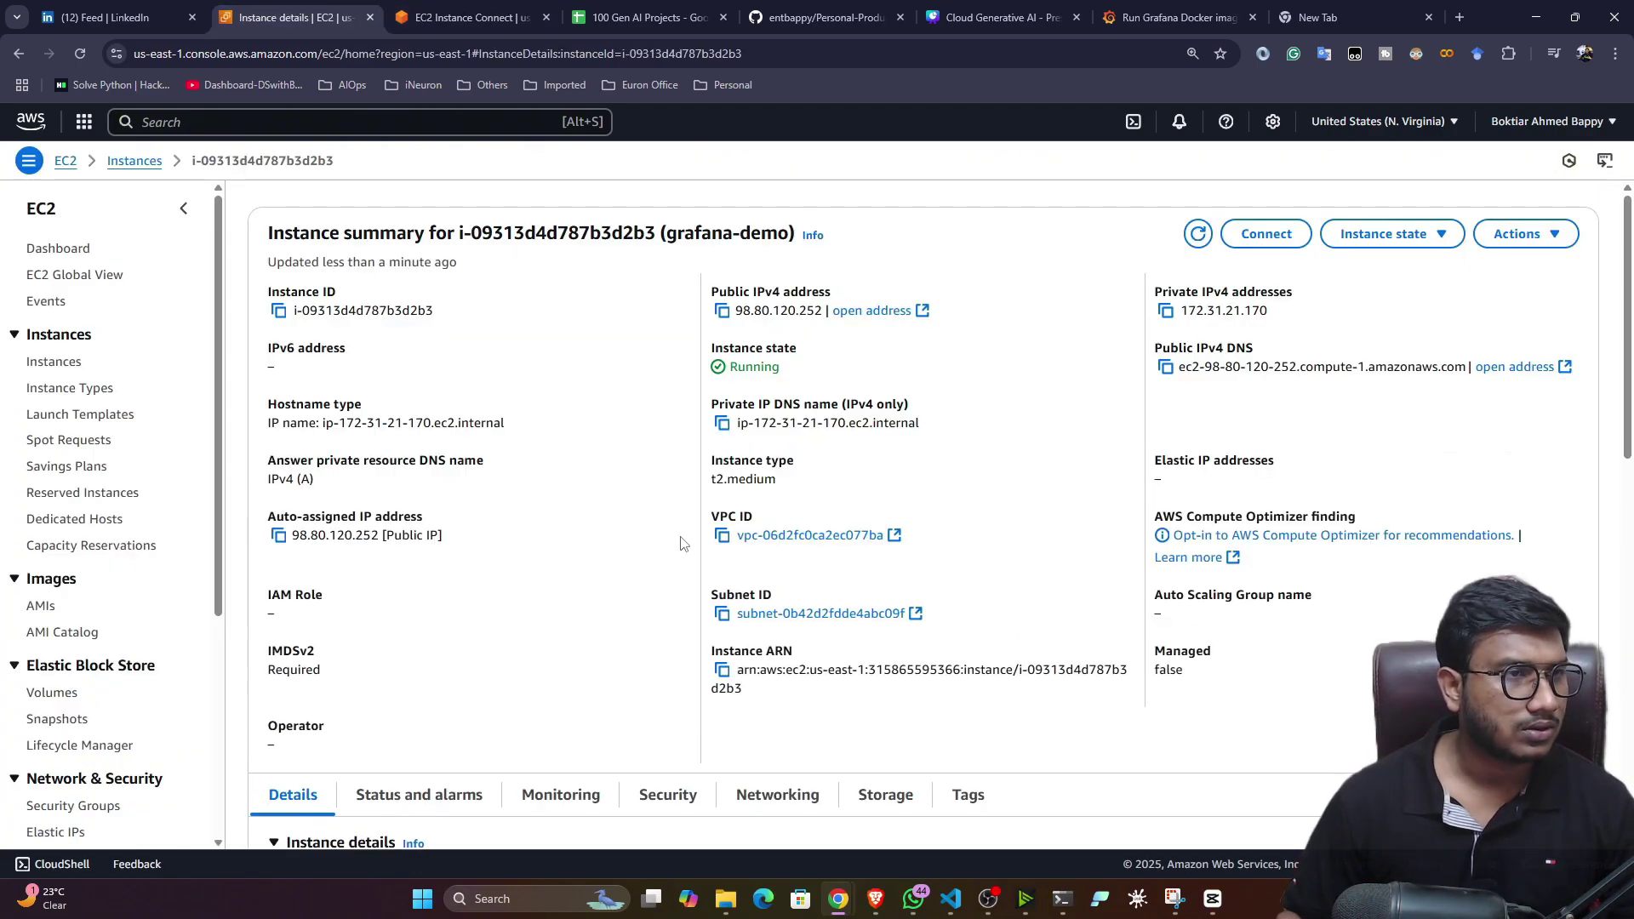
click(721, 310)
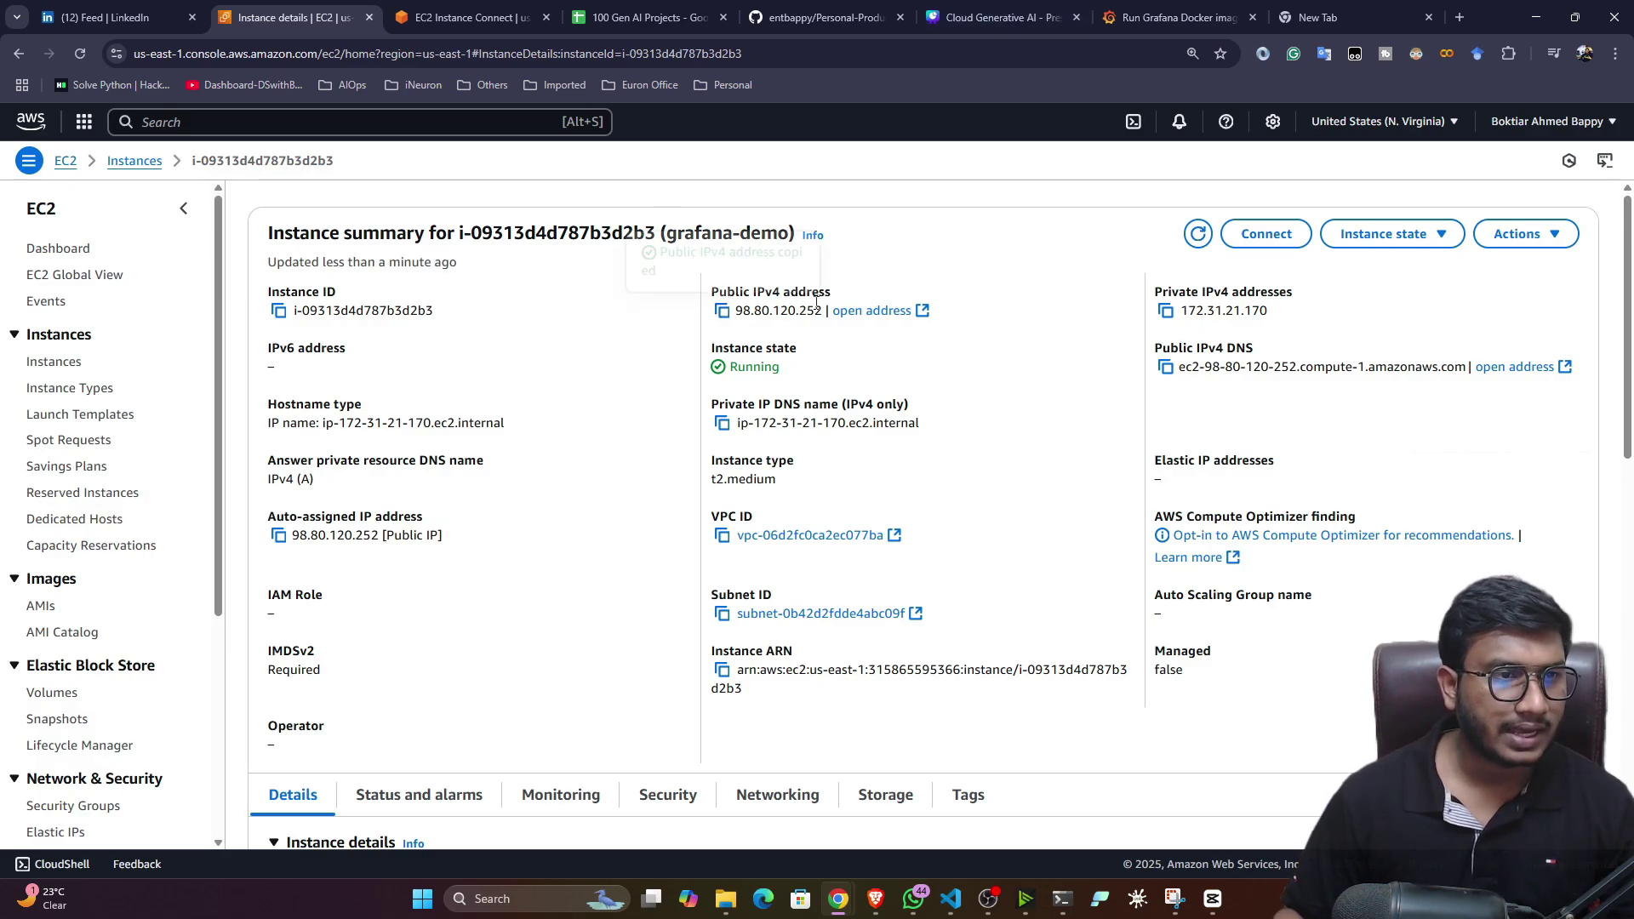
click(1317, 17)
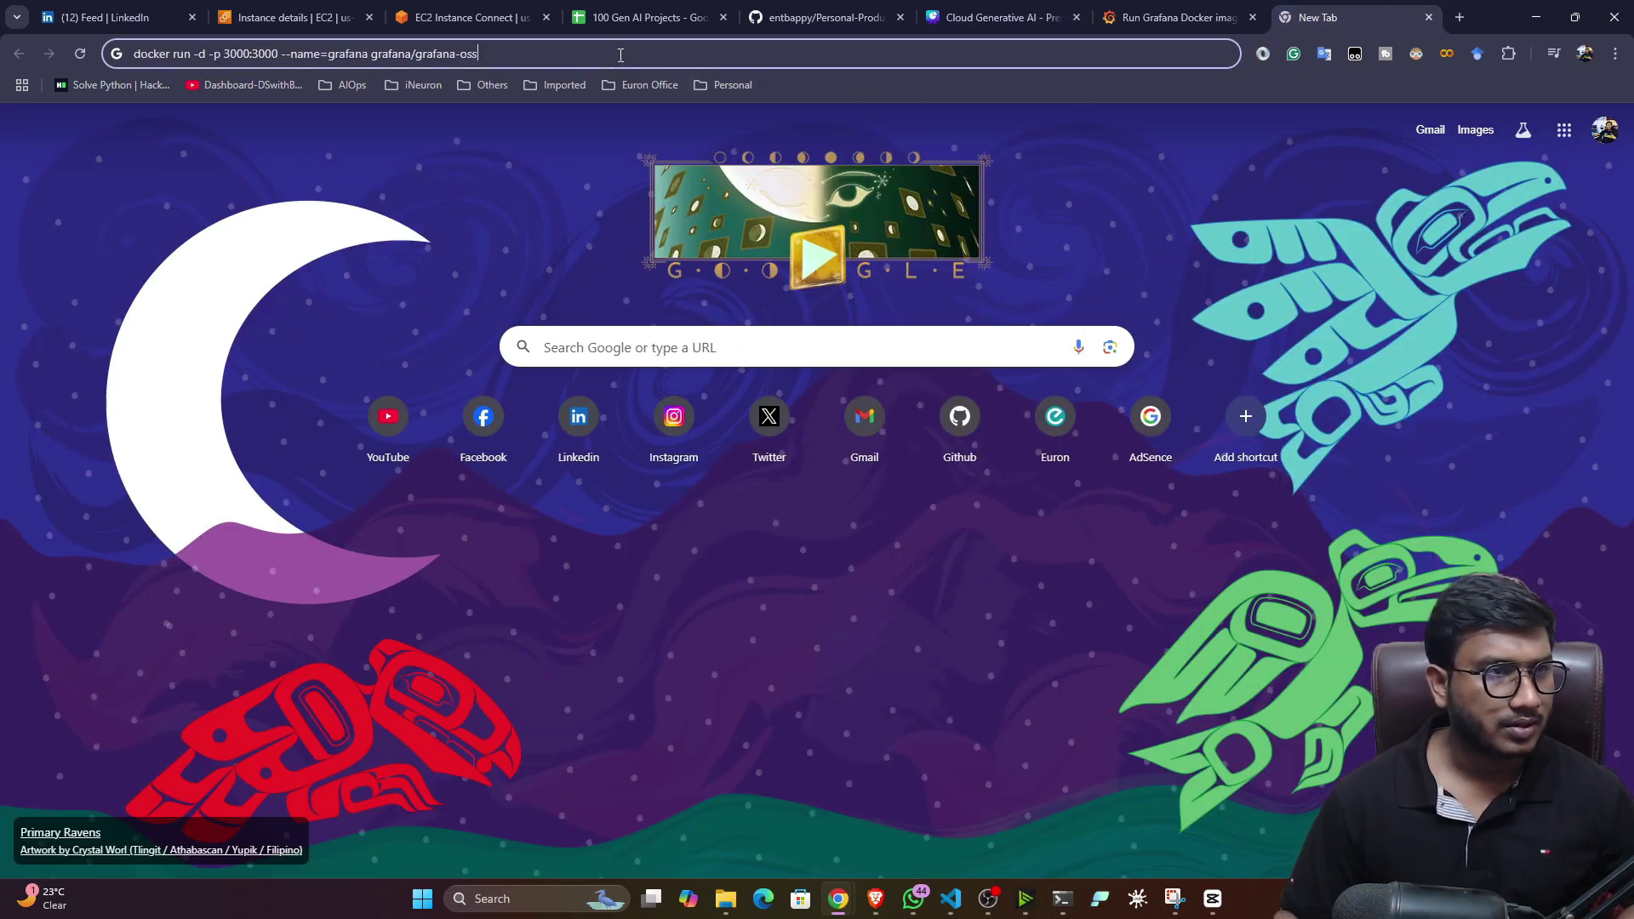
key(ctrl+v)
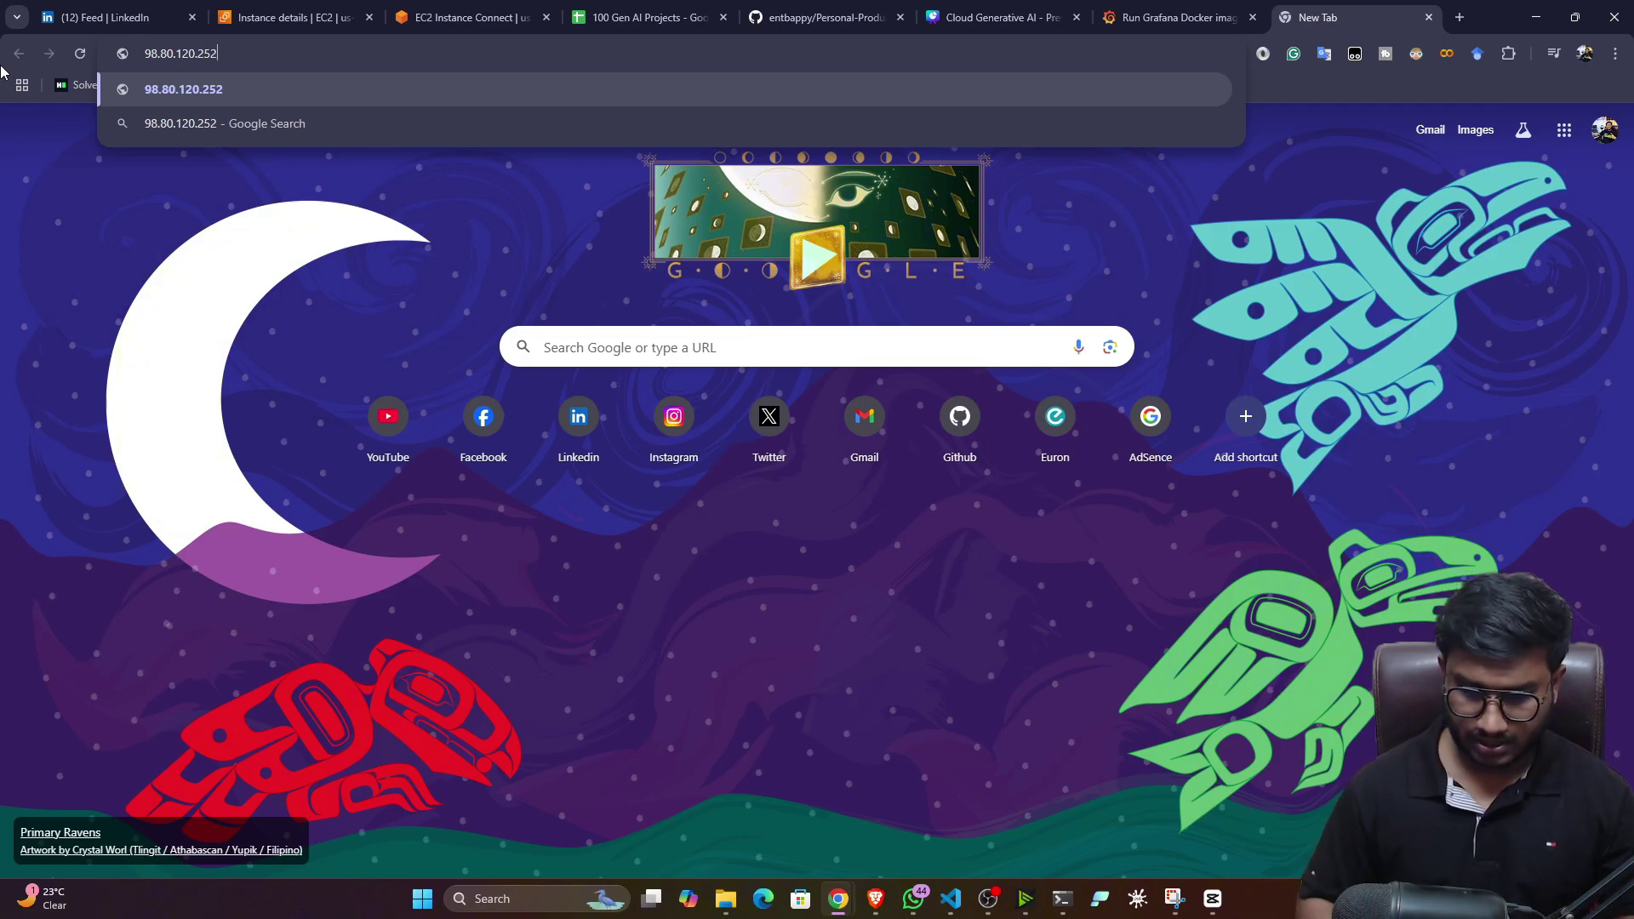
text(:300)
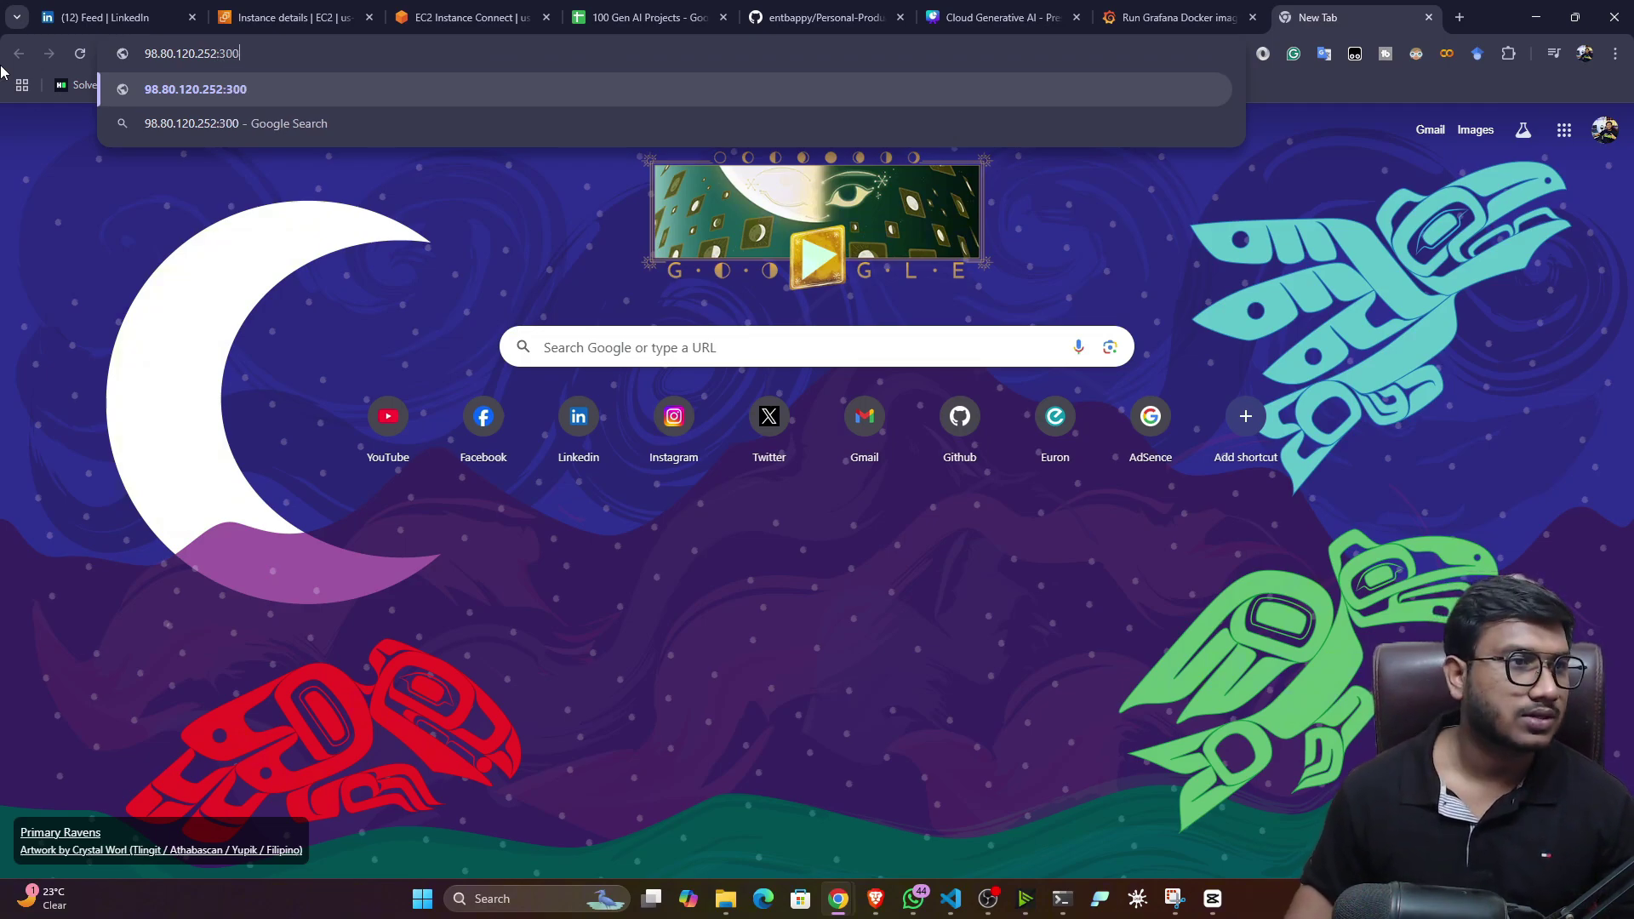
text(0)
key(Return)
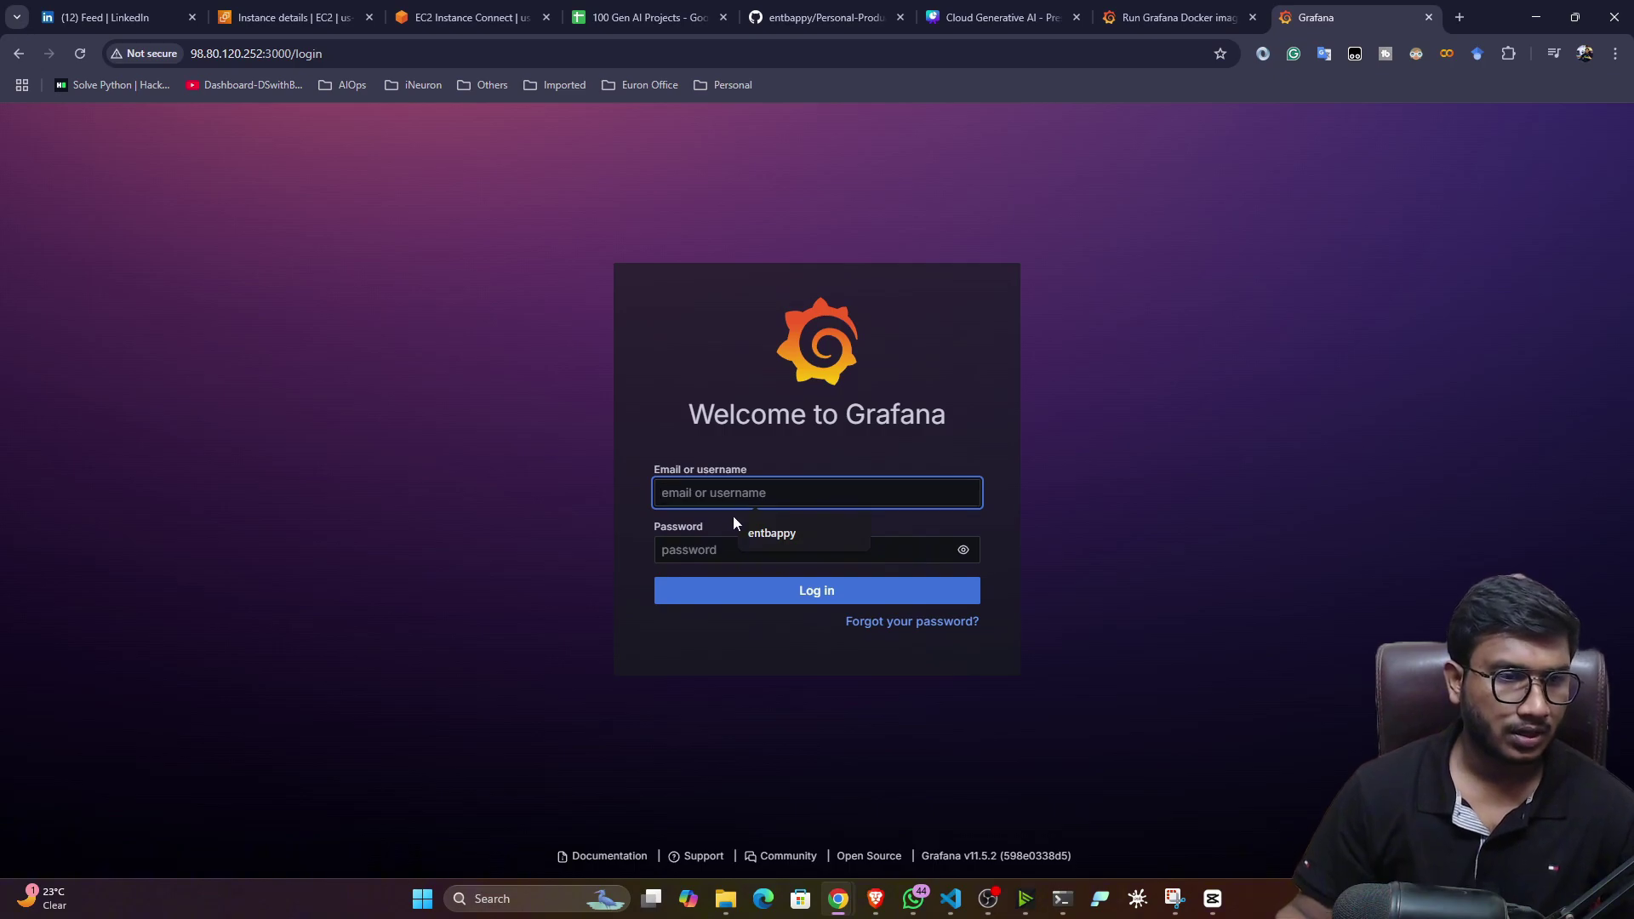
- Sign in to Grafana as admin with the default password
click(761, 533)
click(718, 549)
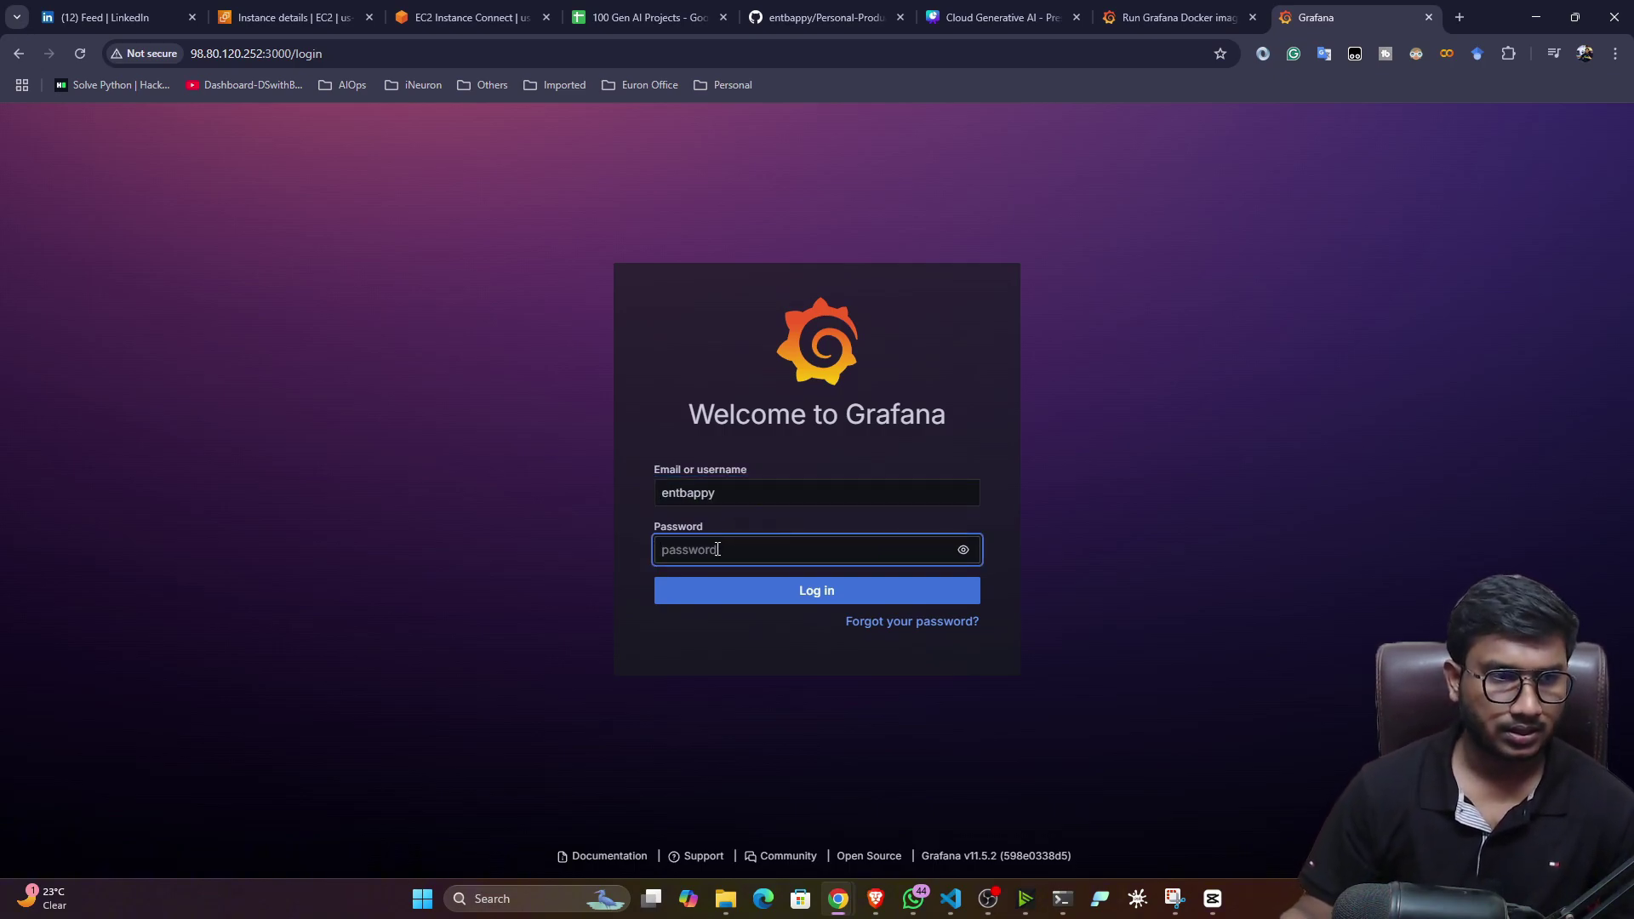
drag(766, 494, 616, 485)
key(BackSpace)
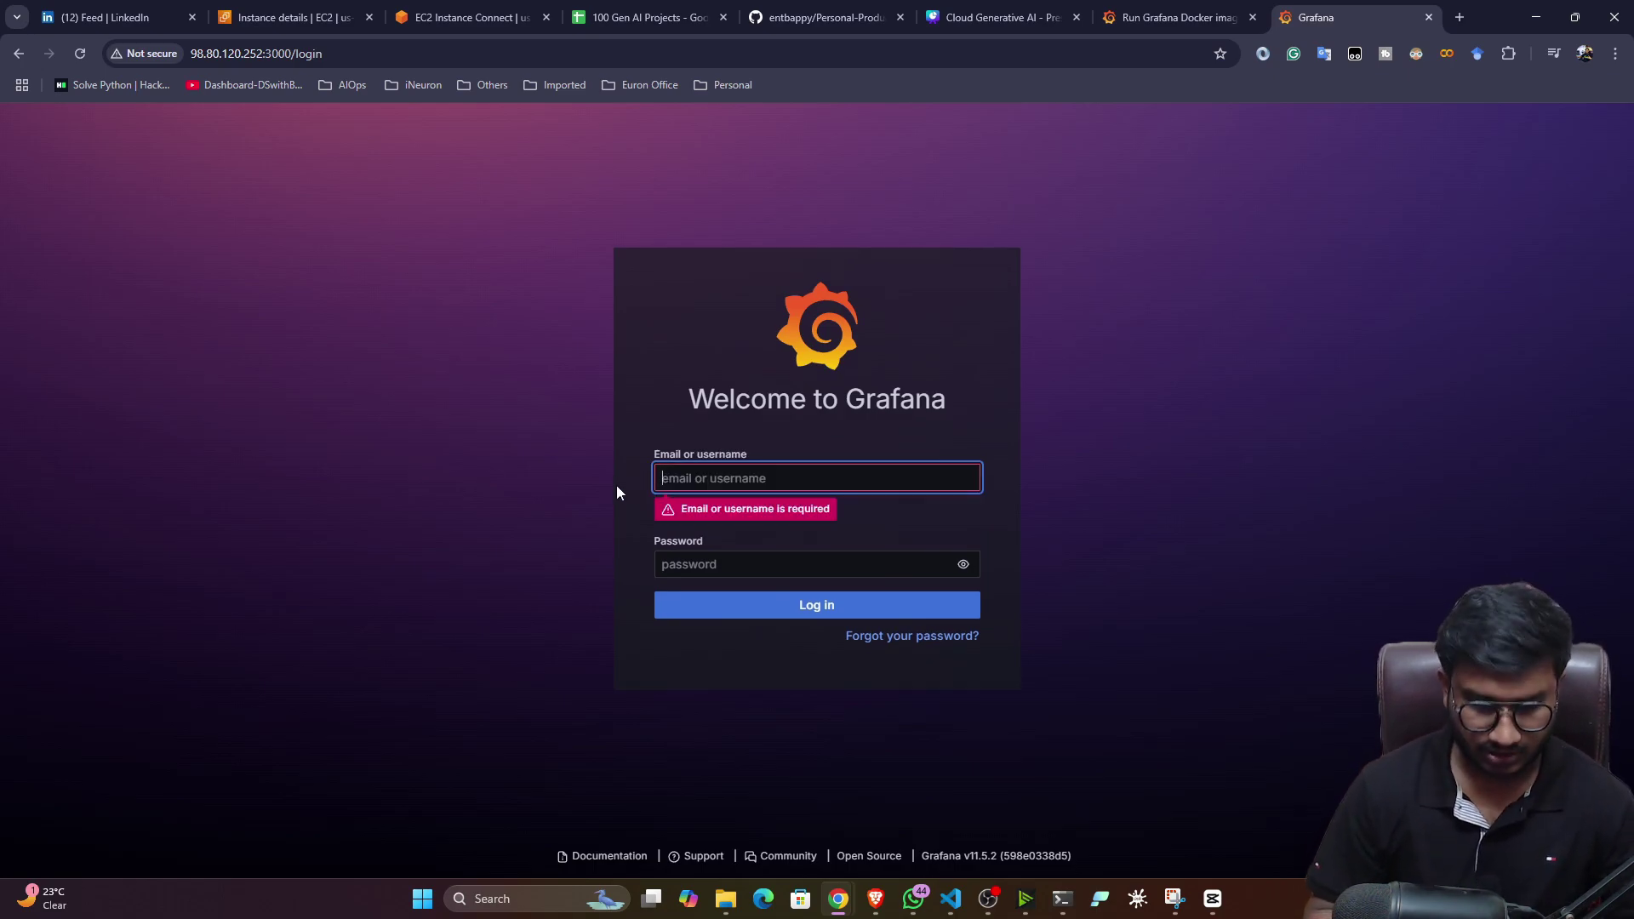
text(admin)
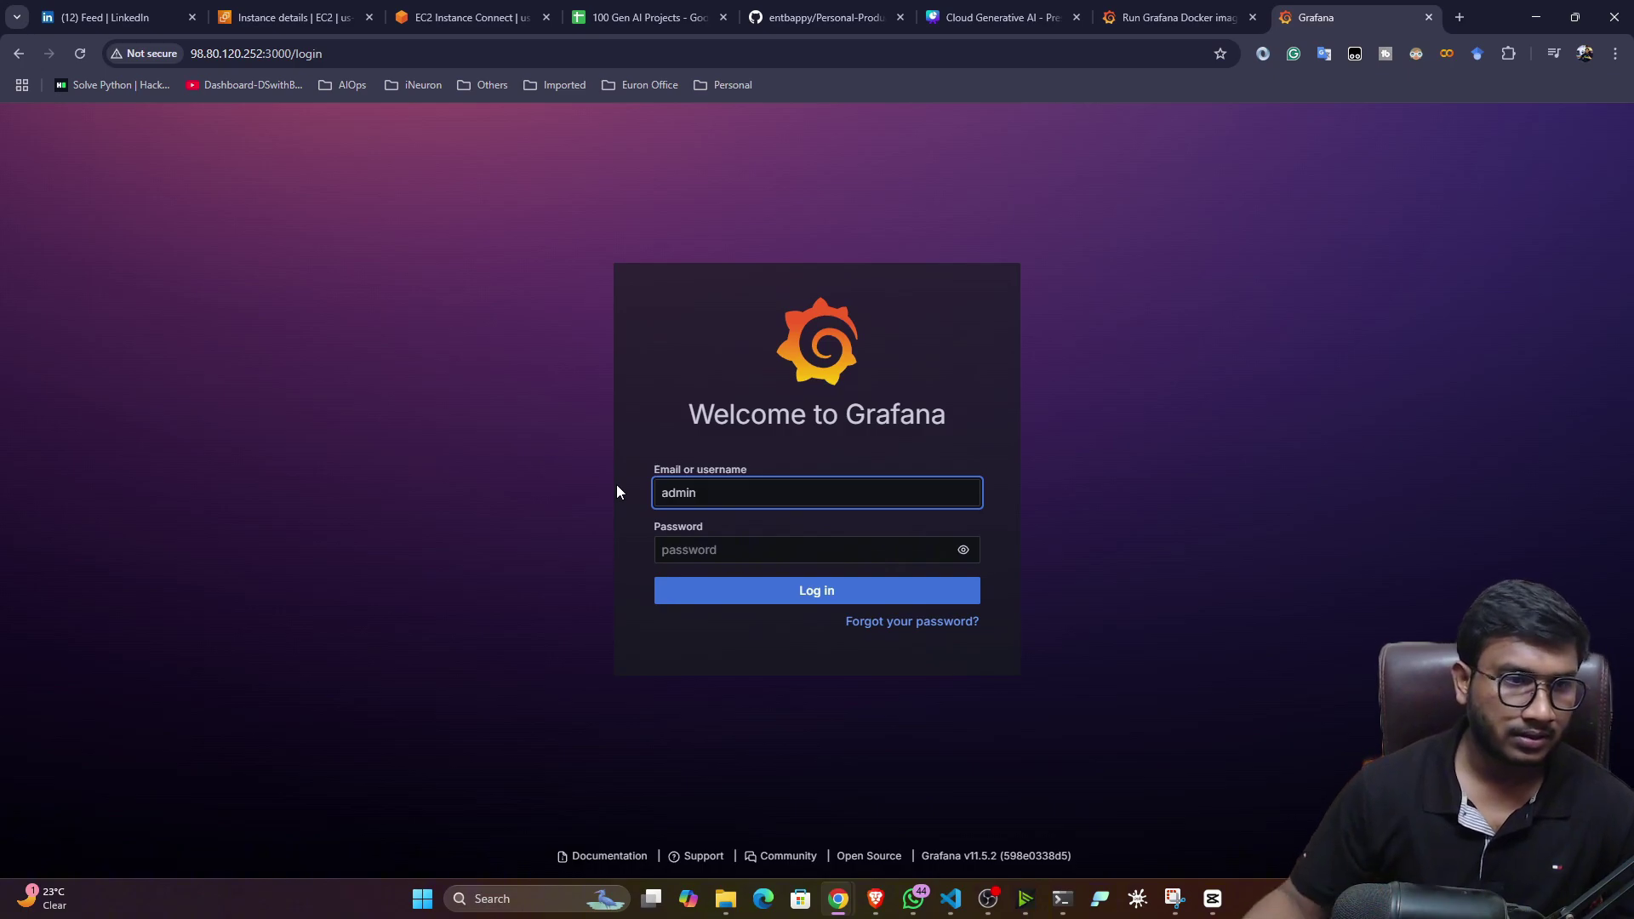
click(723, 557)
text(a)
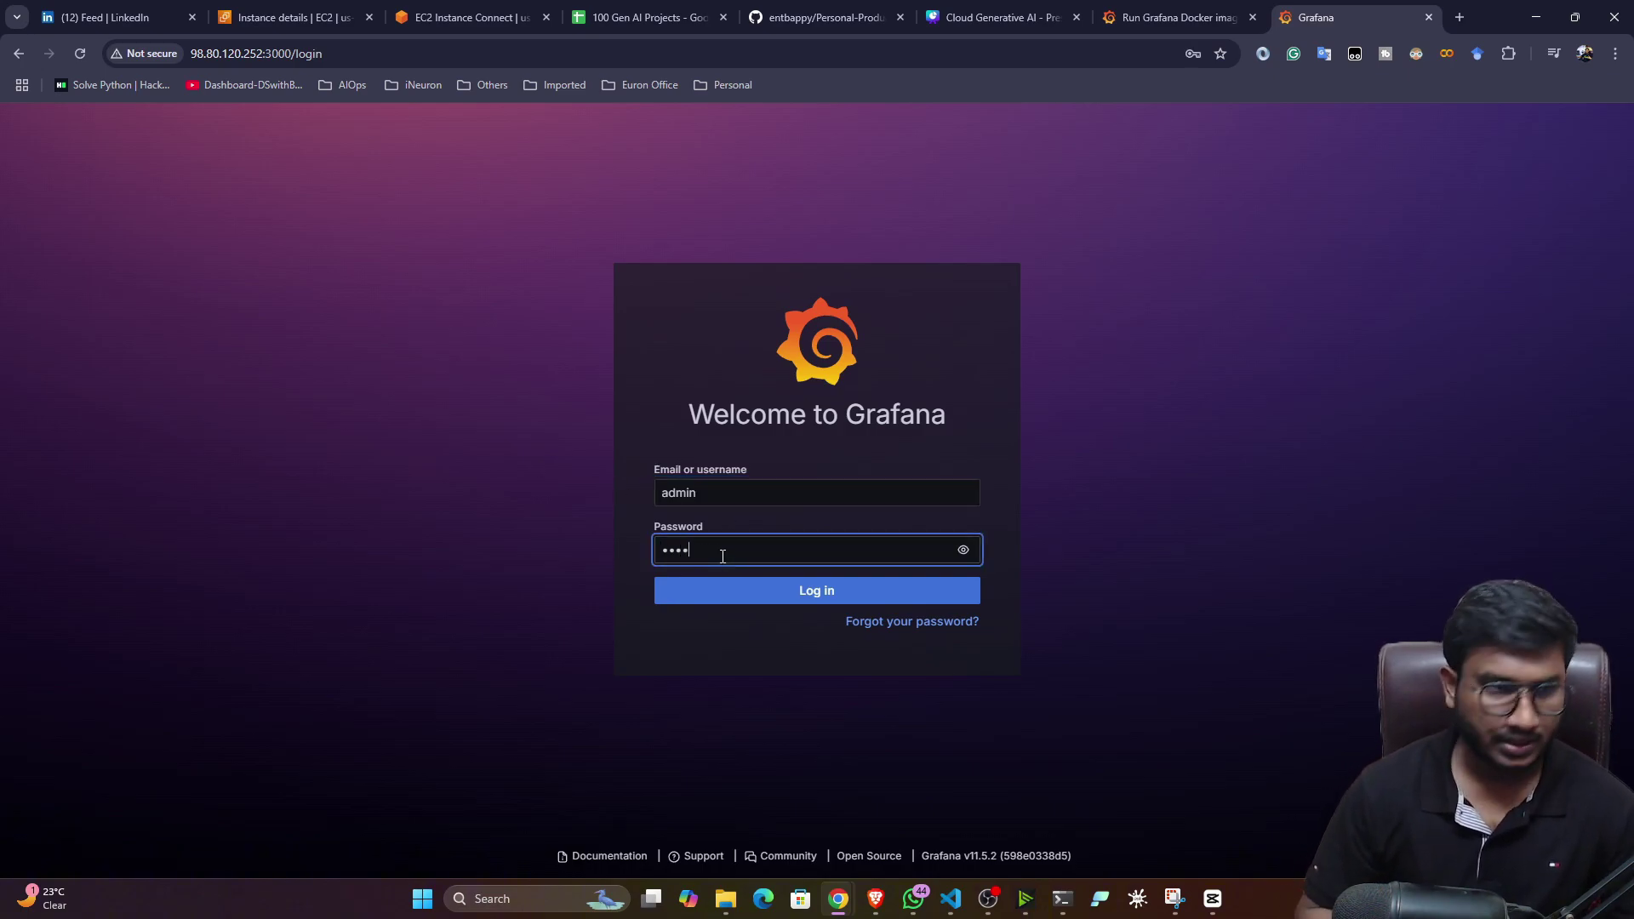
text(dmin)
click(802, 597)
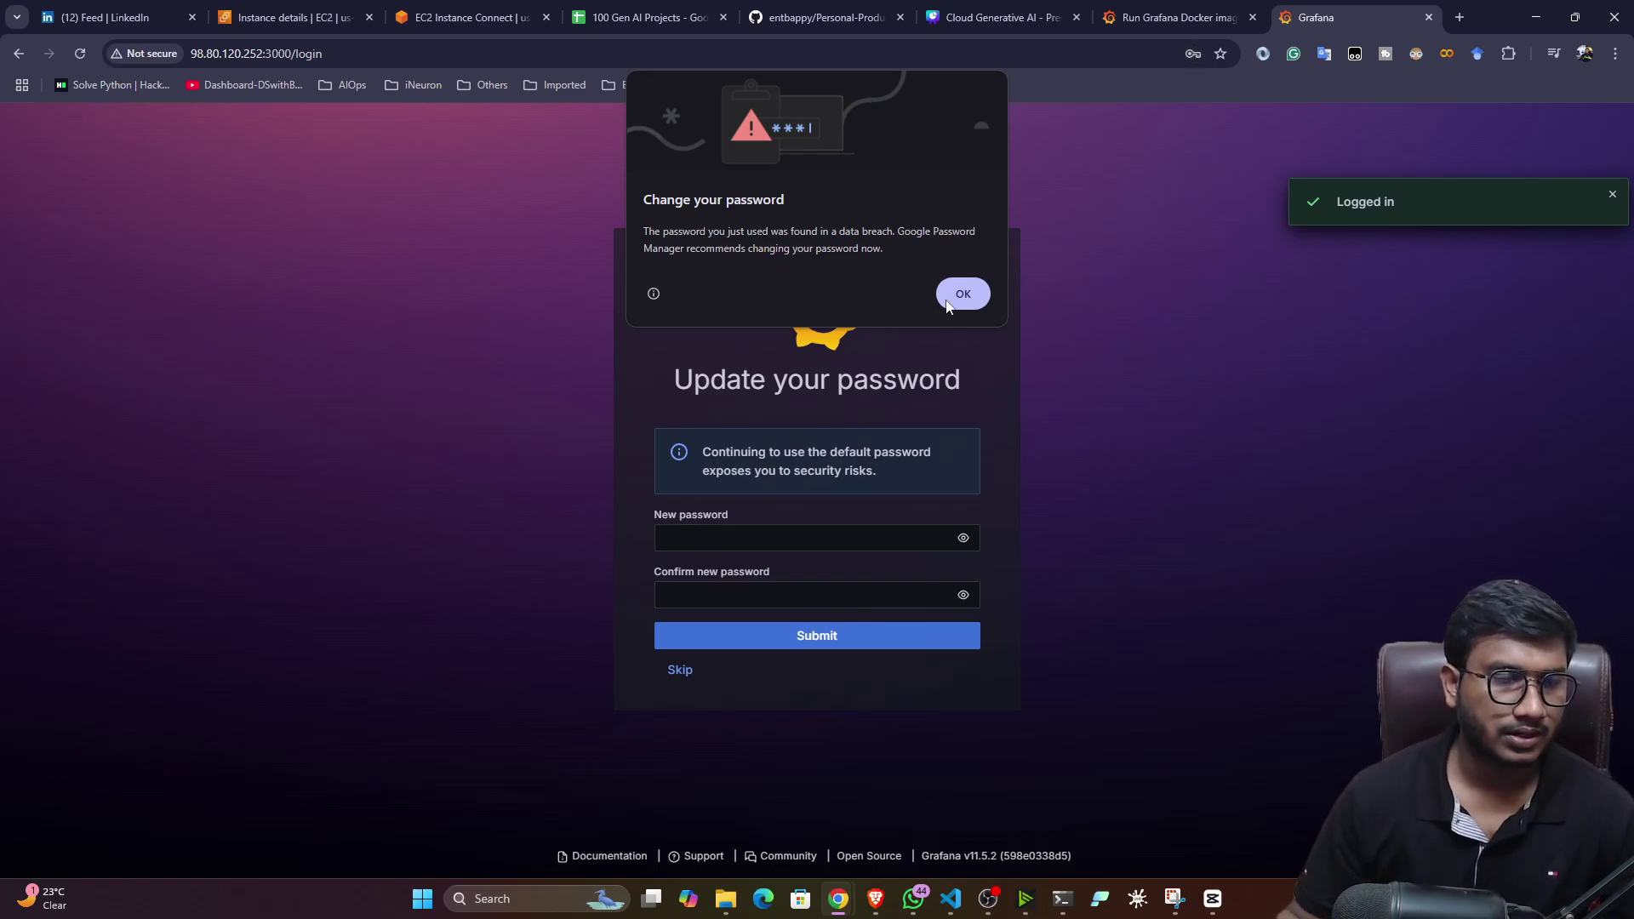
- Enter and confirm a new administrator password, then submit it
click(951, 305)
click(730, 538)
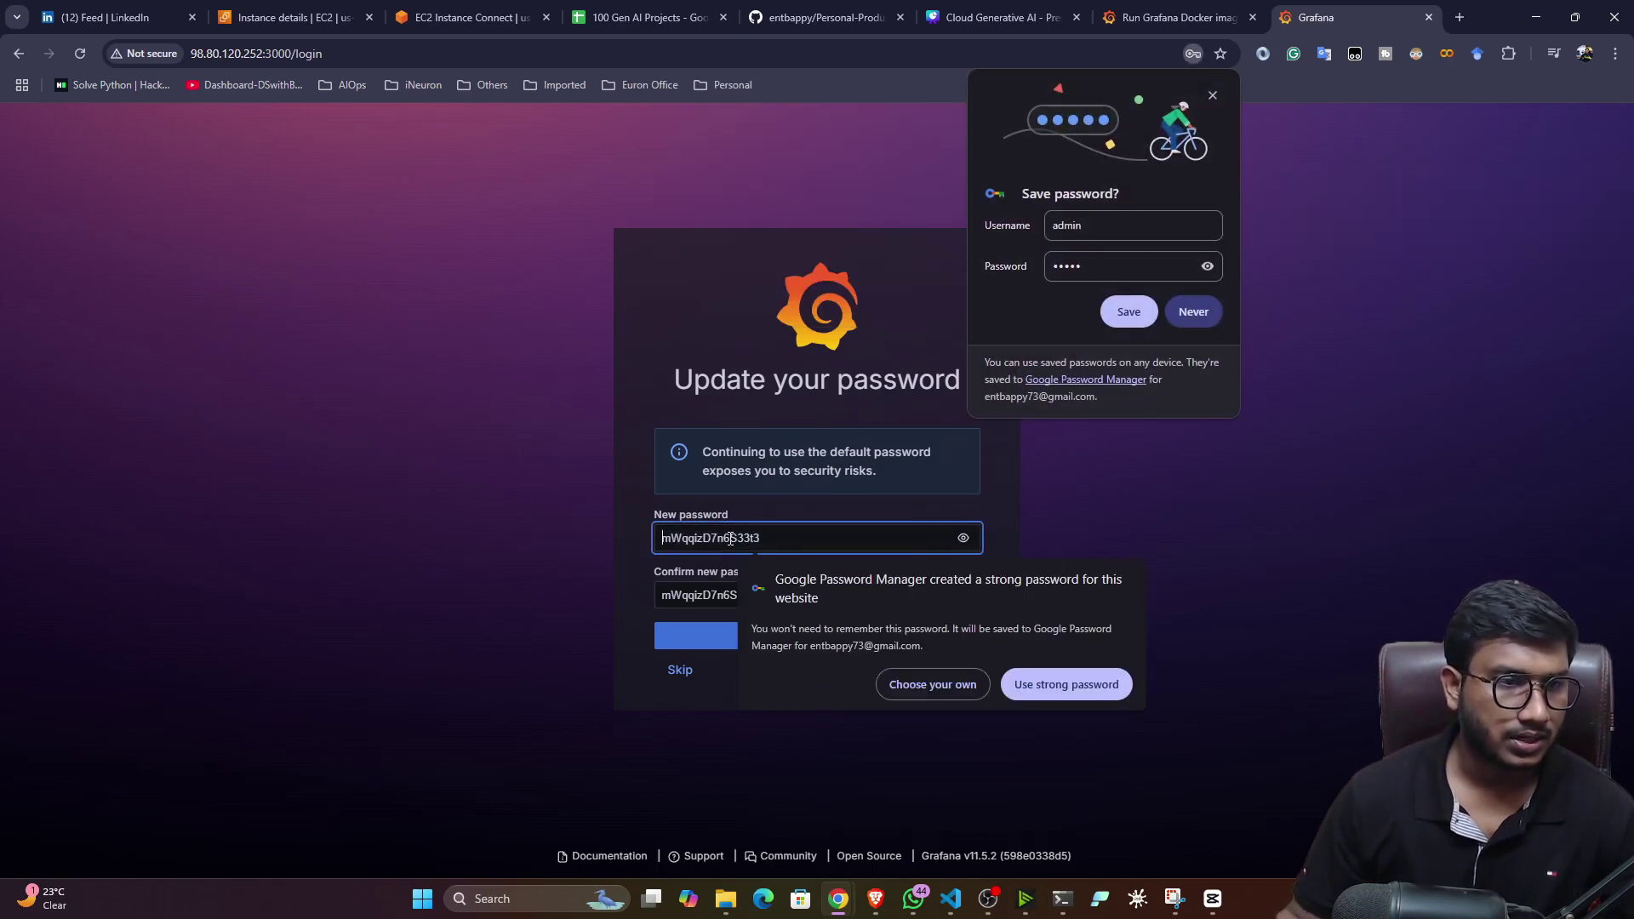
click(921, 681)
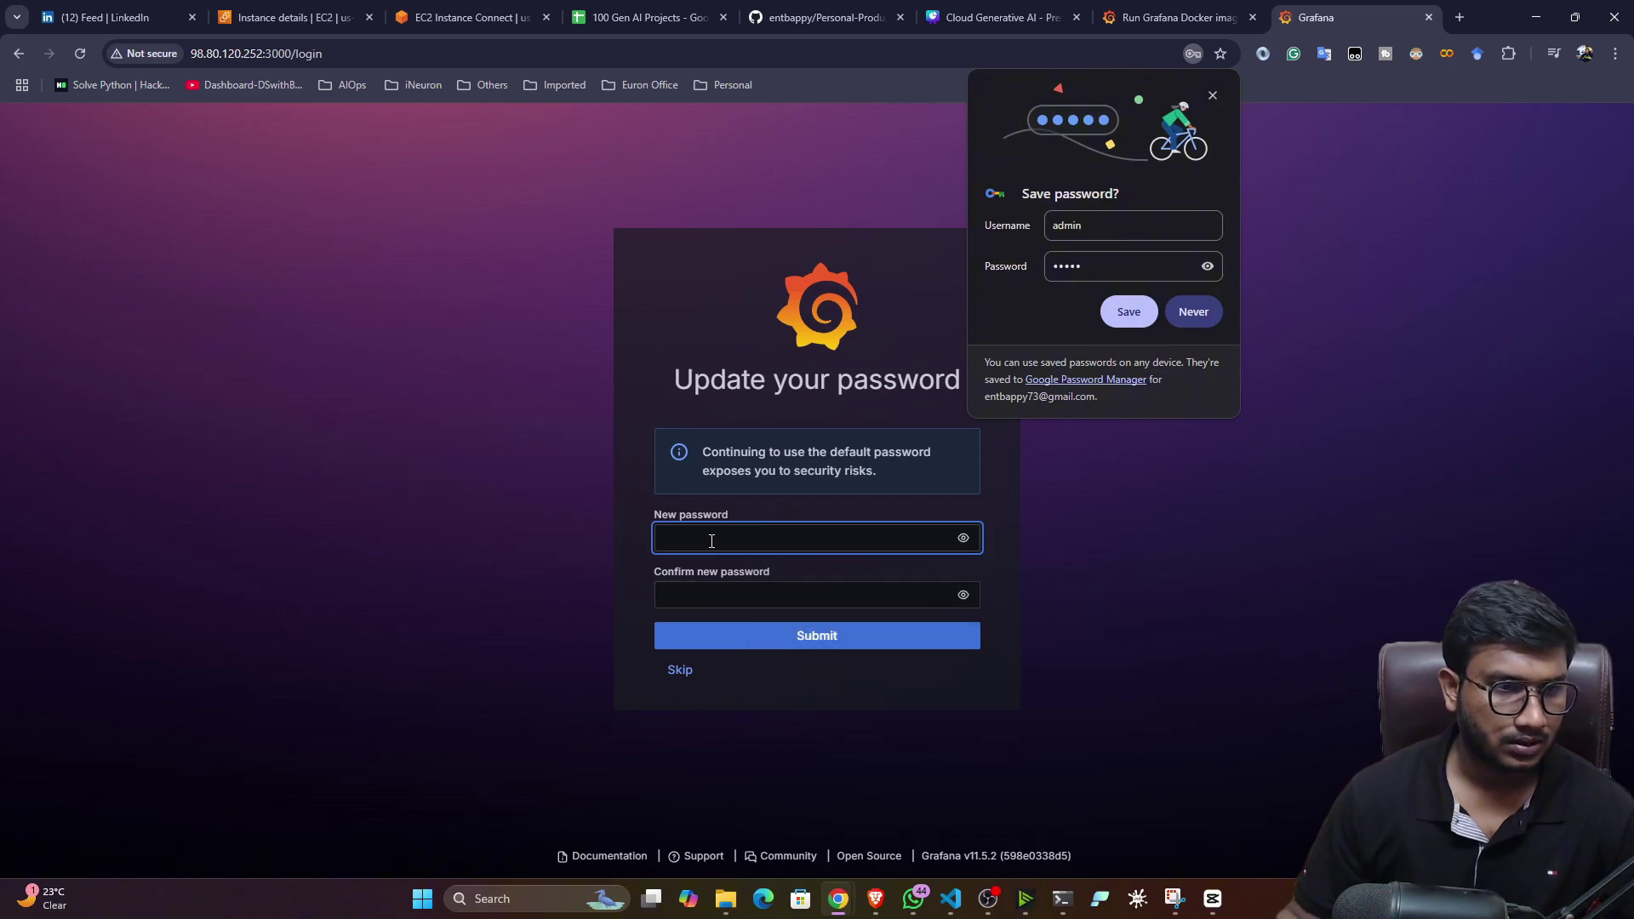
text(admin123)
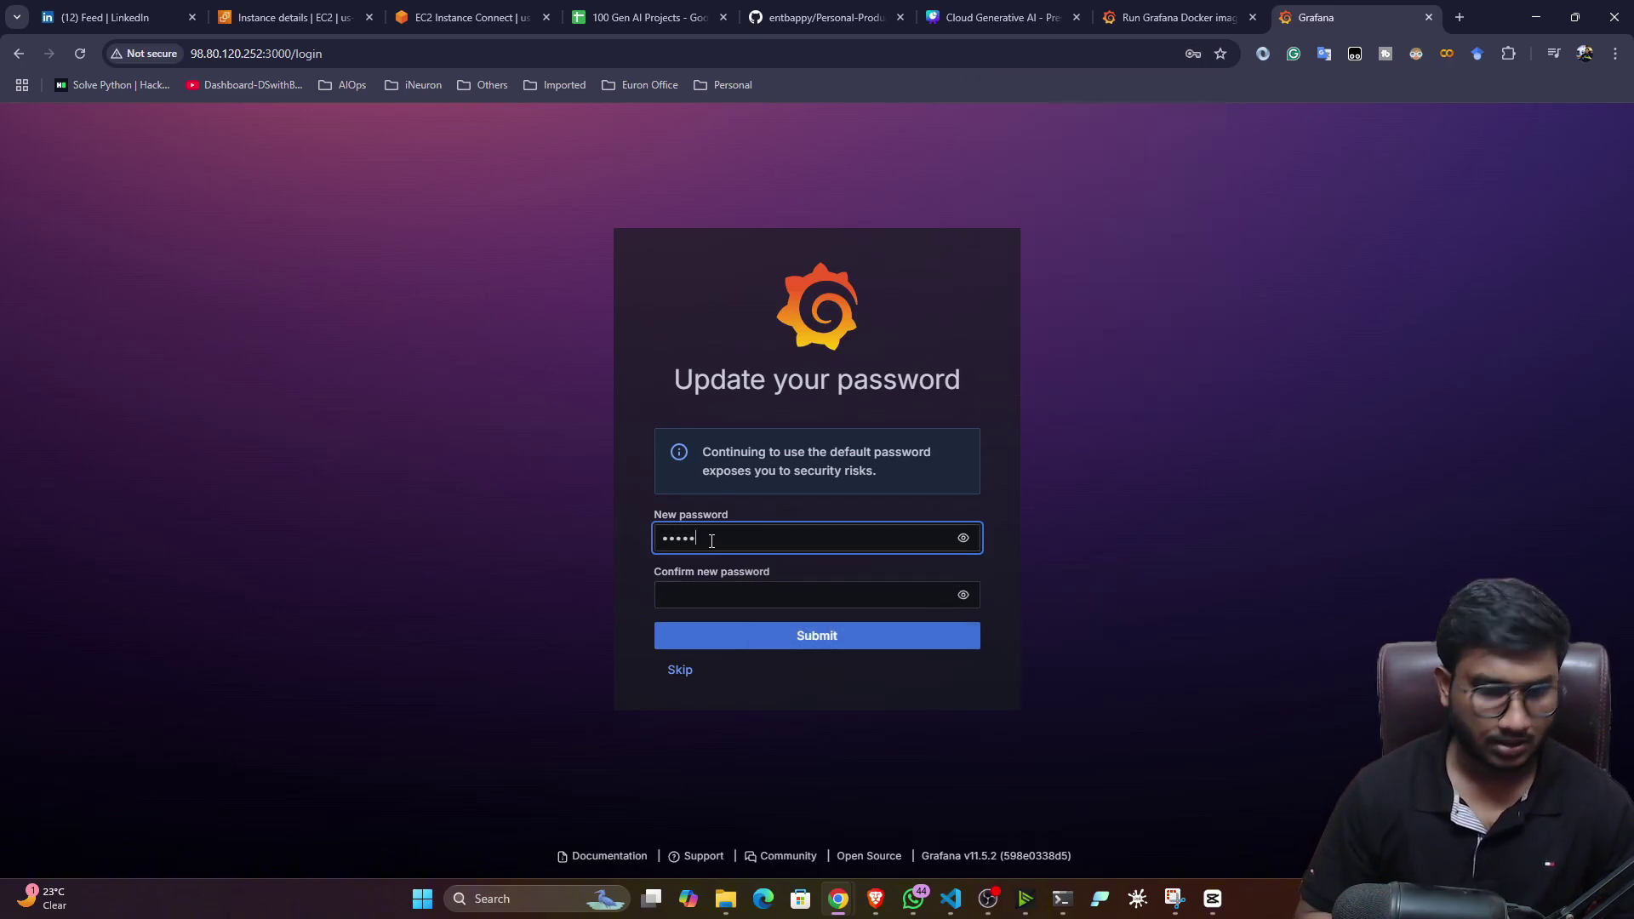
click(705, 596)
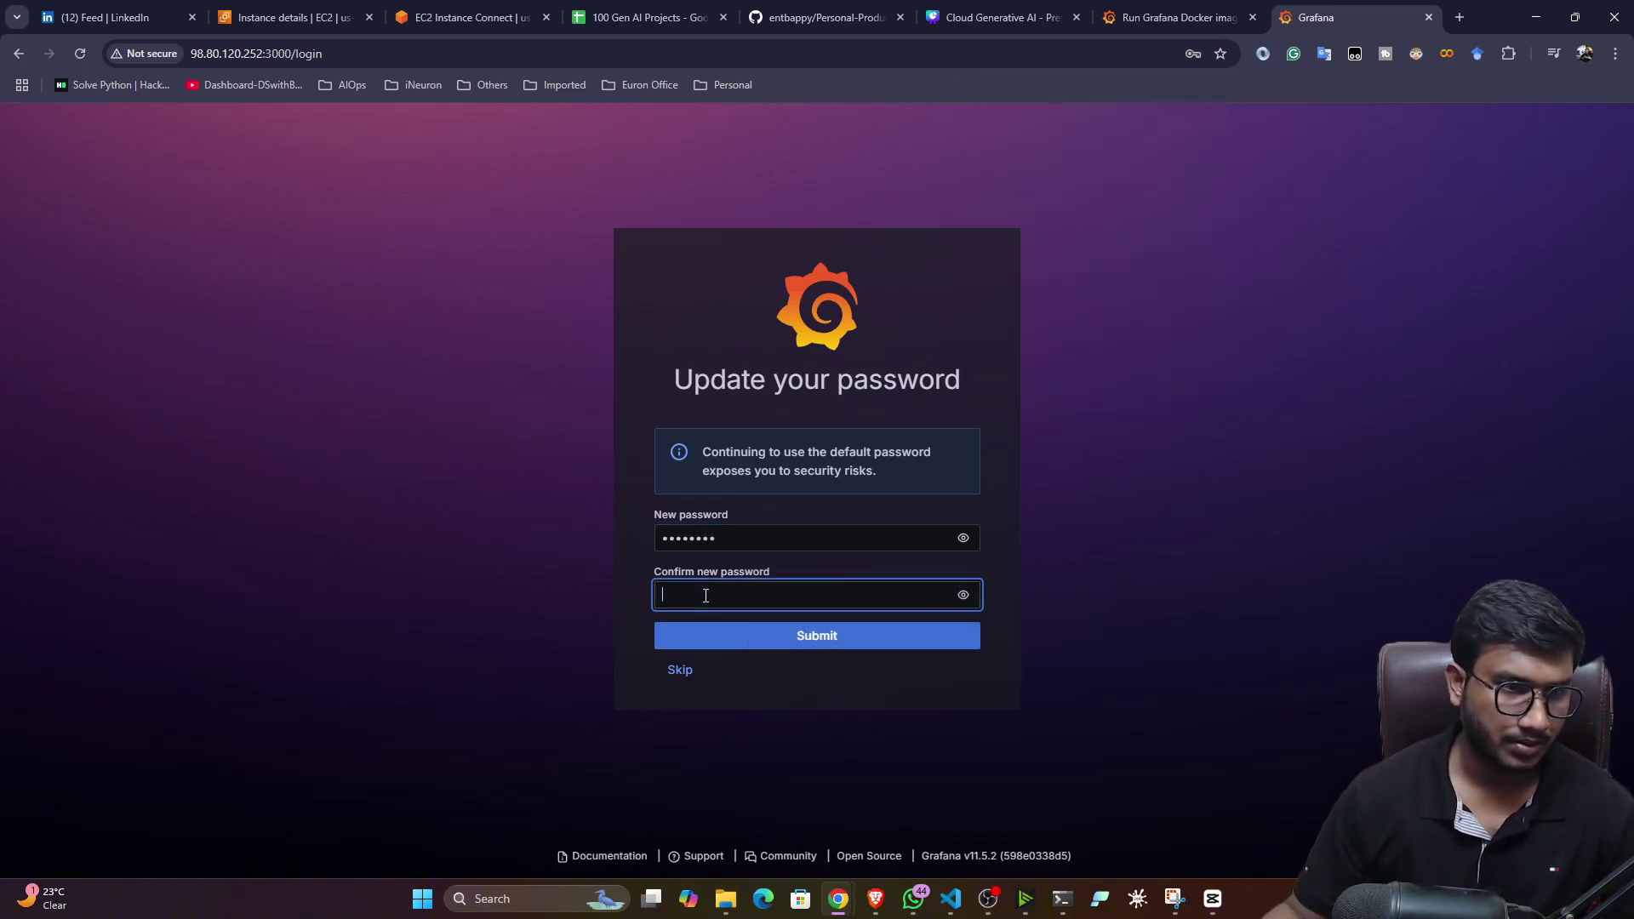
text(admin123)
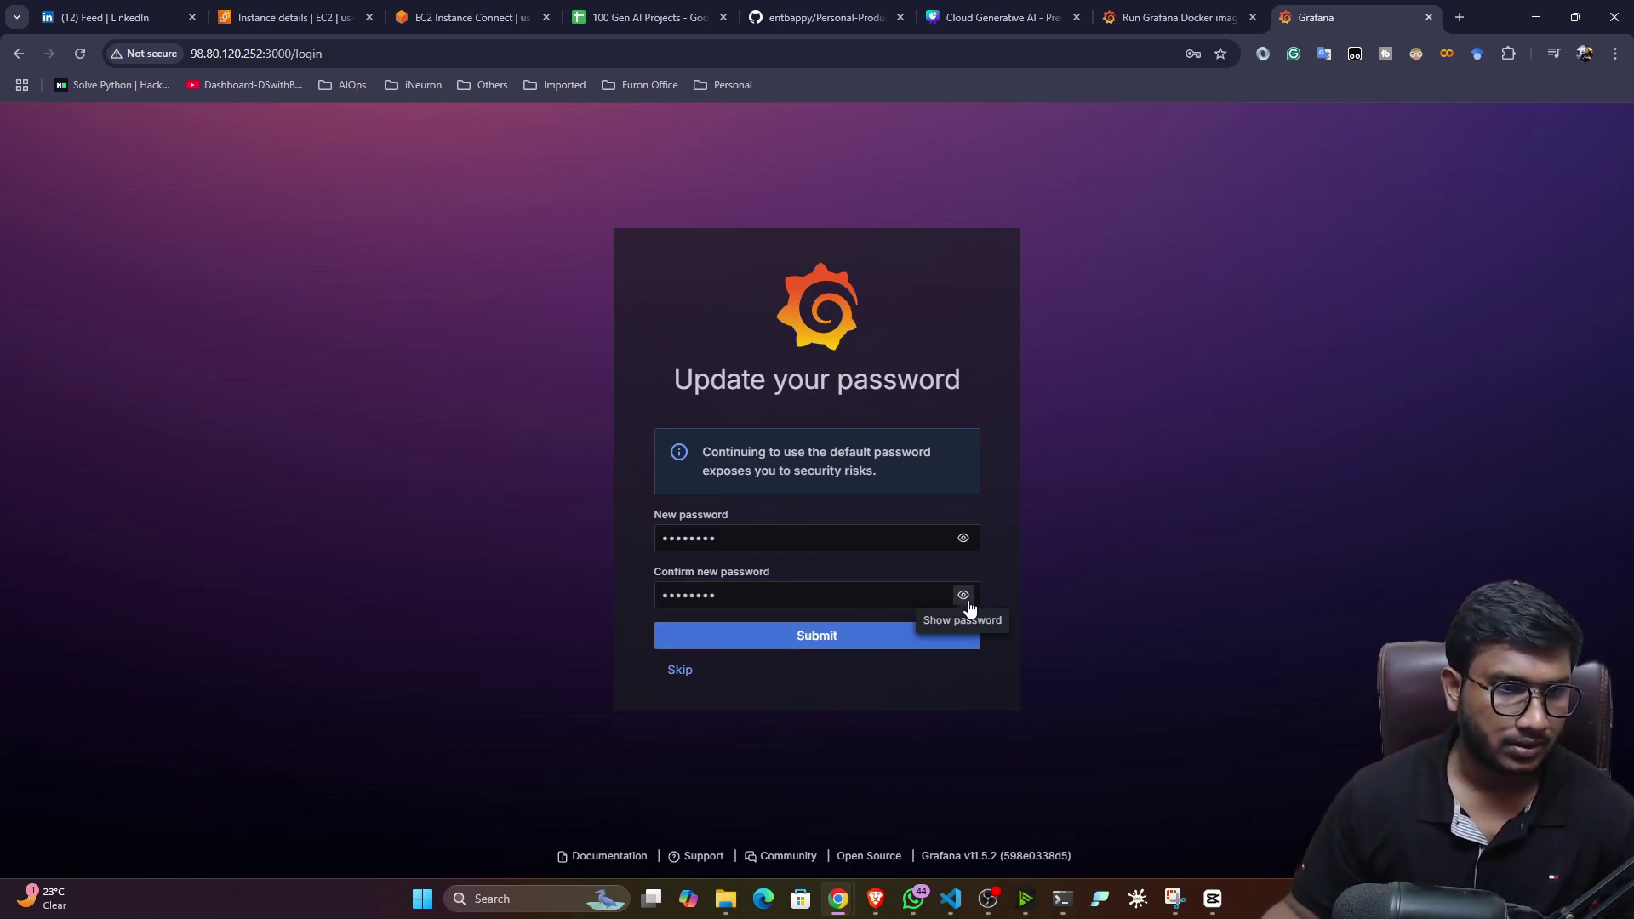
click(963, 595)
click(809, 637)
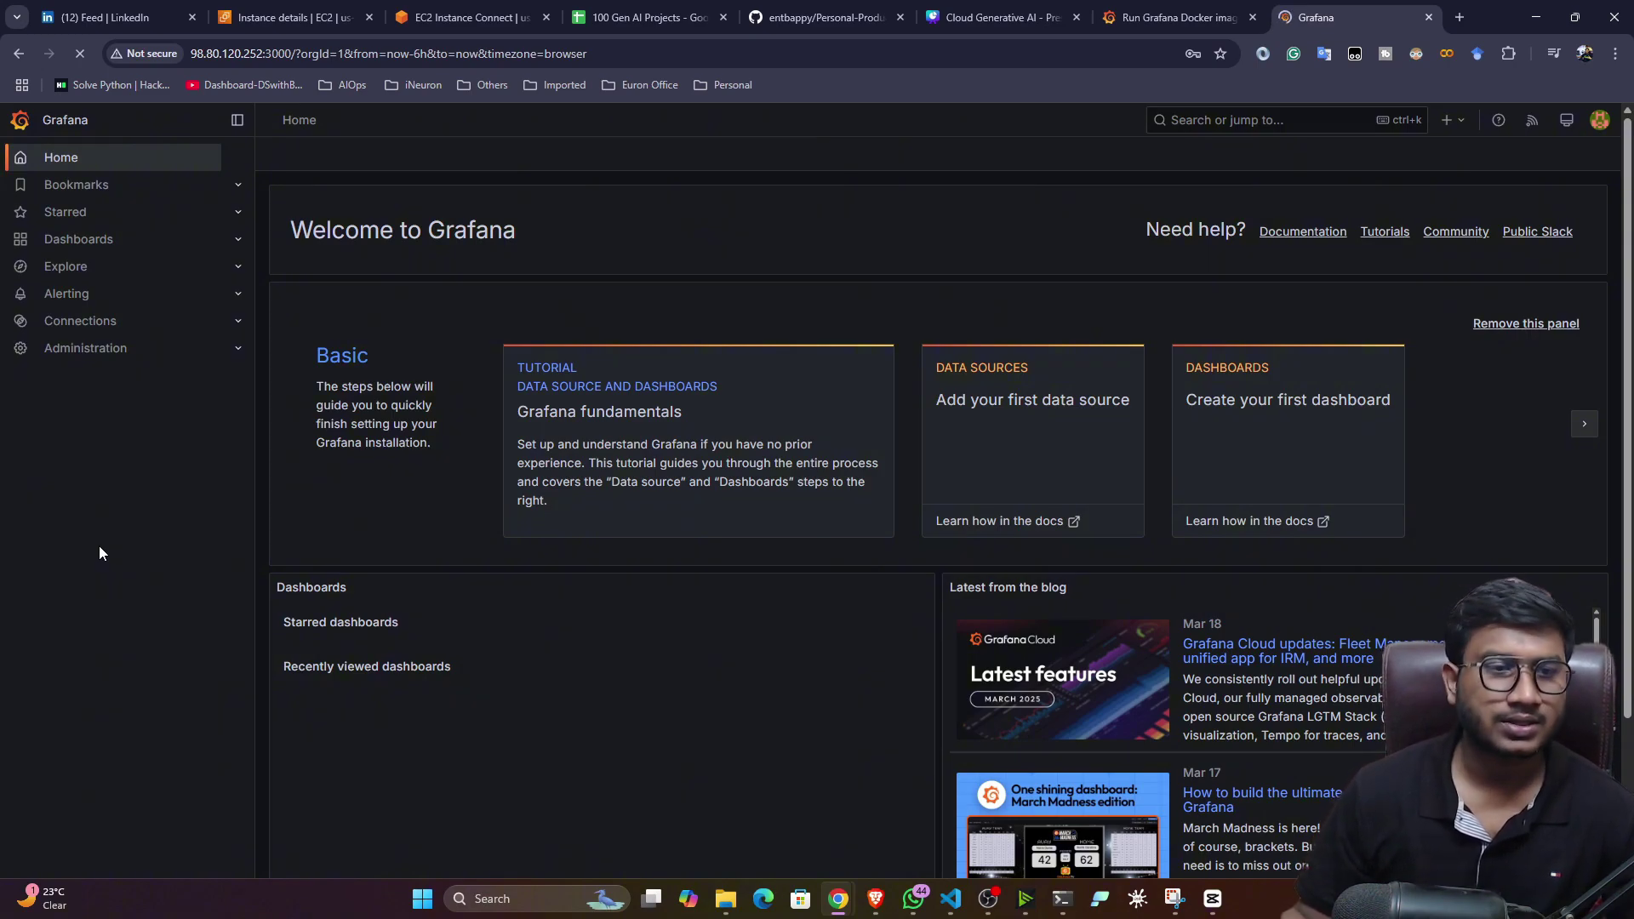
- Close Chrome's save-password popup and choose 'Add your first data source'
scroll(512, 529, down, 2)
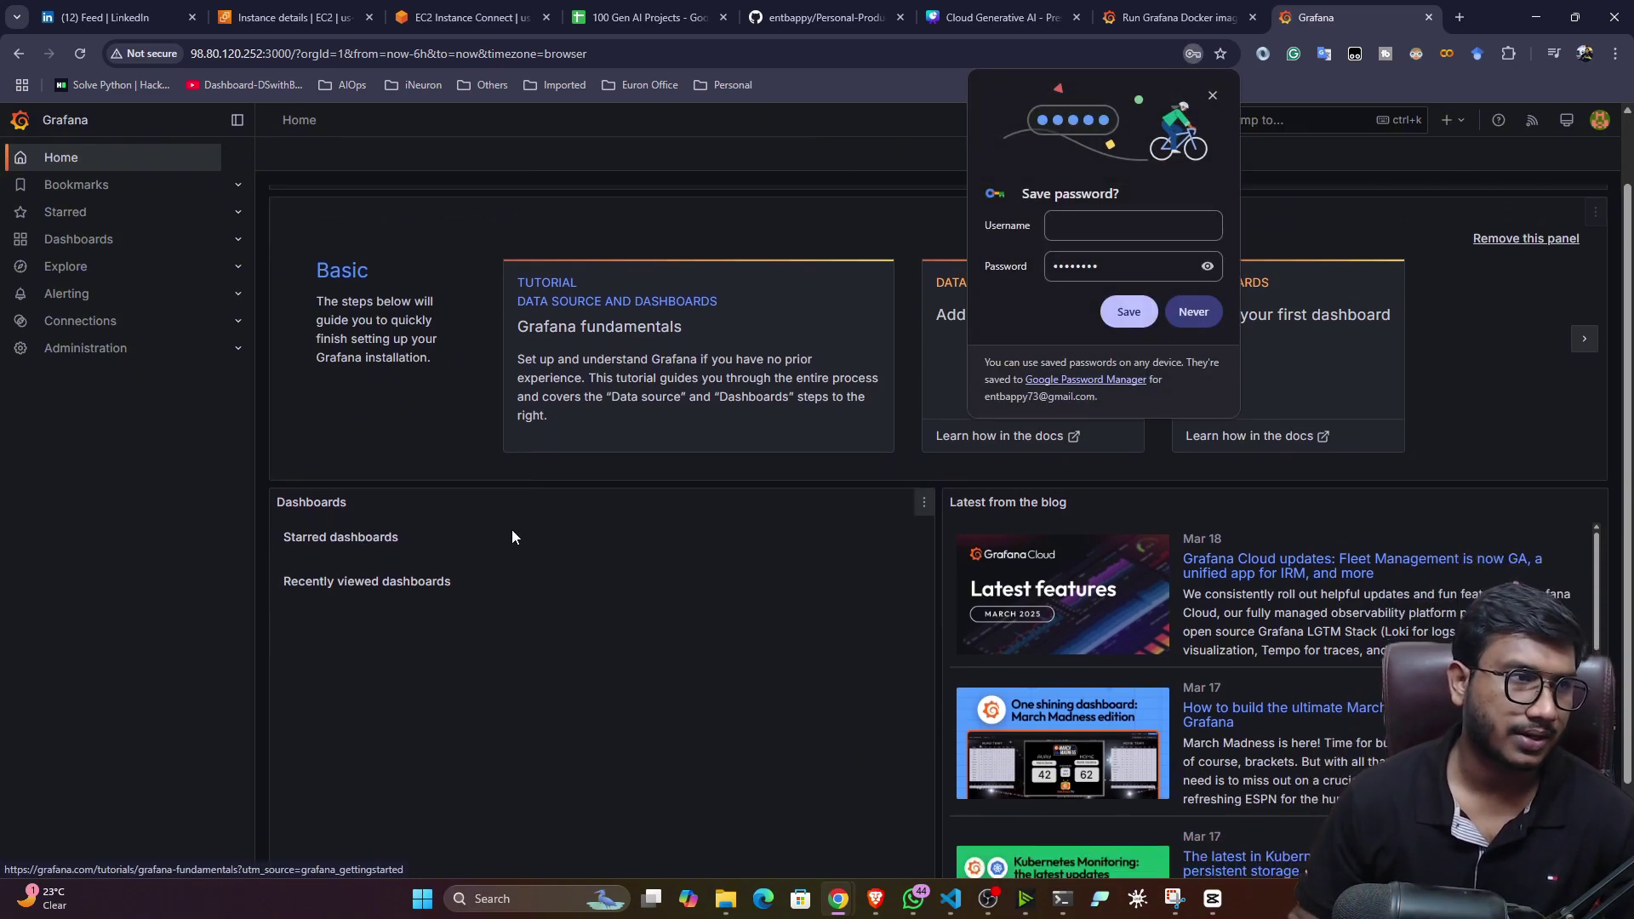
scroll(513, 529, up, 2)
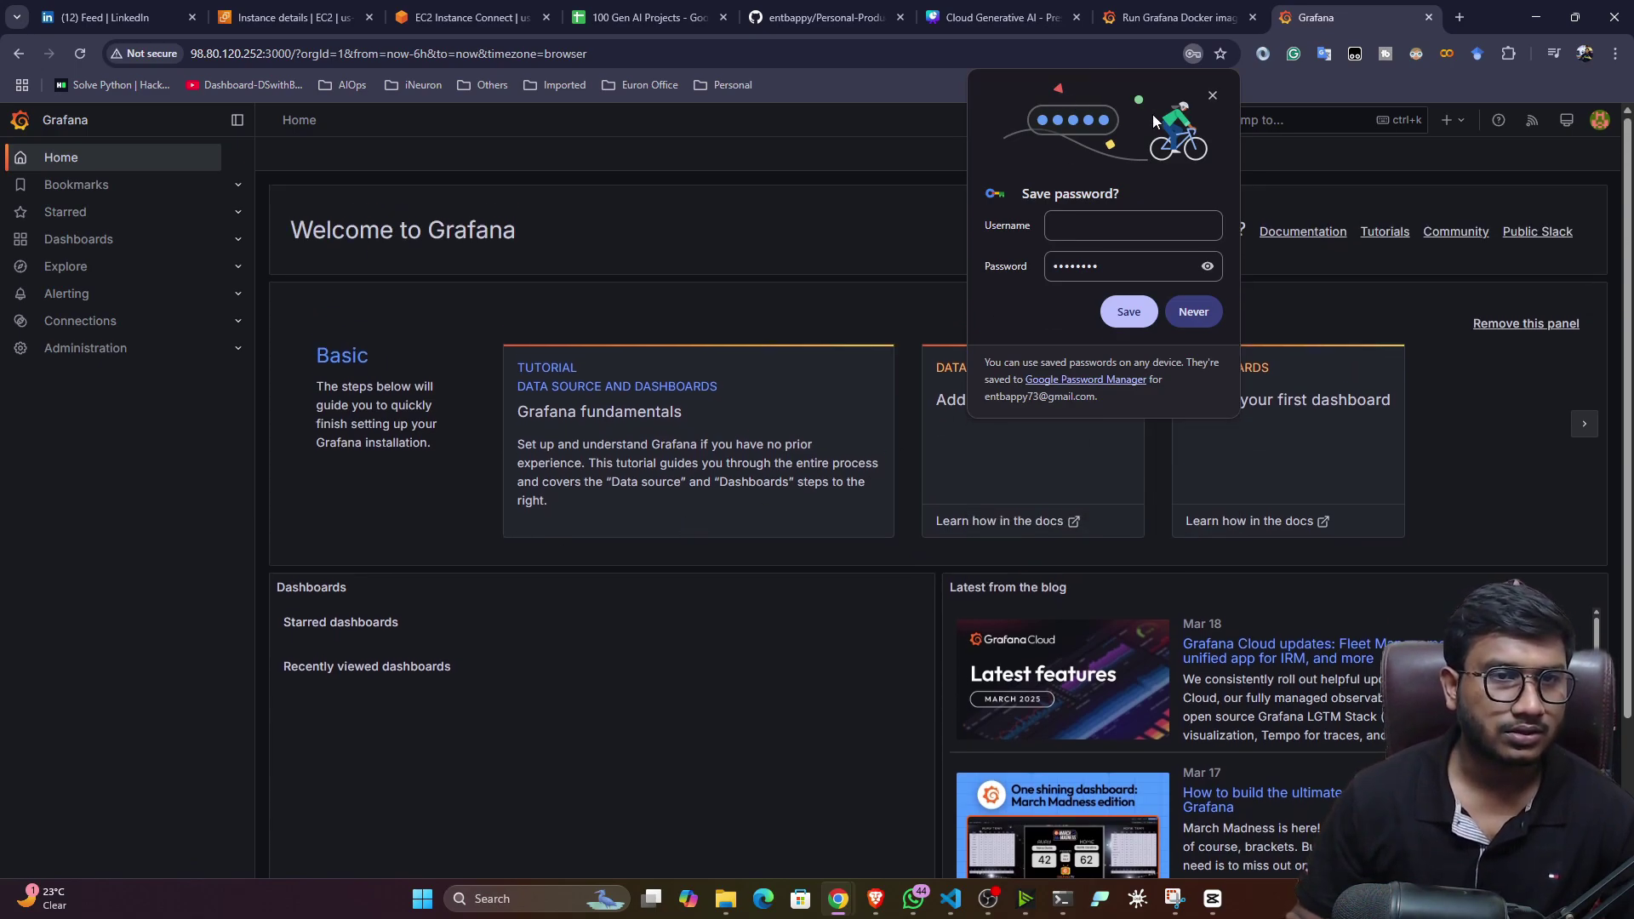
click(1213, 96)
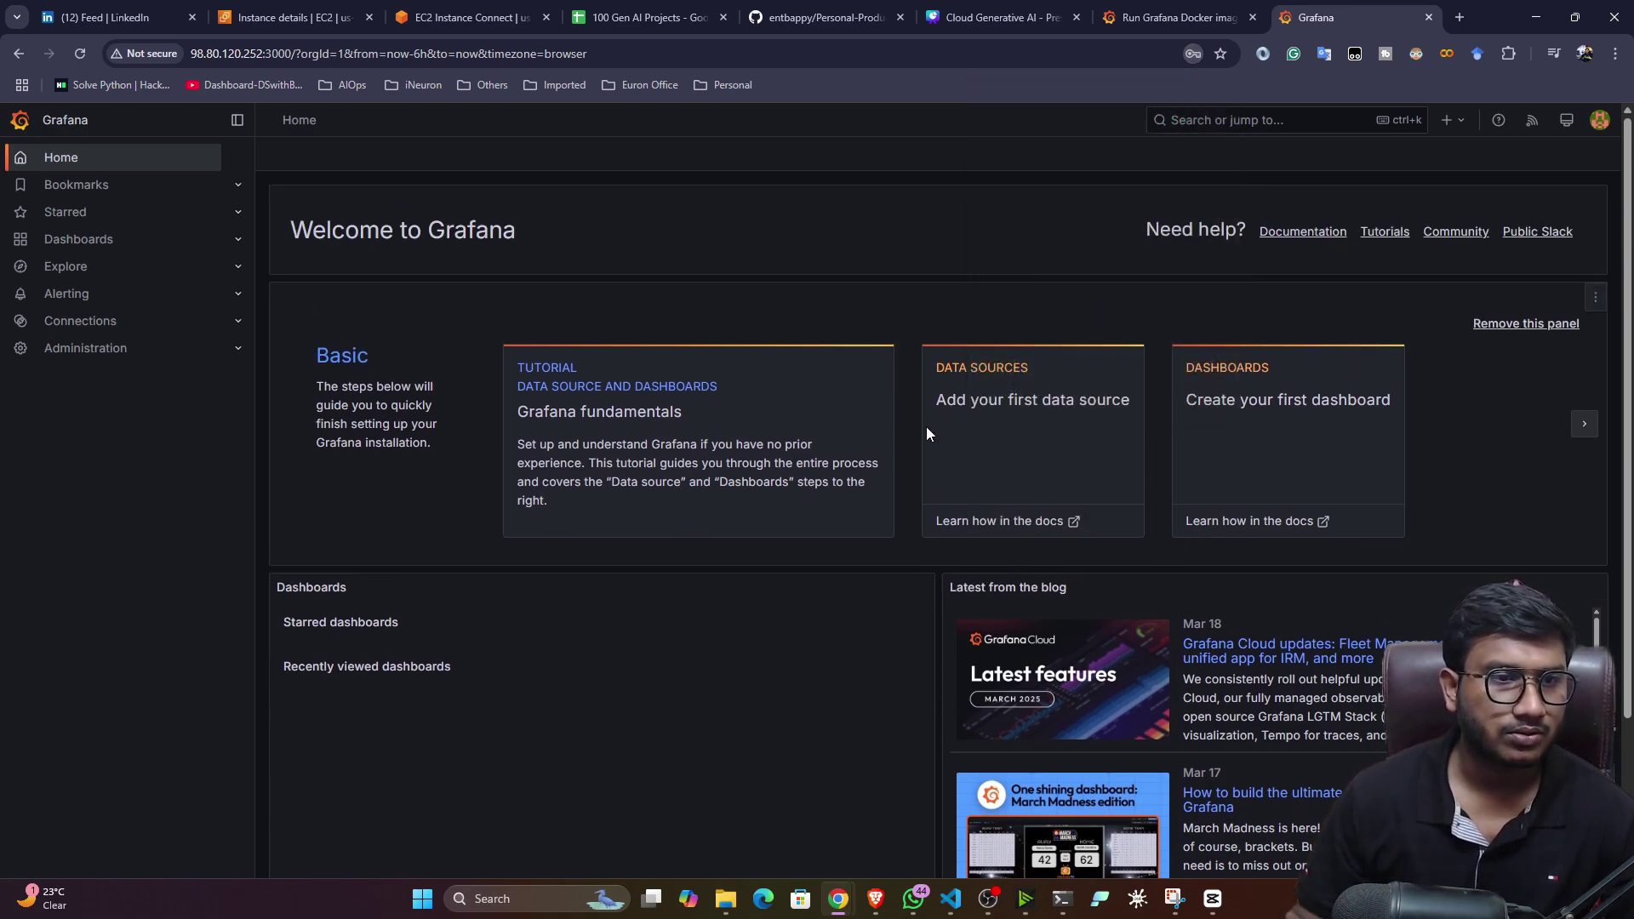
click(969, 393)
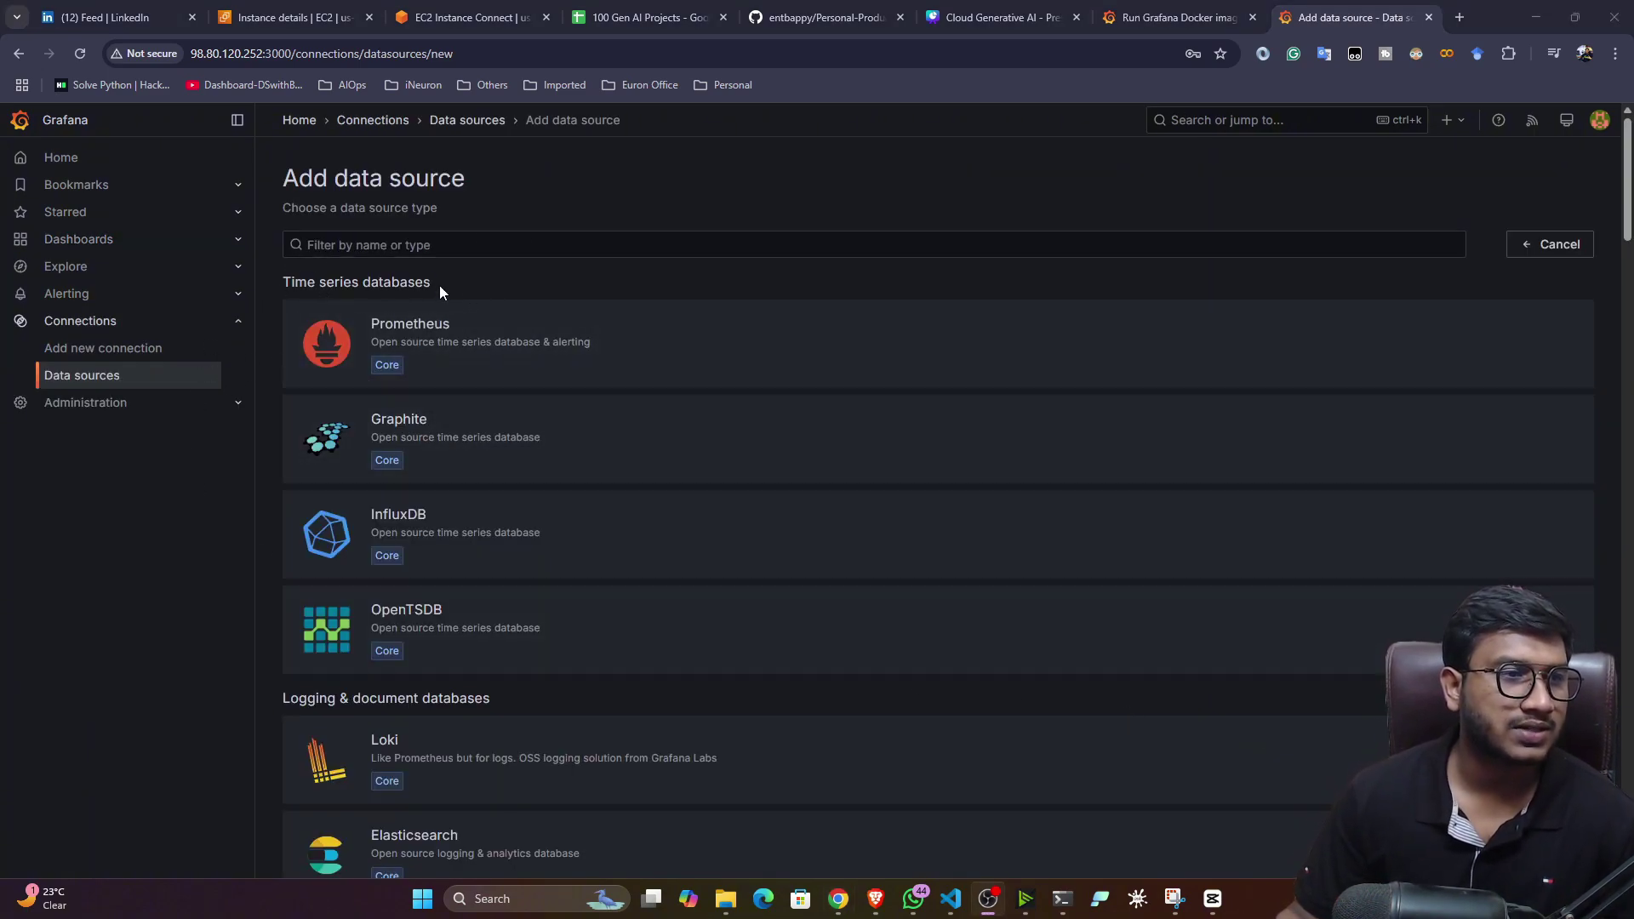
scroll(548, 528, down, 2)
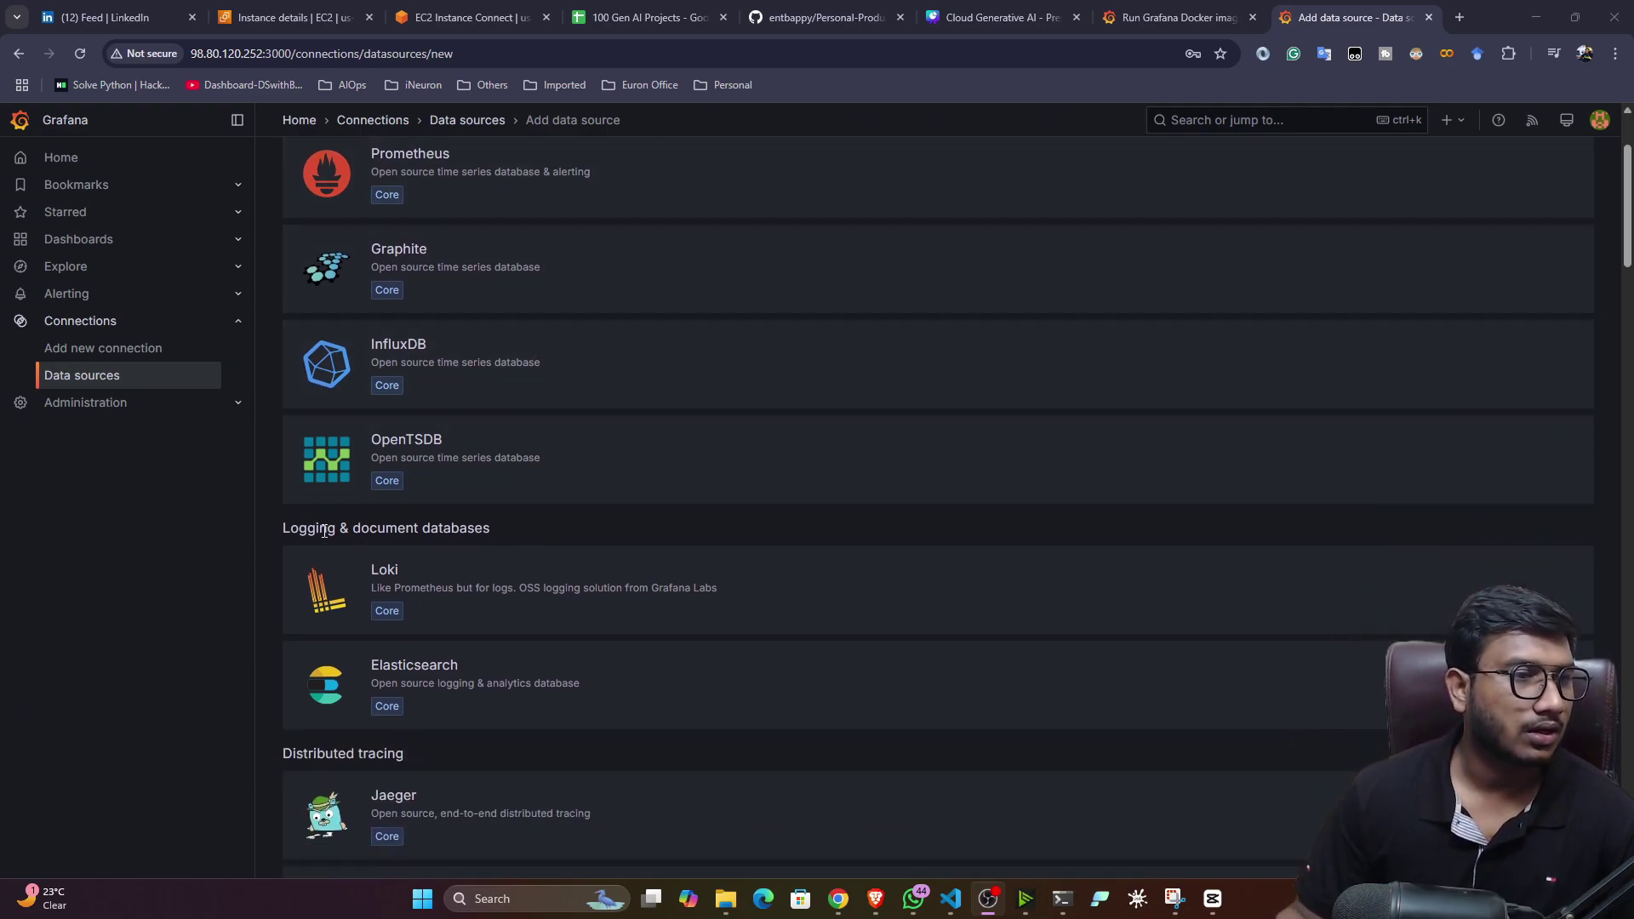
scroll(456, 565, down, 4)
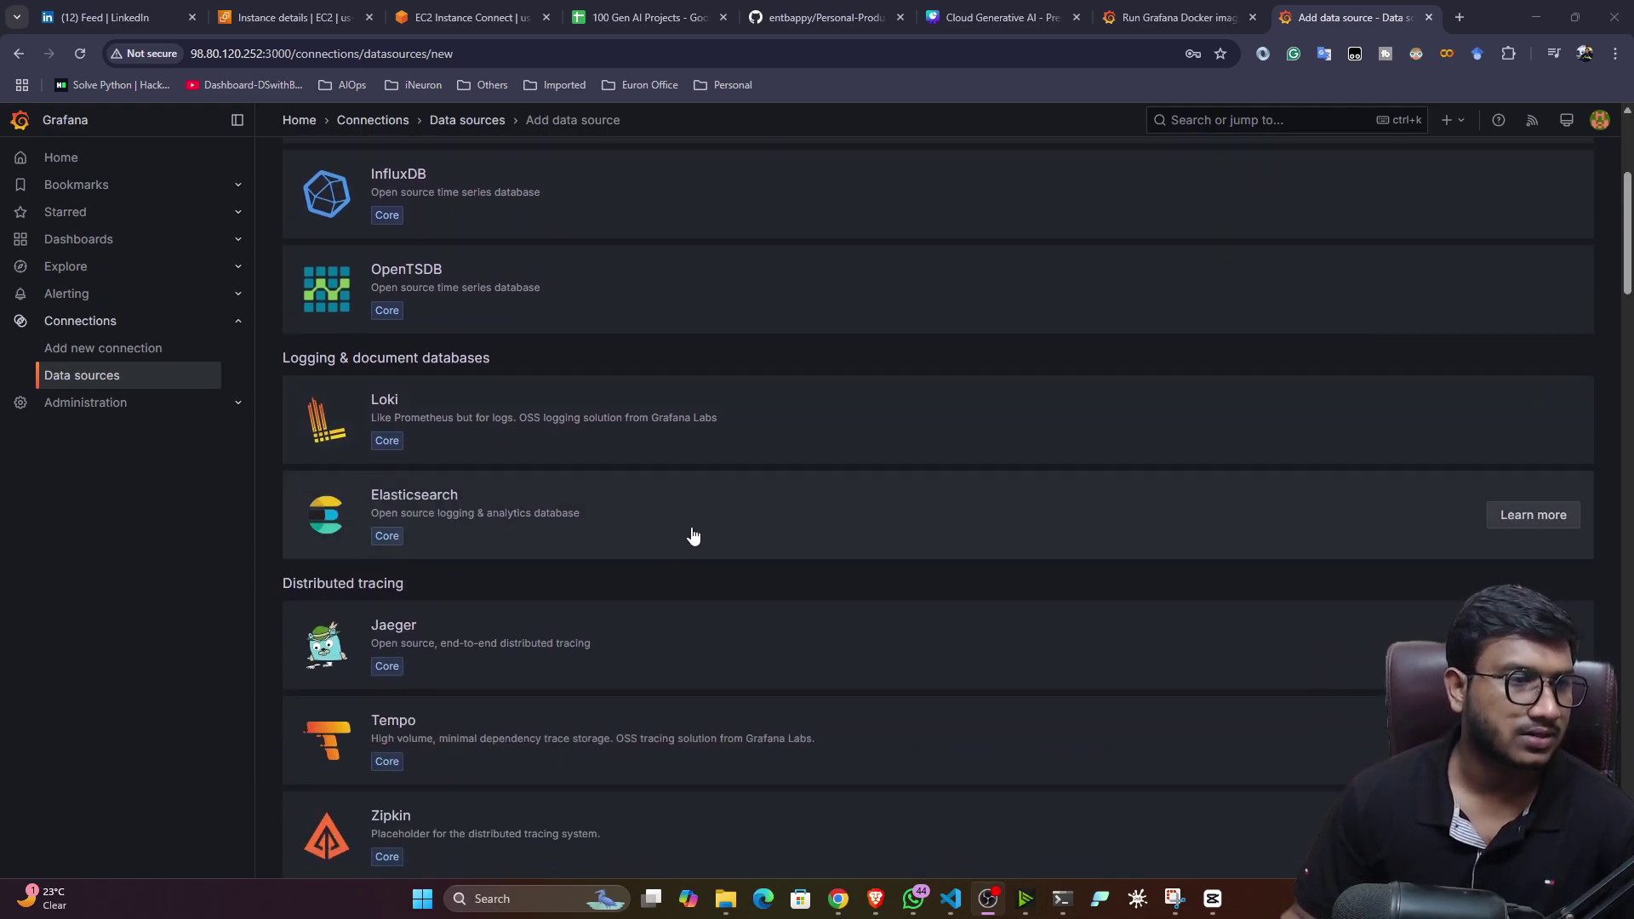
scroll(482, 485, down, 4)
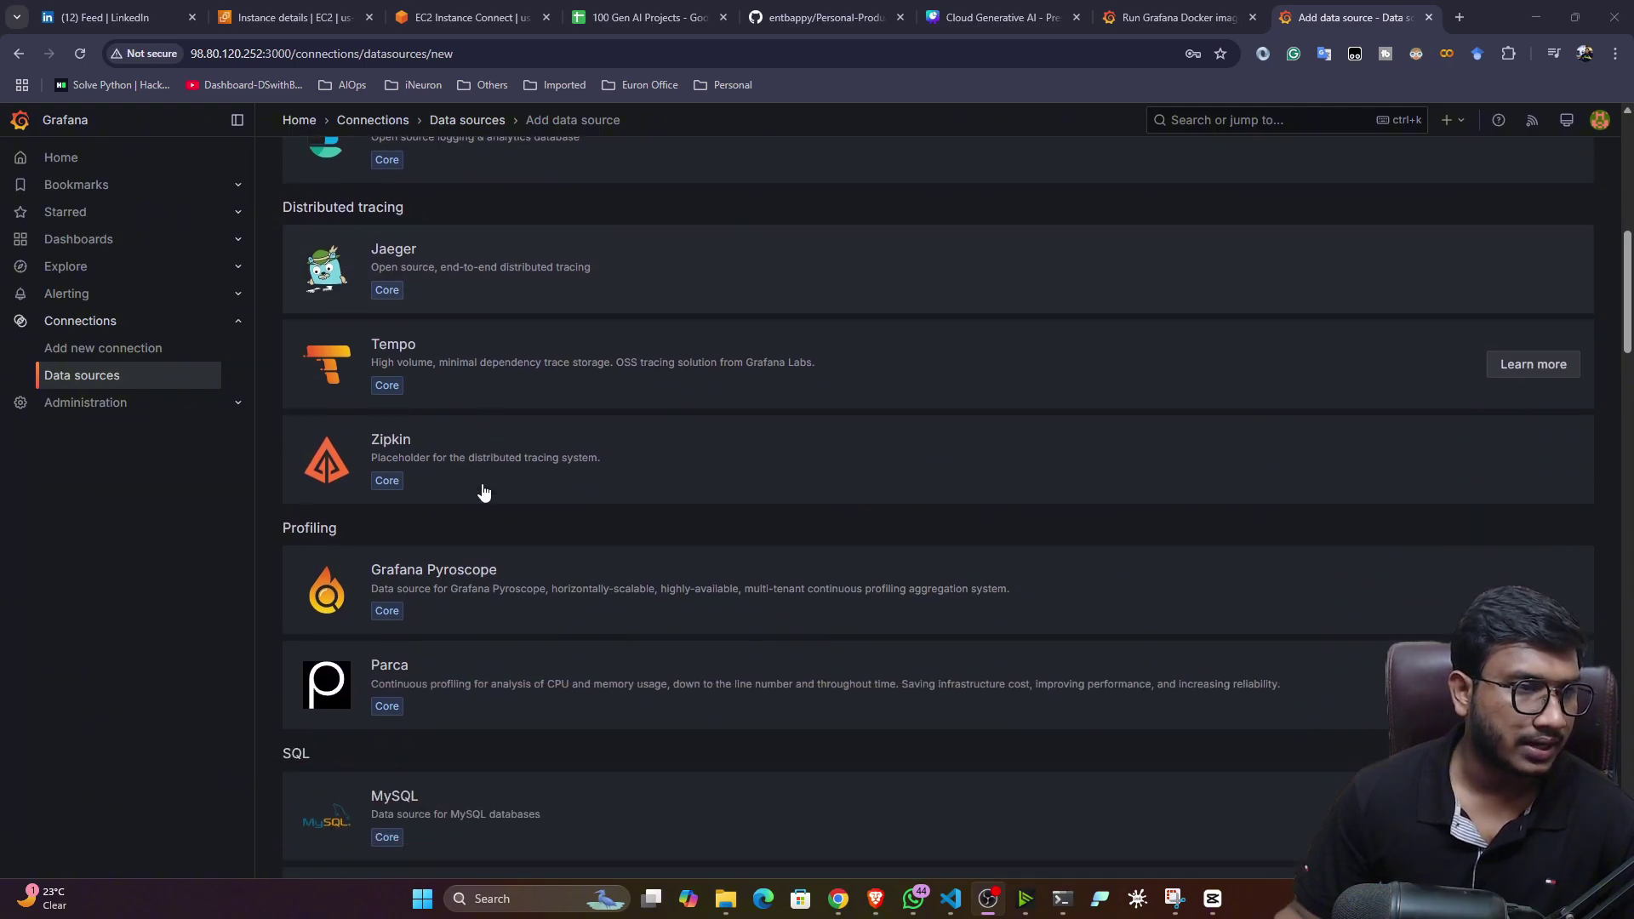
scroll(426, 556, down, 2)
scroll(383, 545, down, 5)
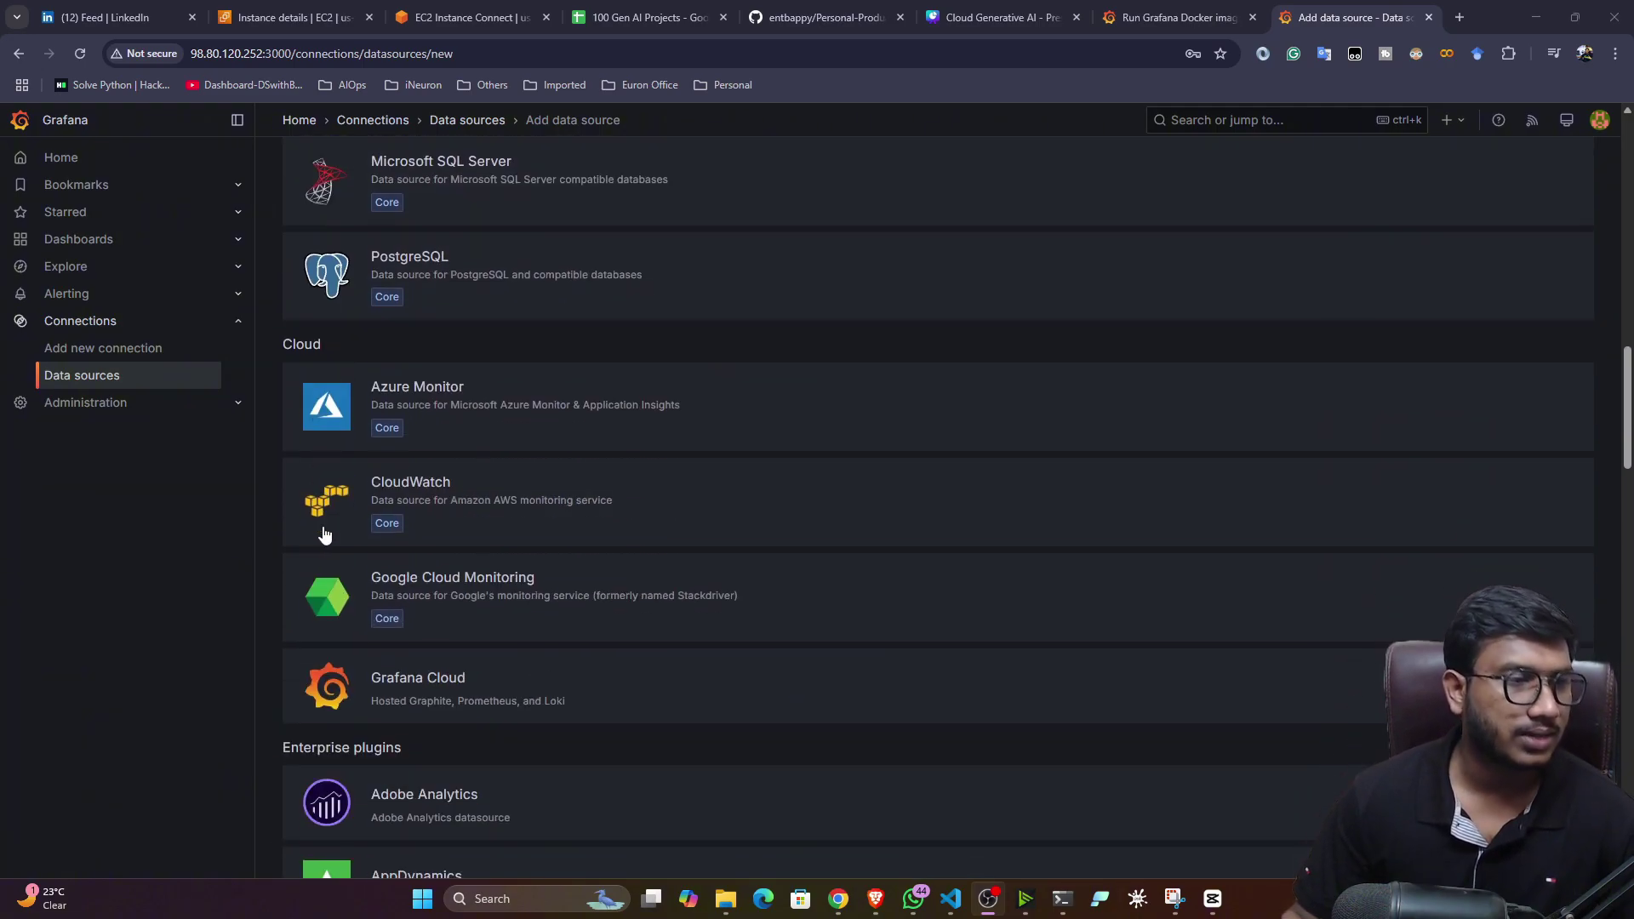
scroll(441, 478, down, 4)
scroll(325, 417, down, 15)
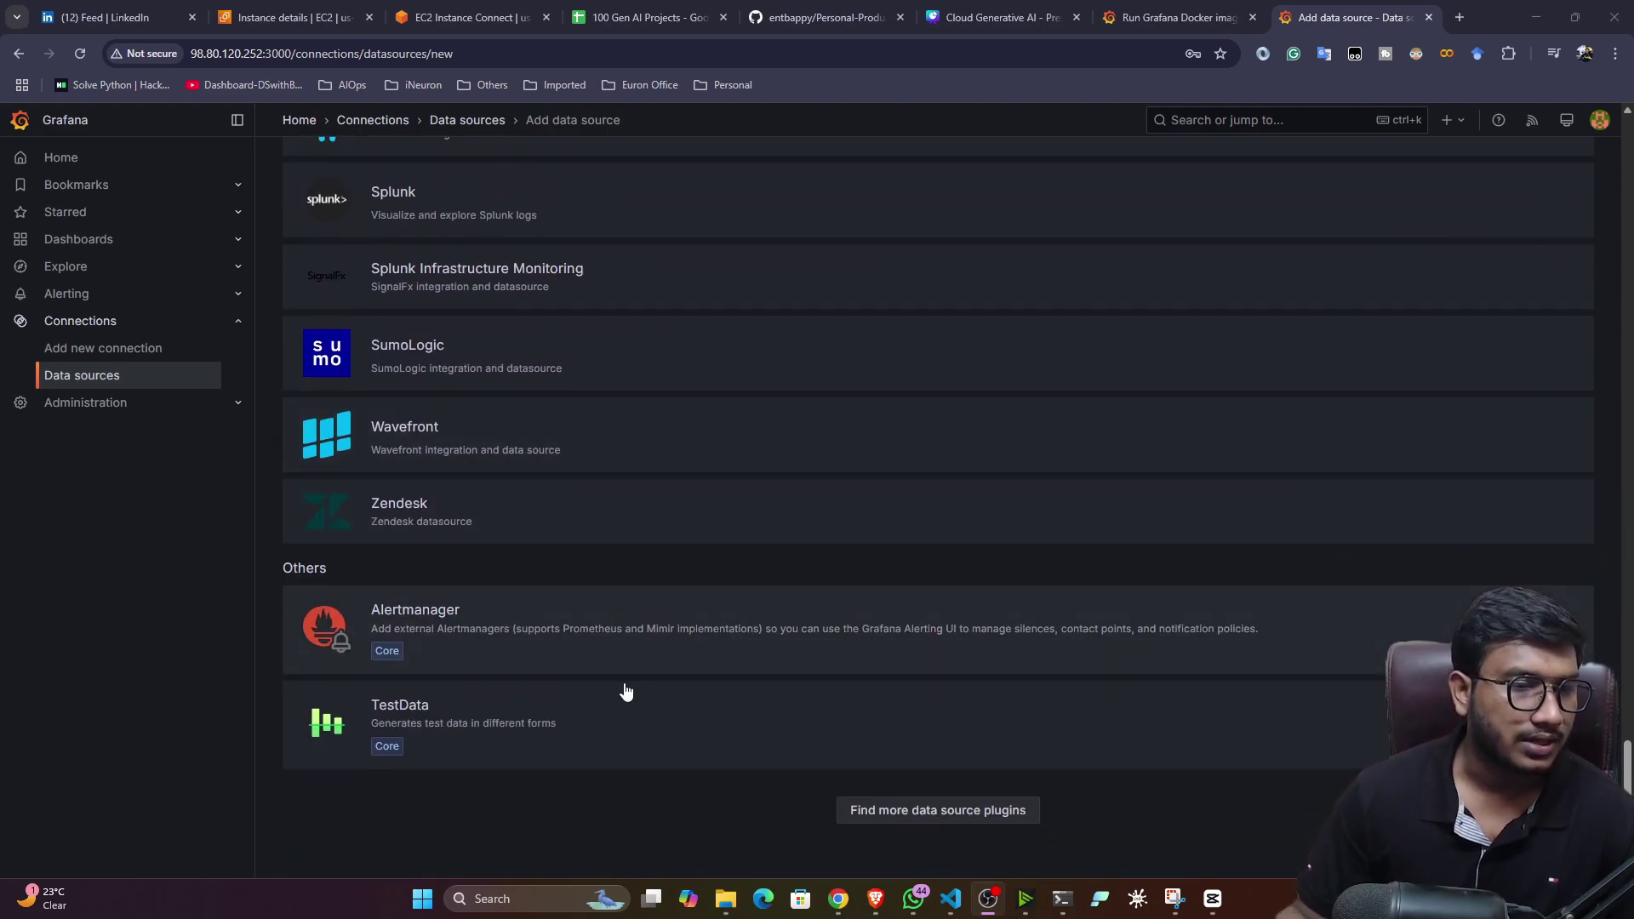
scroll(623, 693, up, 1)
scroll(955, 806, down, 1)
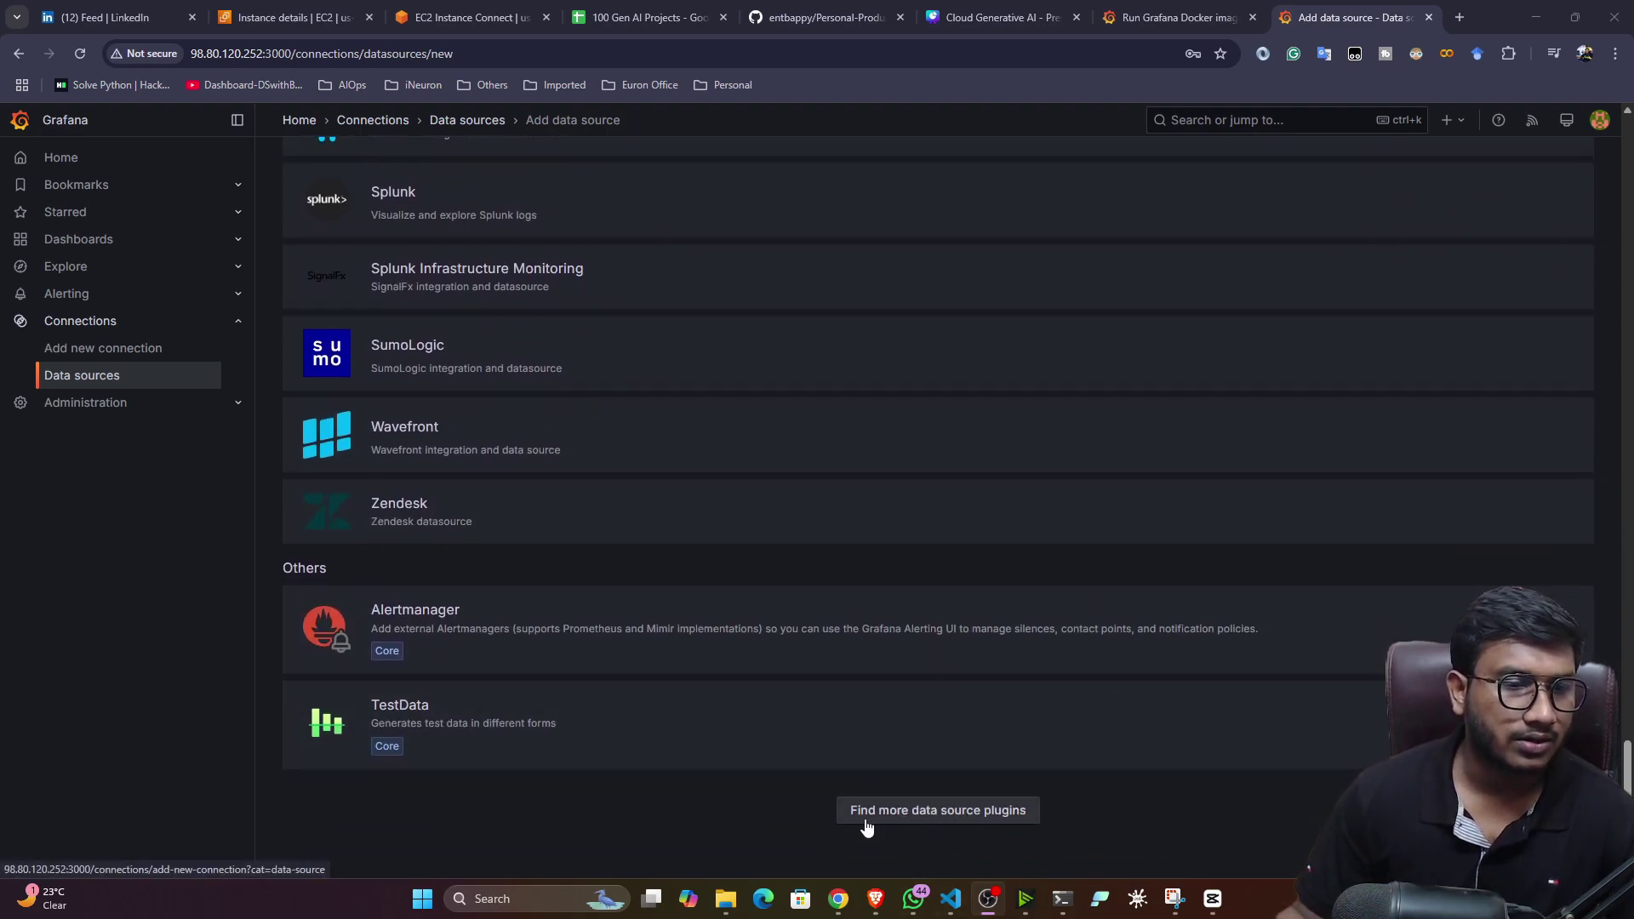
scroll(540, 710, up, 8)
scroll(539, 710, up, 20)
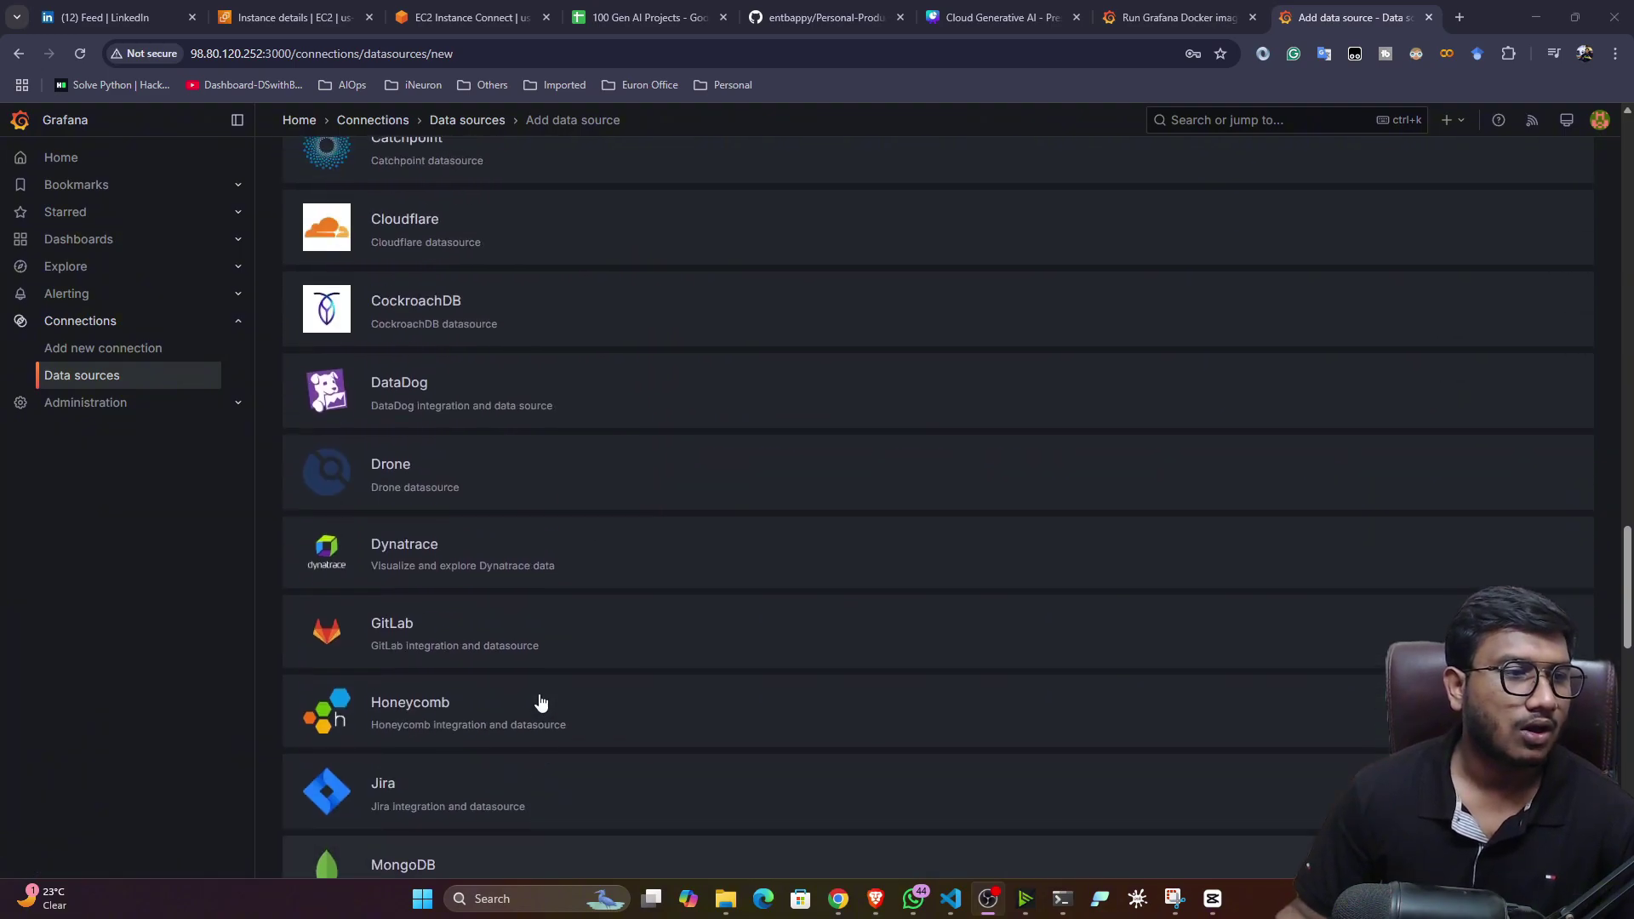
scroll(451, 664, up, 3)
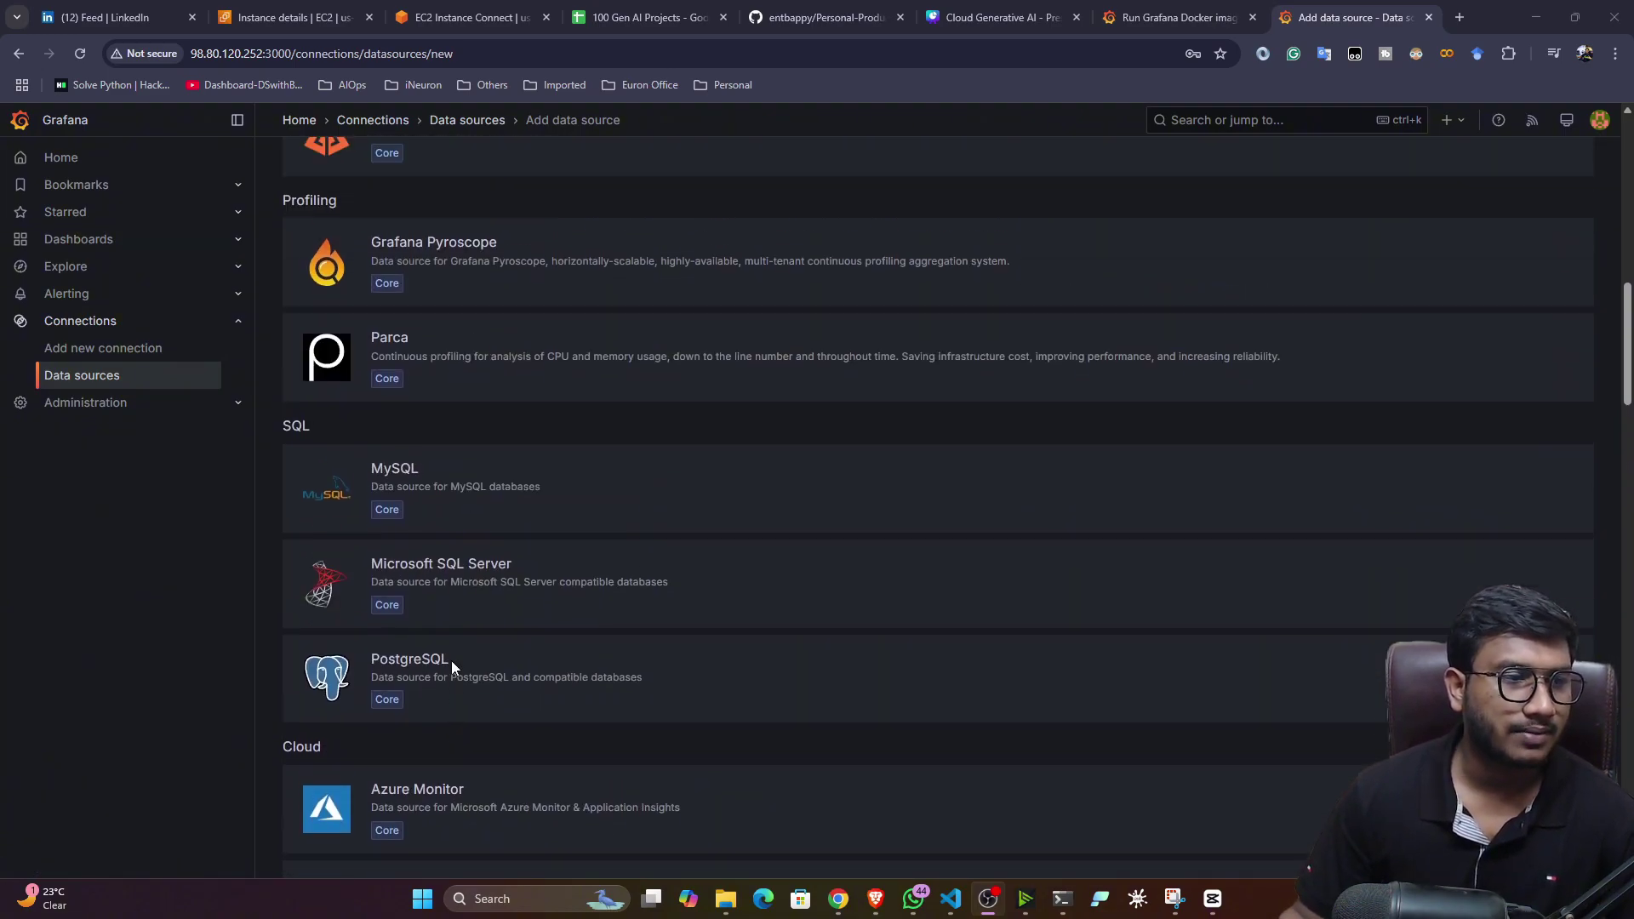
scroll(453, 664, down, 3)
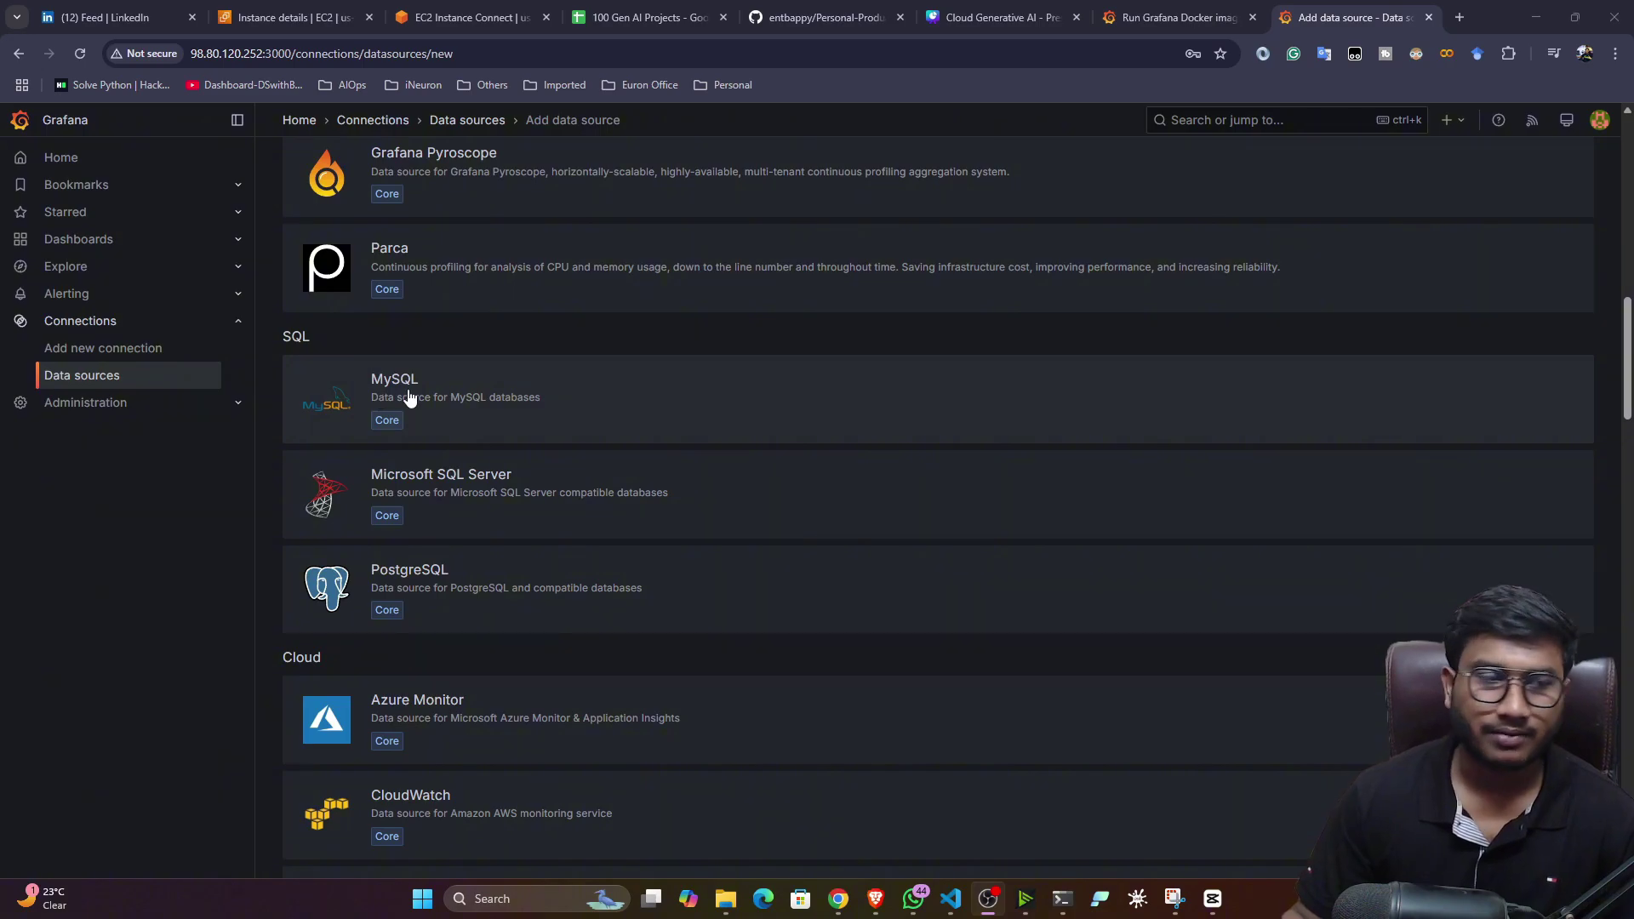
scroll(496, 484, up, 14)
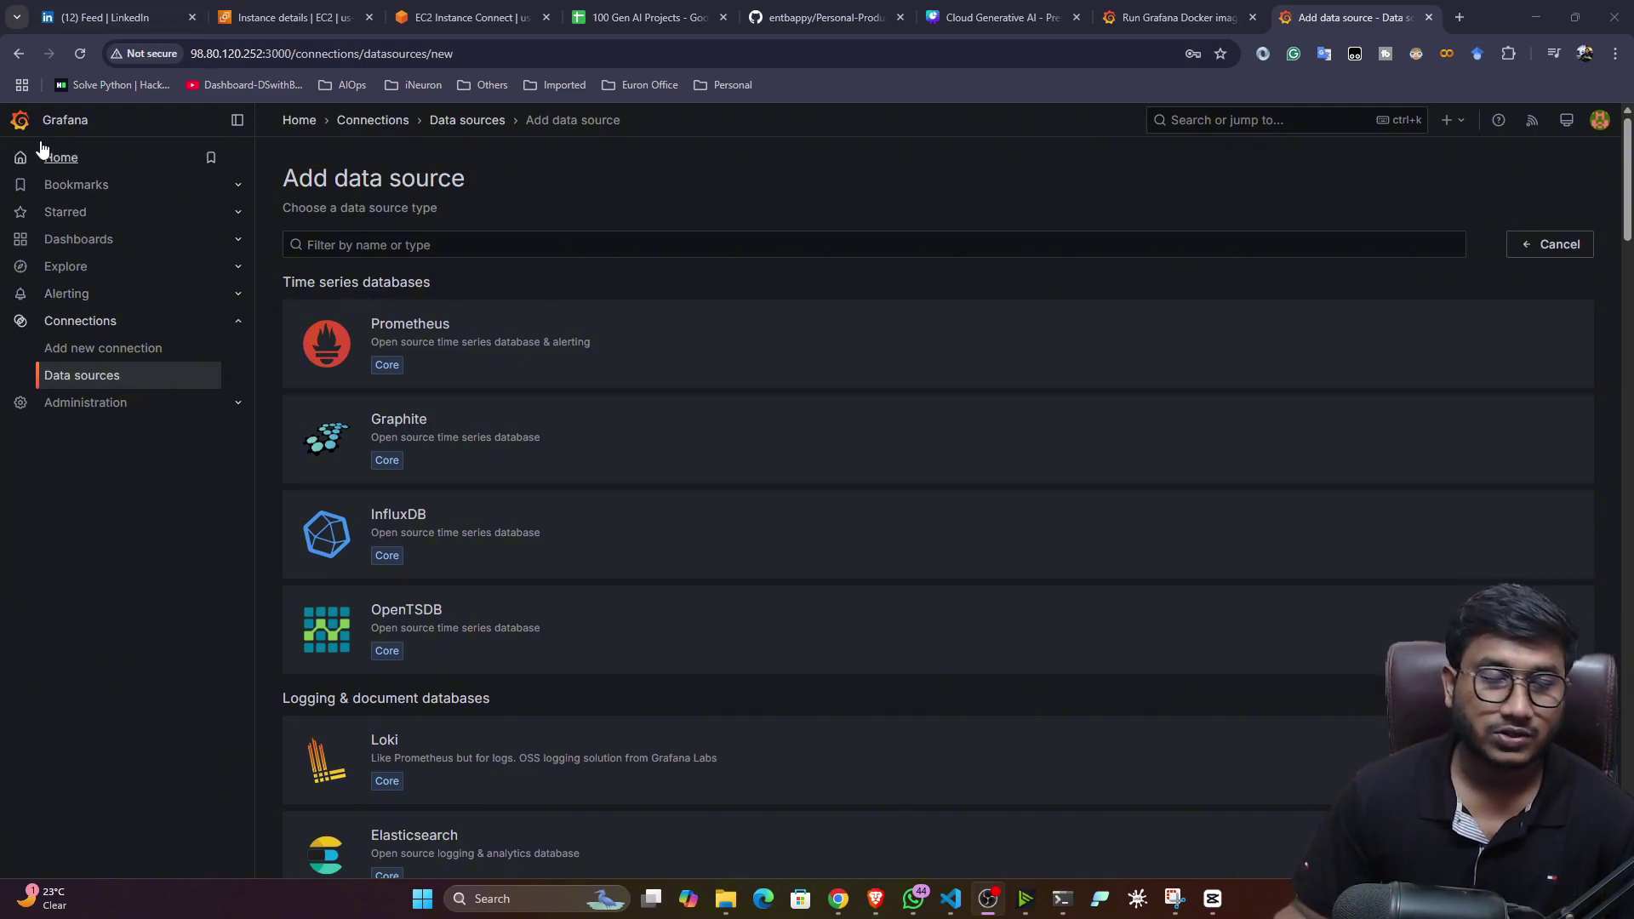
- Search for Prometheus in a new tab and open the official Prometheus website
click(1459, 16)
text(pr)
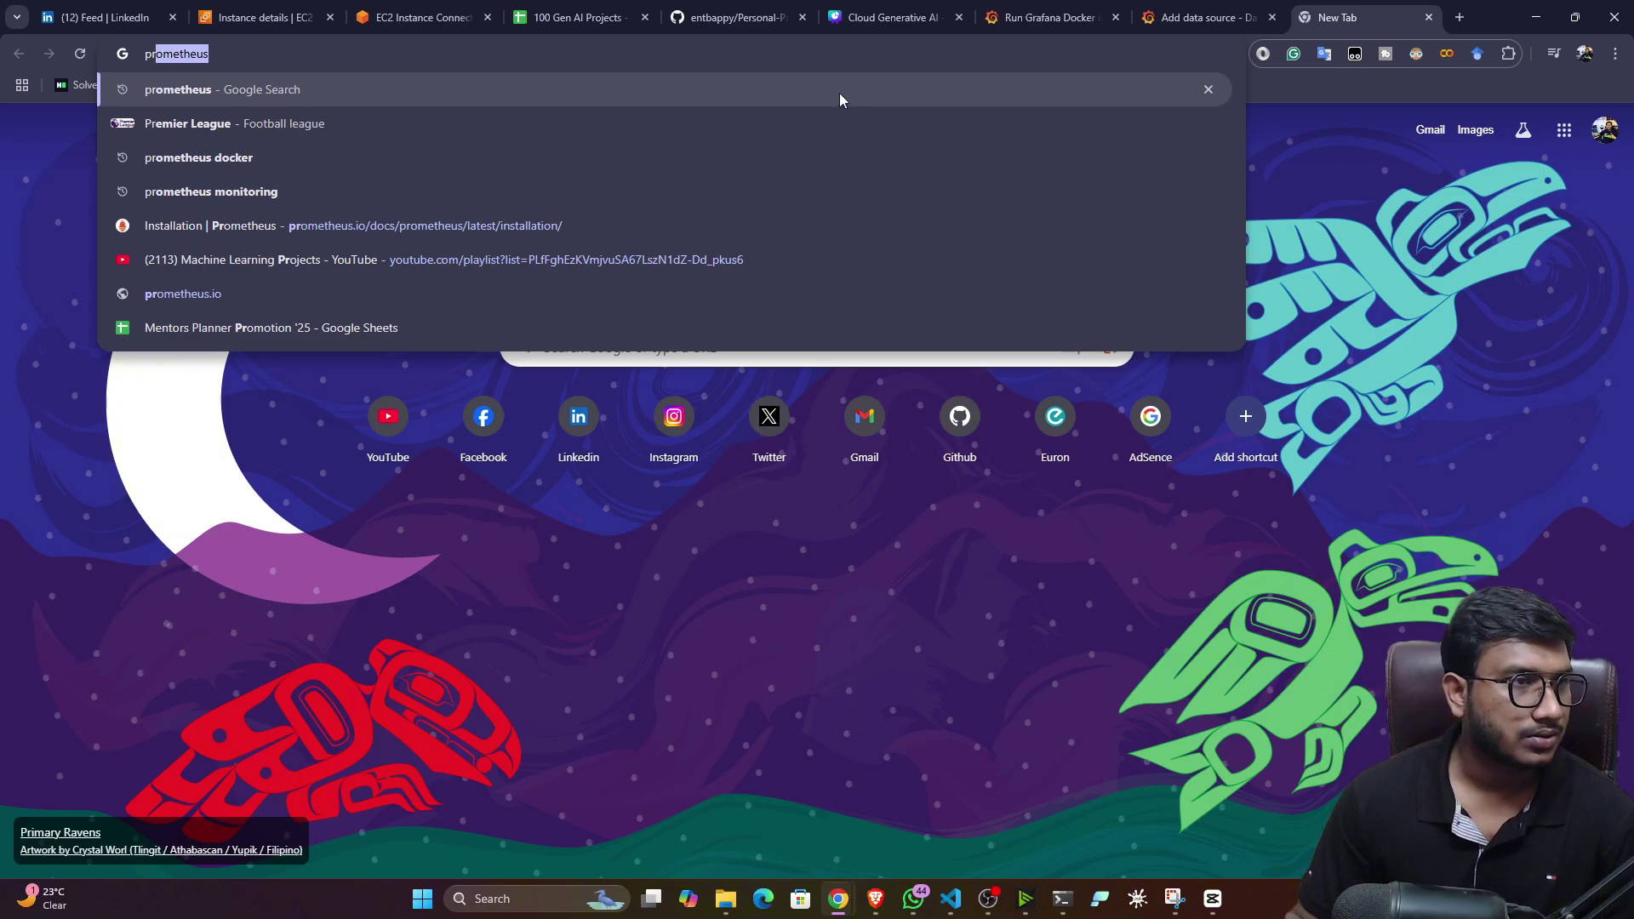
click(298, 204)
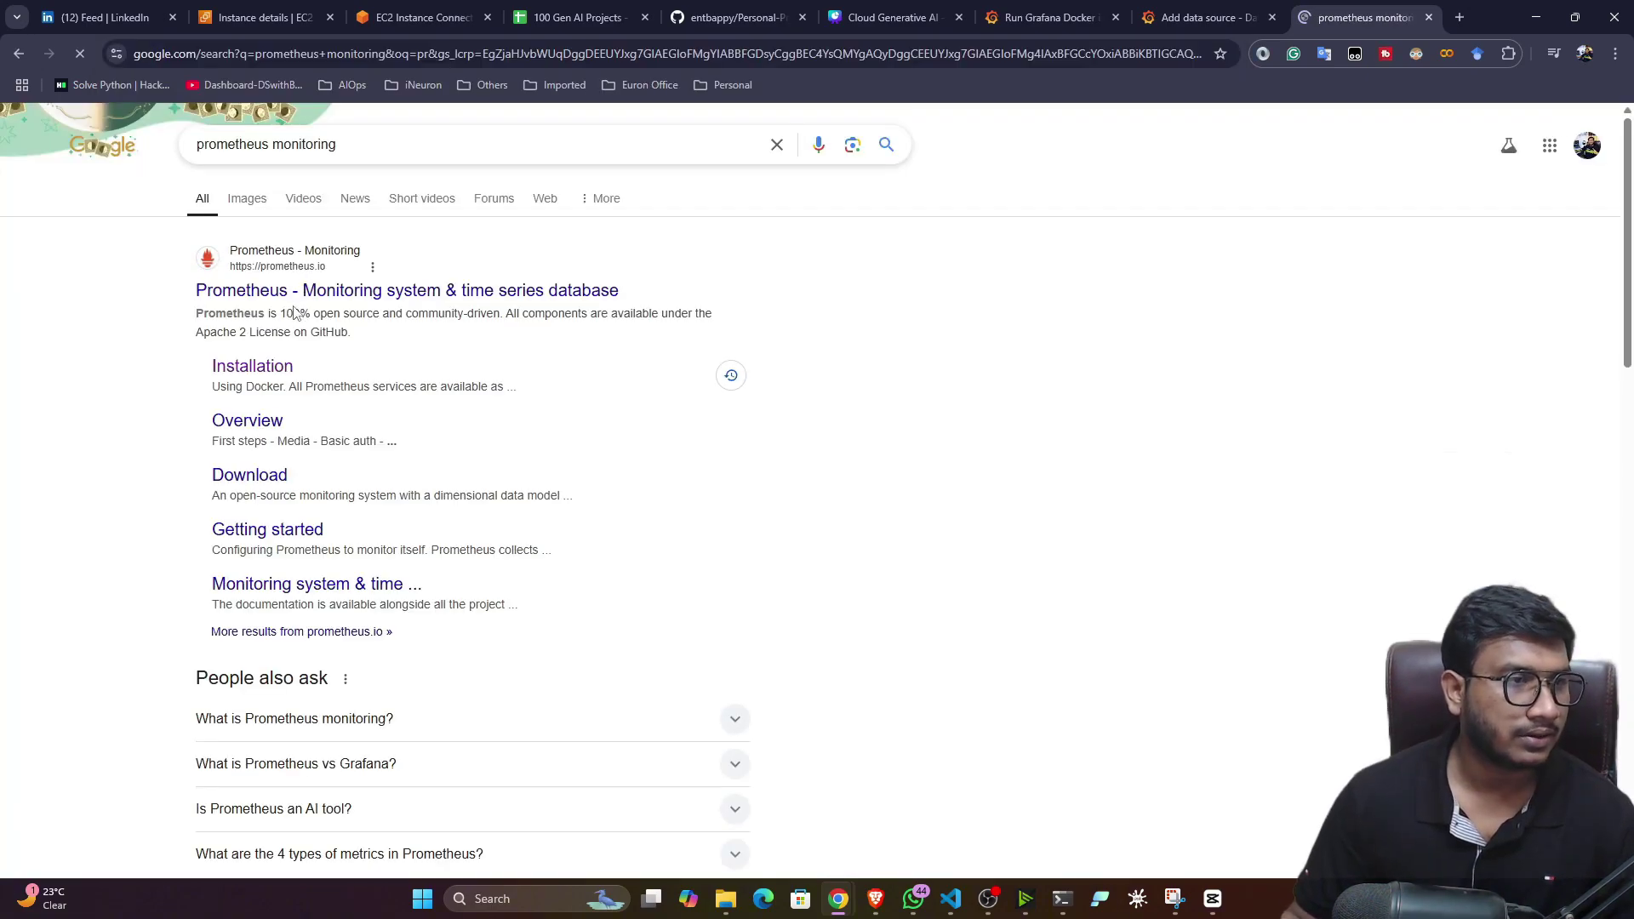
click(274, 294)
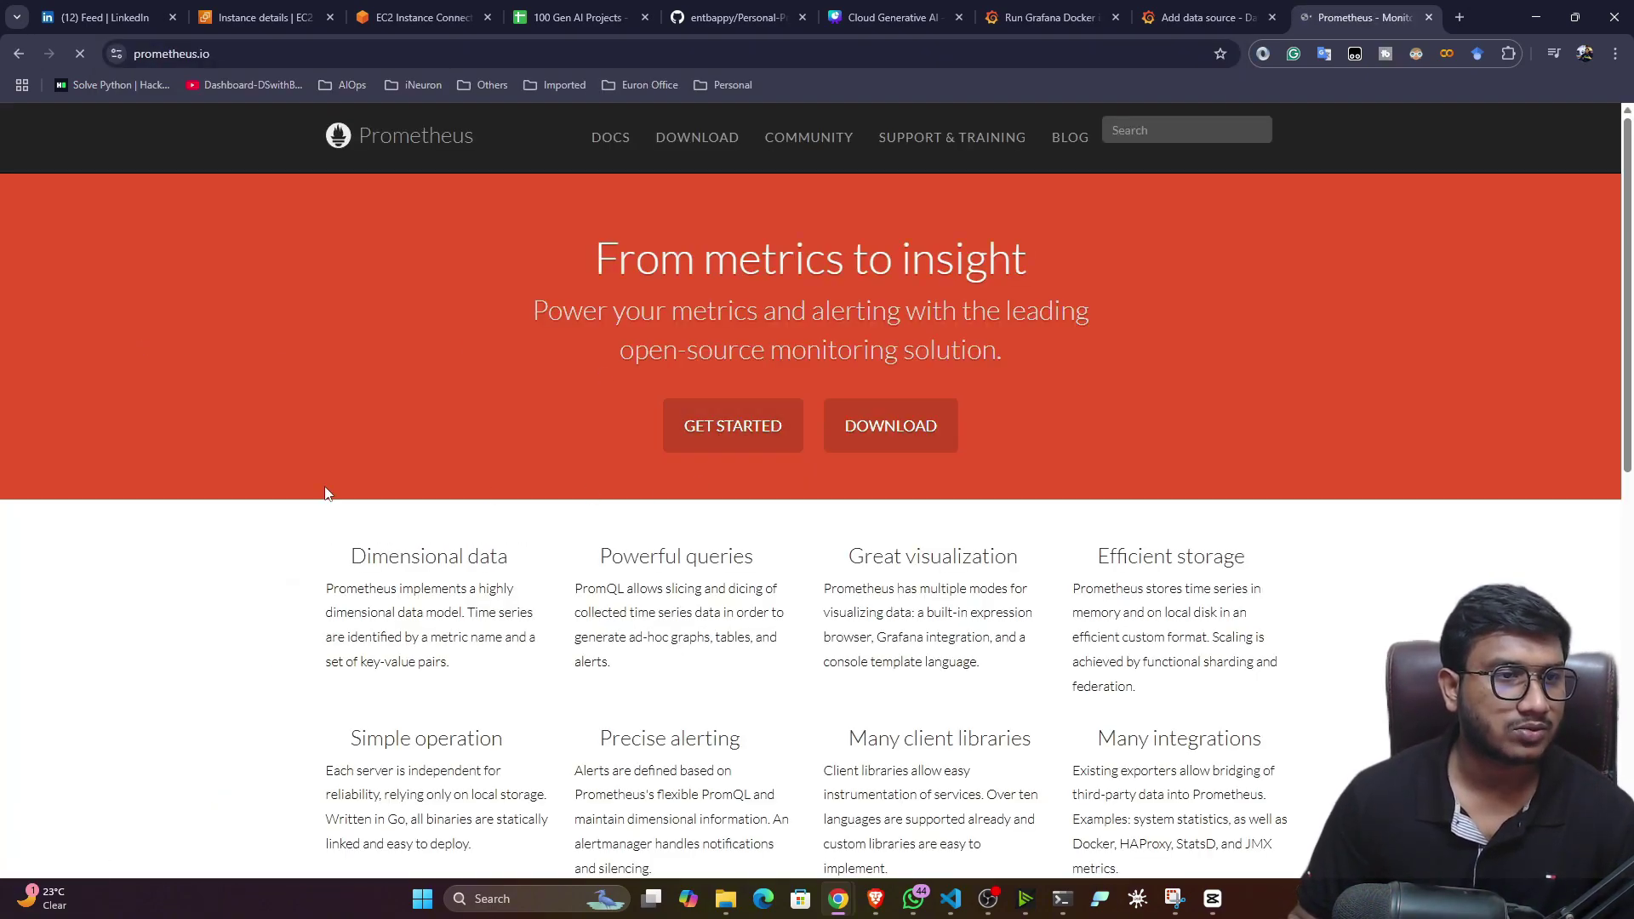
scroll(264, 506, down, 15)
scroll(260, 493, up, 15)
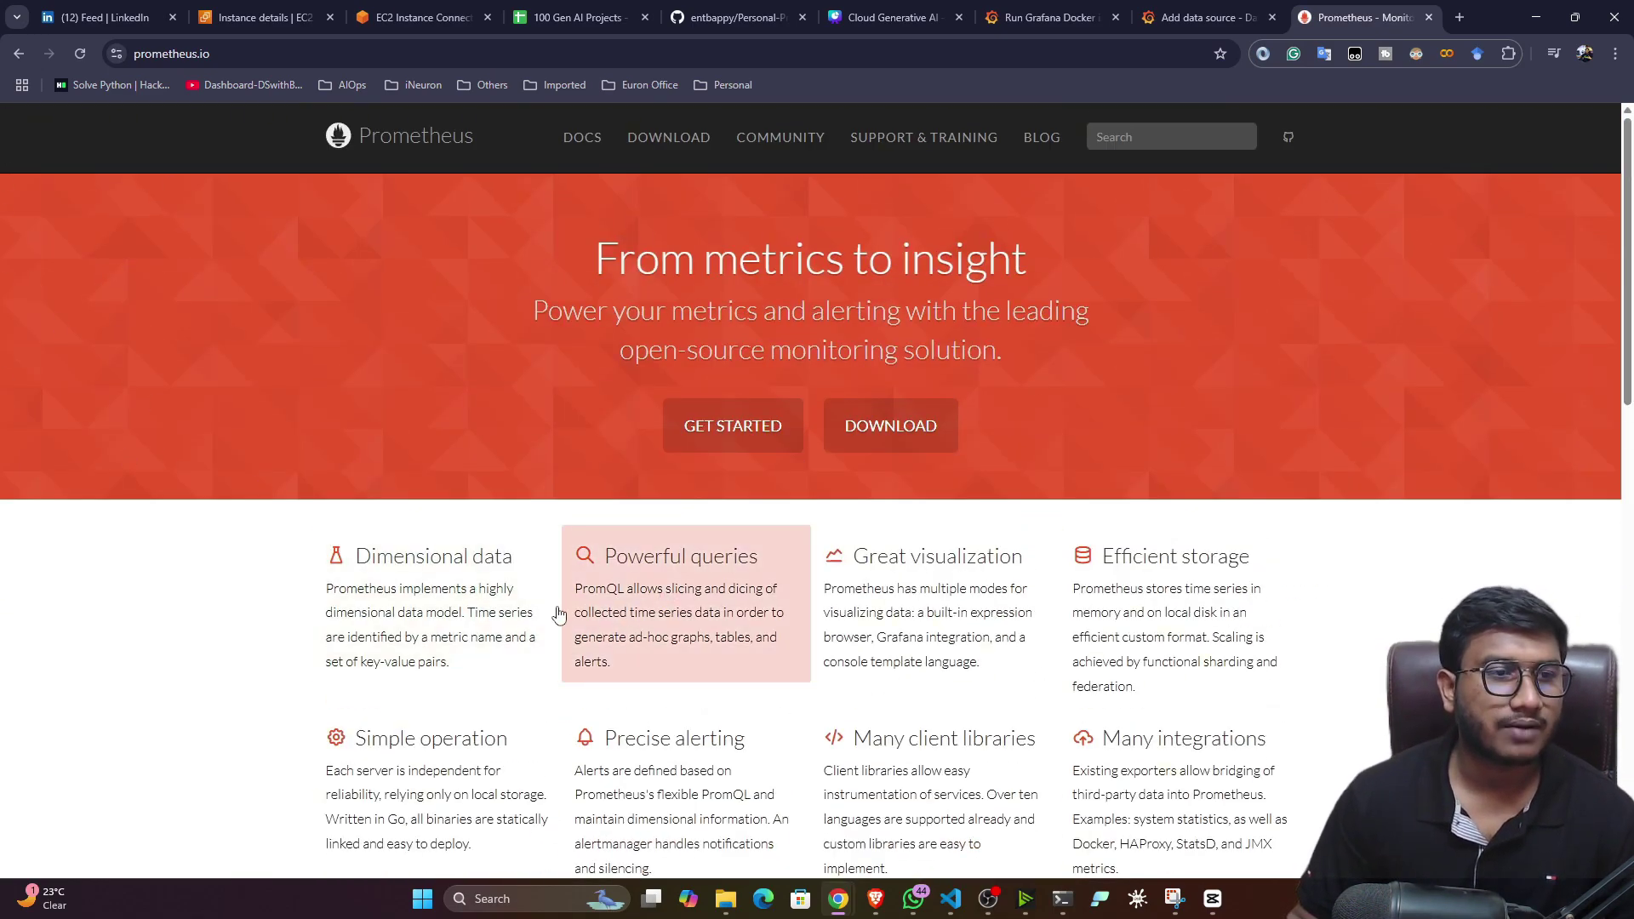
scroll(408, 619, down, 10)
scroll(409, 618, down, 3)
scroll(408, 618, up, 15)
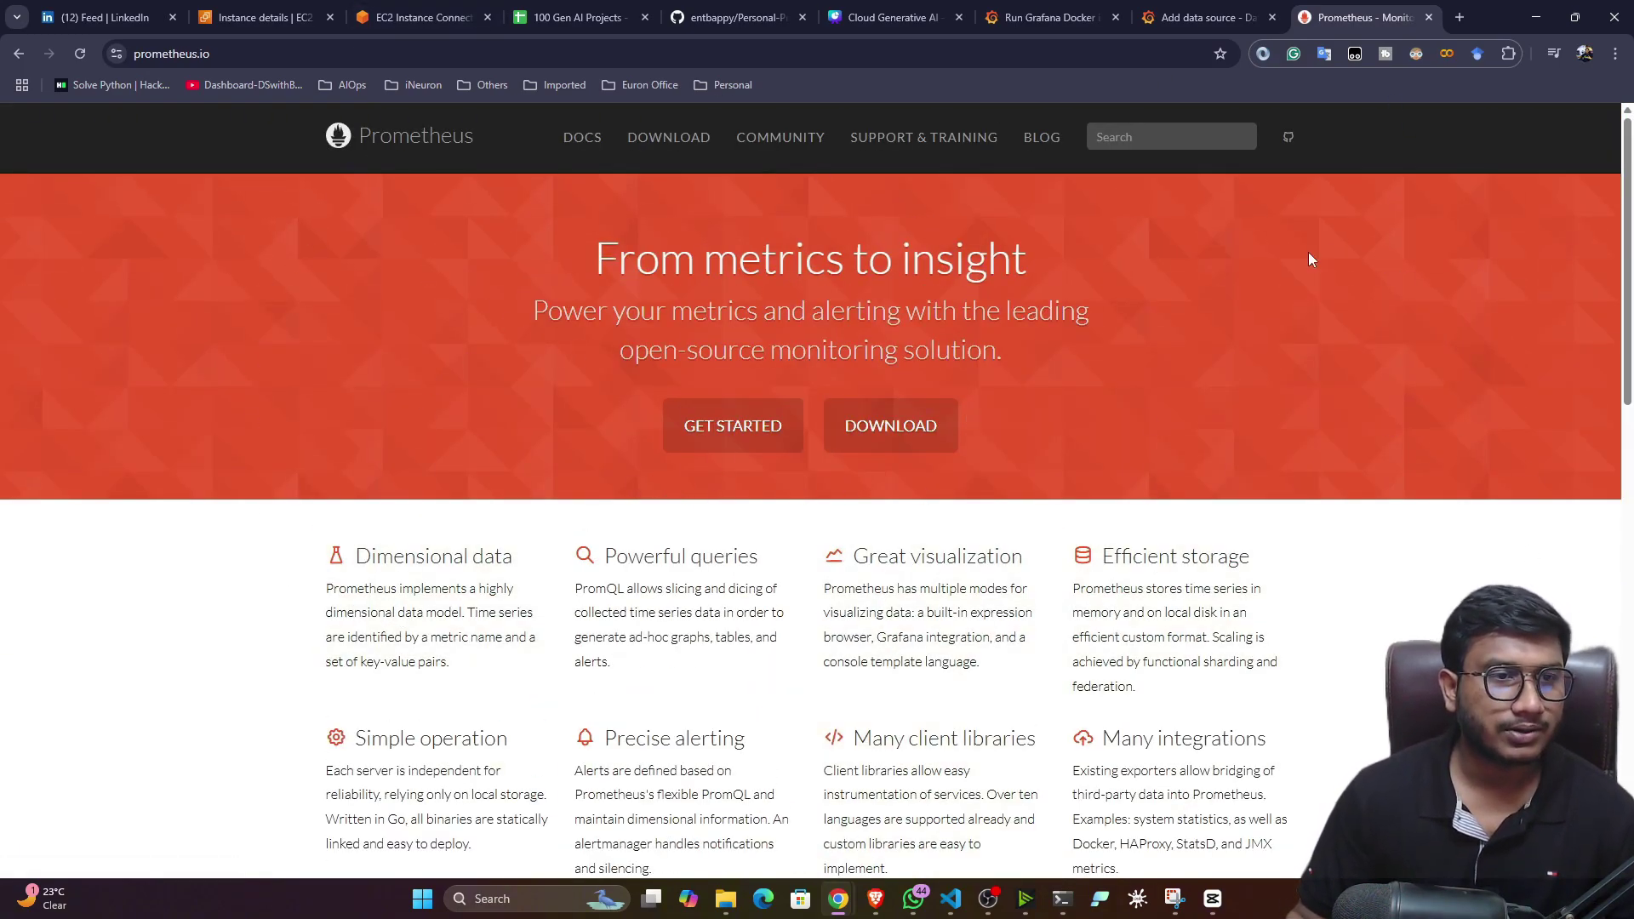
- Search 'prometheus docker install' and select the docker run command on the installation page
click(1452, 22)
text(pro)
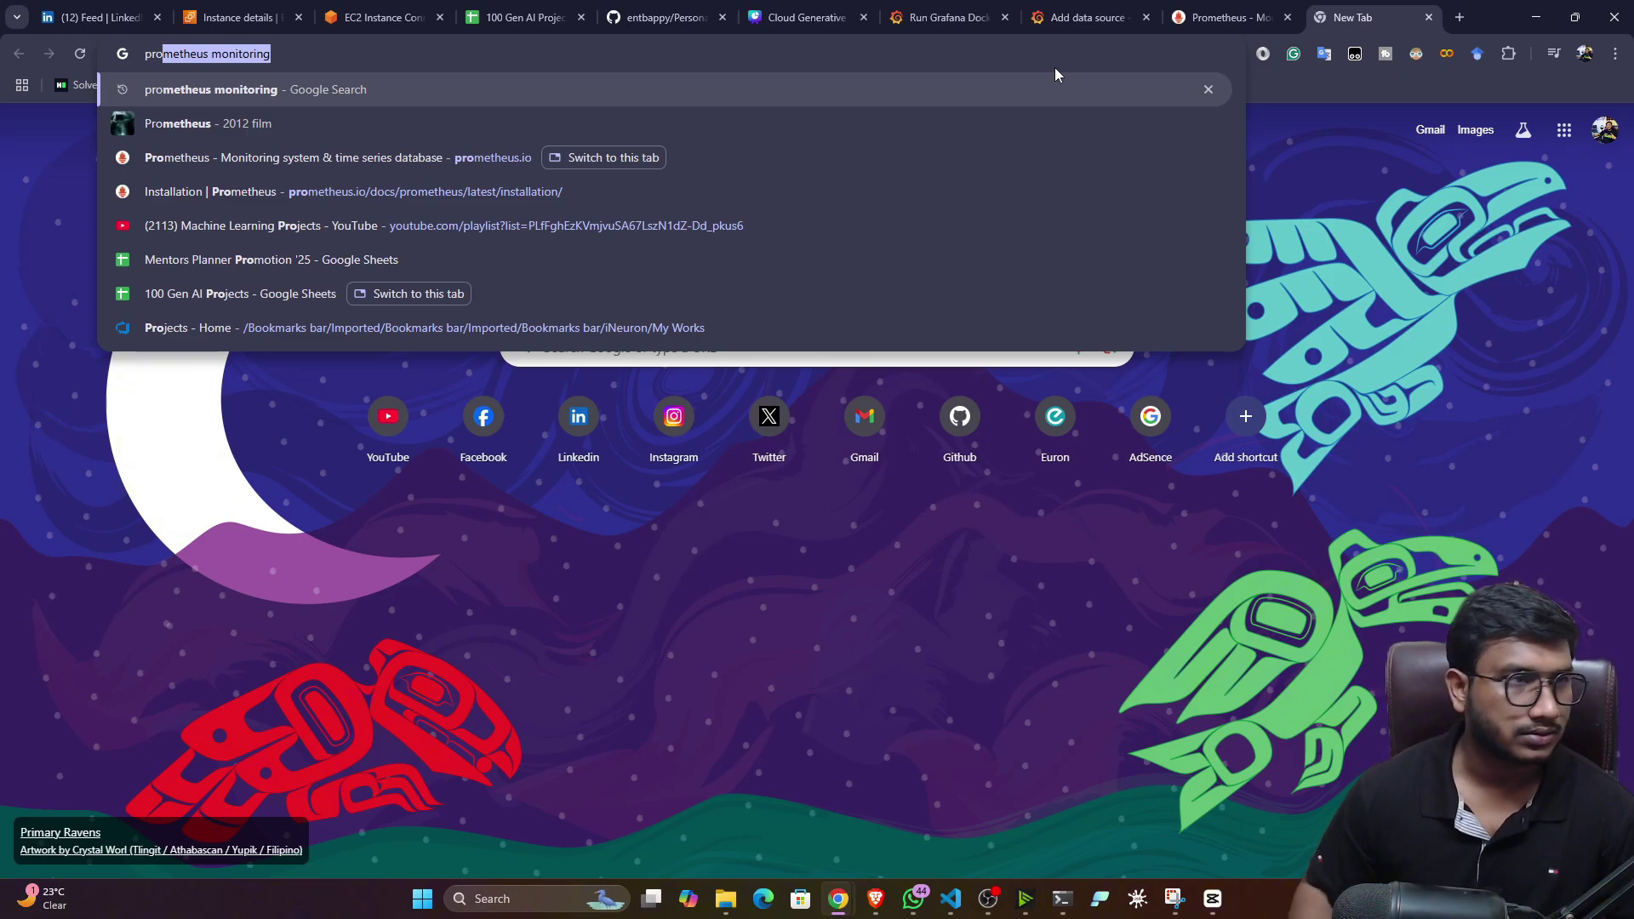
key(Right)
key(BackSpace)
key(BackSpace)
key(BackSpace)
key(BackSpace)
key(BackSpace)
key(BackSpace)
key(BackSpace)
key(BackSpace)
key(BackSpace)
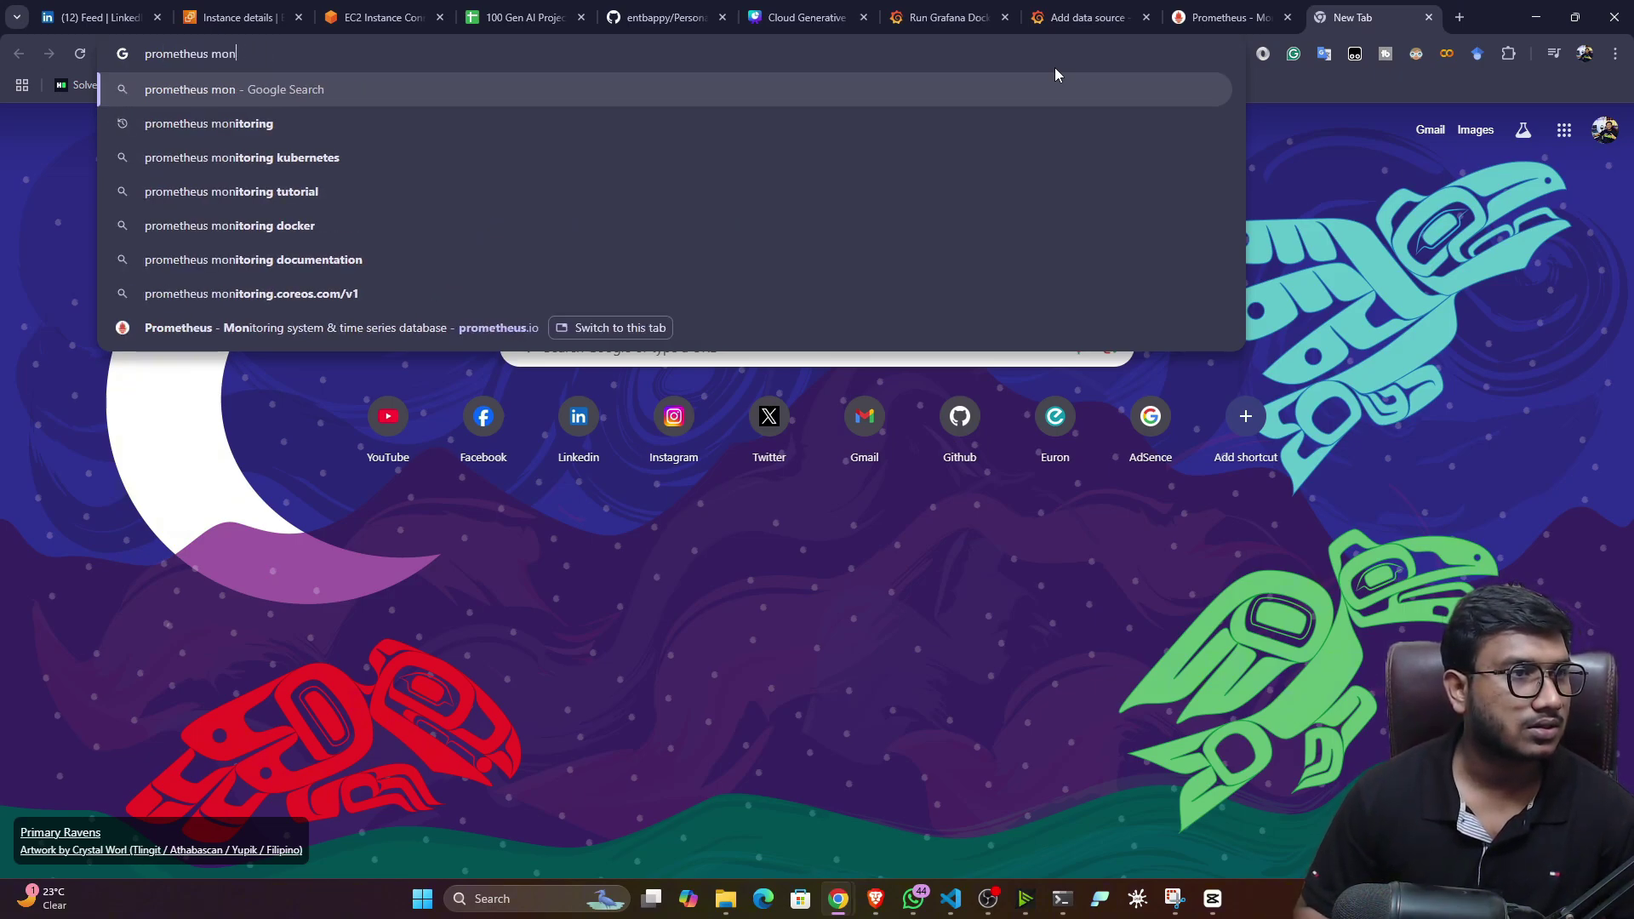
key(BackSpace)
key(BackSpace)
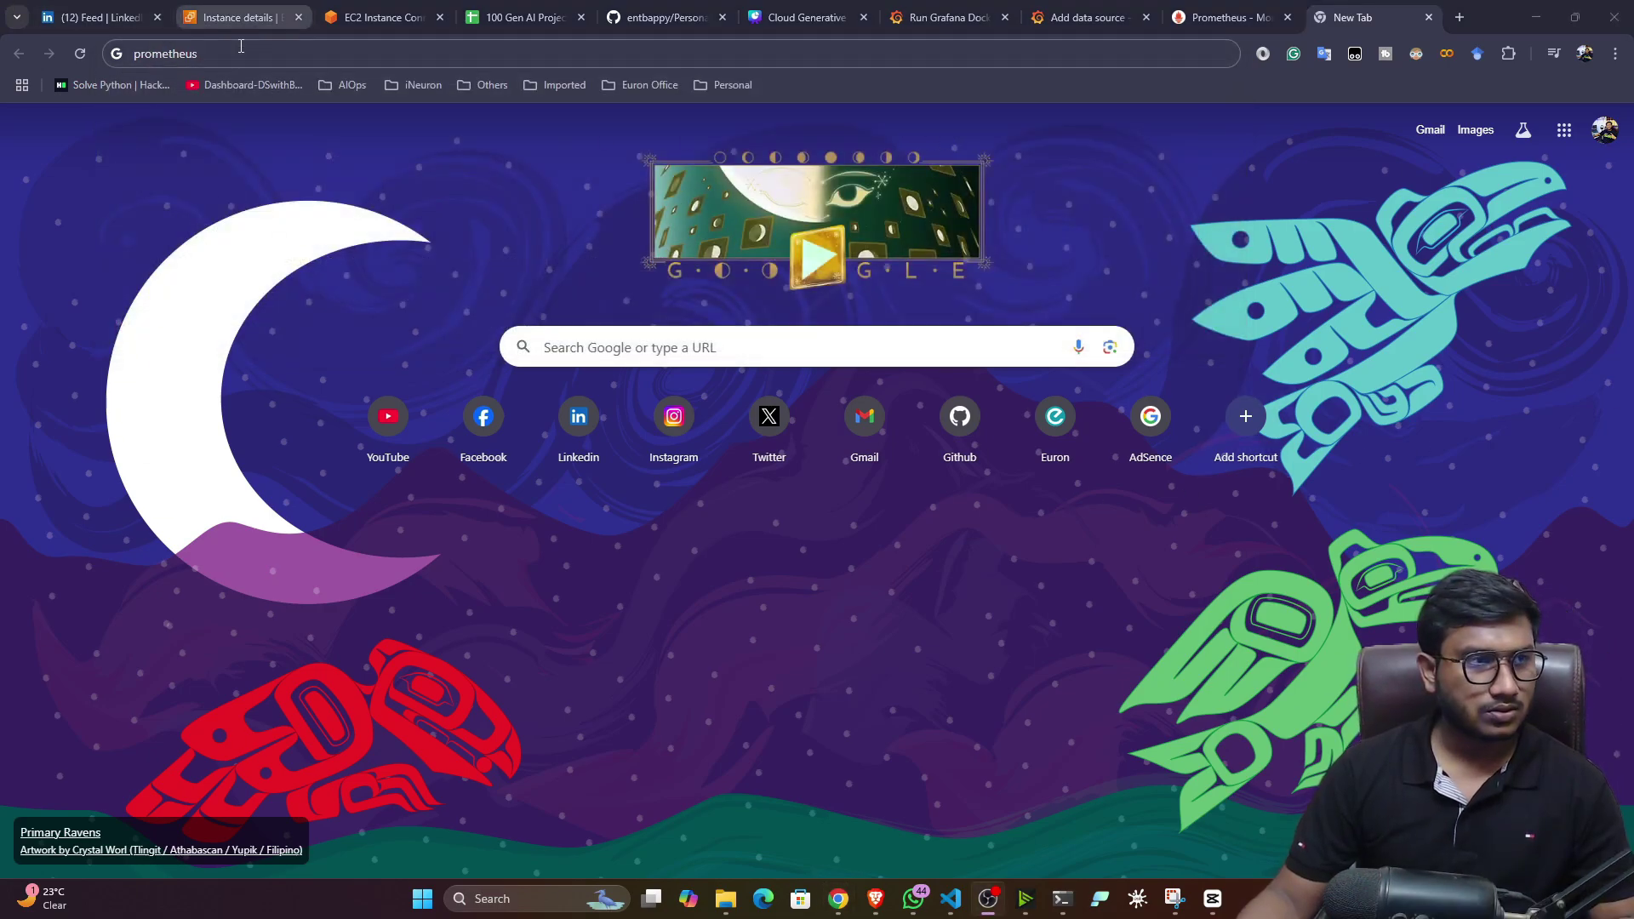
click(240, 54)
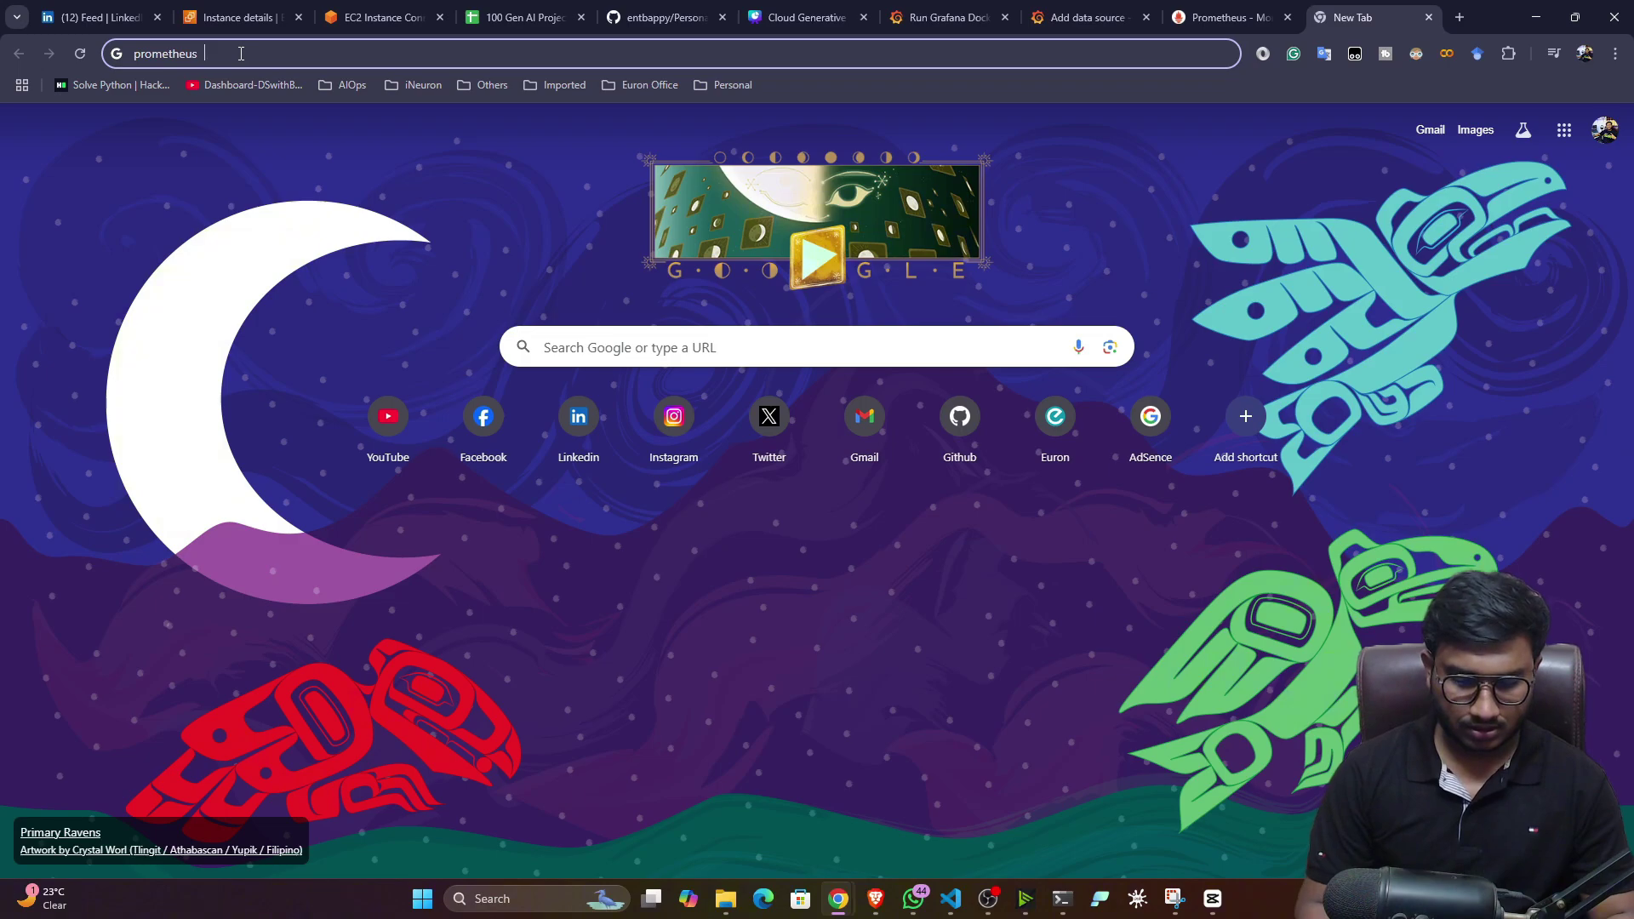
text(docker i)
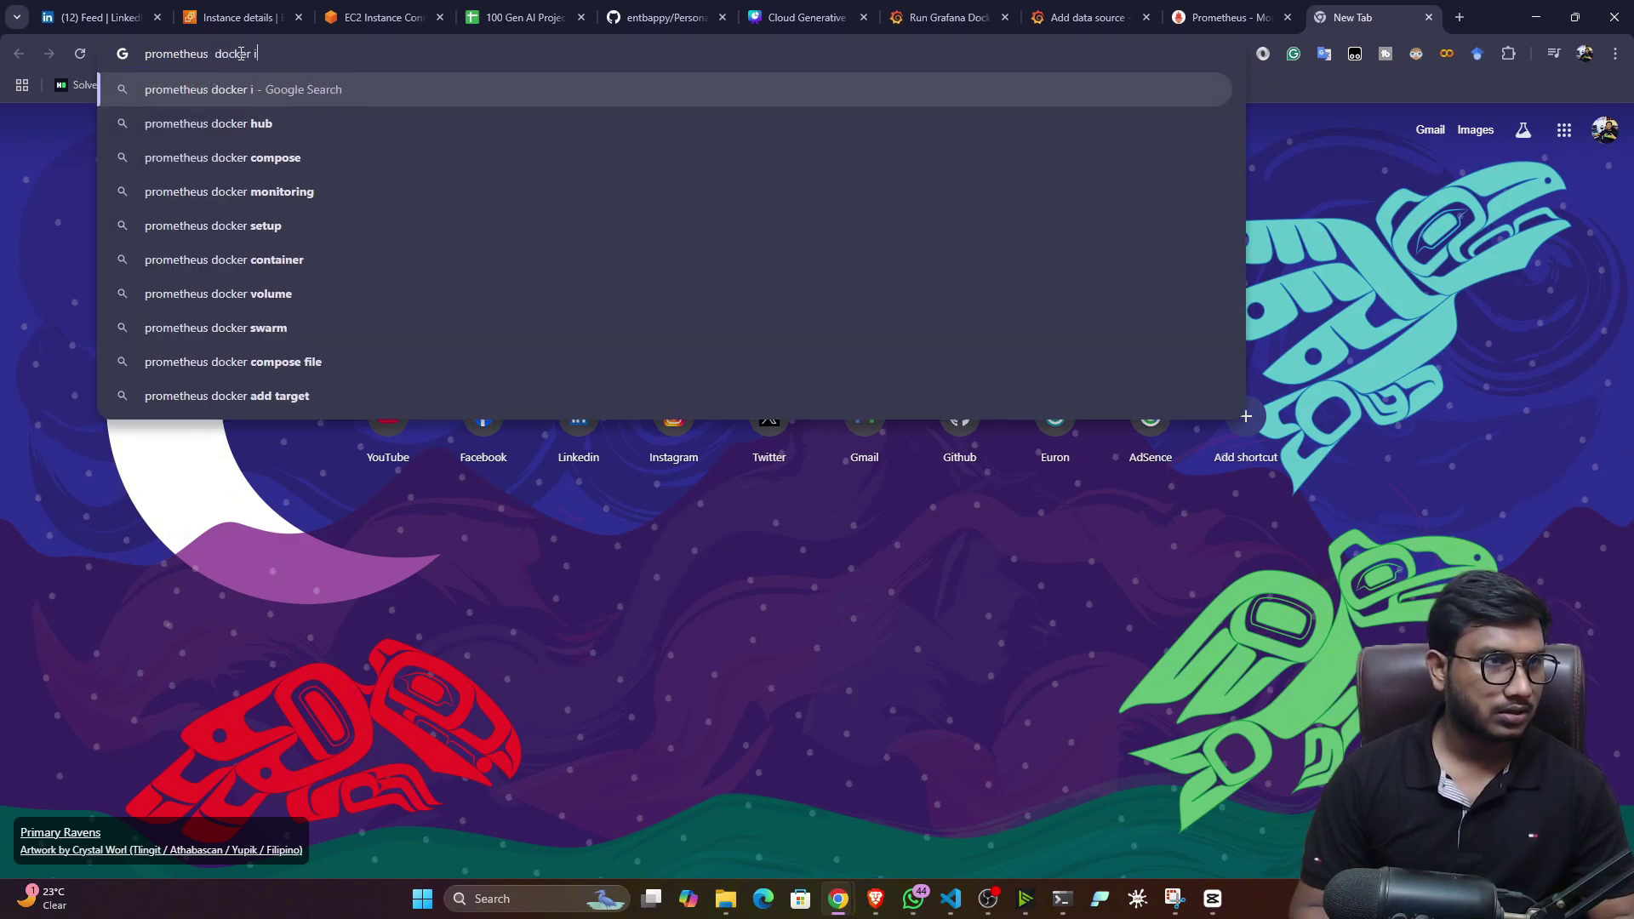
text(mage)
key(BackSpace)
key(BackSpace)
key(BackSpace)
key(BackSpace)
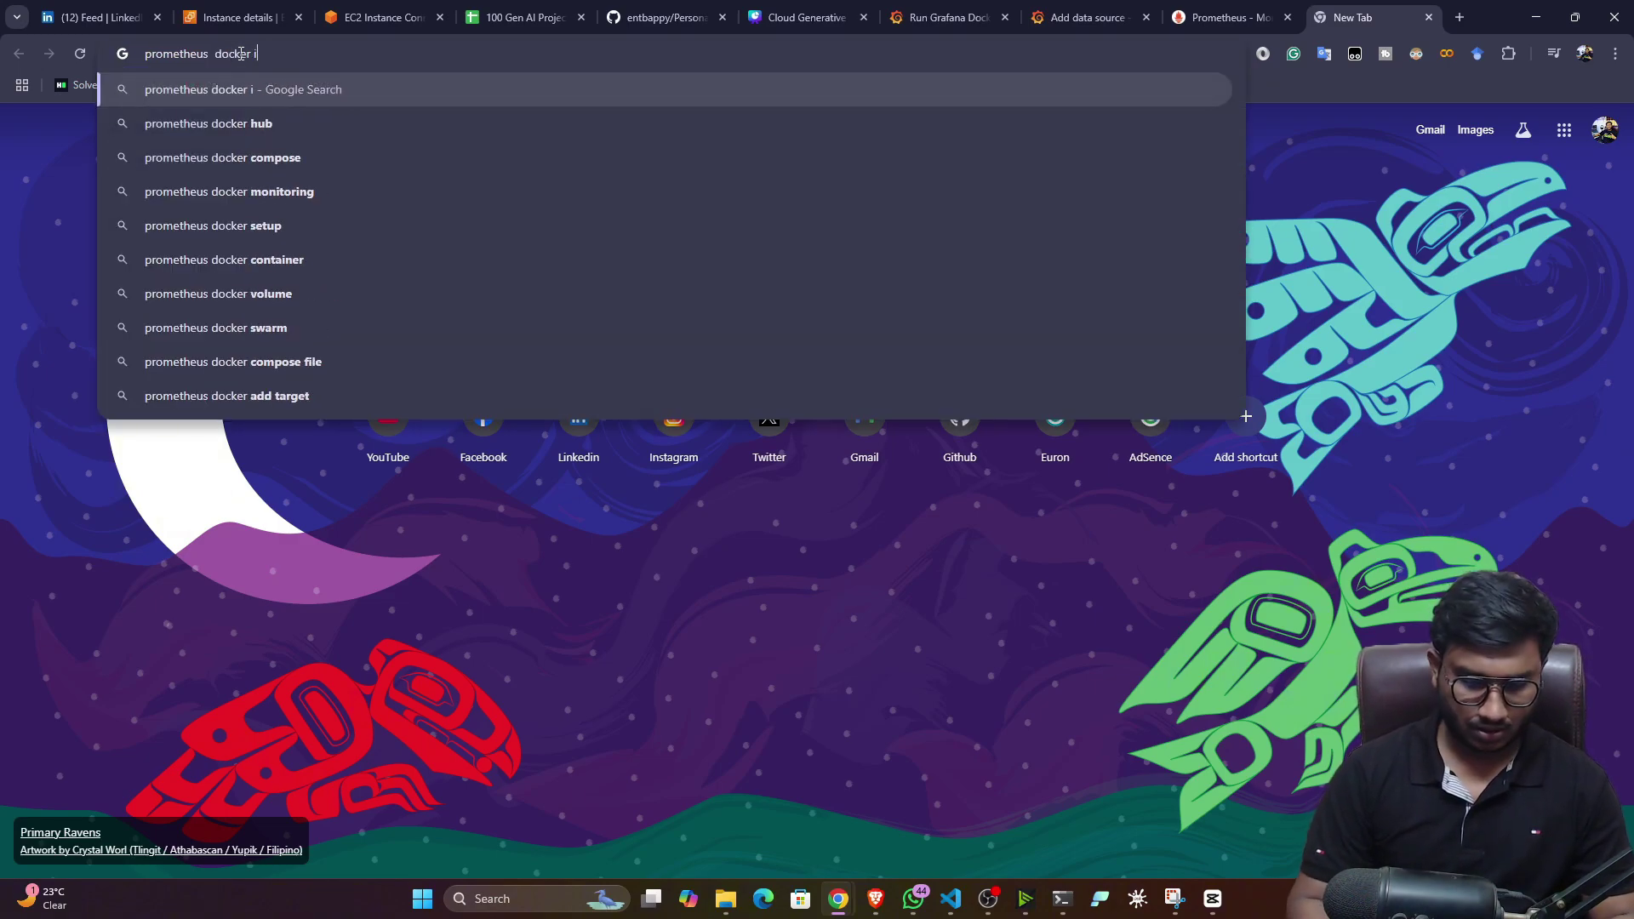
text(nstall)
key(Return)
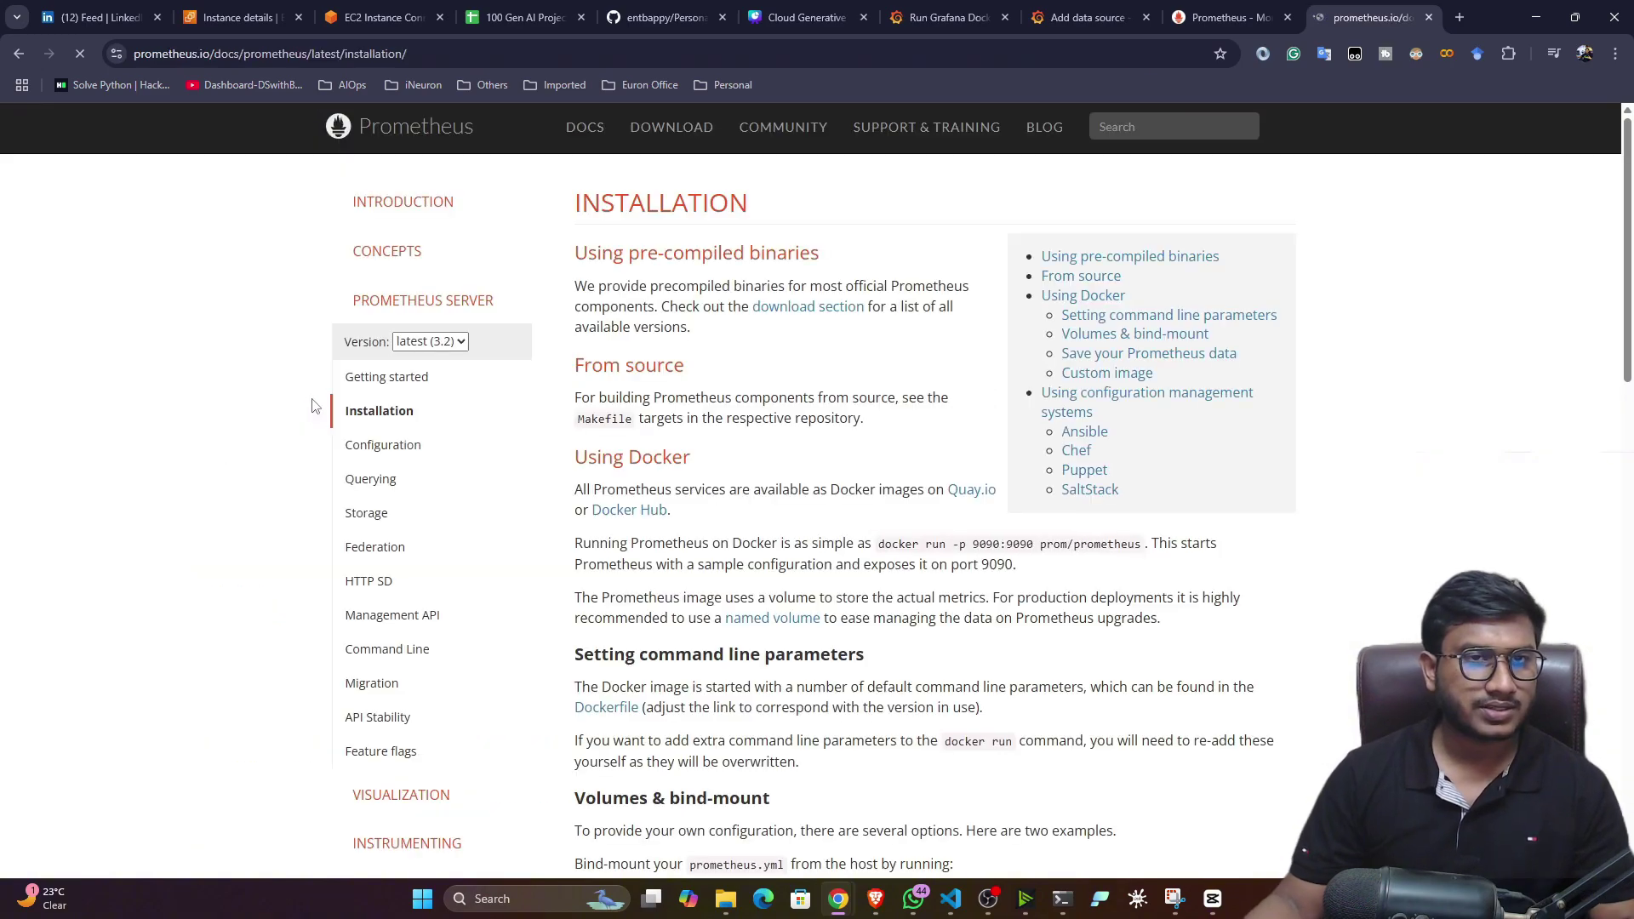
scroll(1068, 368, down, 5)
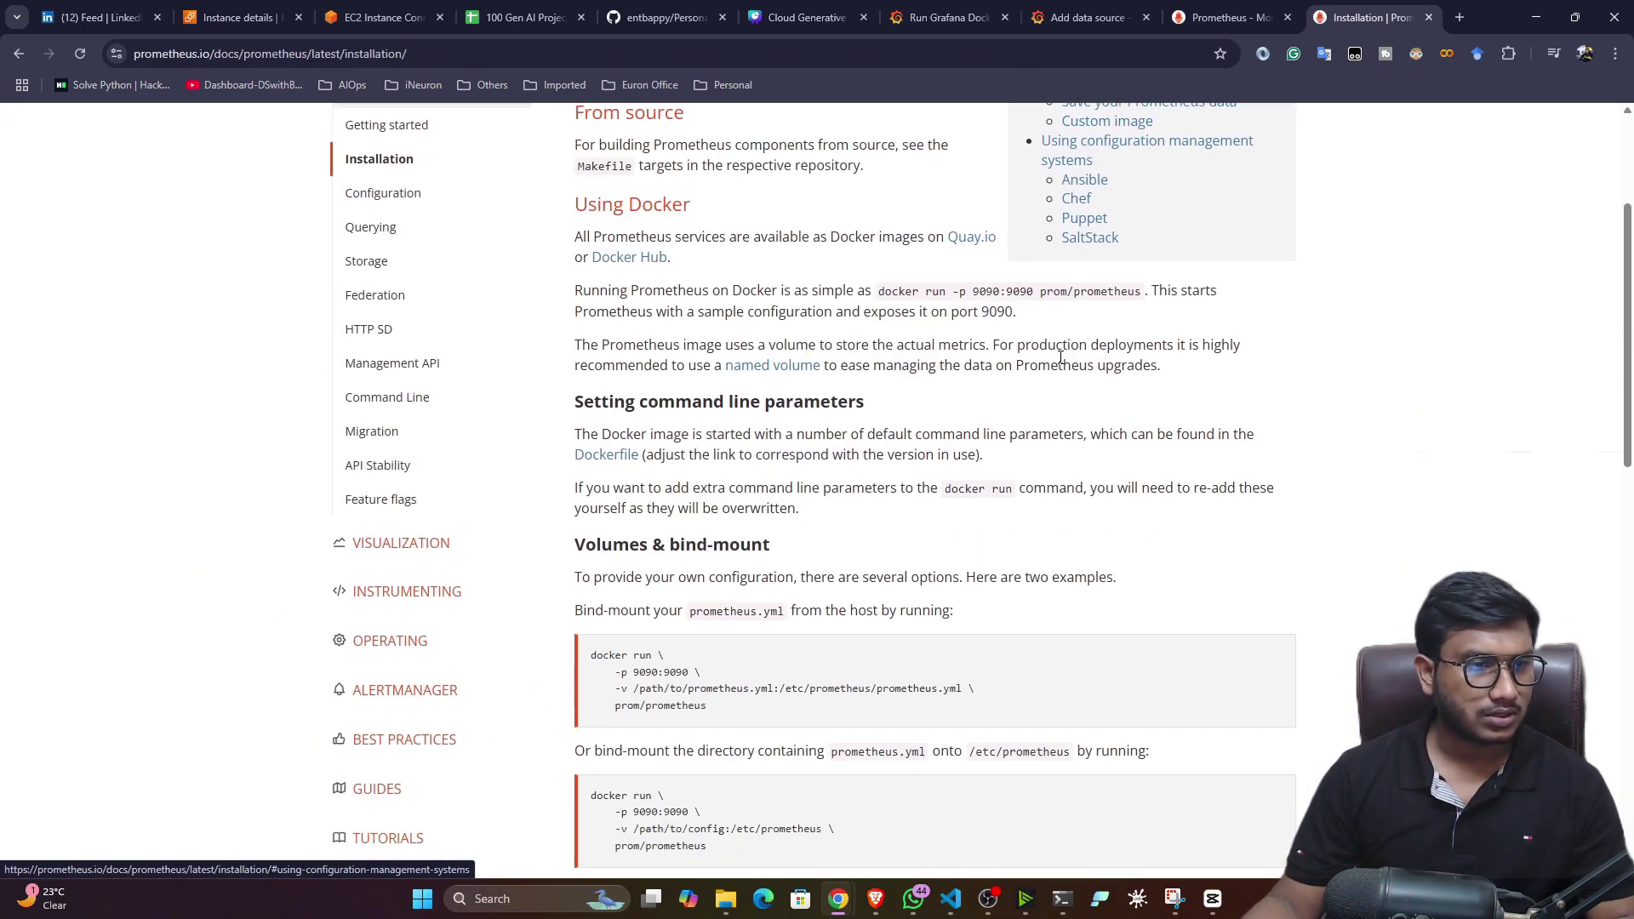
scroll(1063, 364, up, 5)
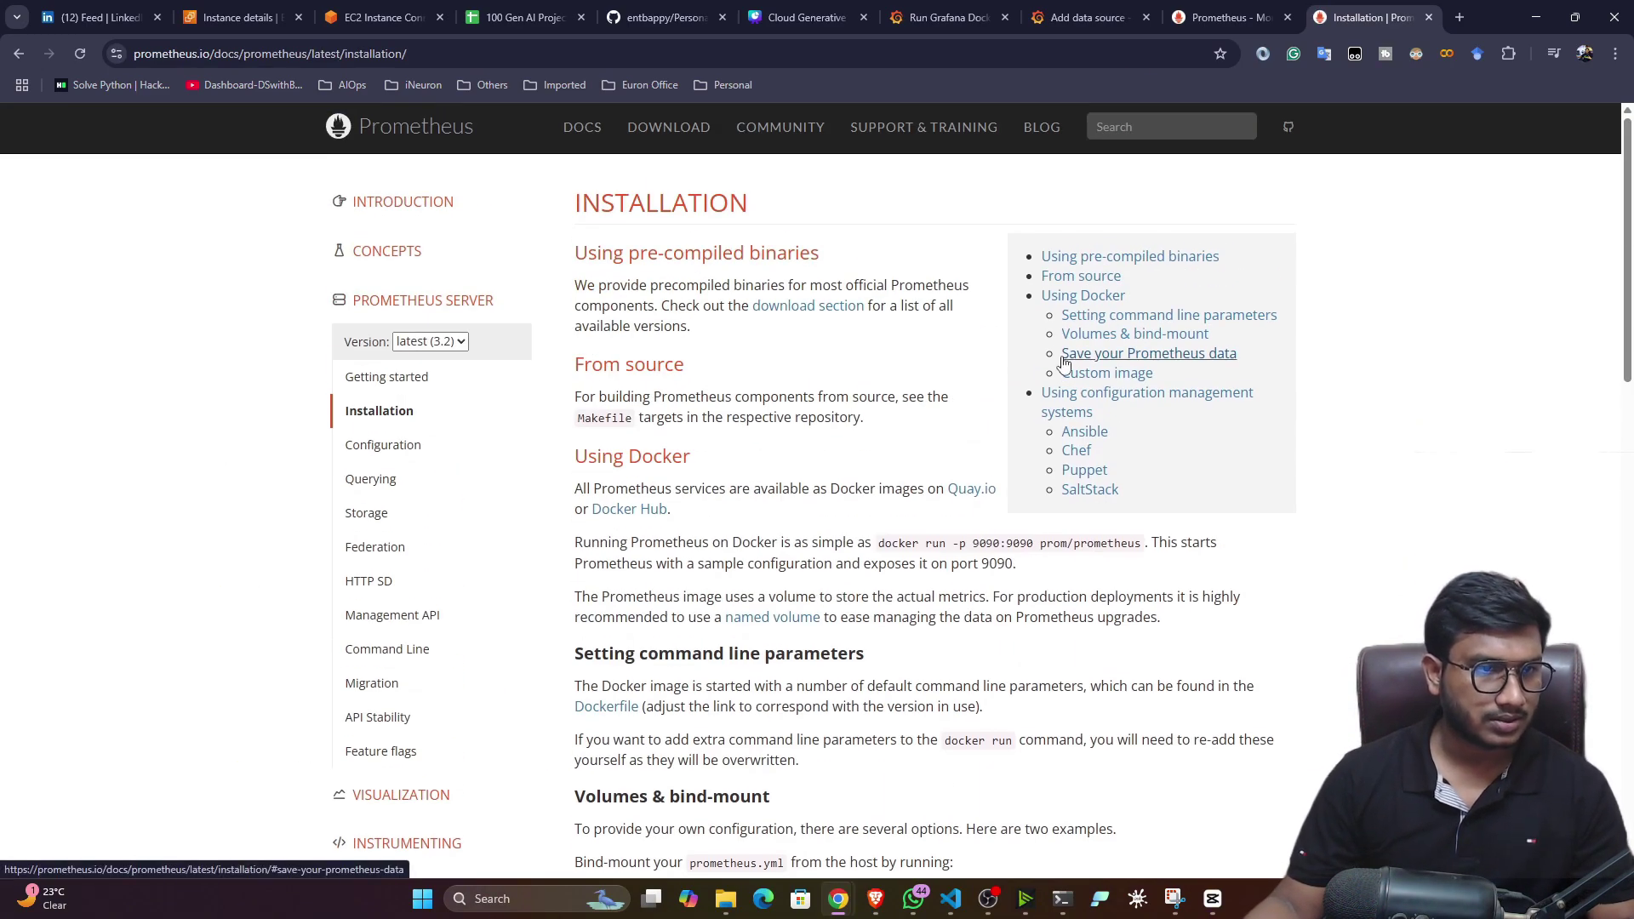
drag(883, 547, 1139, 539)
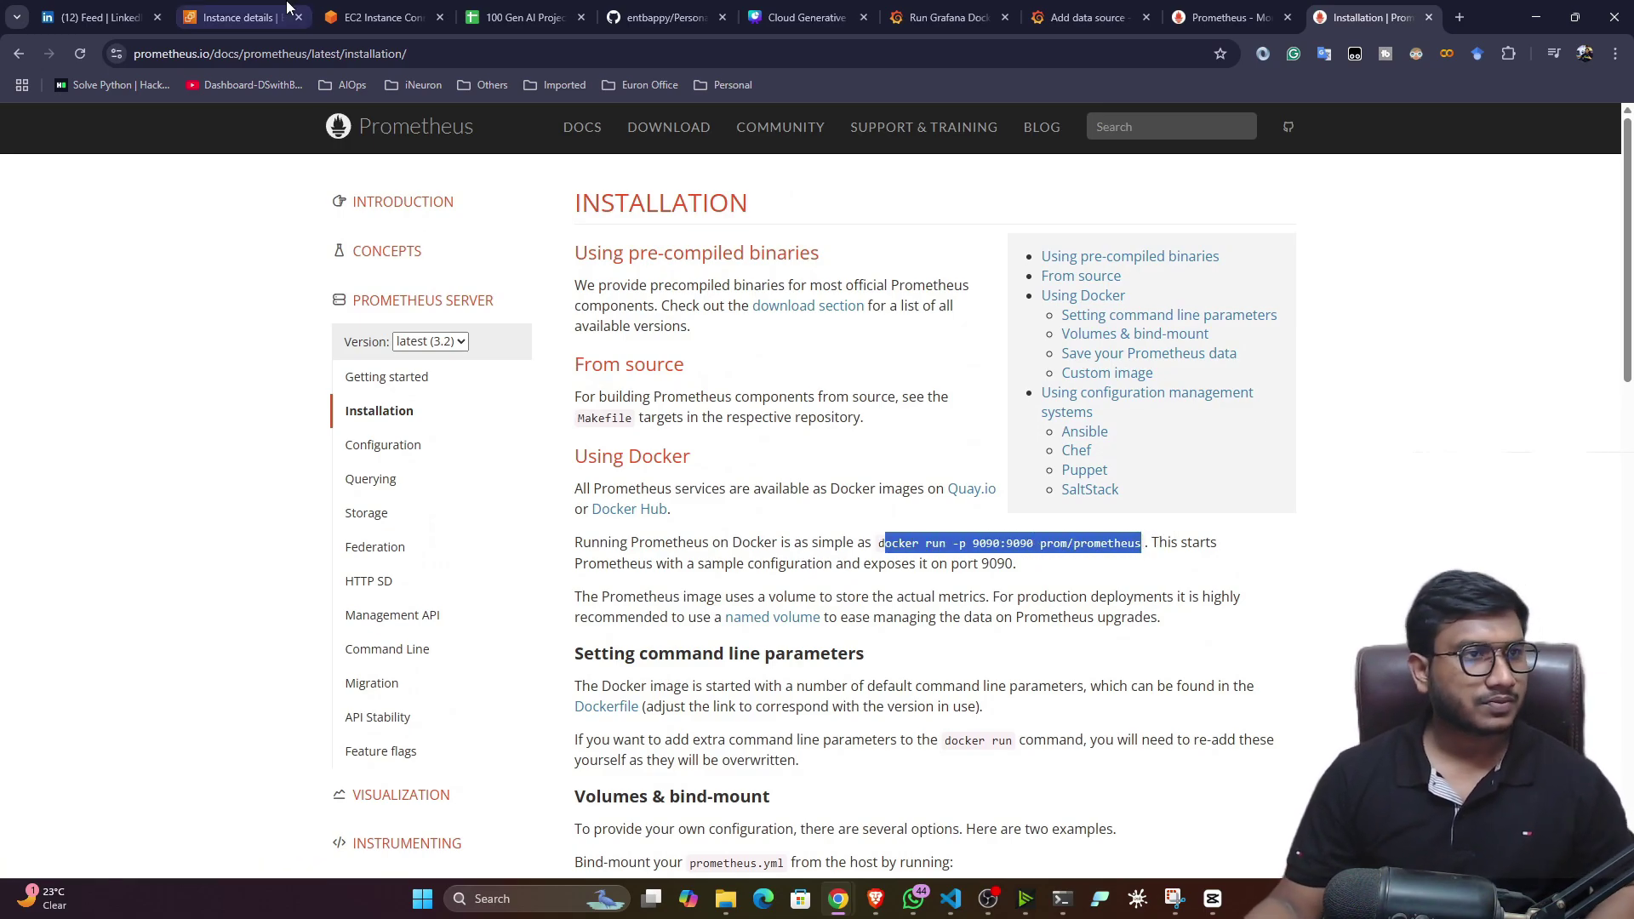
- Copy the docker run command from the Prometheus docs and run it in the instance terminal
click(368, 12)
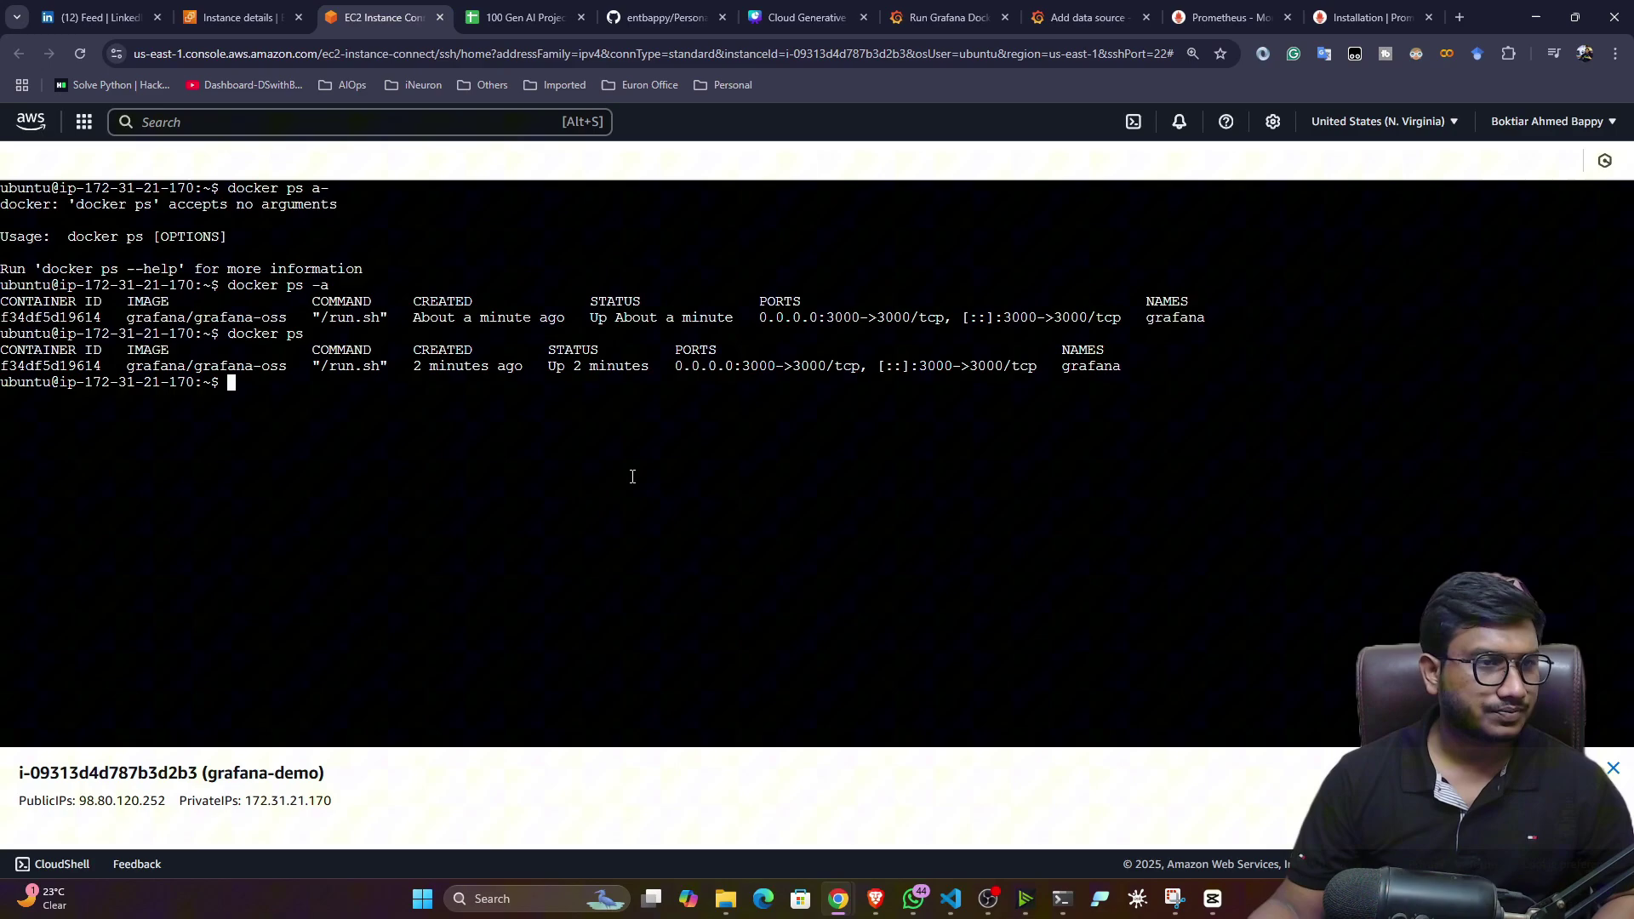
click(1393, 23)
click(872, 549)
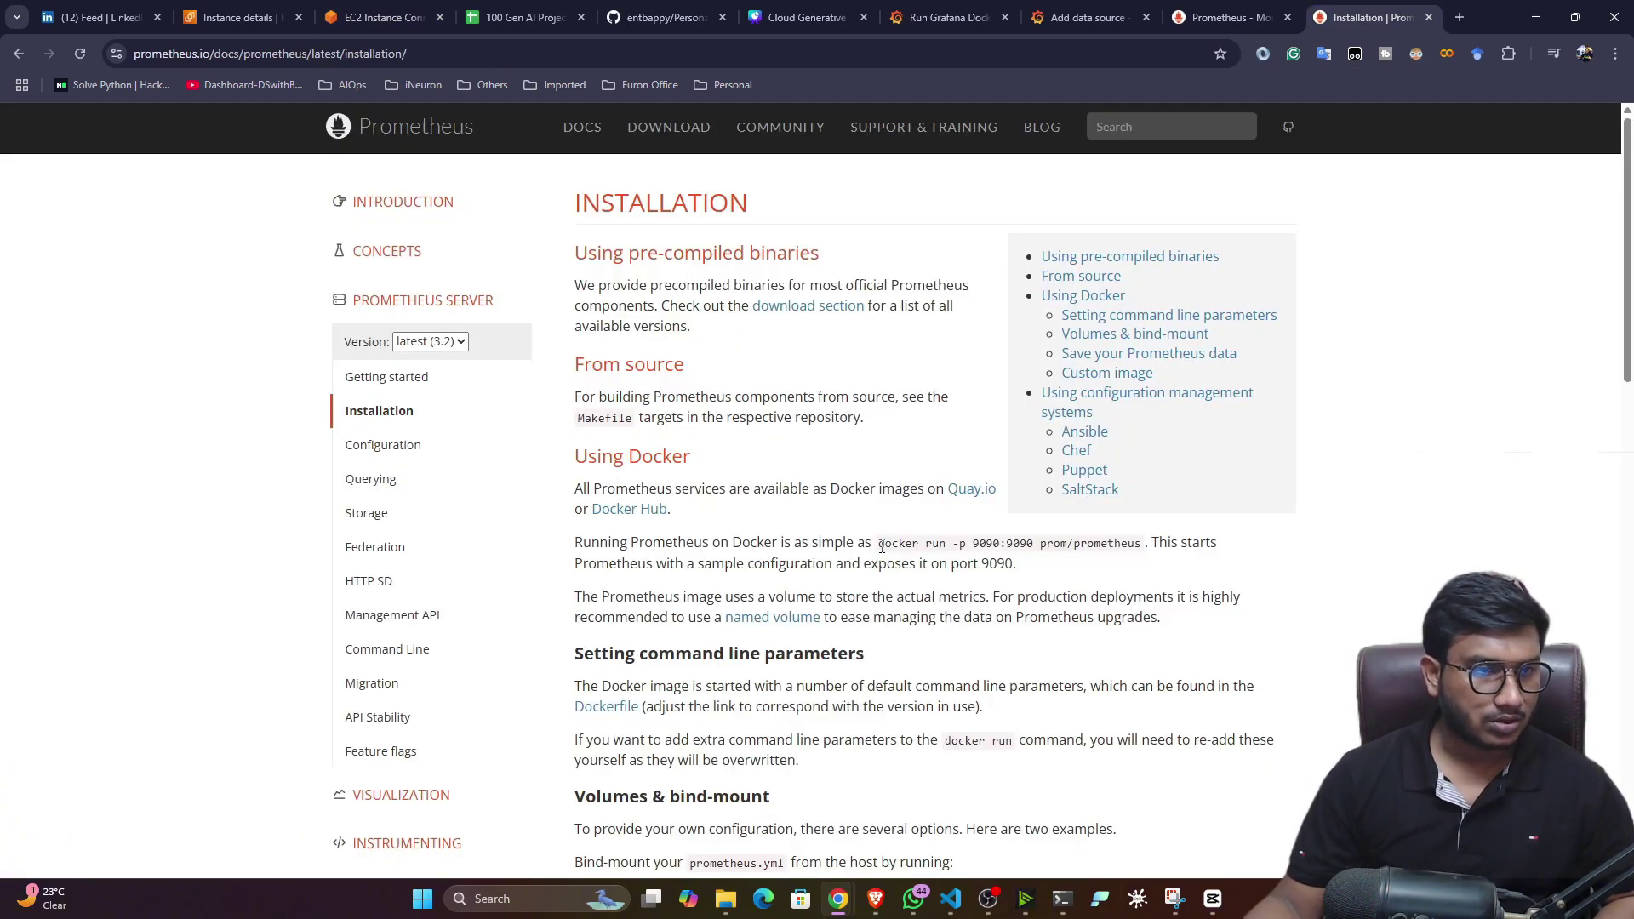
drag(882, 547, 1135, 537)
key(ctrl+c)
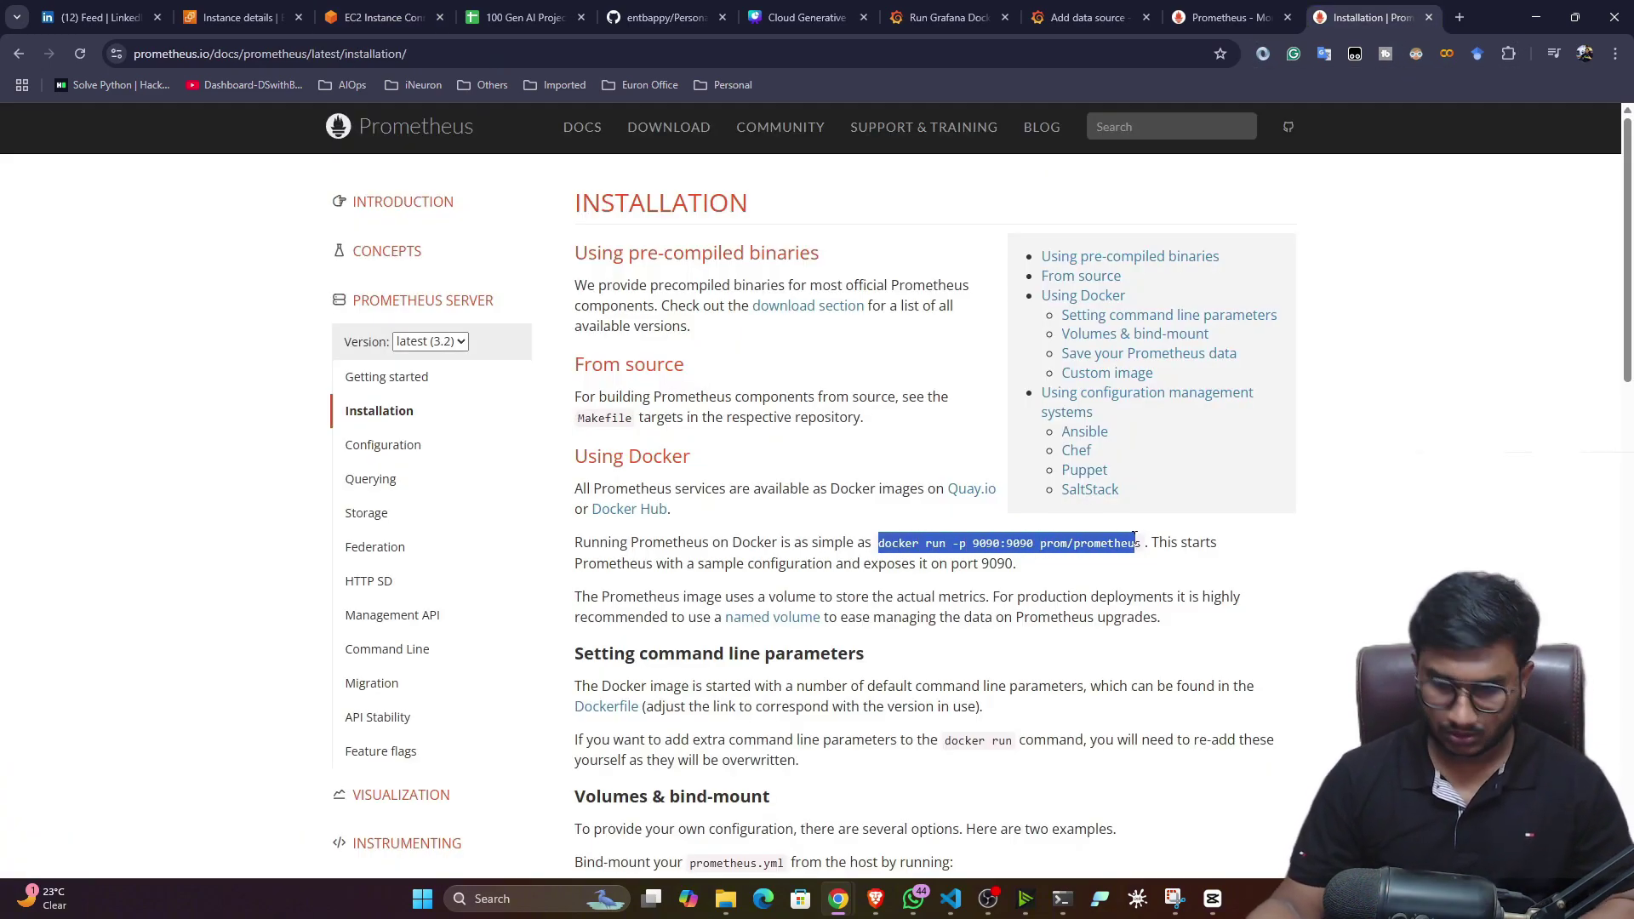
click(440, 7)
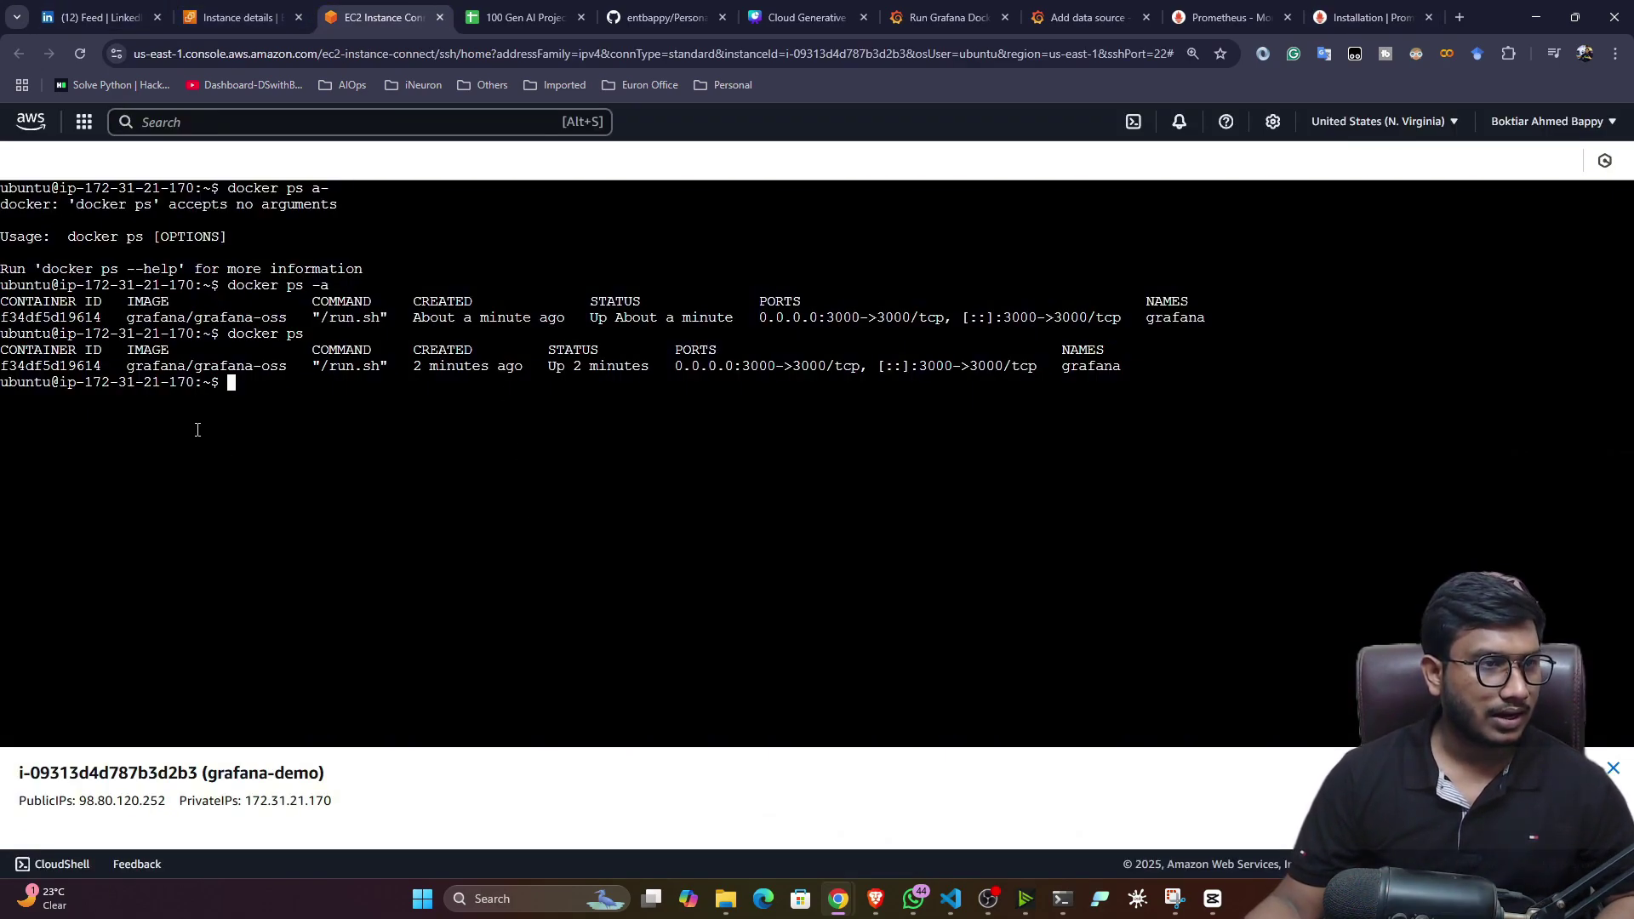
right_click(216, 405)
click(296, 601)
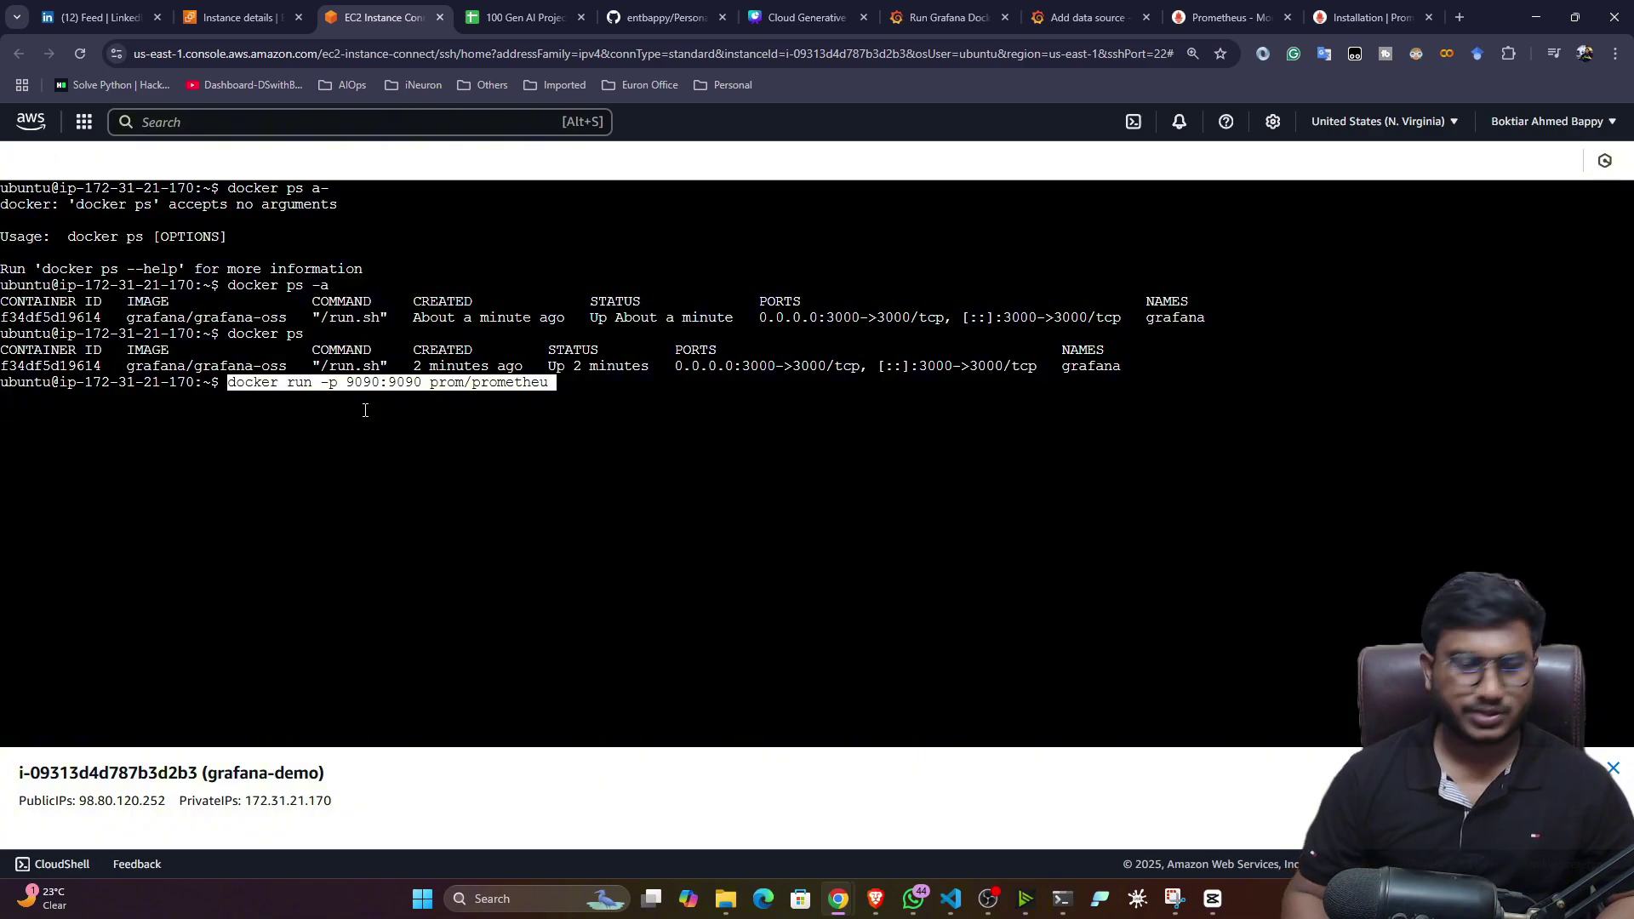
key(Return)
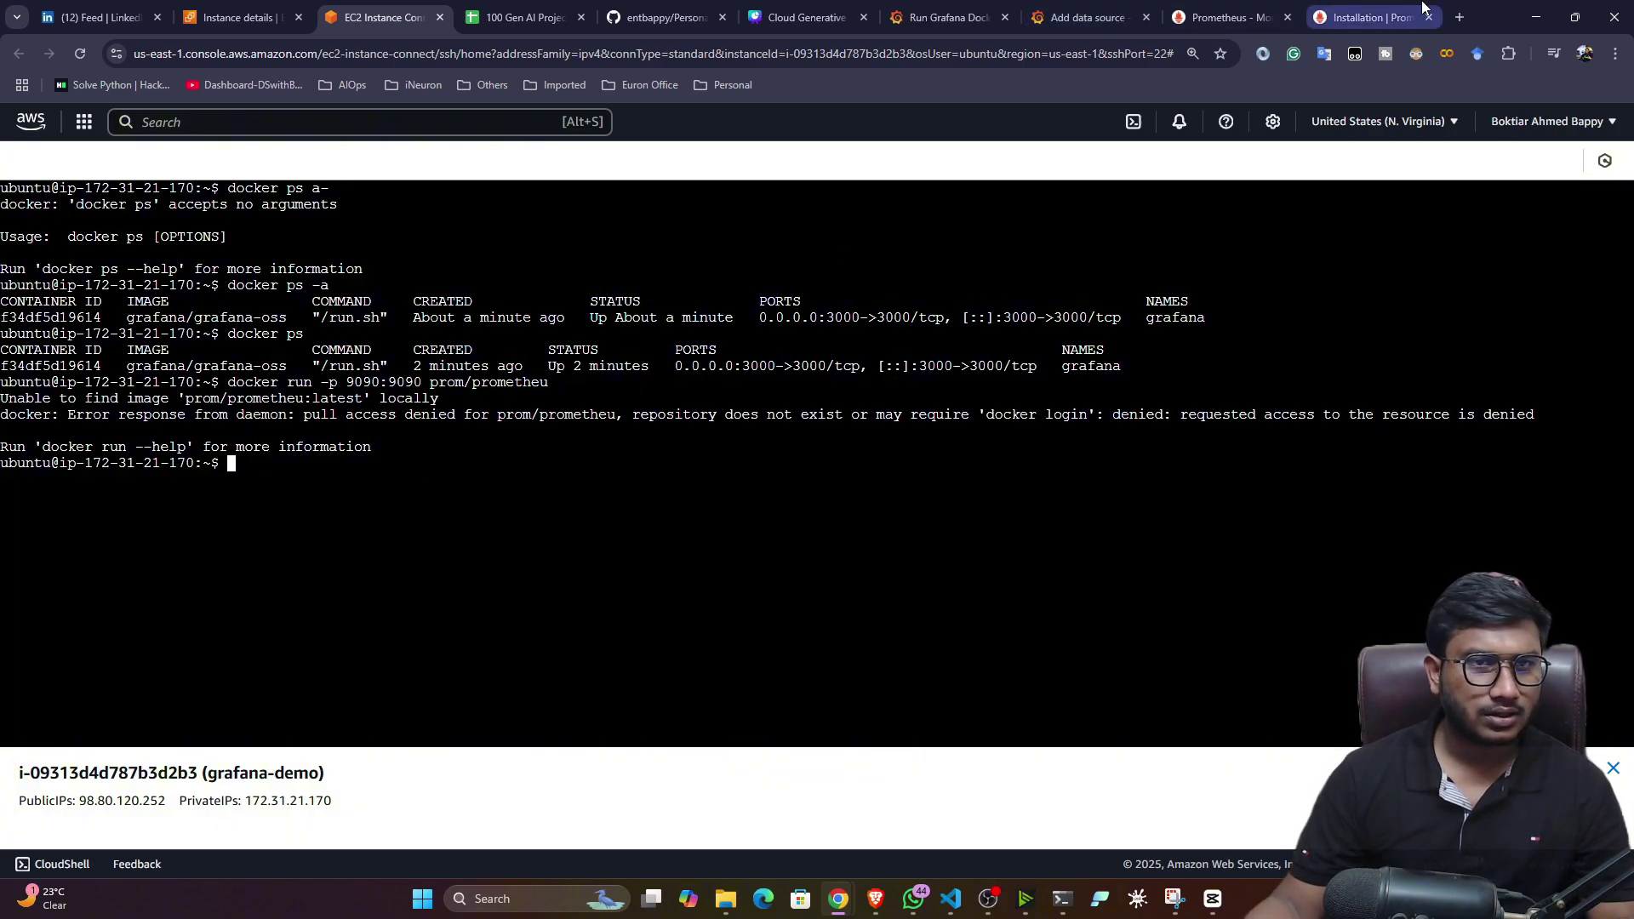
- Recopy the complete 'docker run -p 9090:9090 prom/prometheus' command and run it in the terminal
click(1366, 17)
click(1138, 546)
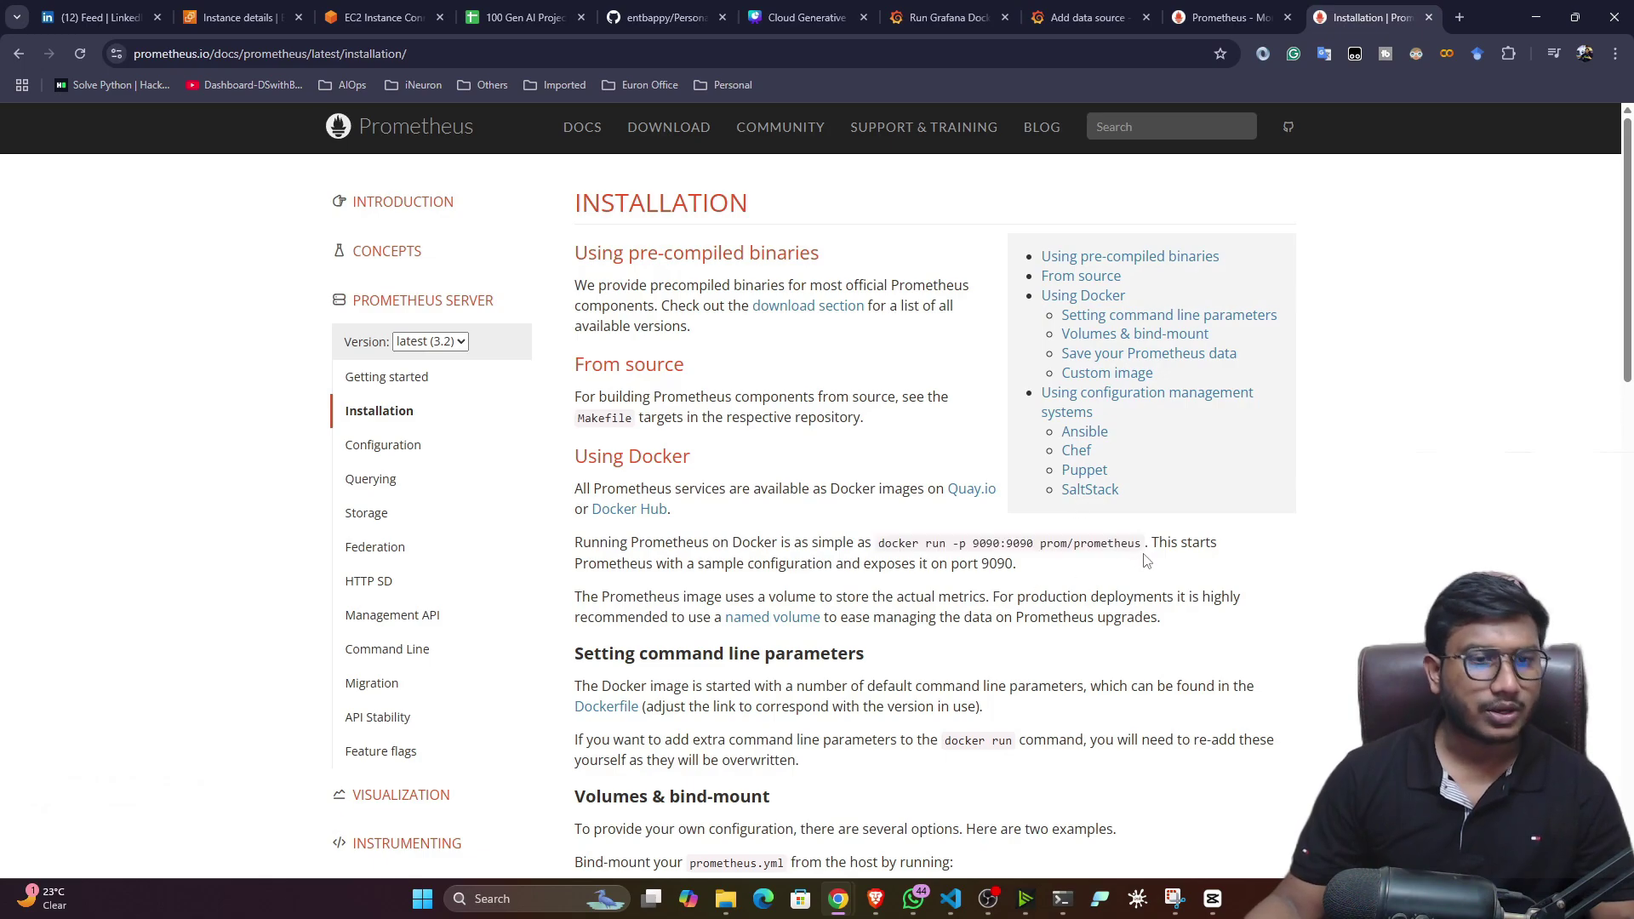
mouse_move(1143, 544)
mouse_down()
mouse_move(849, 545)
mouse_move(1143, 544)
mouse_up()
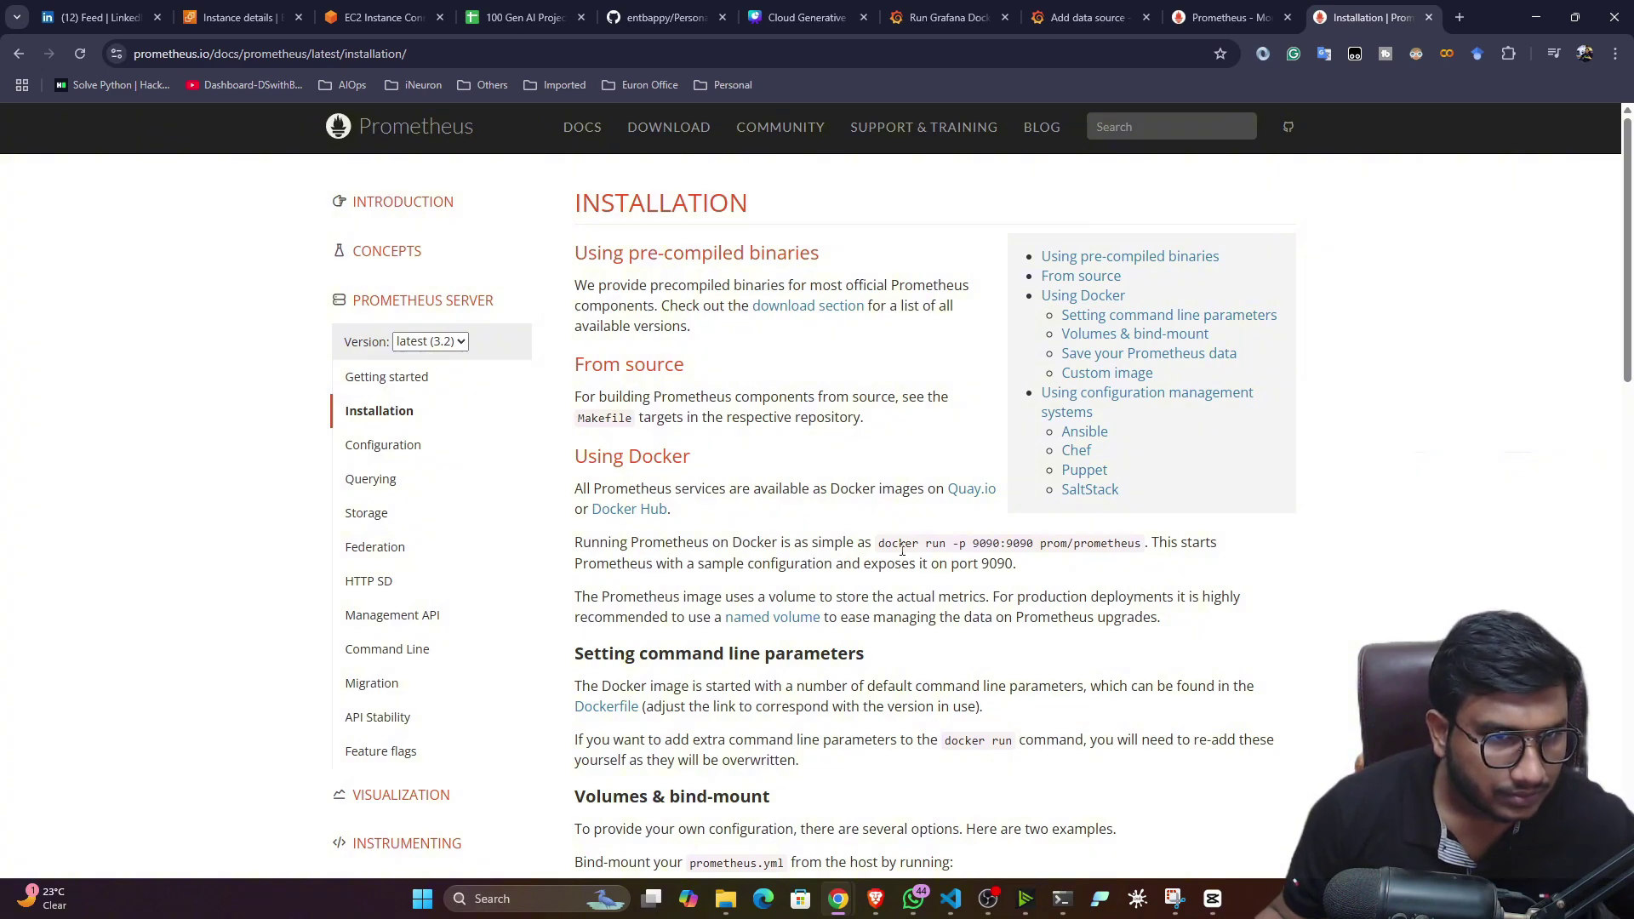
drag(880, 545, 1144, 551)
key(ctrl+c)
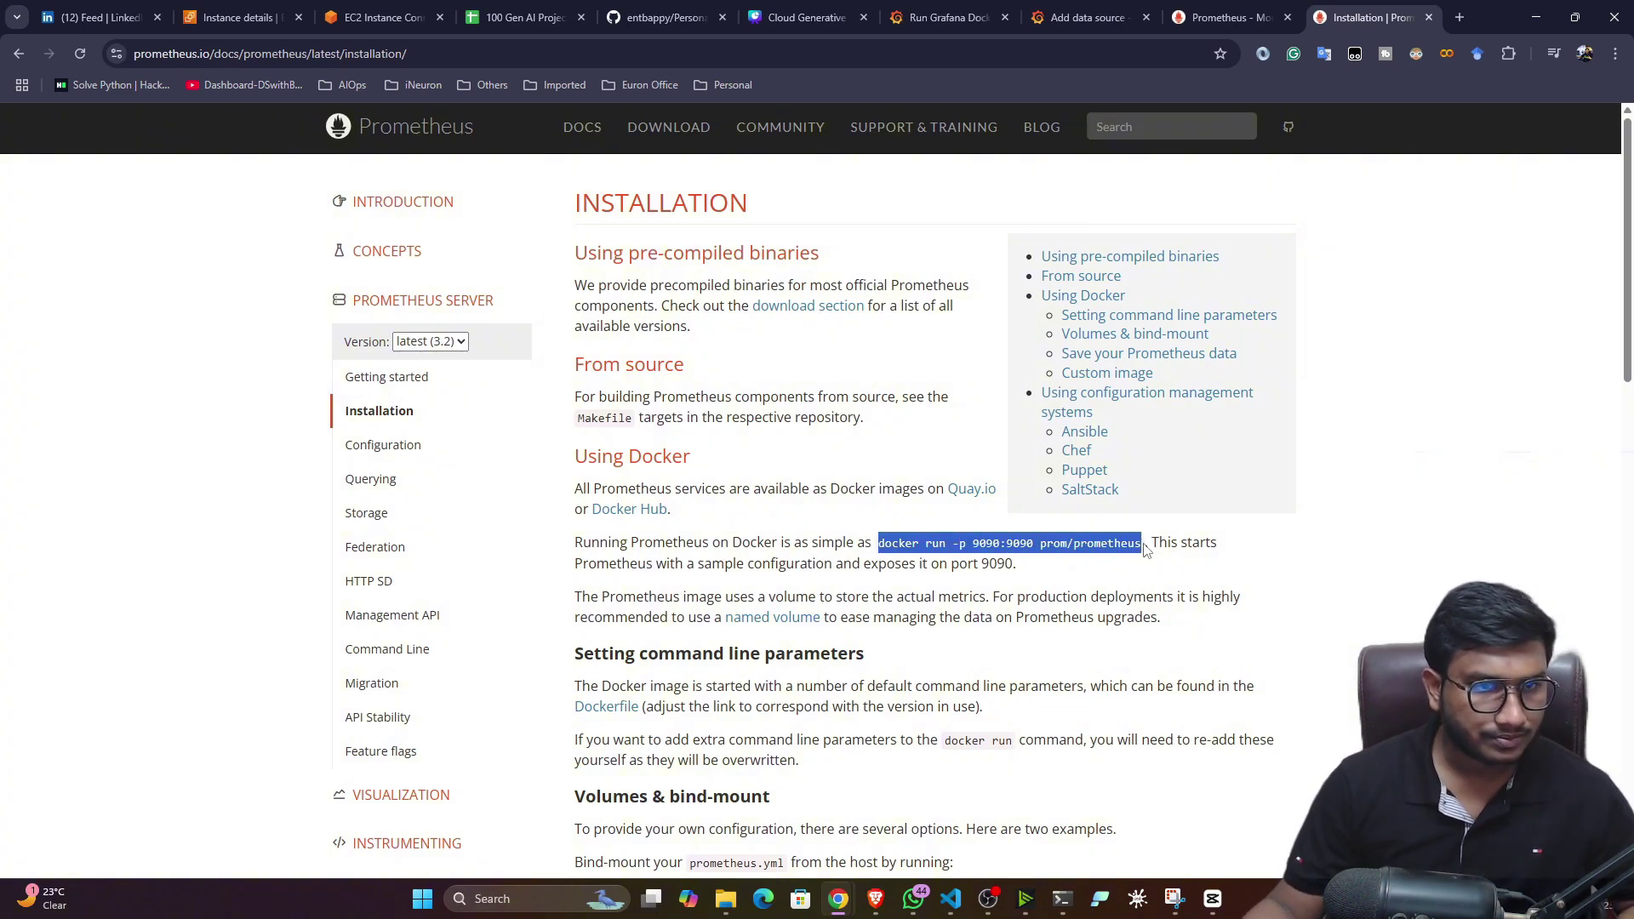
click(383, 17)
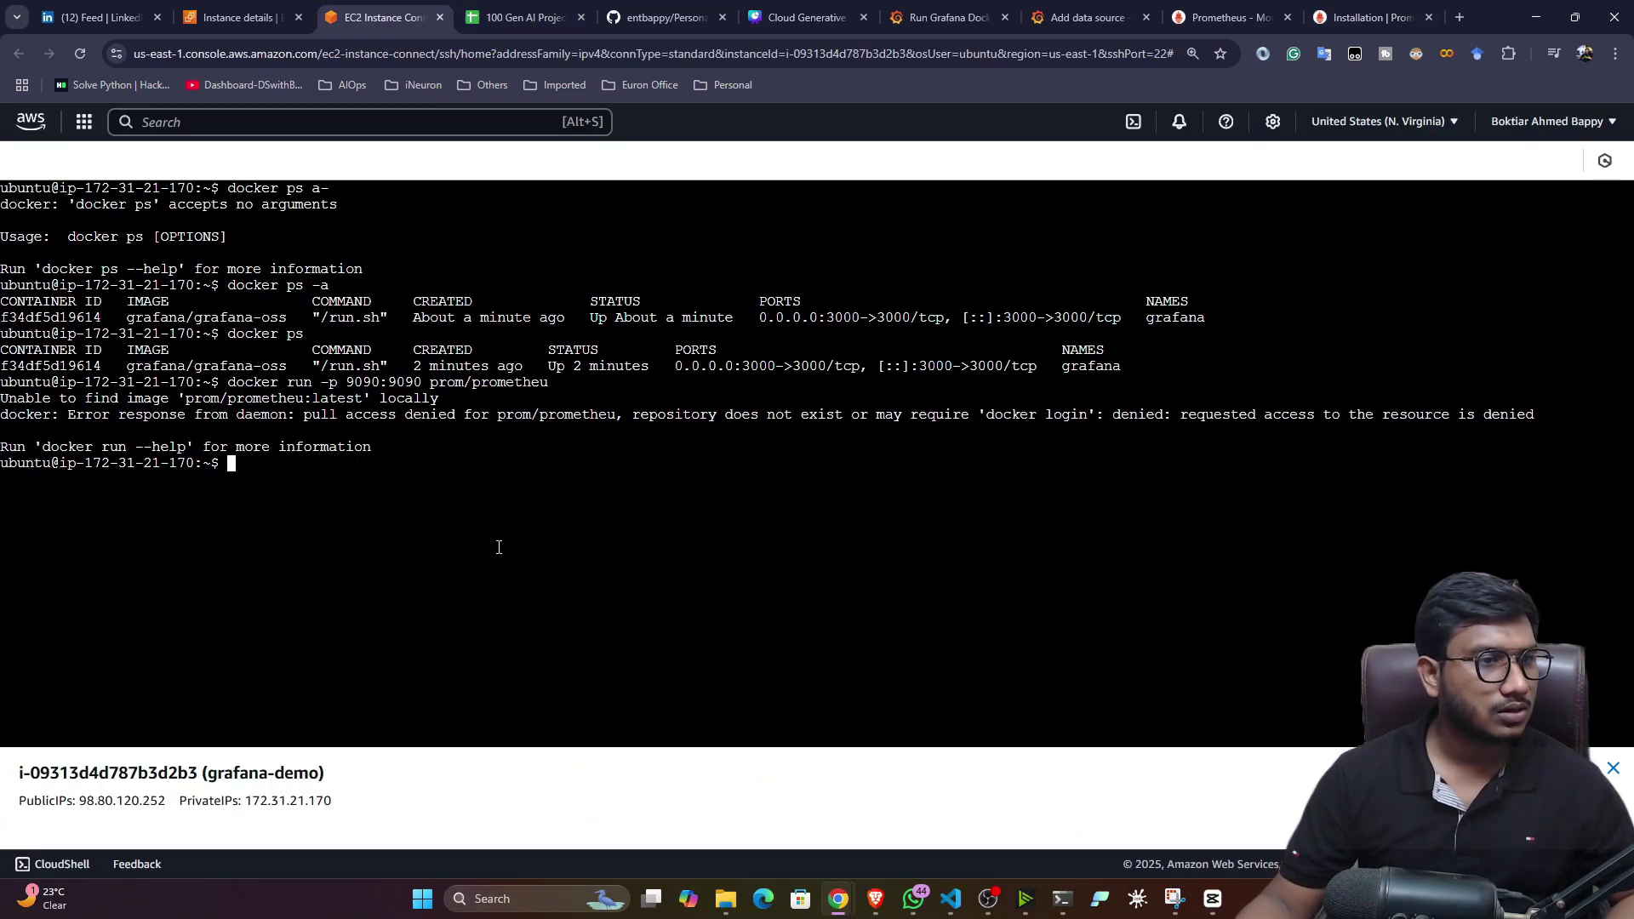
right_click(514, 622)
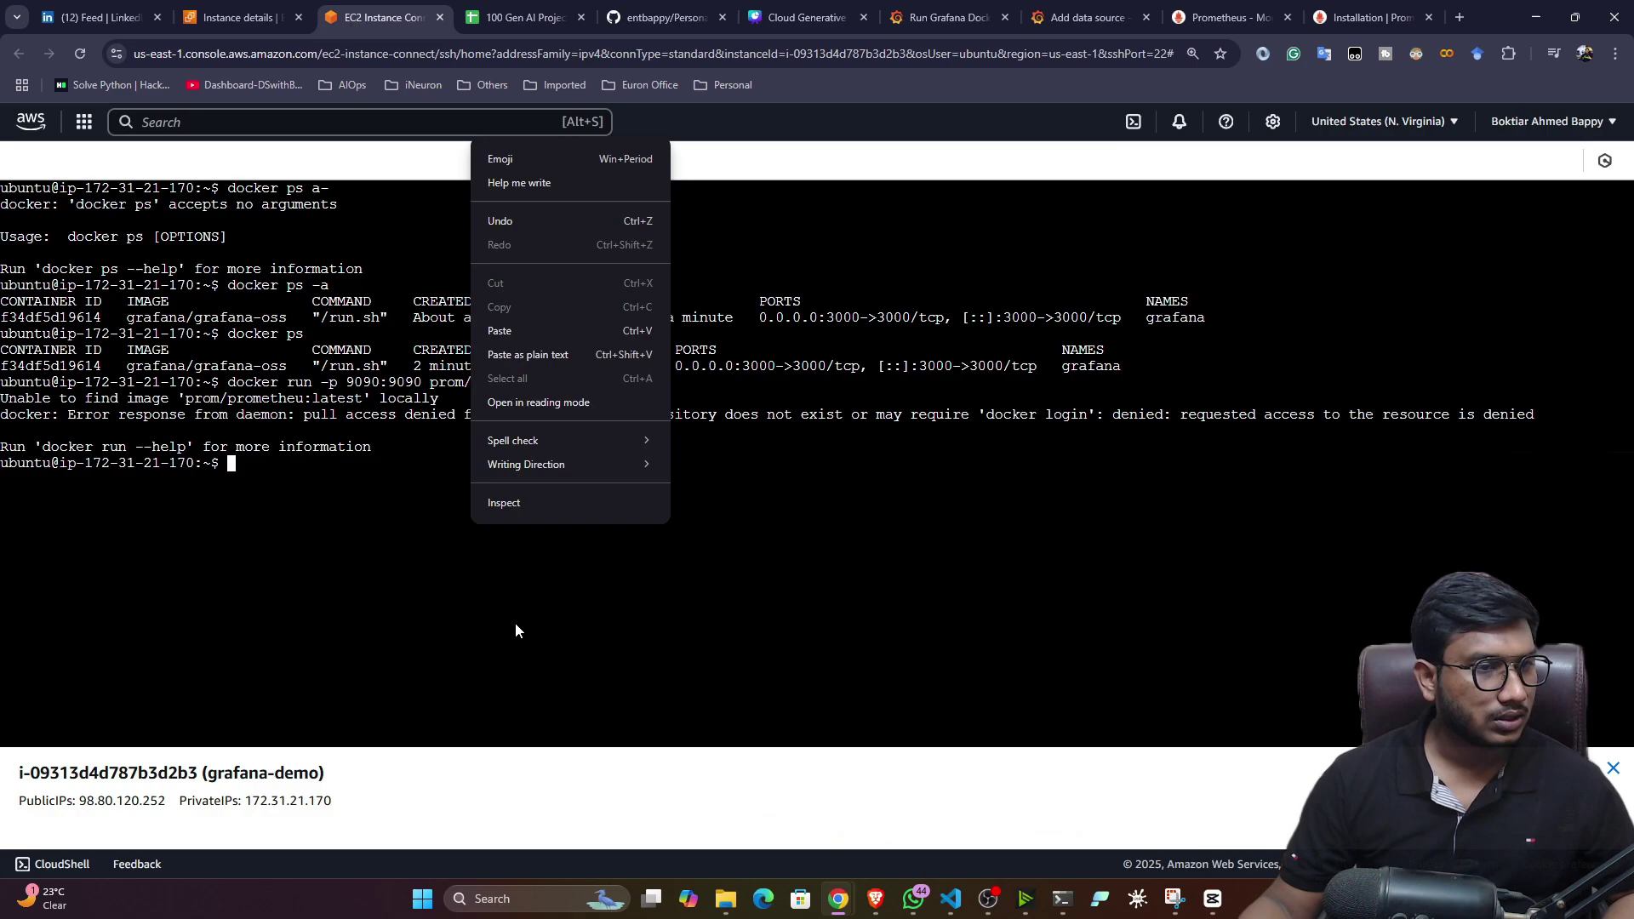
click(513, 332)
key(Return)
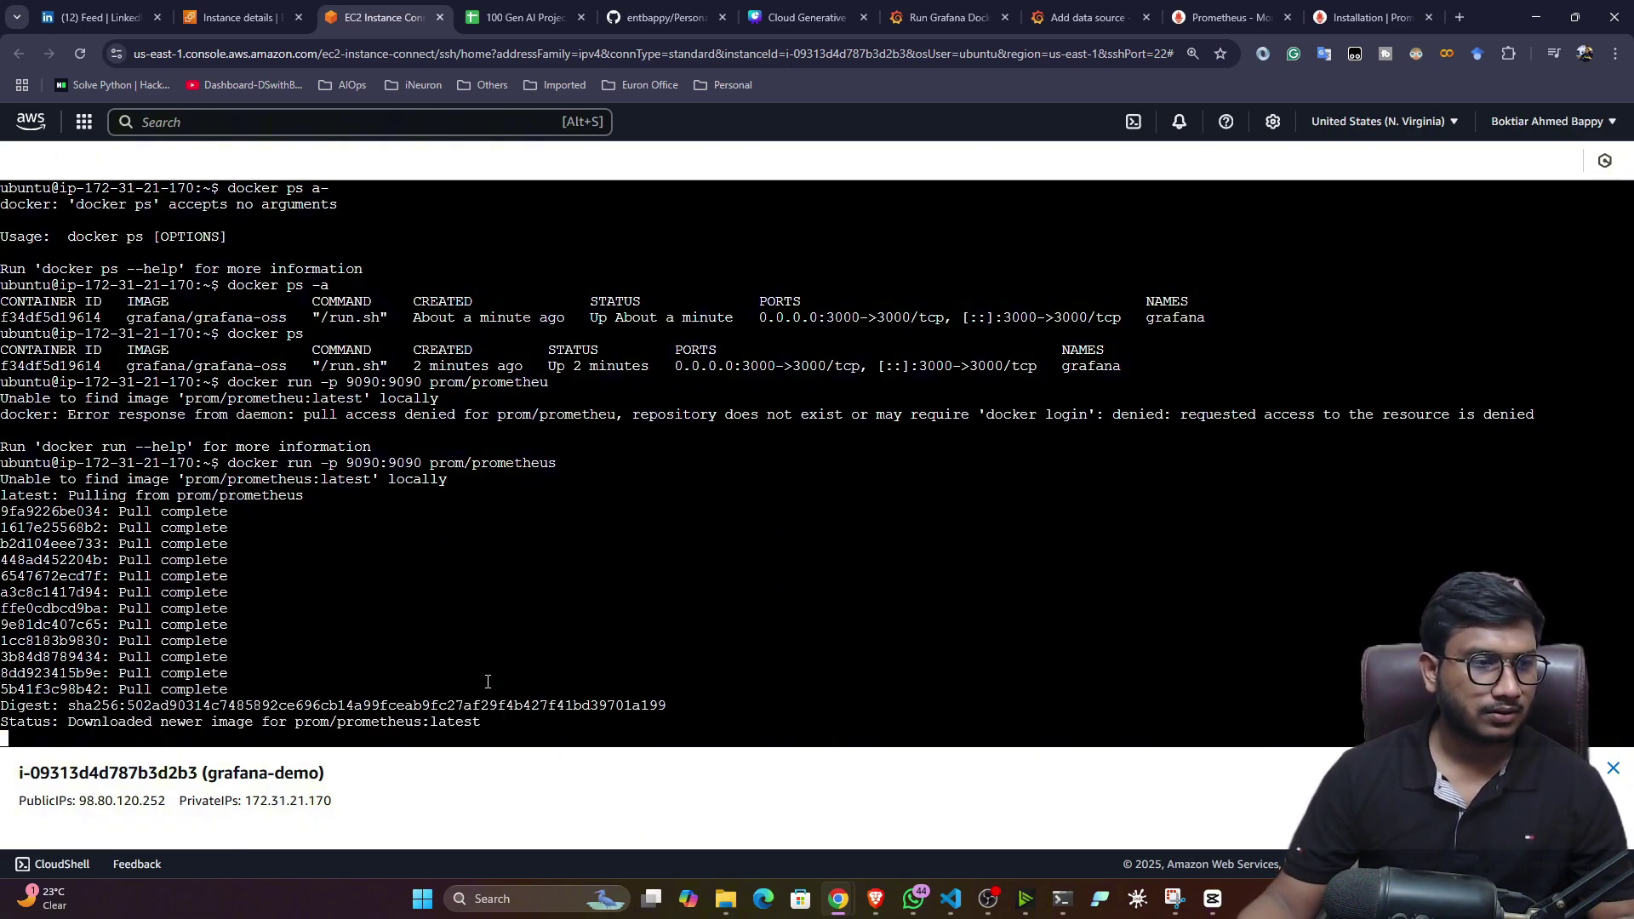
- Add an inbound Custom TCP rule for port 9090 from 0.0.0.0/0 to launch-wizard-42
click(238, 17)
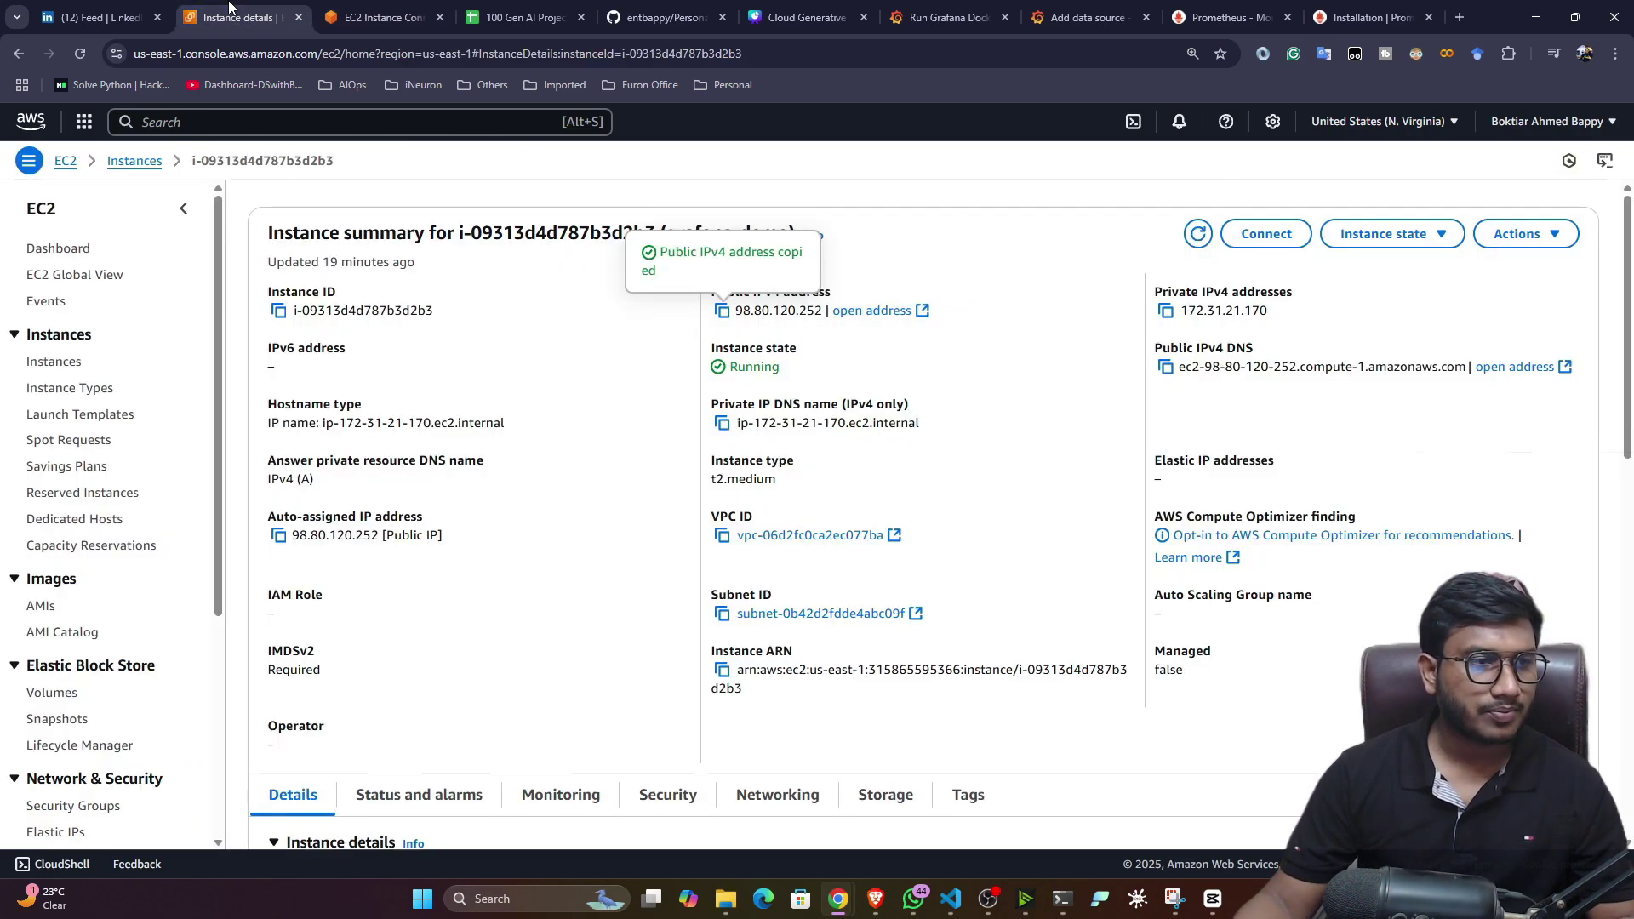
scroll(426, 613, down, 2)
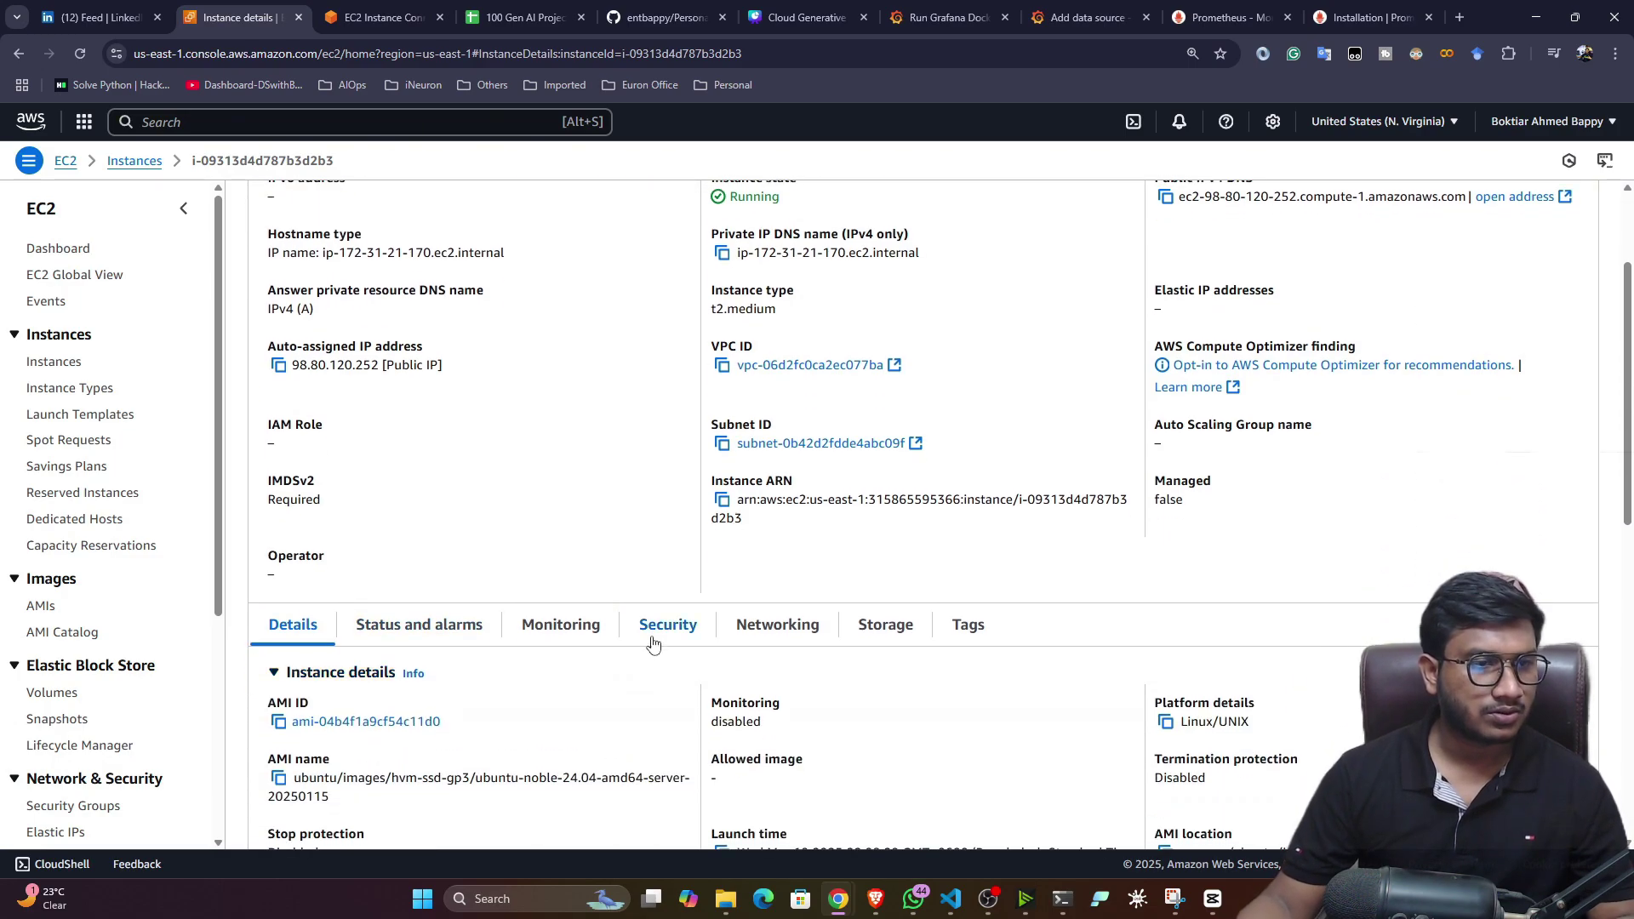
click(659, 634)
scroll(651, 636, down, 3)
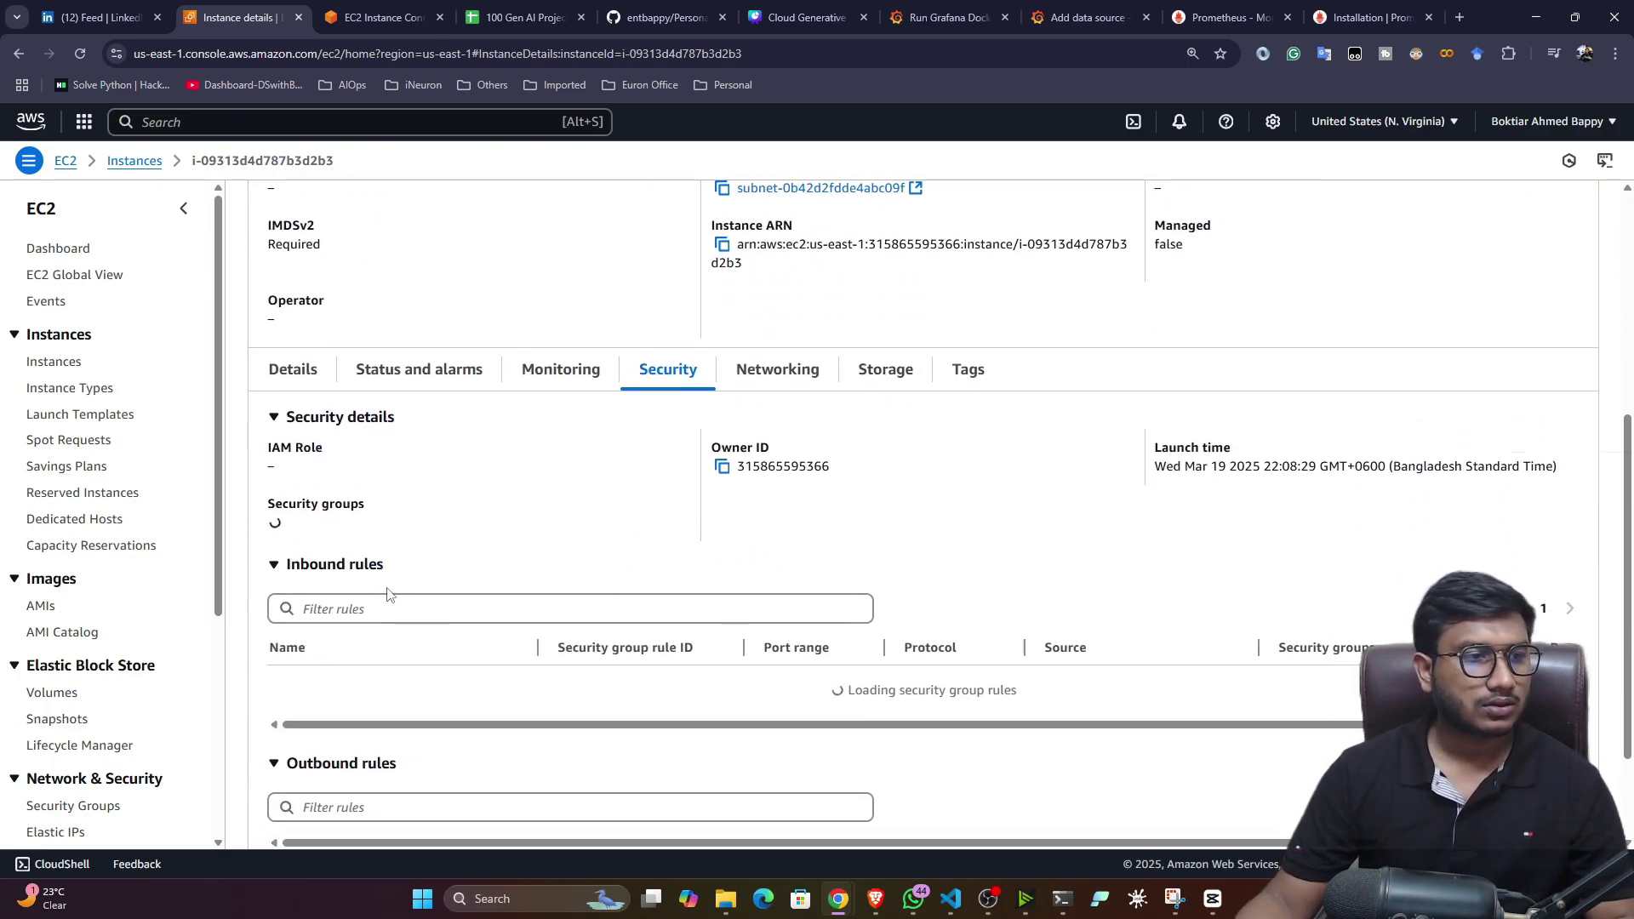
click(311, 533)
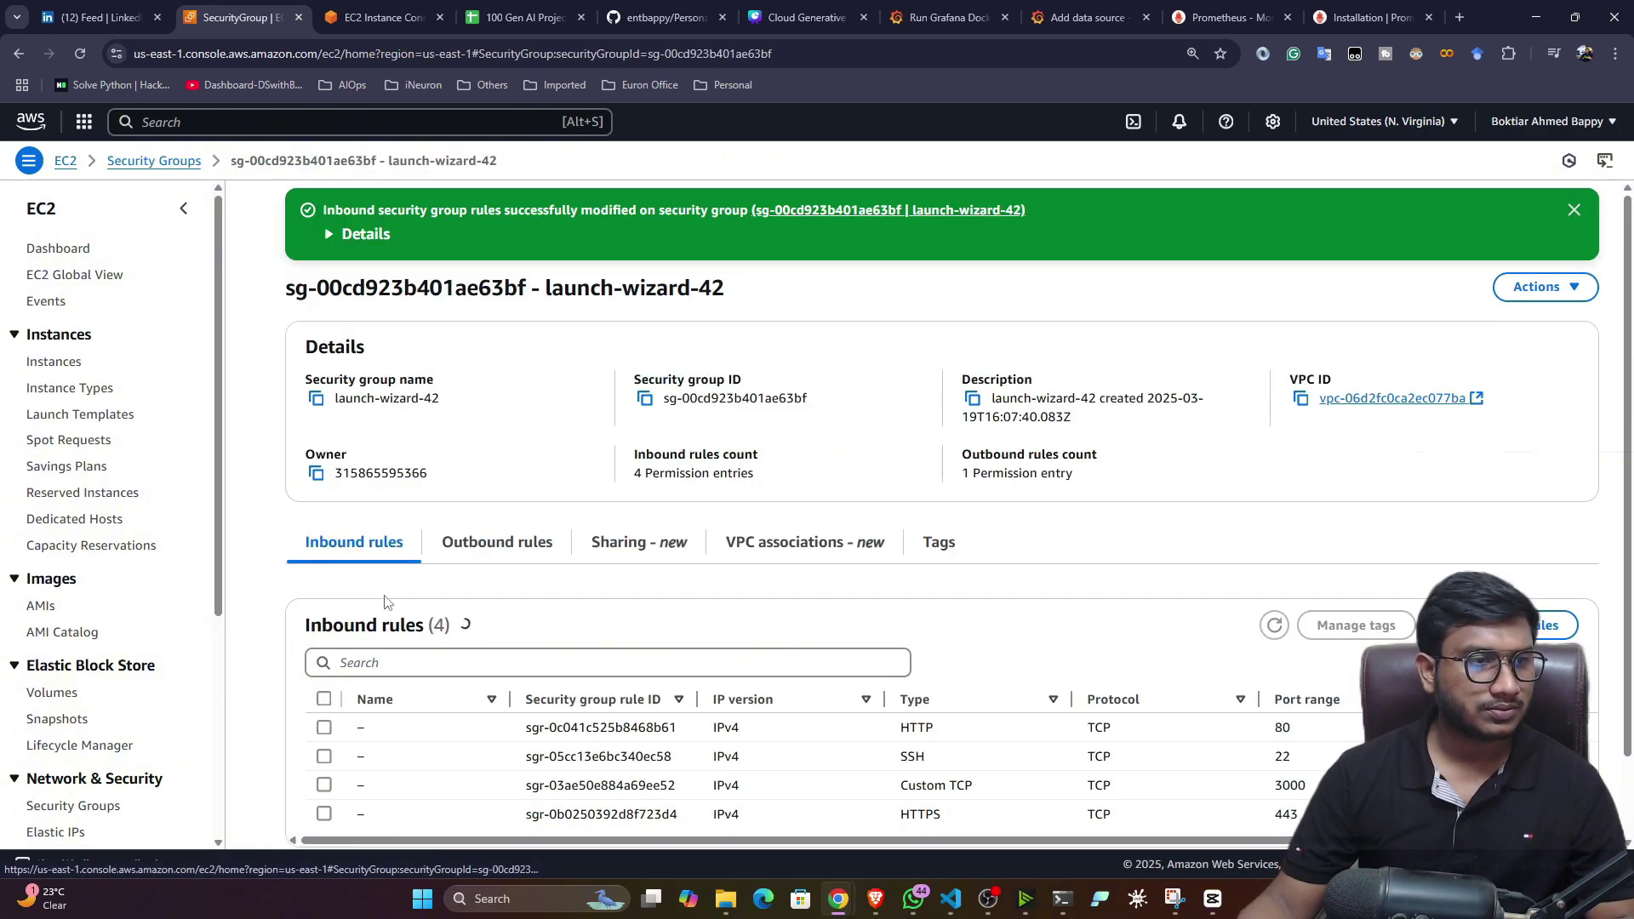
scroll(736, 656, down, 1)
click(1501, 574)
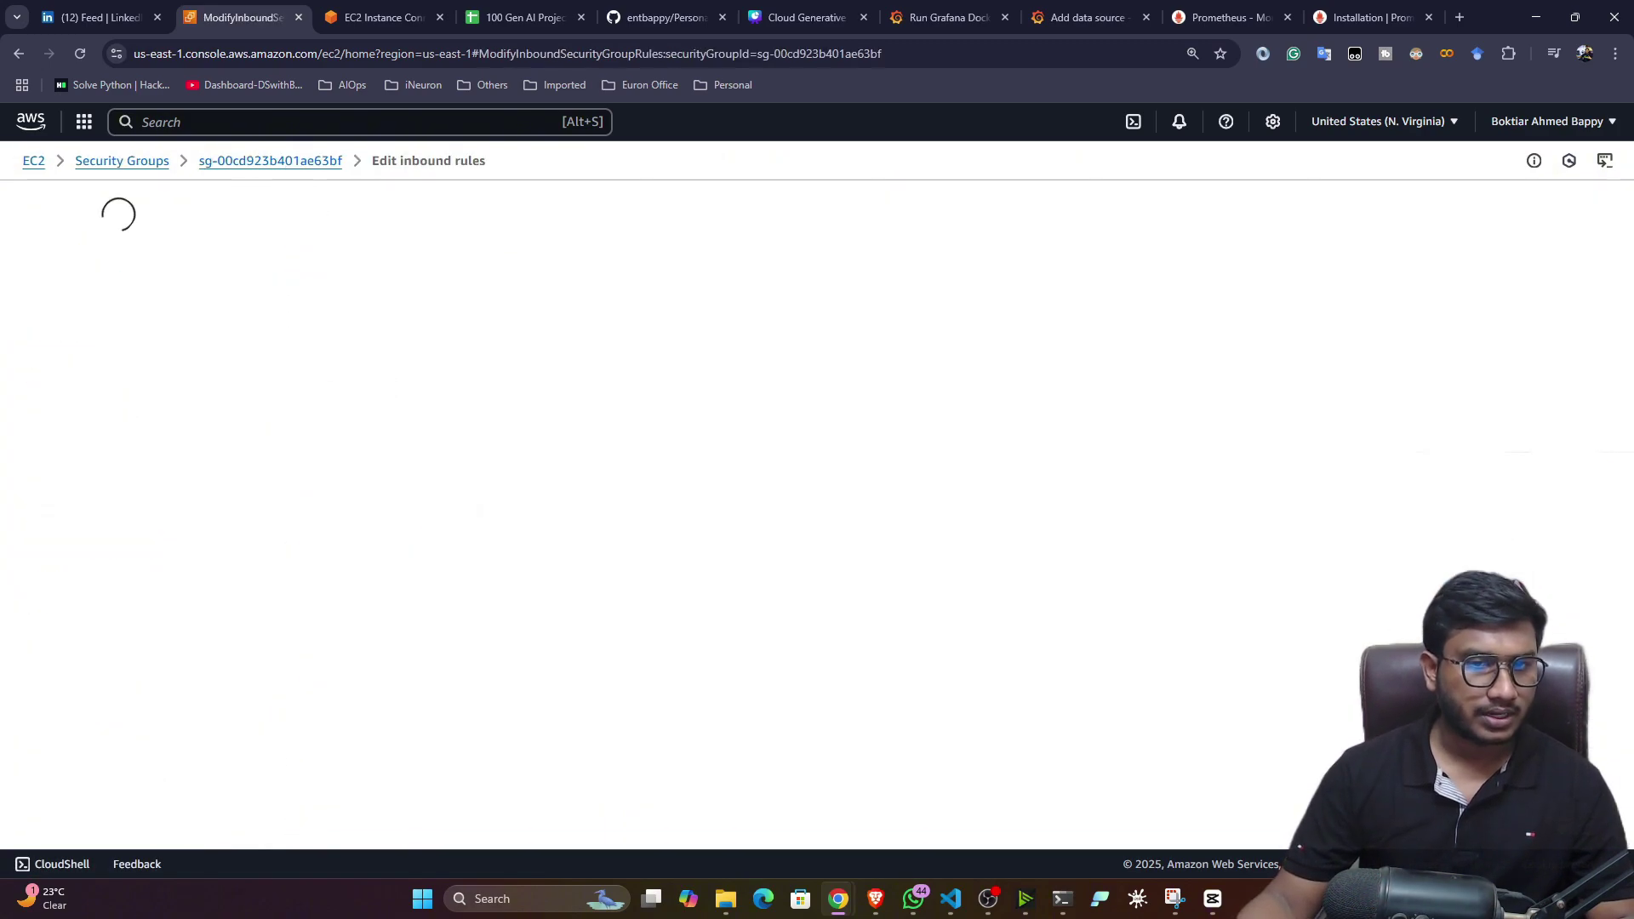
click(162, 669)
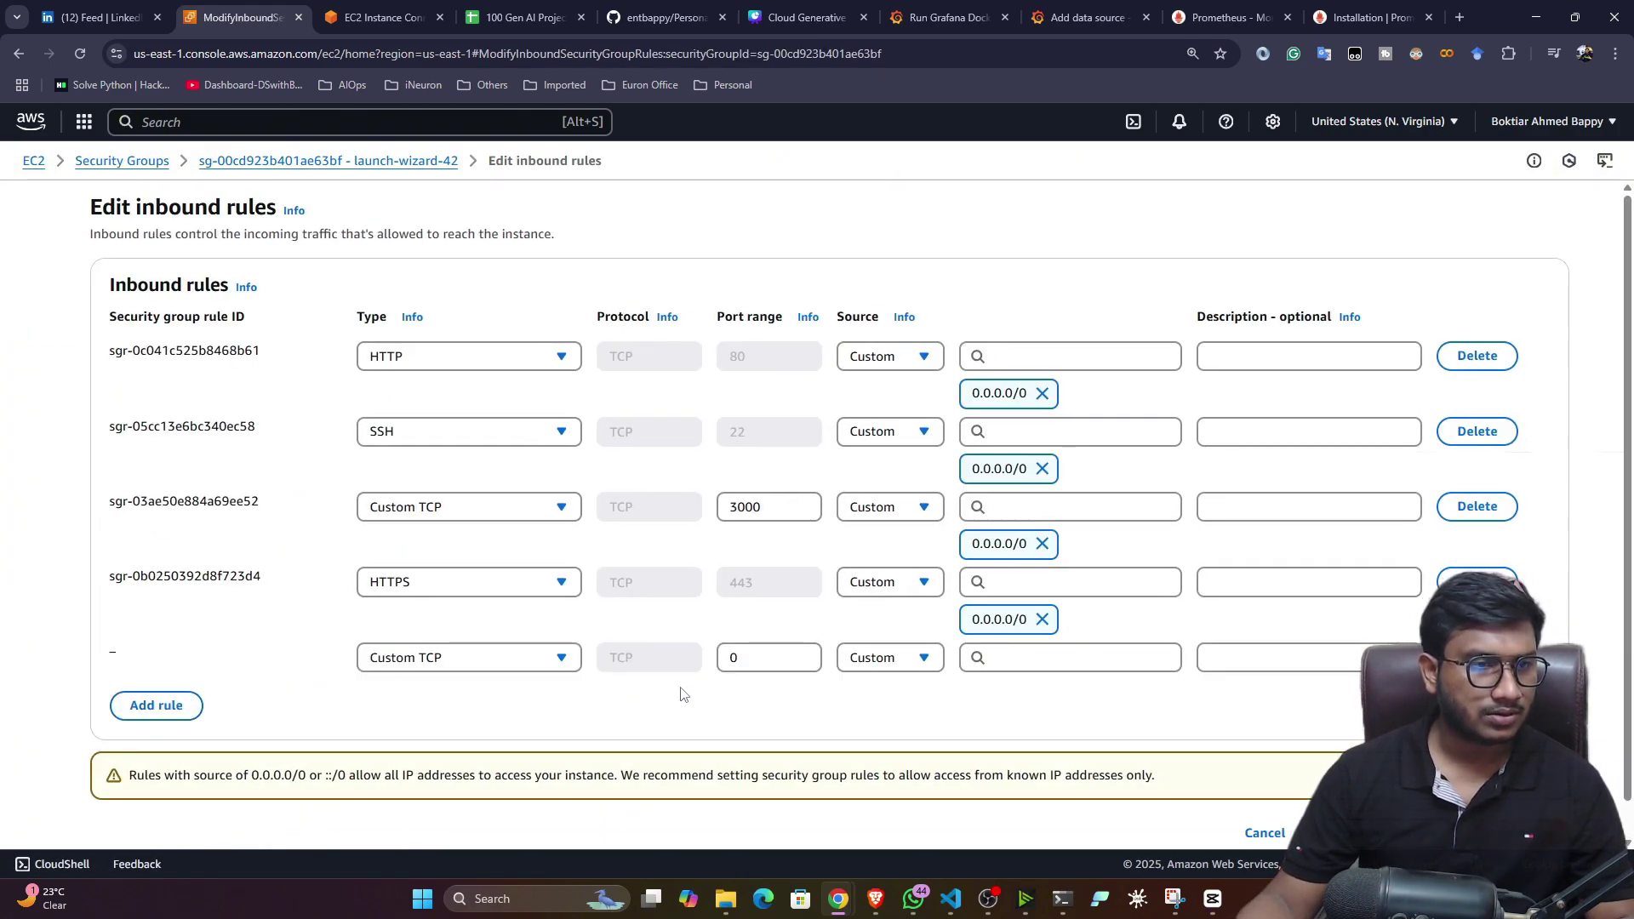
double_click(737, 659)
text(9090)
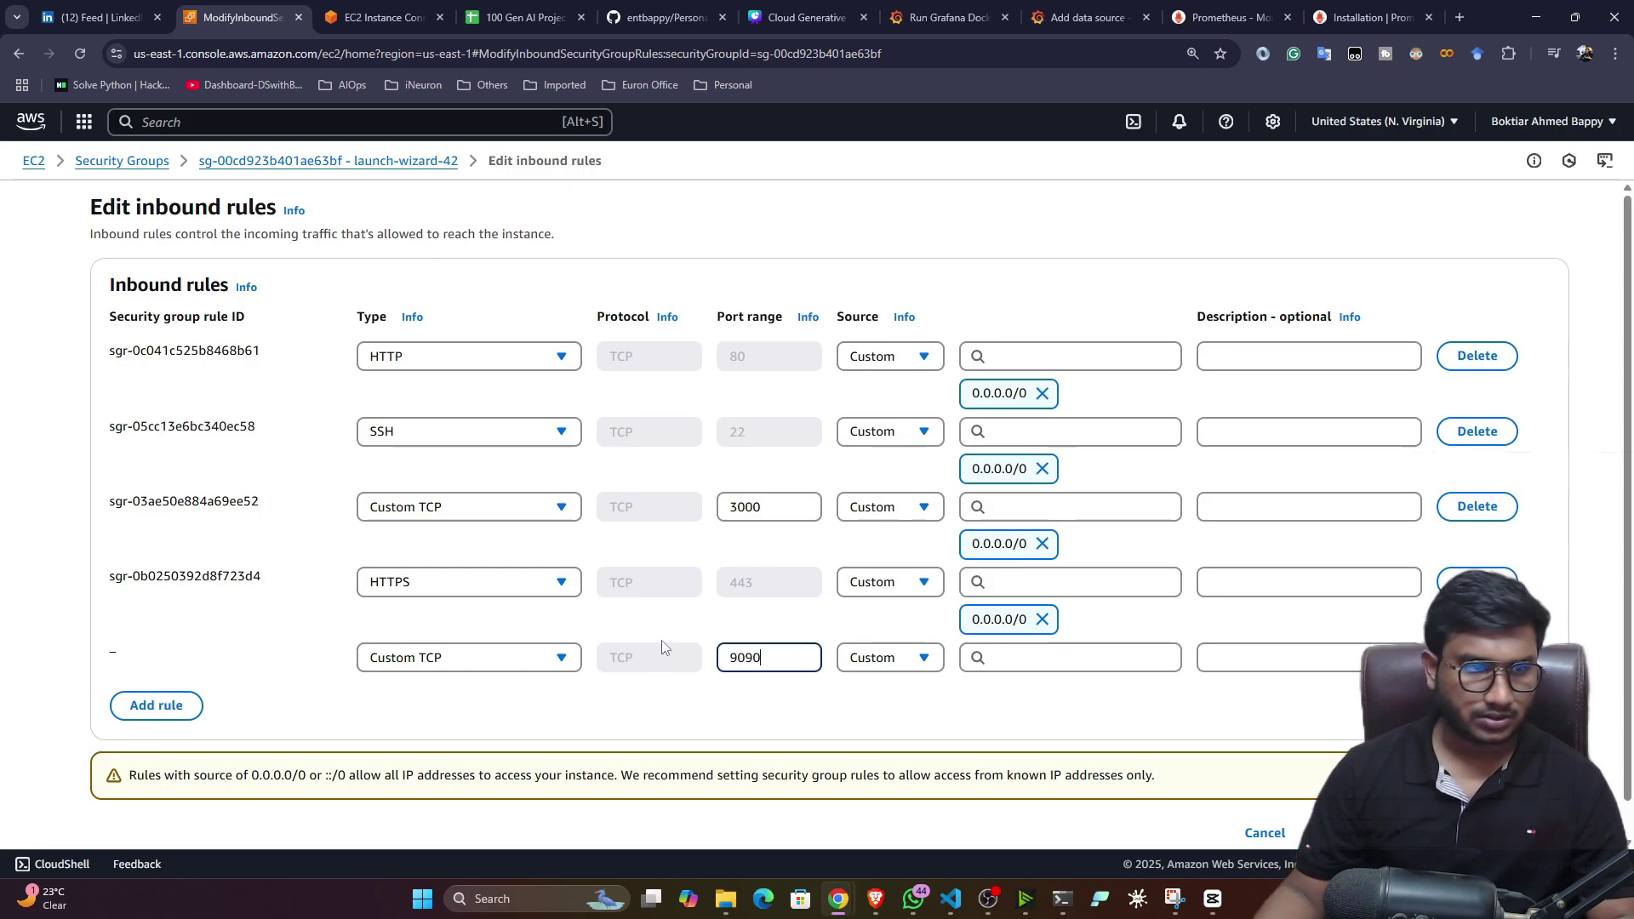
click(1012, 670)
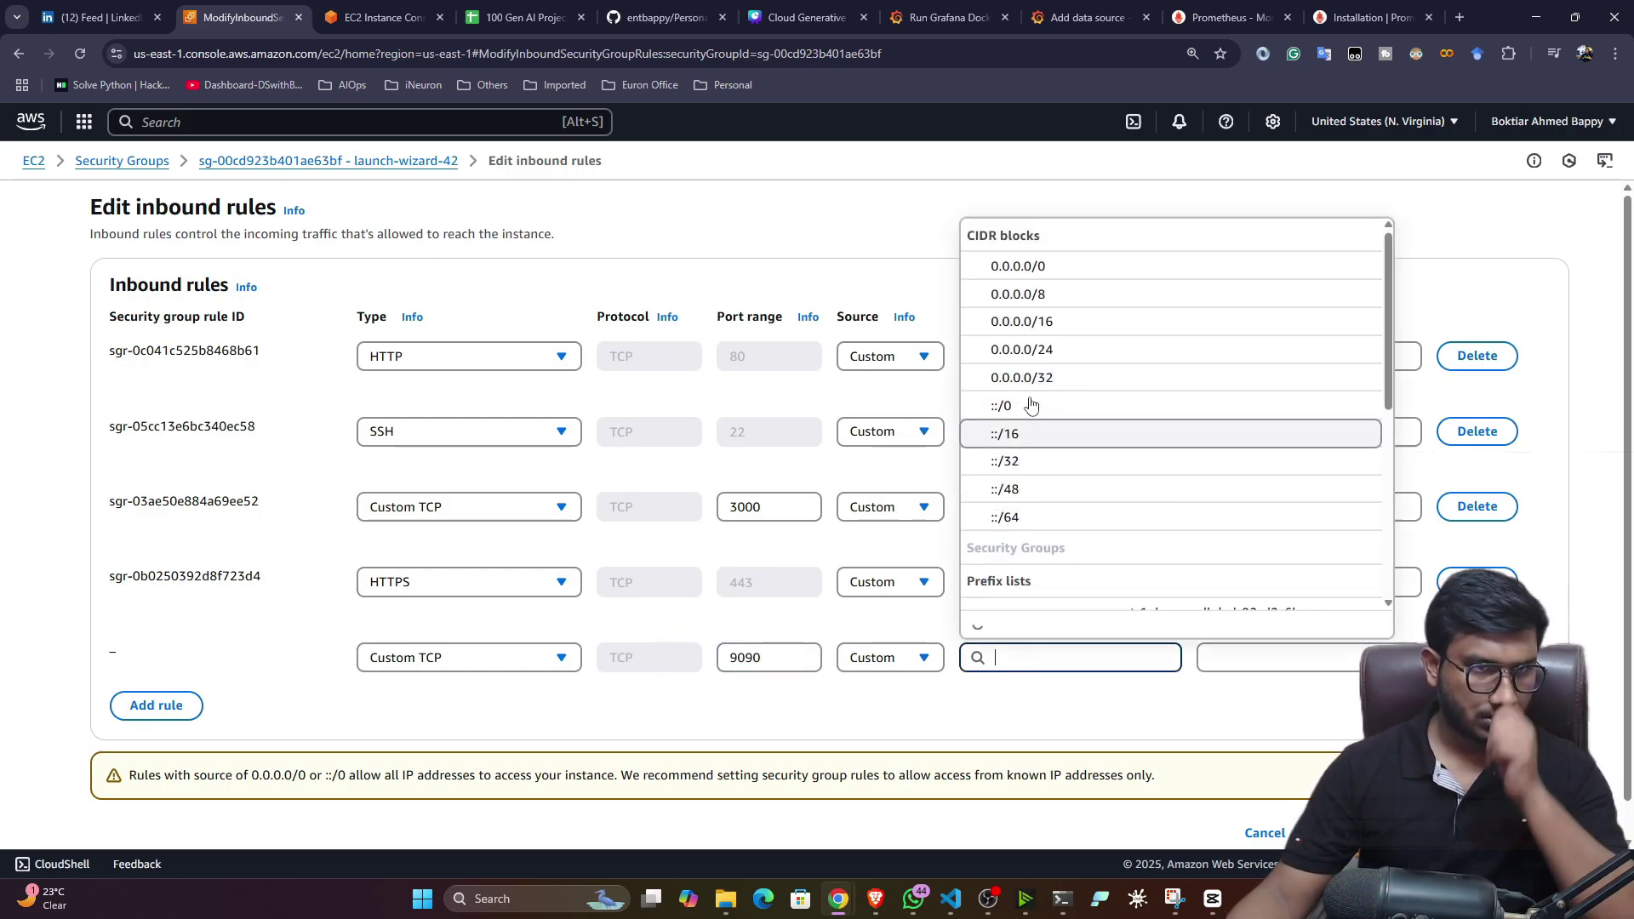
click(1021, 263)
scroll(1081, 631, down, 1)
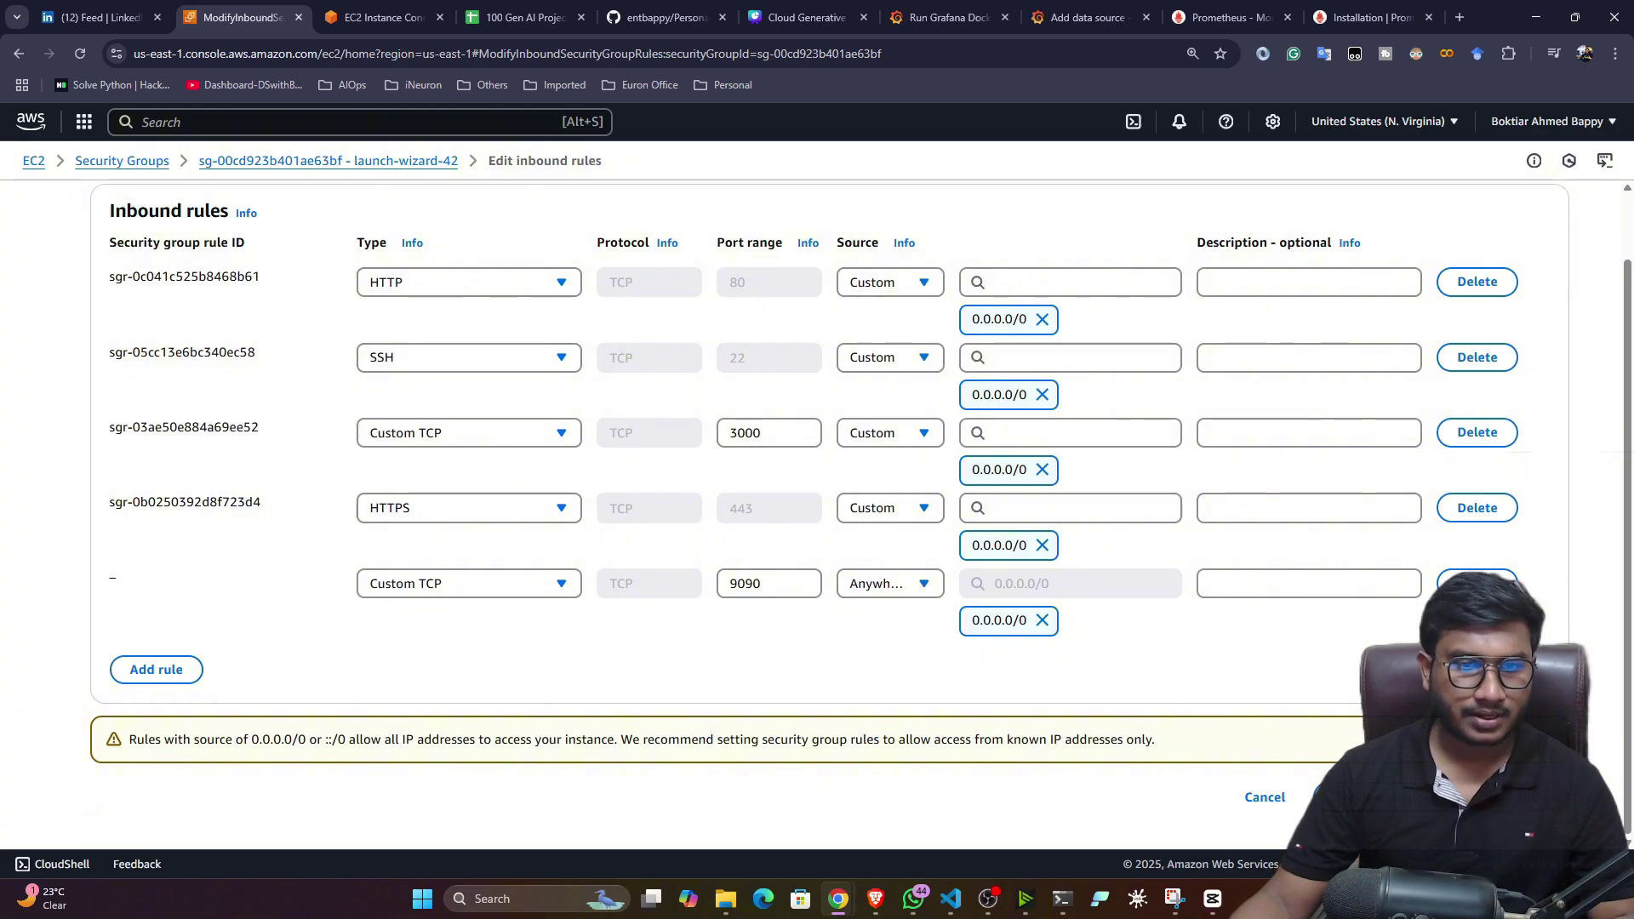
click(1511, 798)
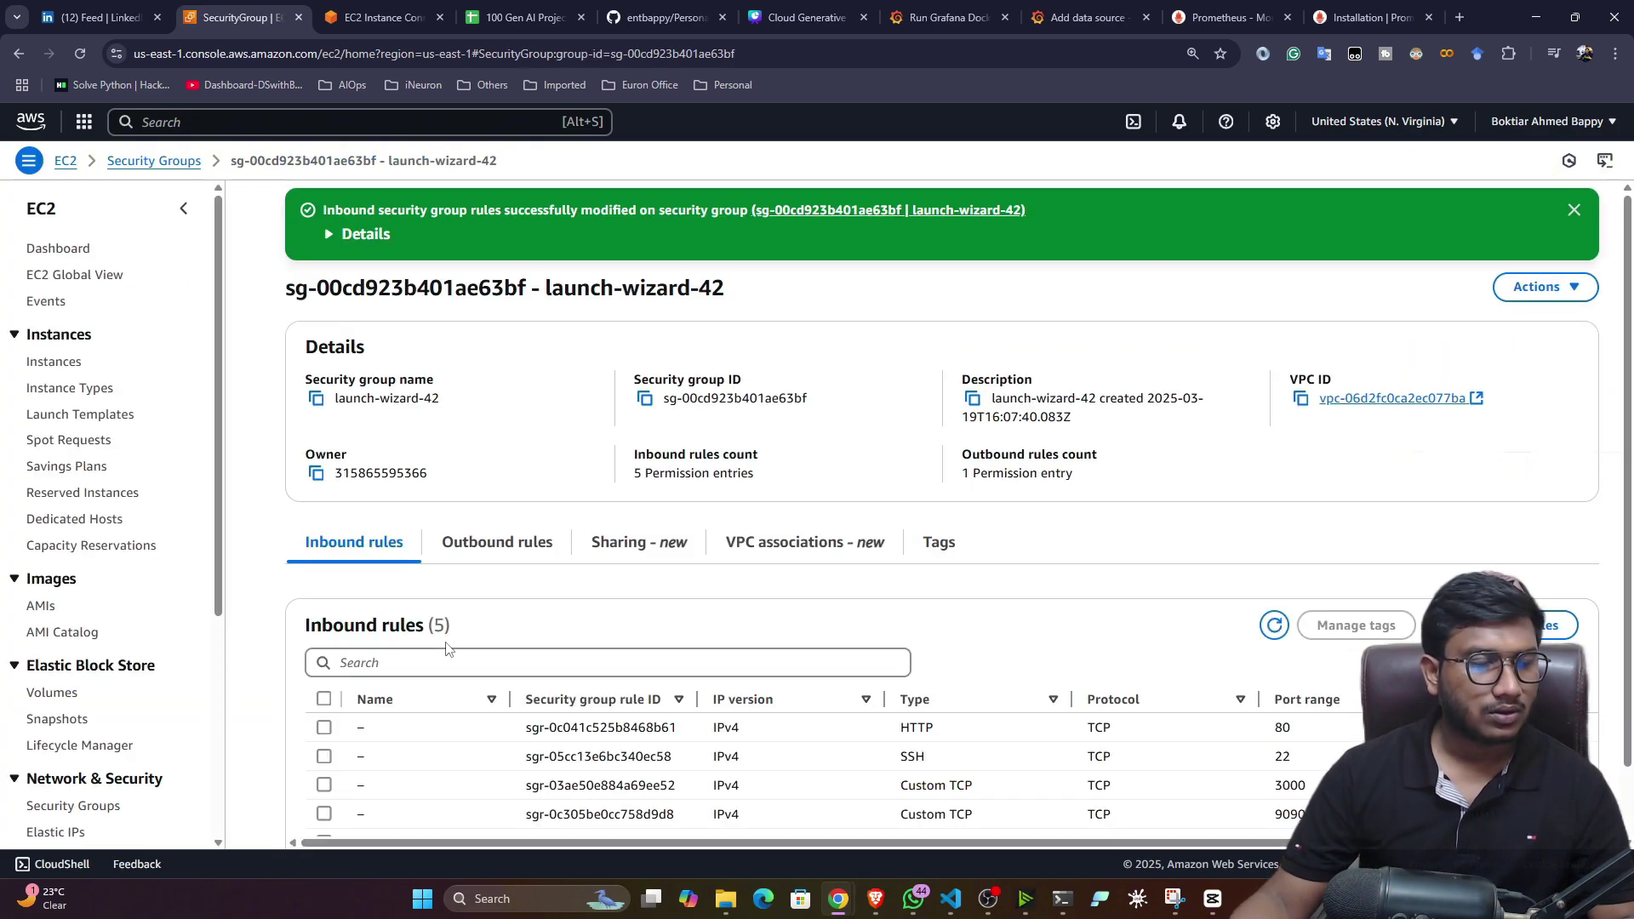
- Return to the grafana-demo instance summary and copy its public IPv4 address
click(54, 363)
click(477, 324)
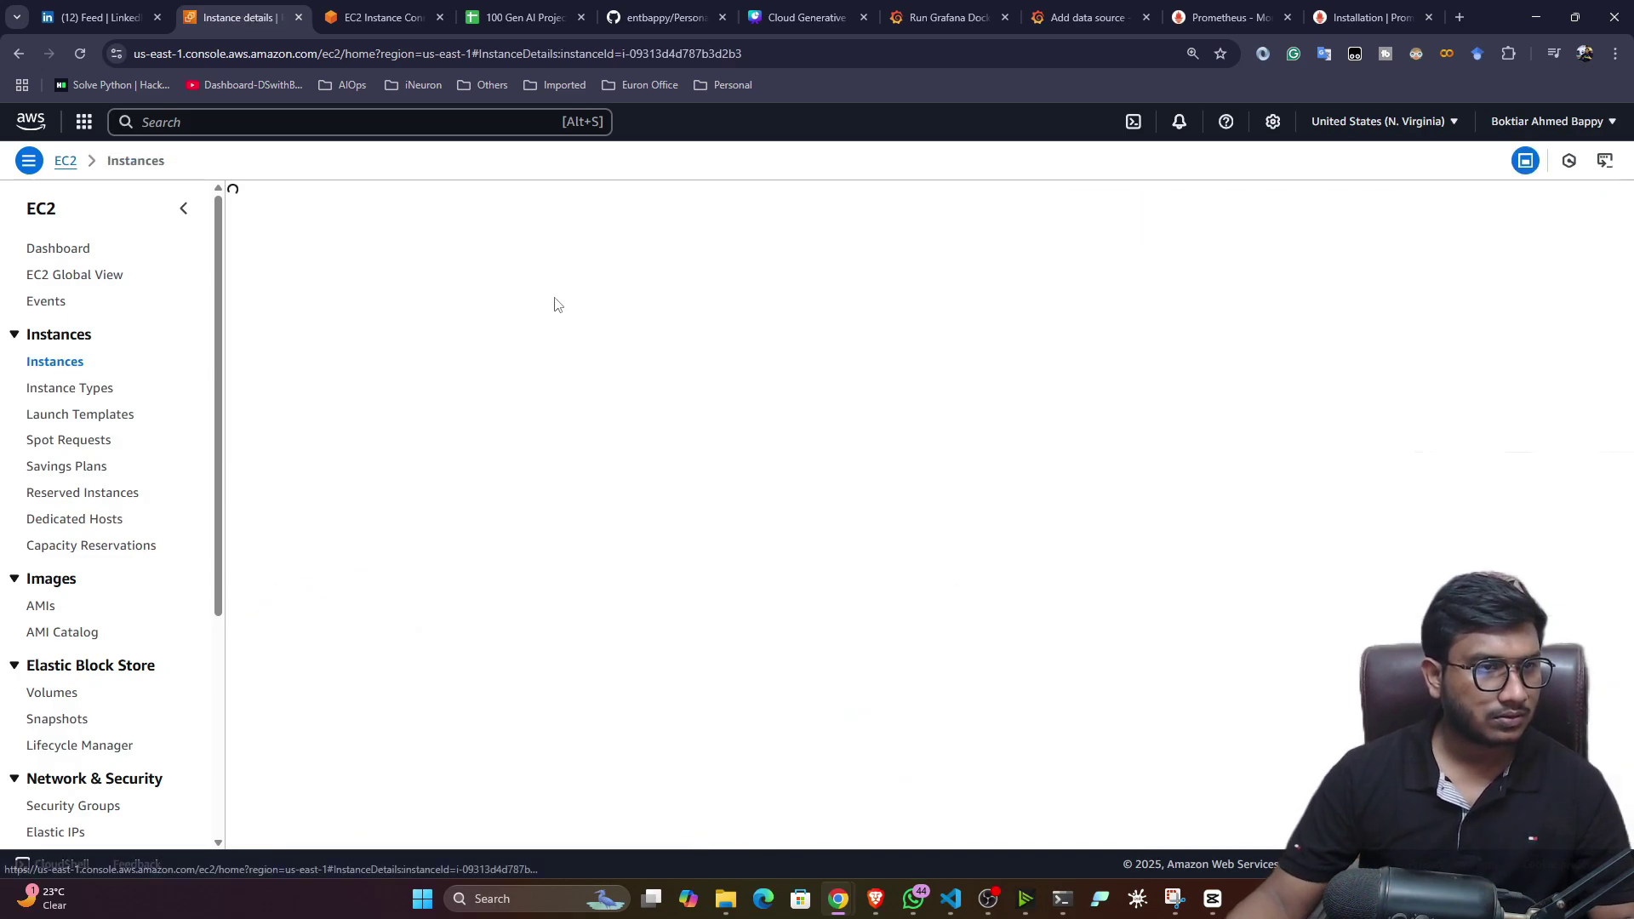
click(362, 6)
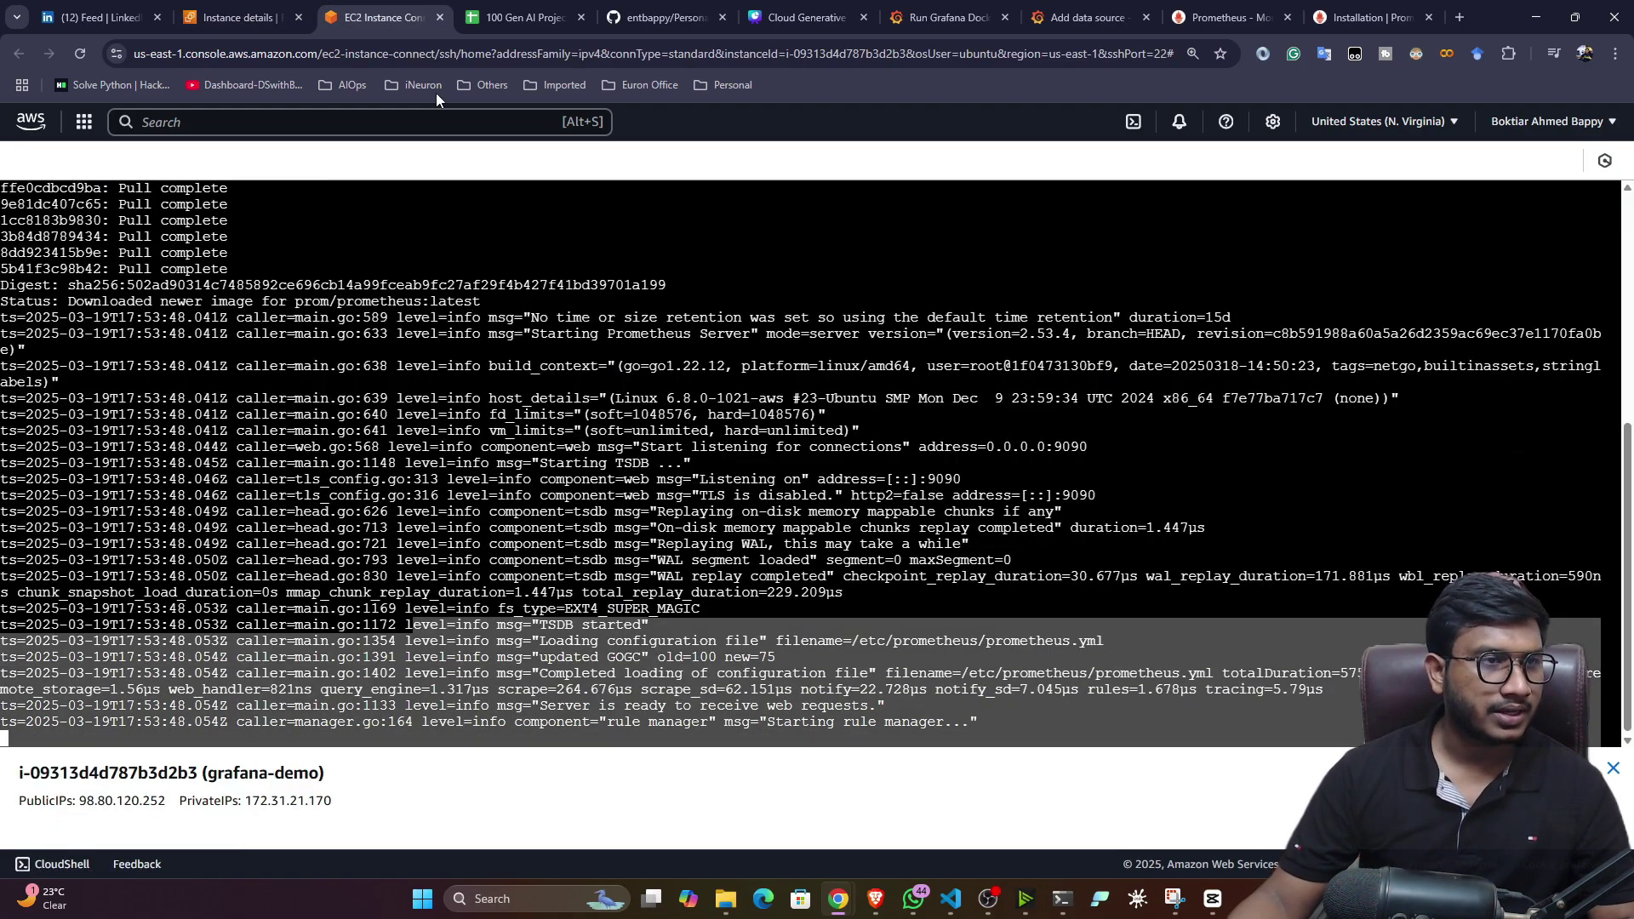
click(224, 7)
click(721, 310)
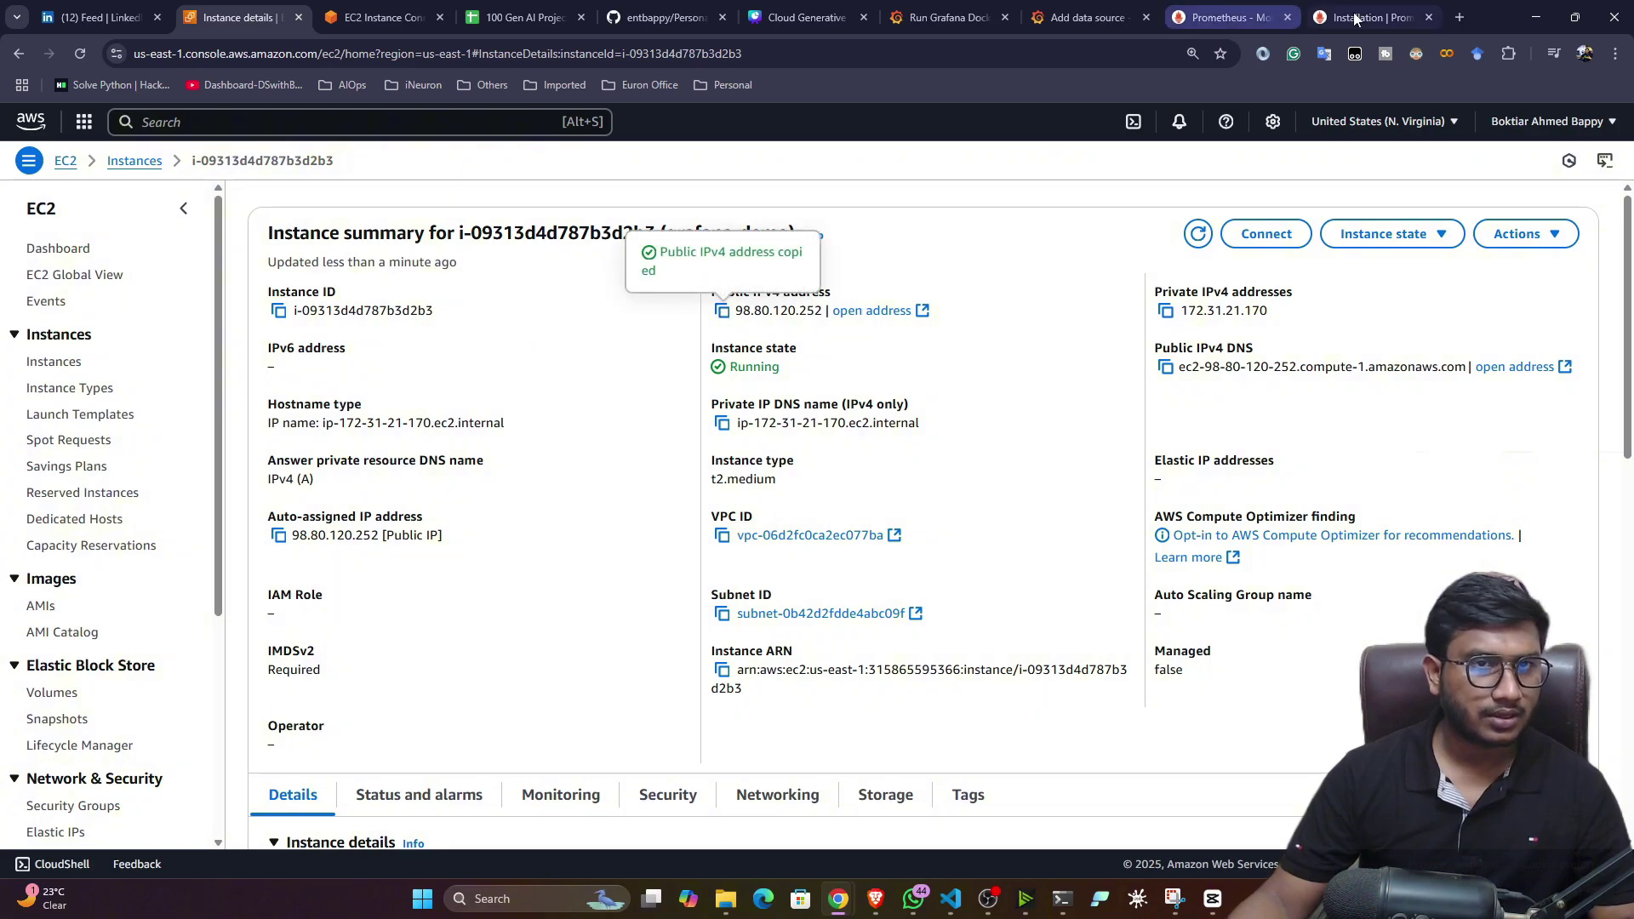
- Load the Prometheus web UI at 98.80.120.252:9090 in a new tab
click(1458, 17)
key(ctrl+v)
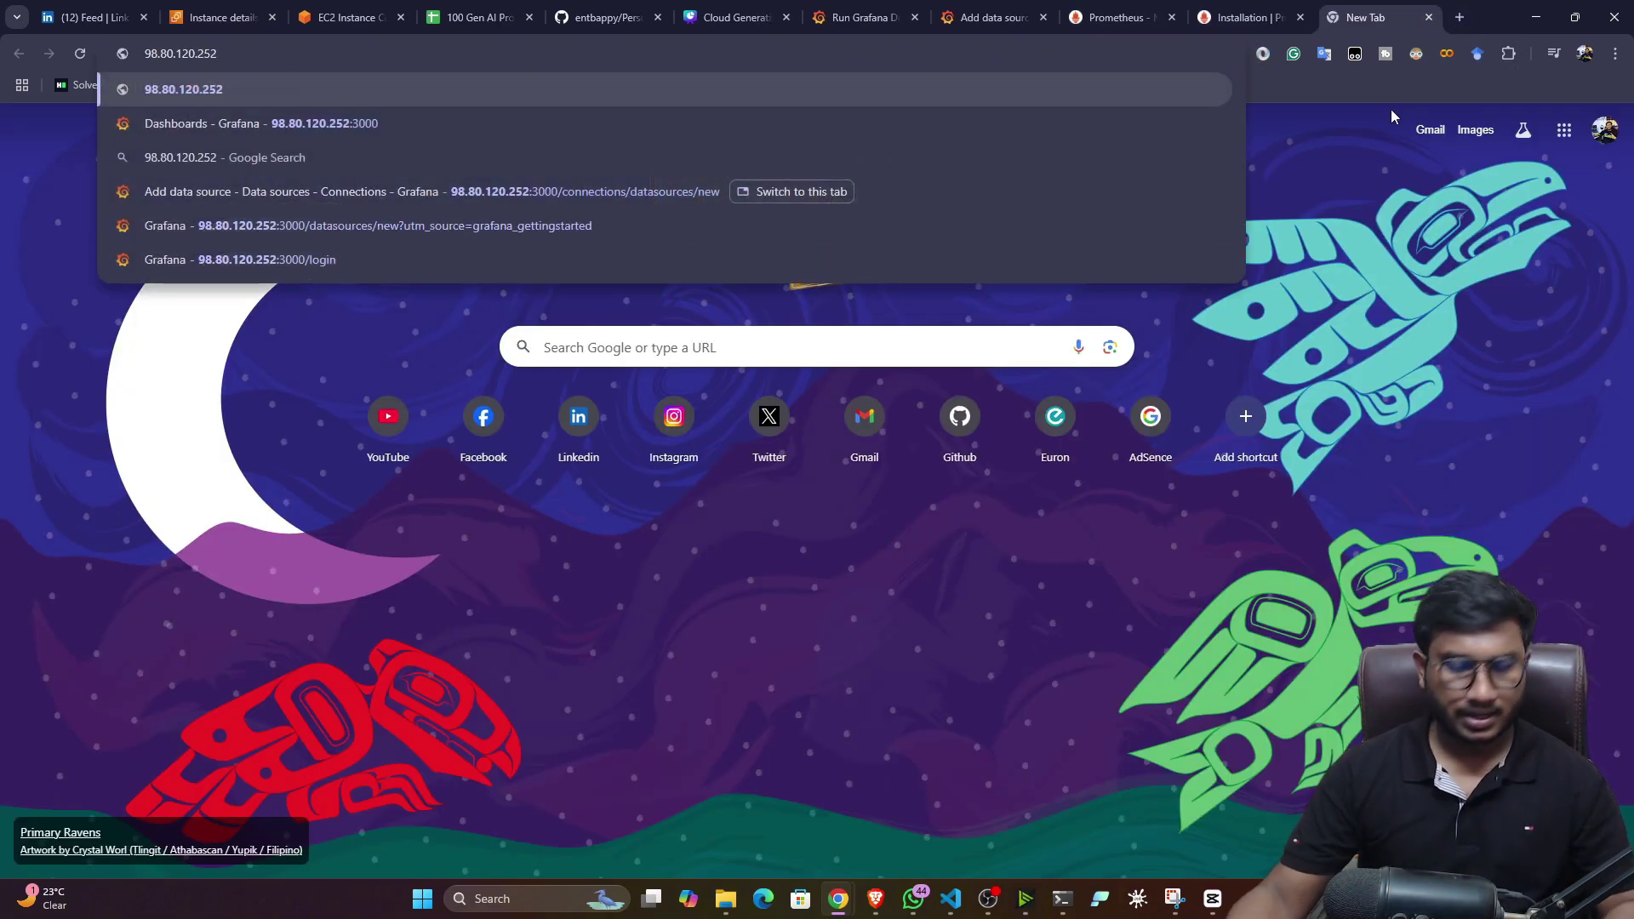
text(:9090)
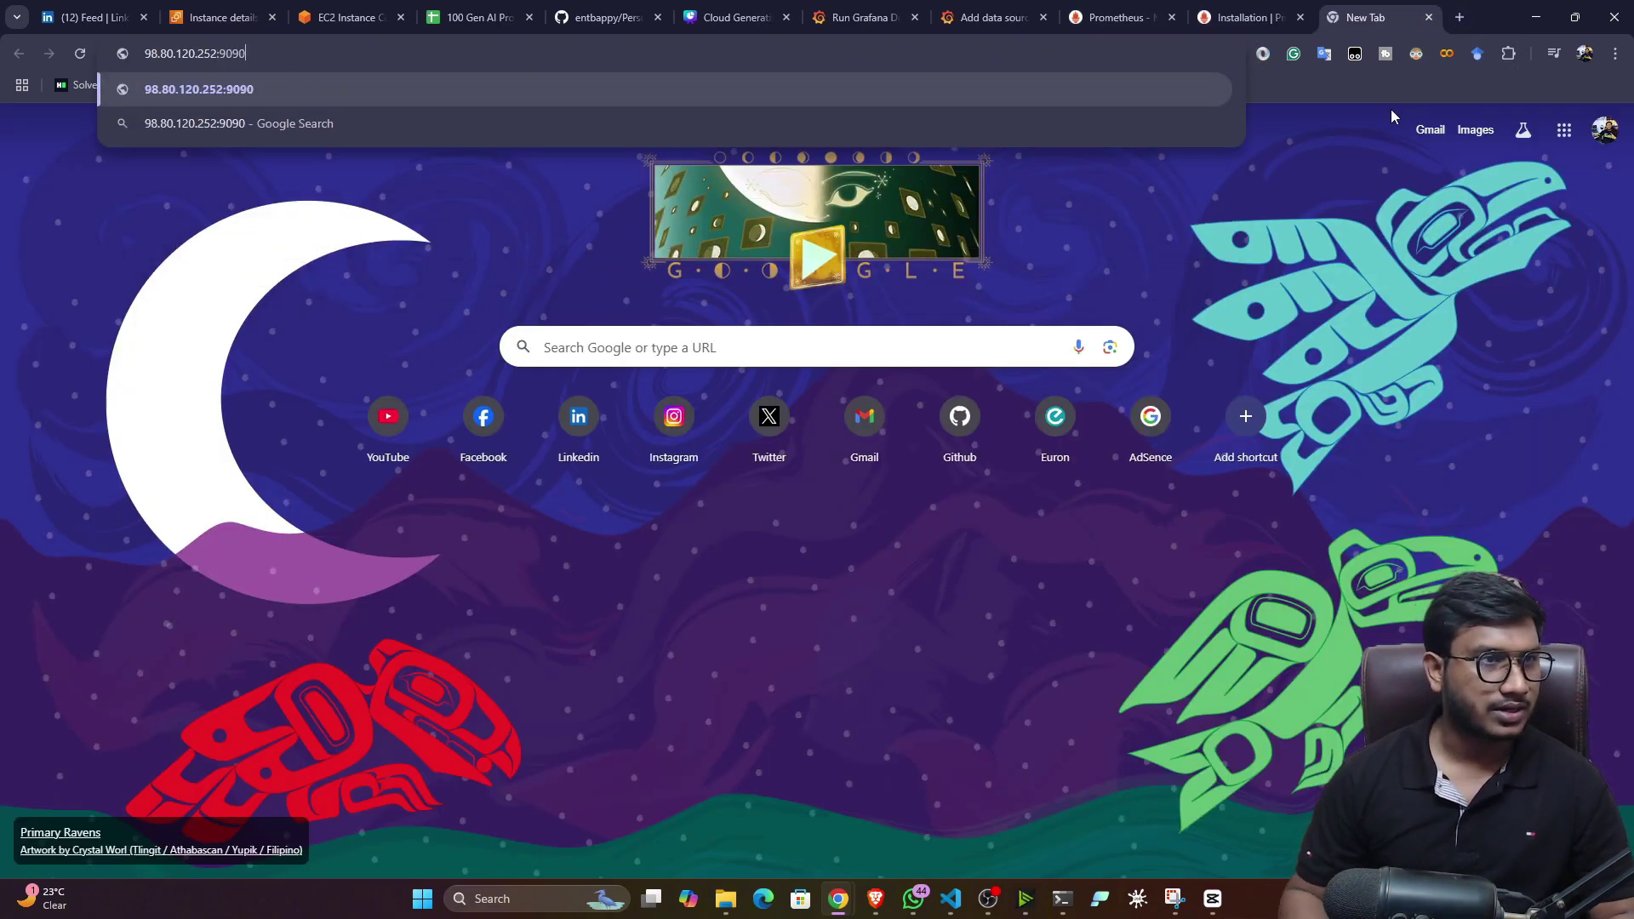
key(Return)
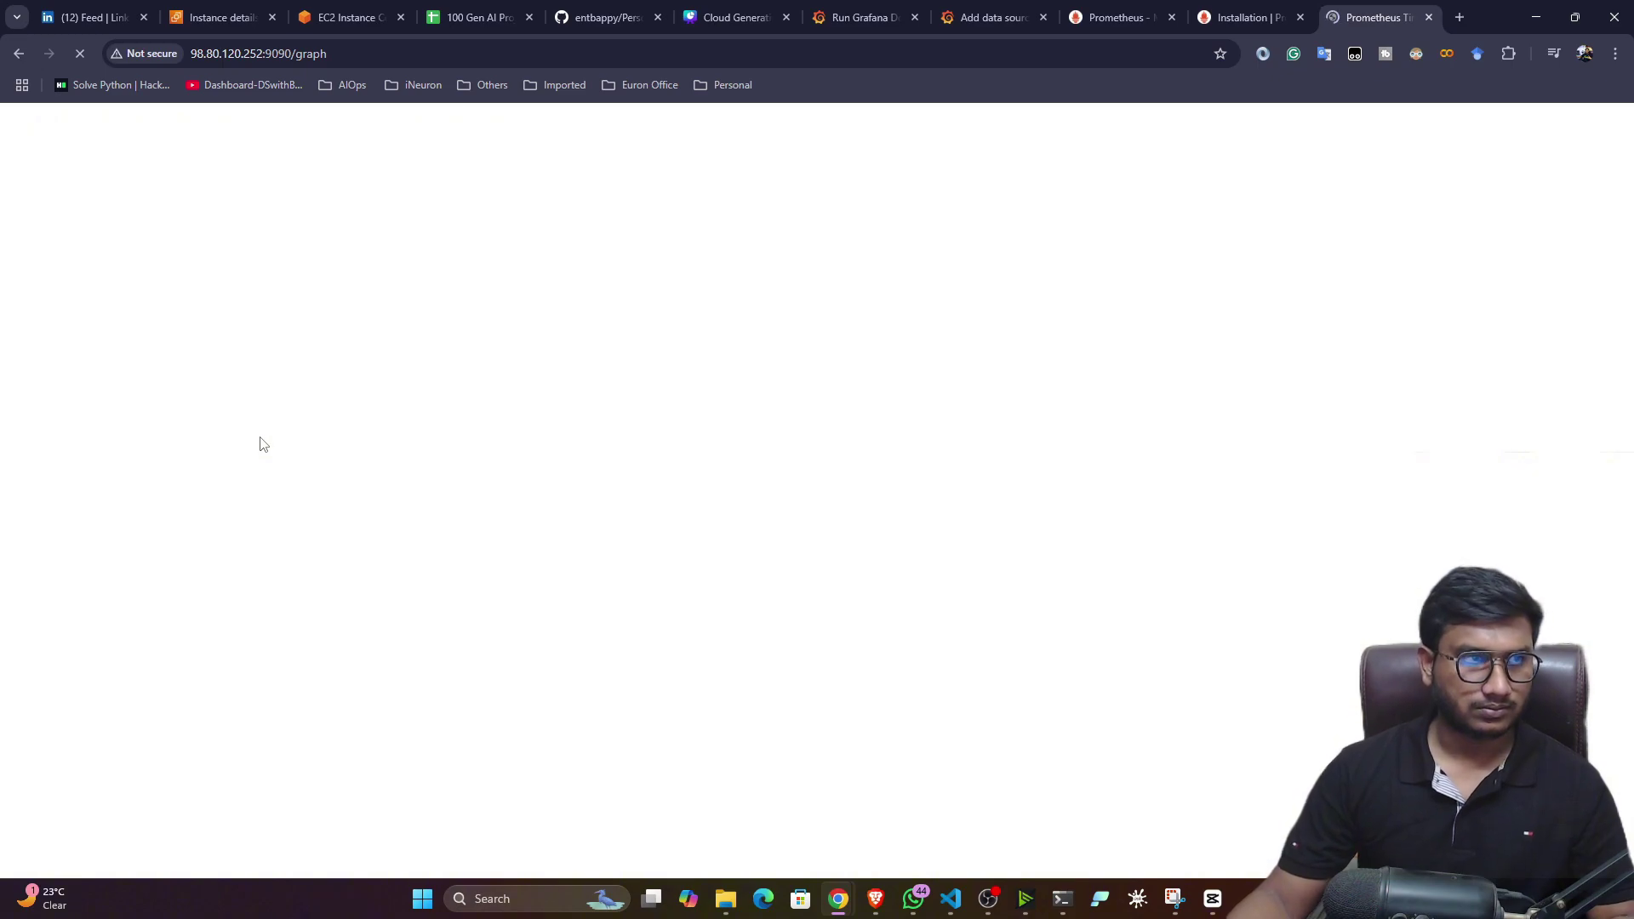
click(380, 59)
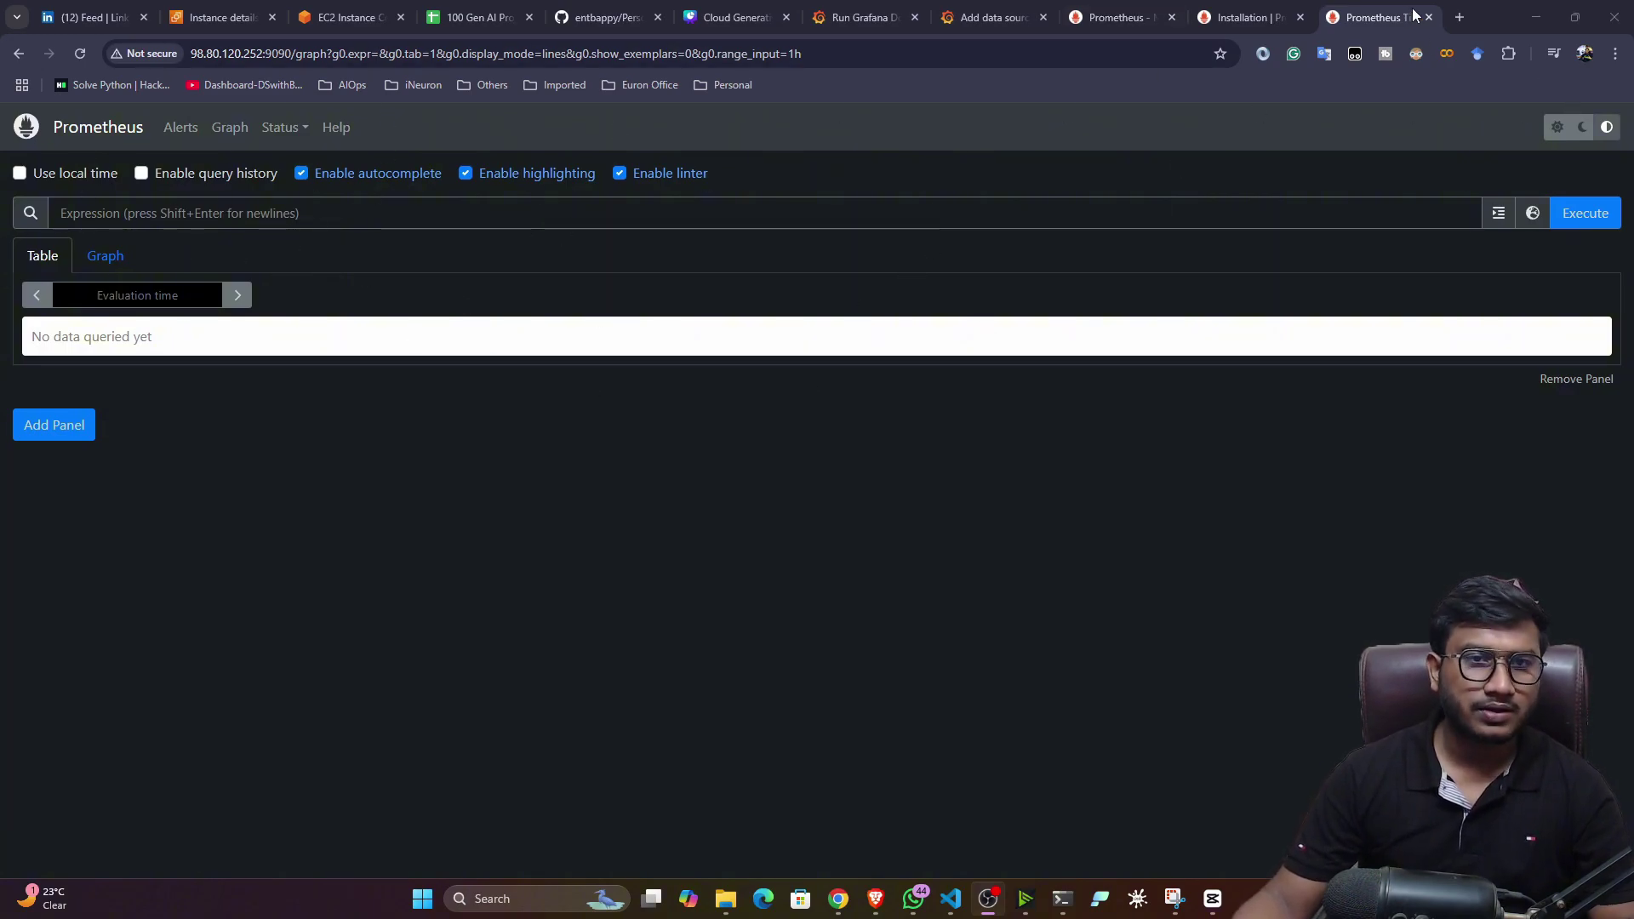
- Load 98.80.120.252:9090/metrics and browse Go runtime metrics such as go_gc_duration_seconds
click(1460, 17)
key(ctrl+v)
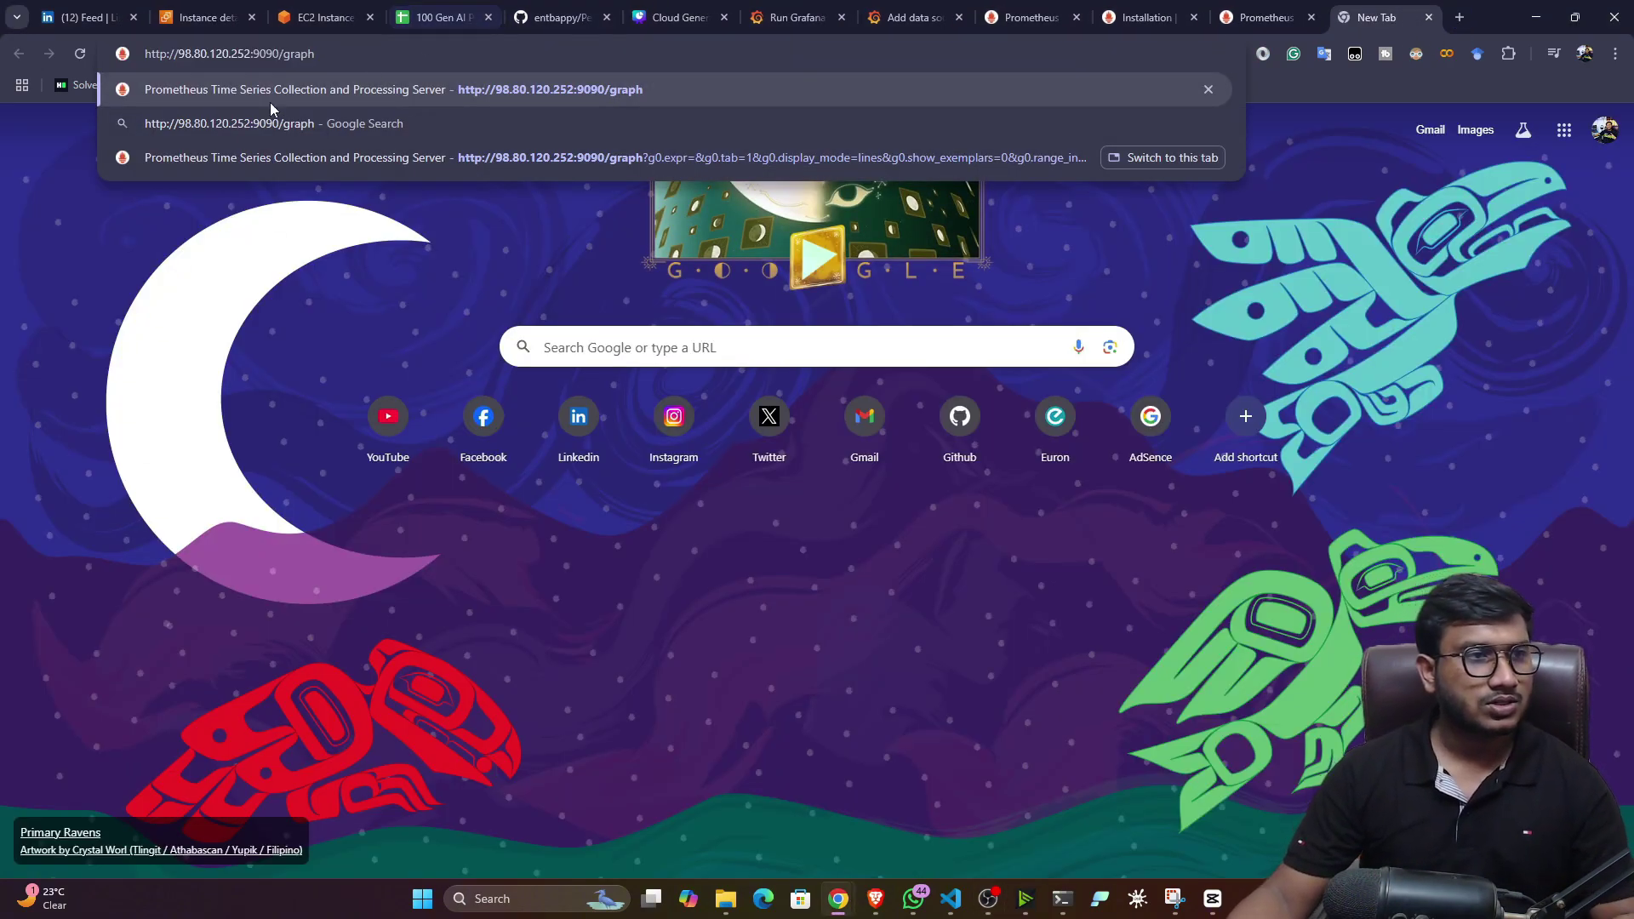
double_click(303, 66)
text(met)
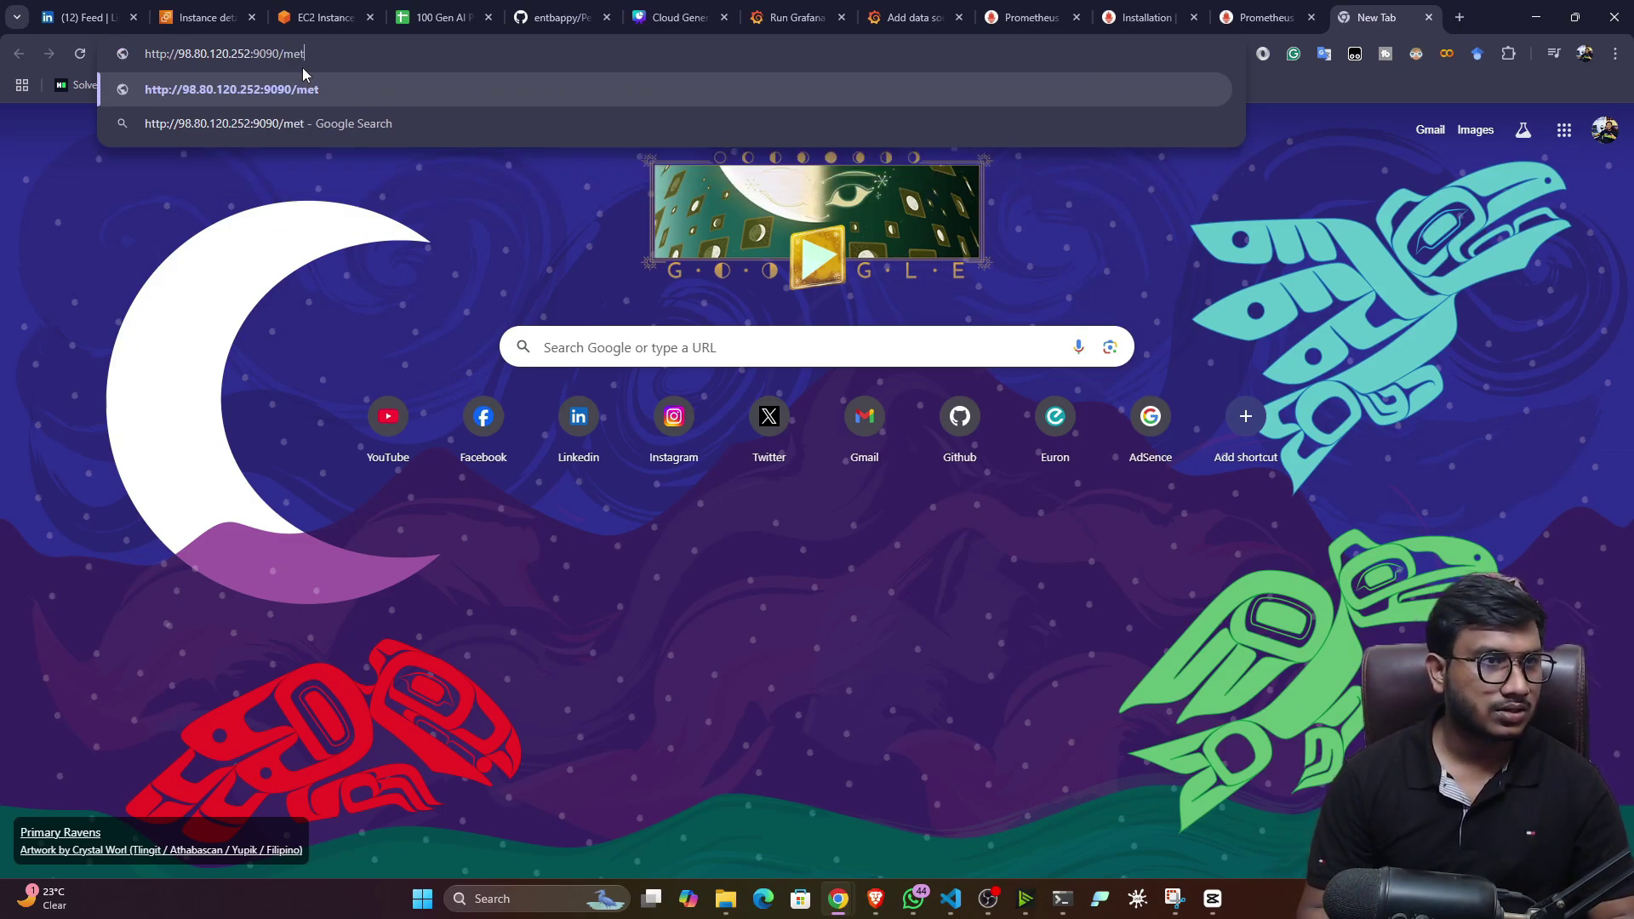
text(rics)
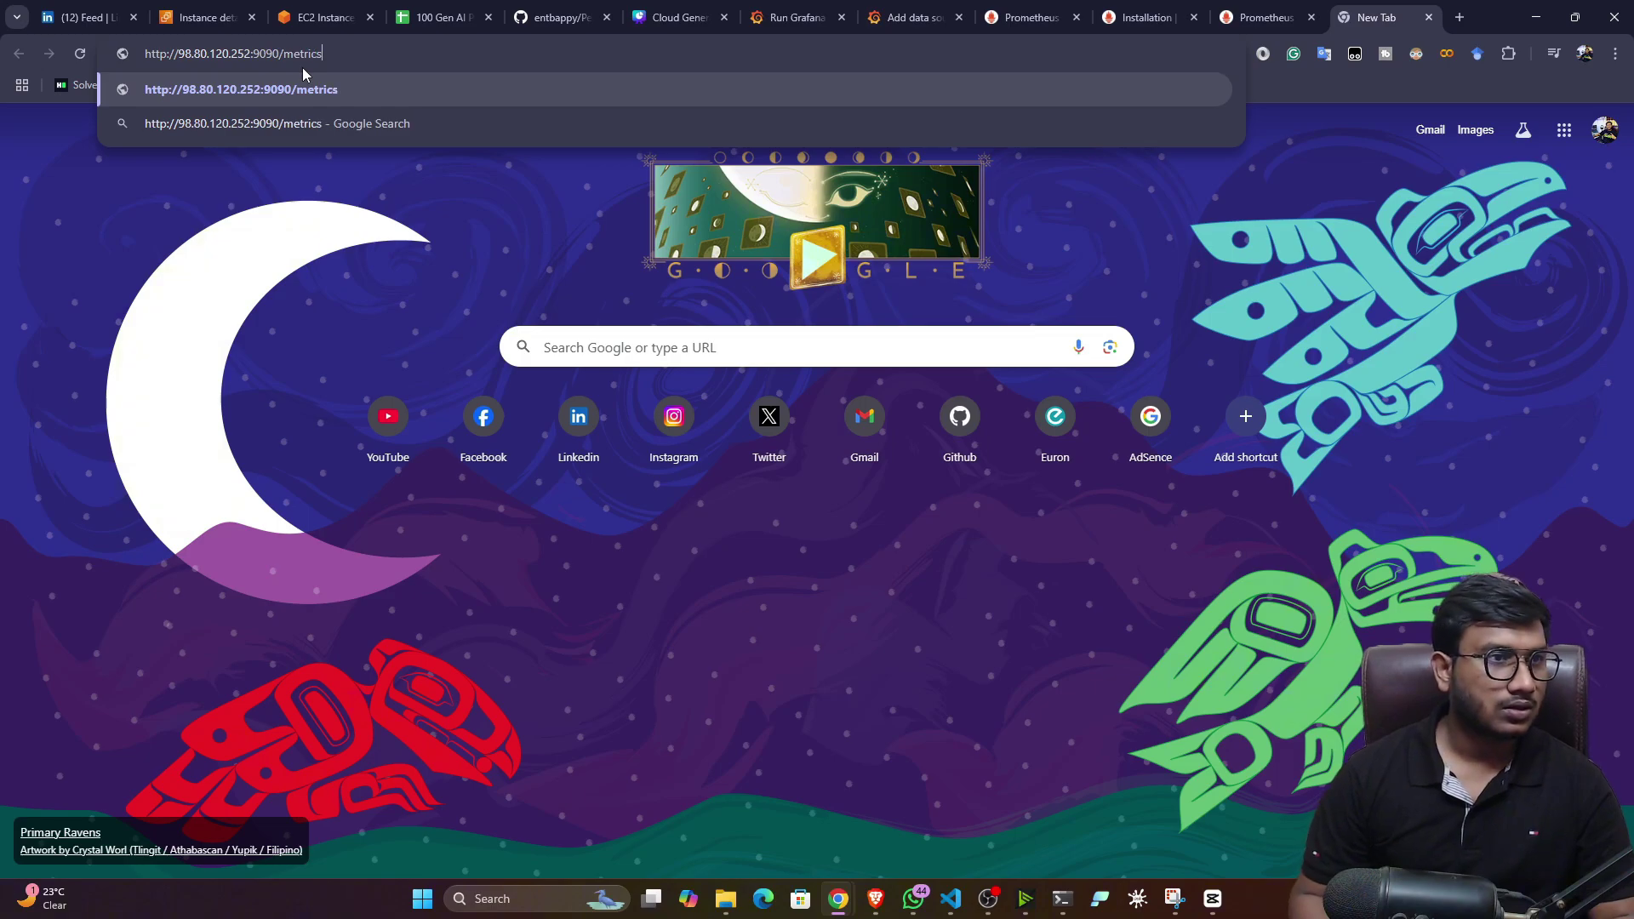
key(Return)
drag(56, 141, 553, 719)
scroll(553, 559, down, 10)
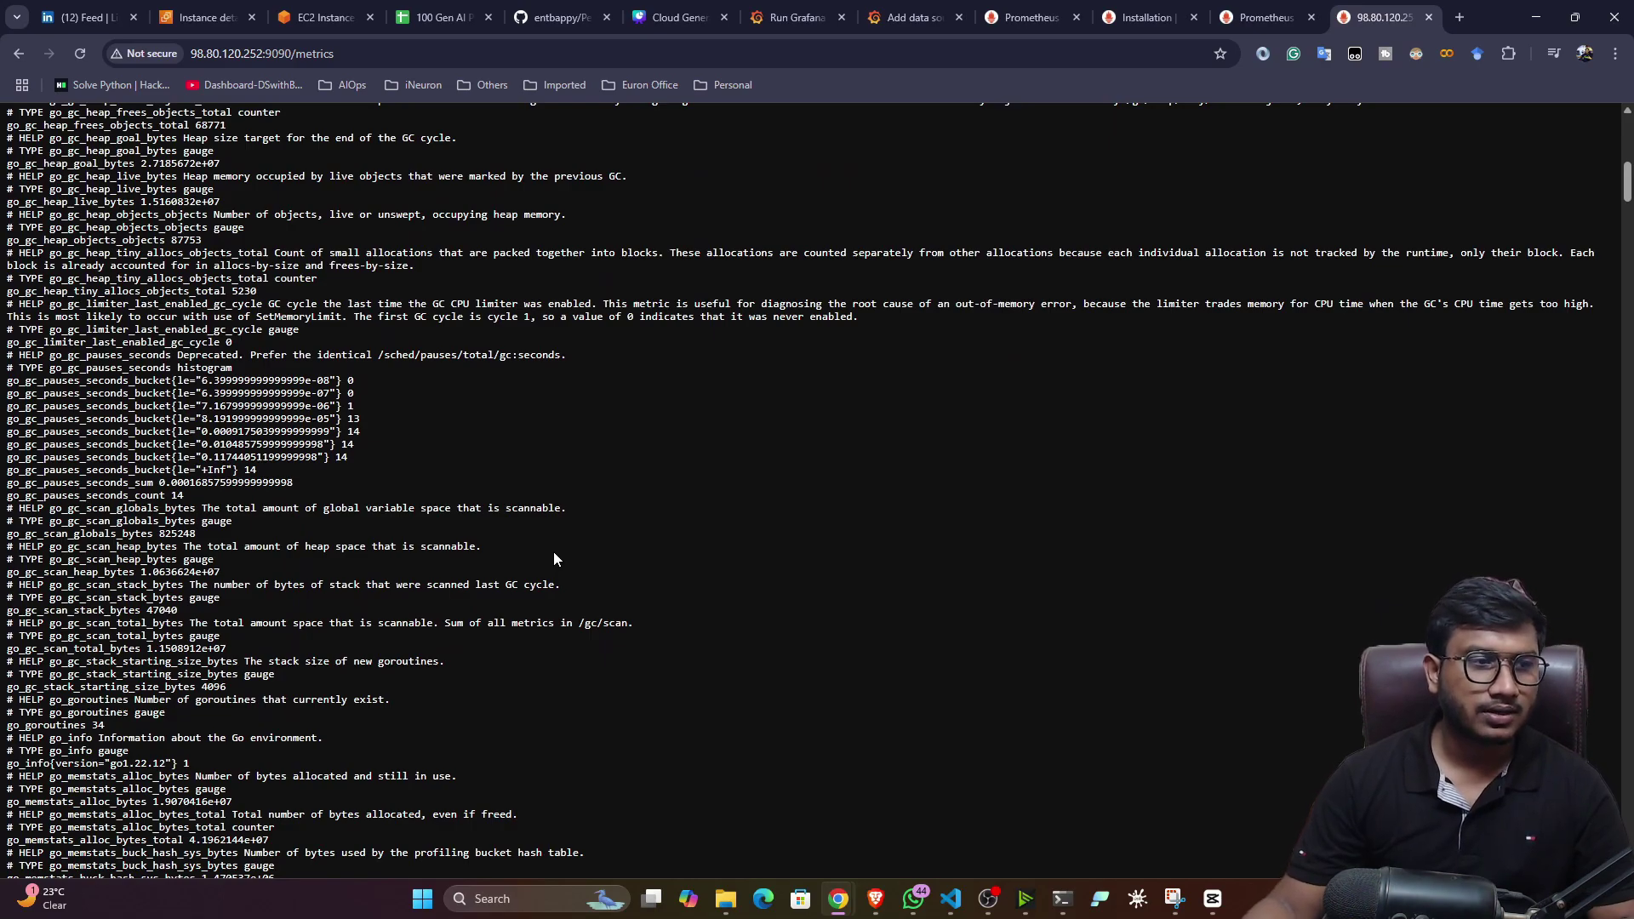
scroll(536, 553, down, 4)
scroll(557, 532, up, 14)
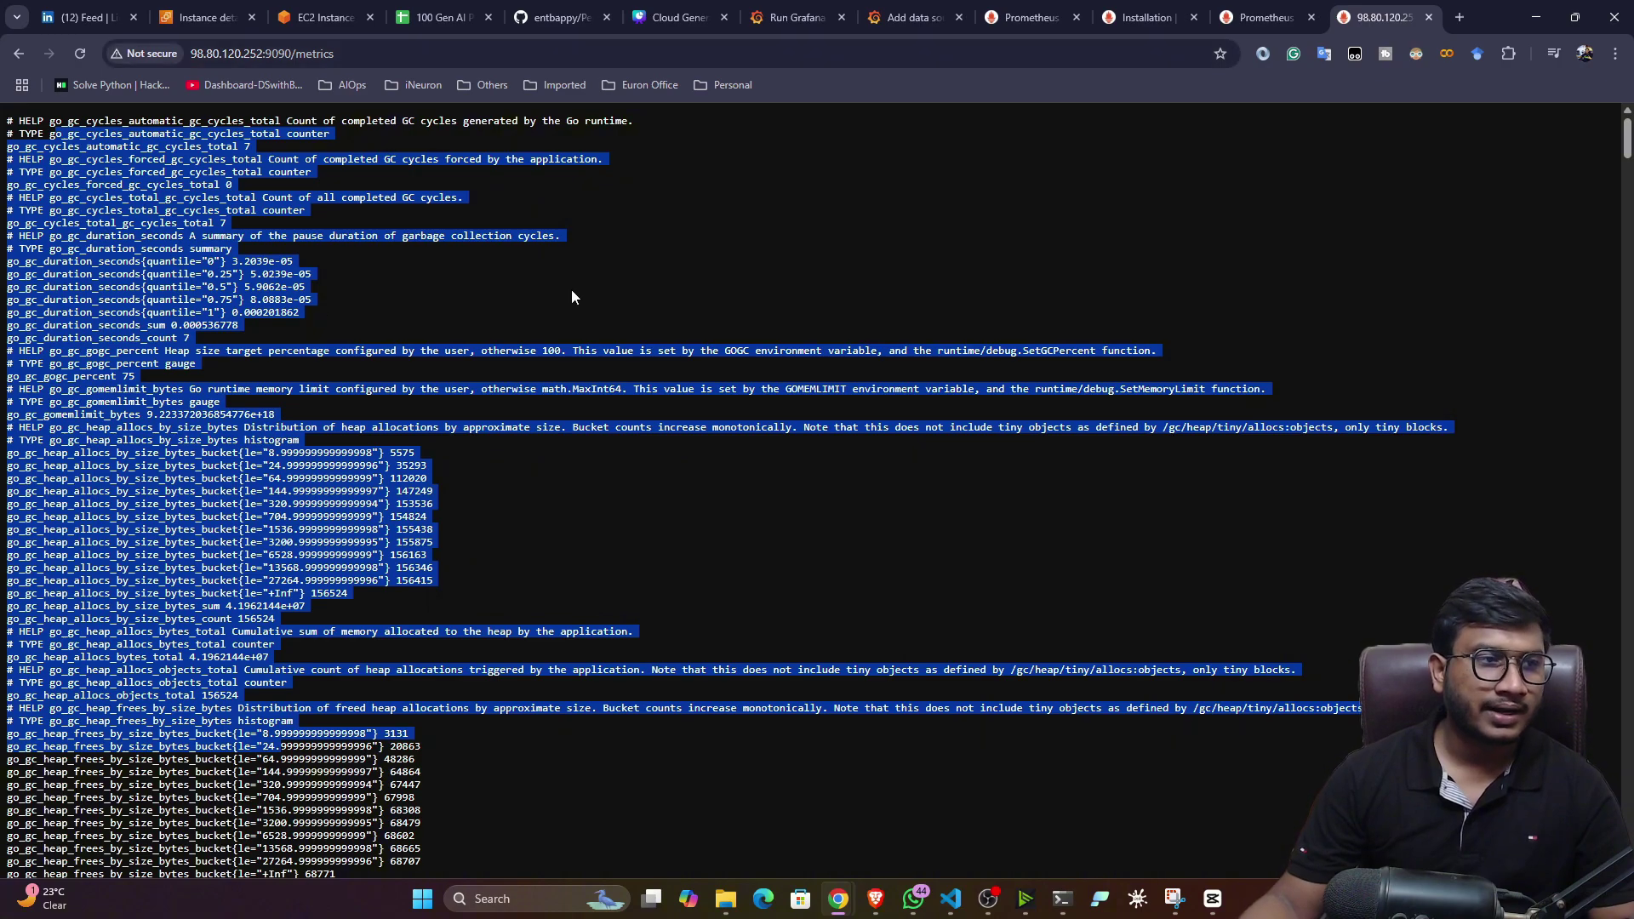
- From the Grafana home page, start a new data source of type Prometheus
click(791, 17)
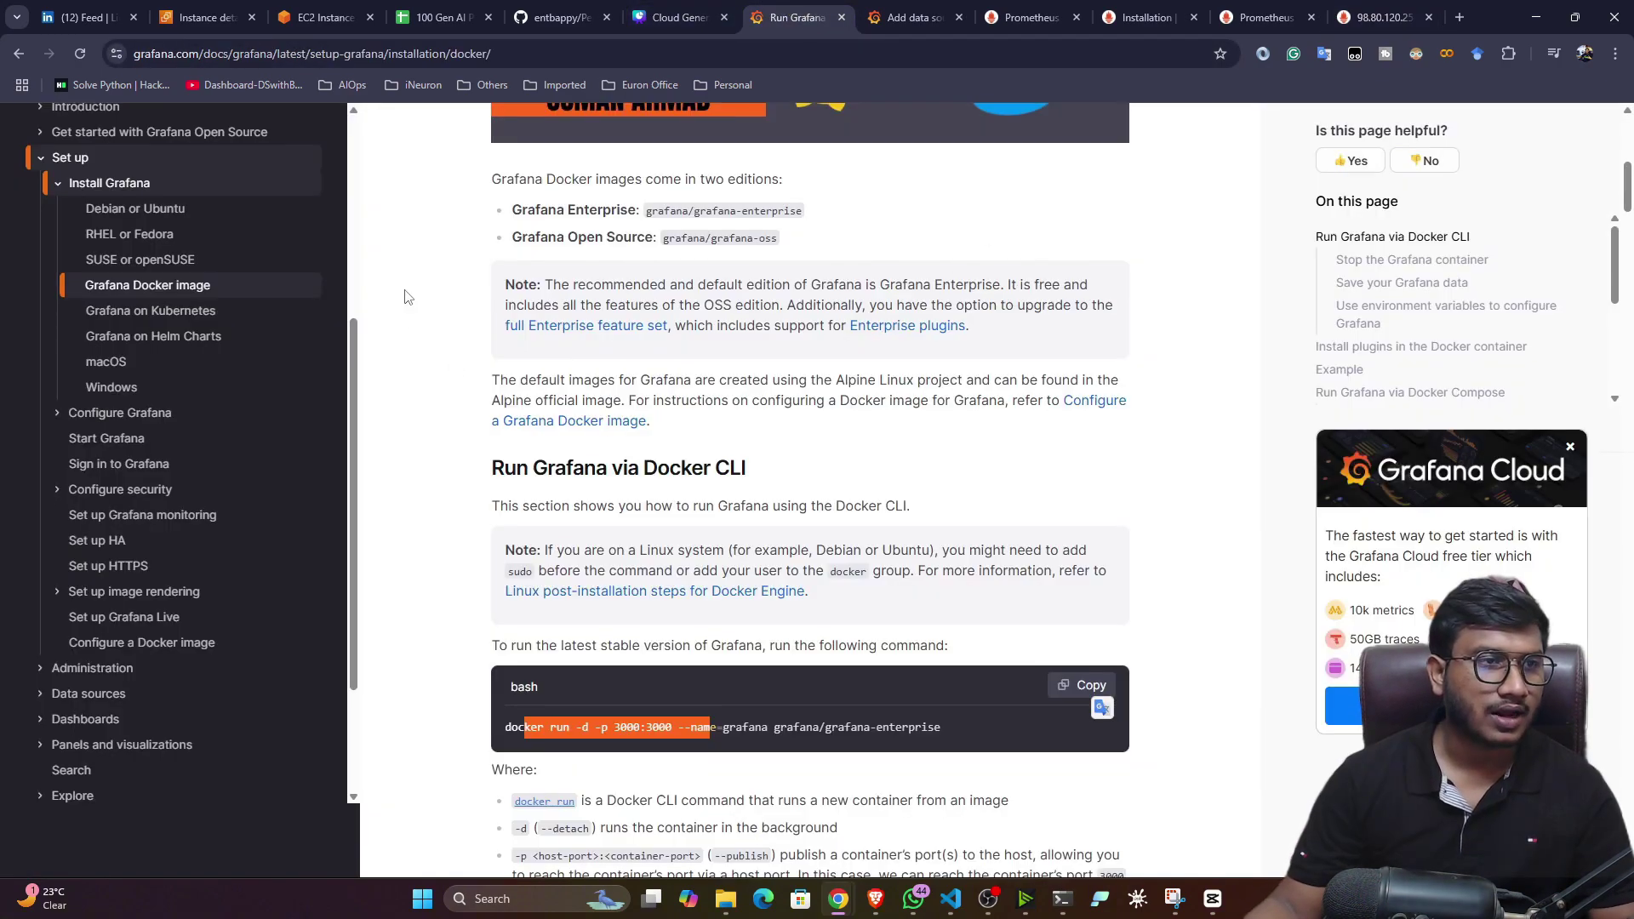
click(908, 17)
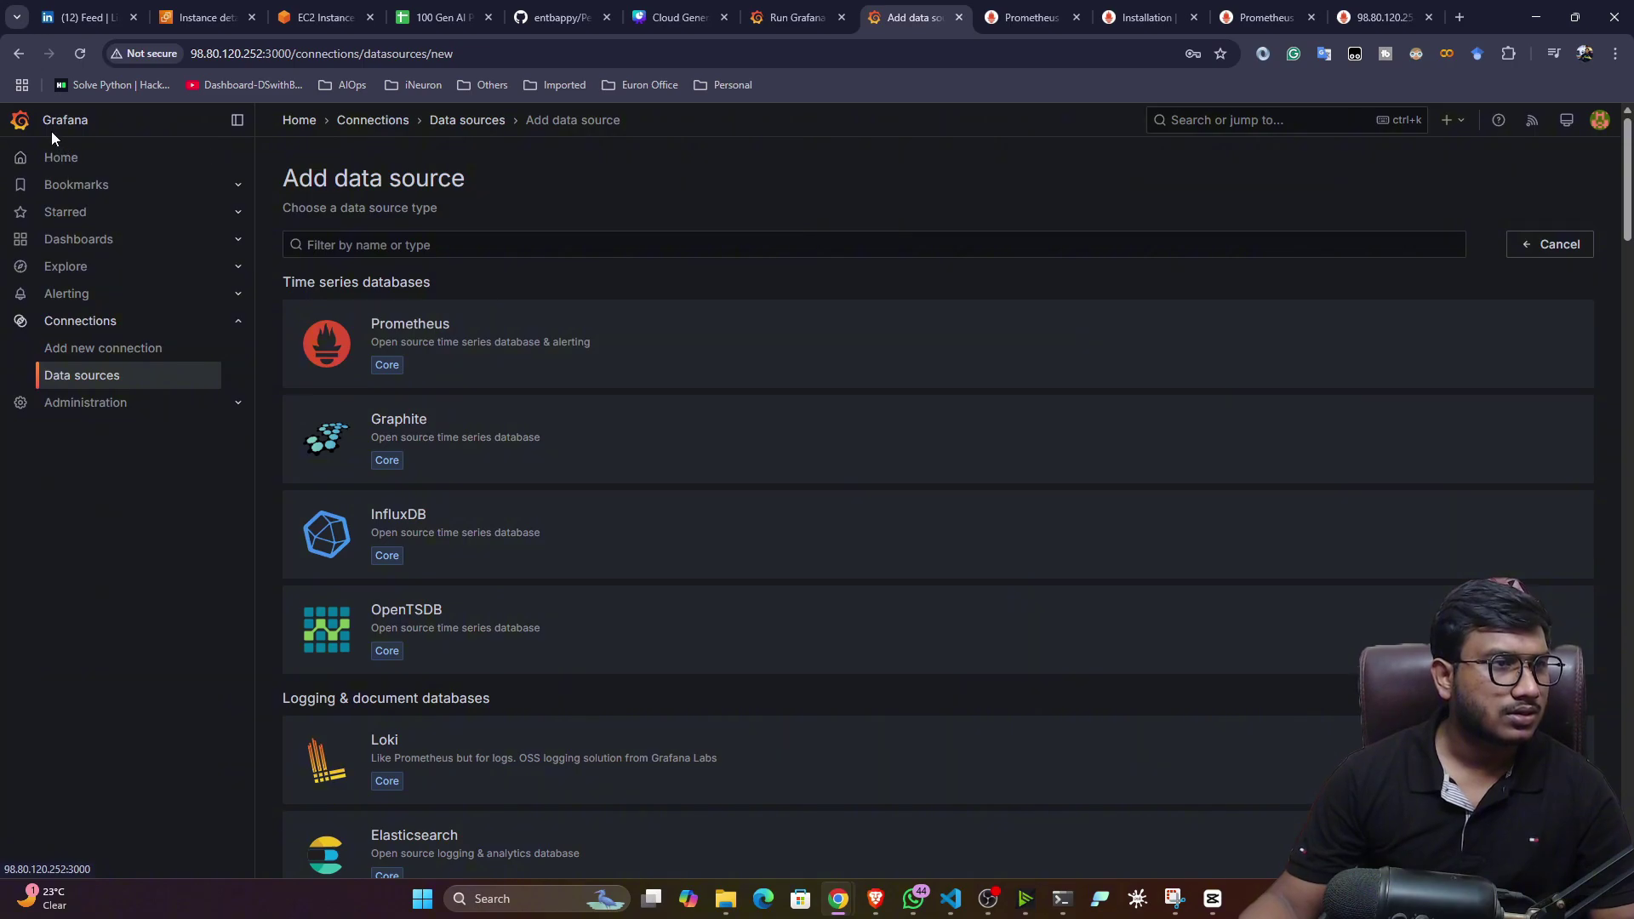
click(61, 160)
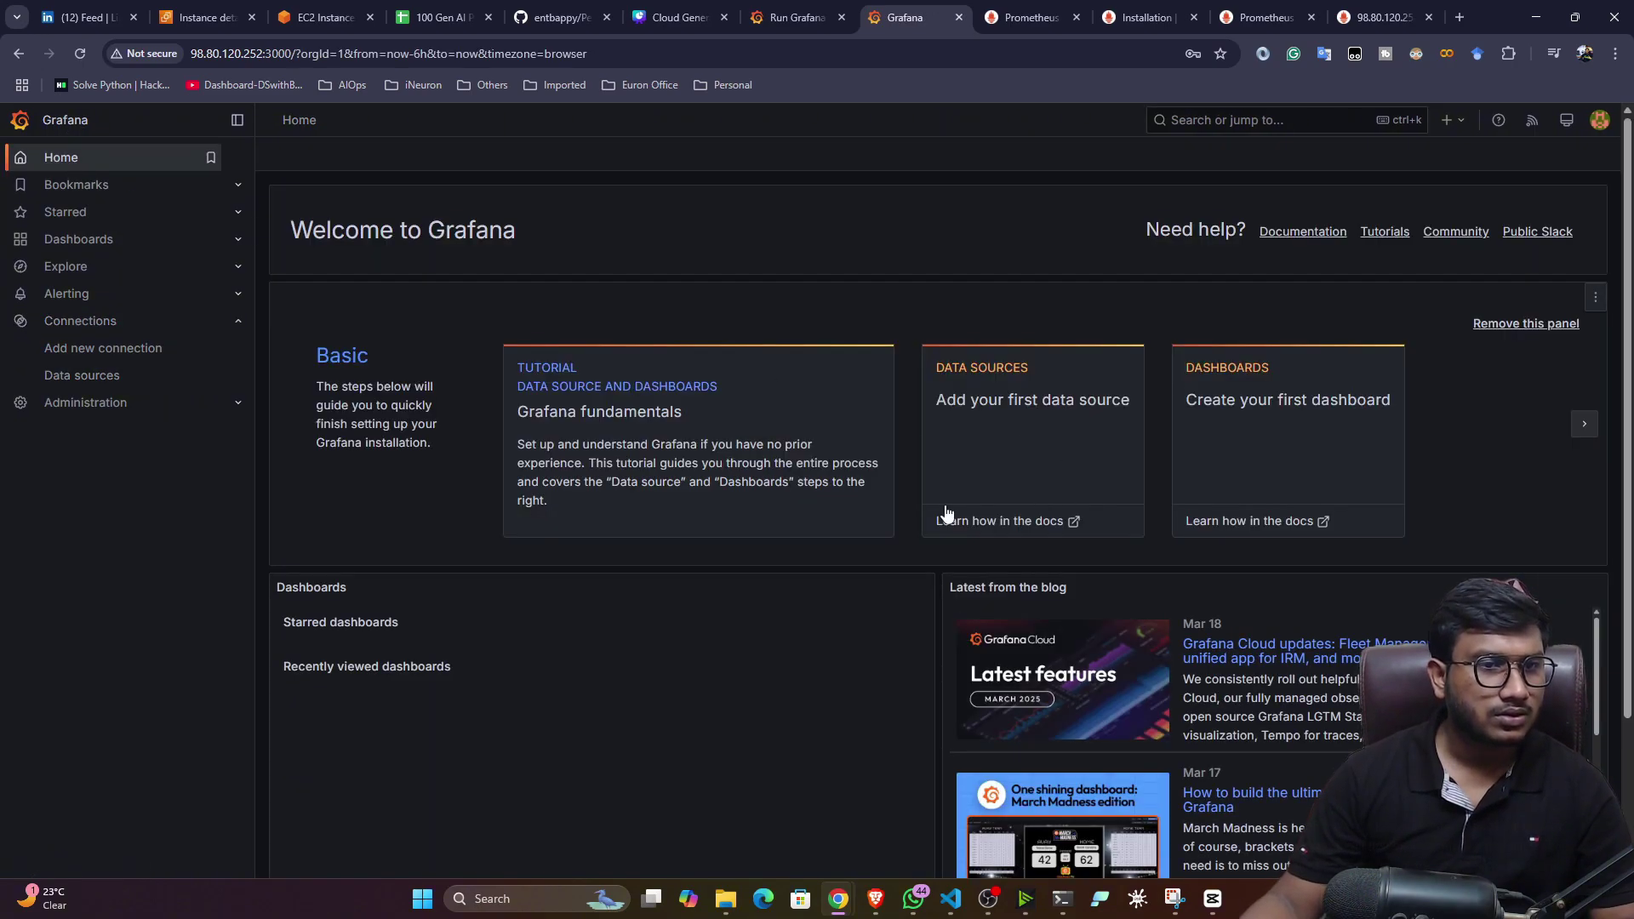
click(983, 381)
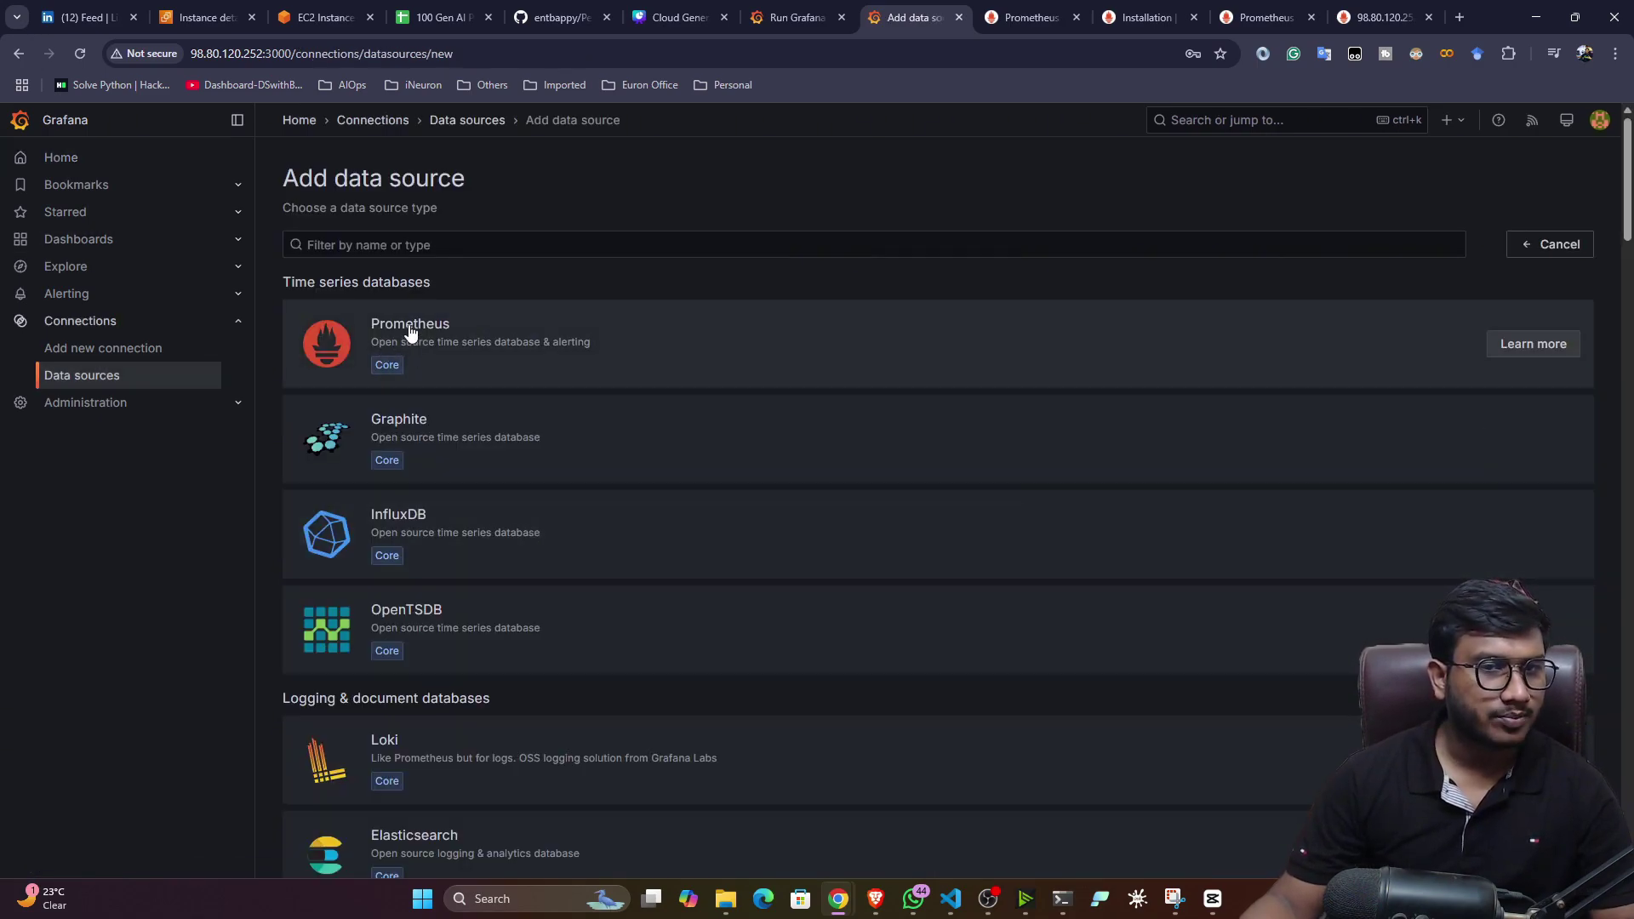
click(410, 332)
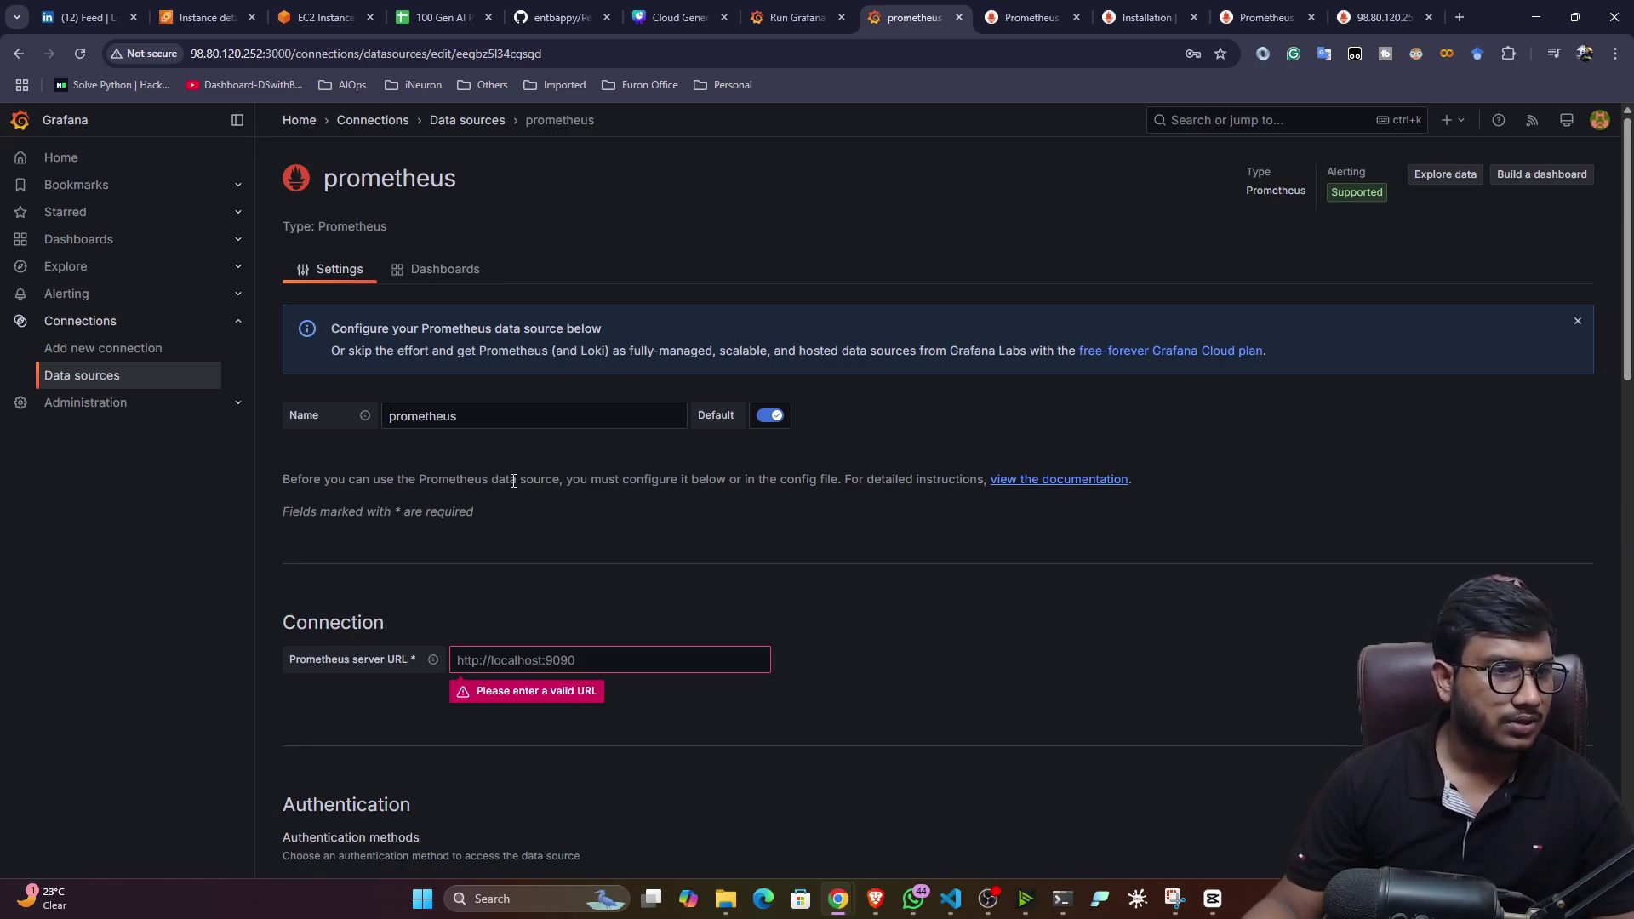
scroll(511, 481, down, 2)
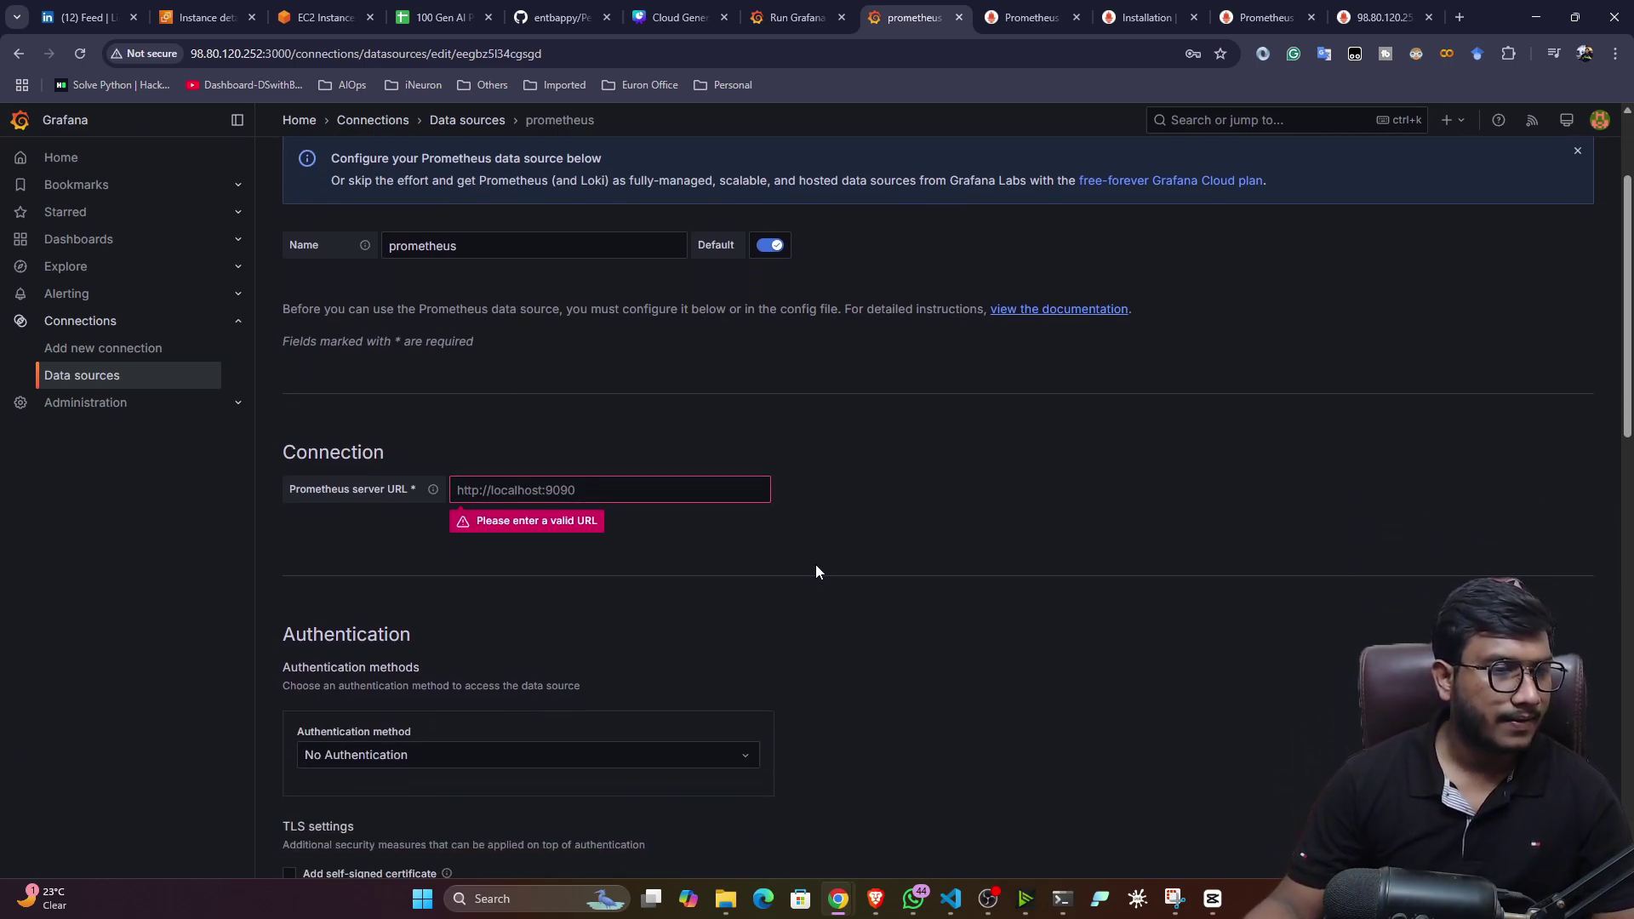
scroll(815, 564, down, 1)
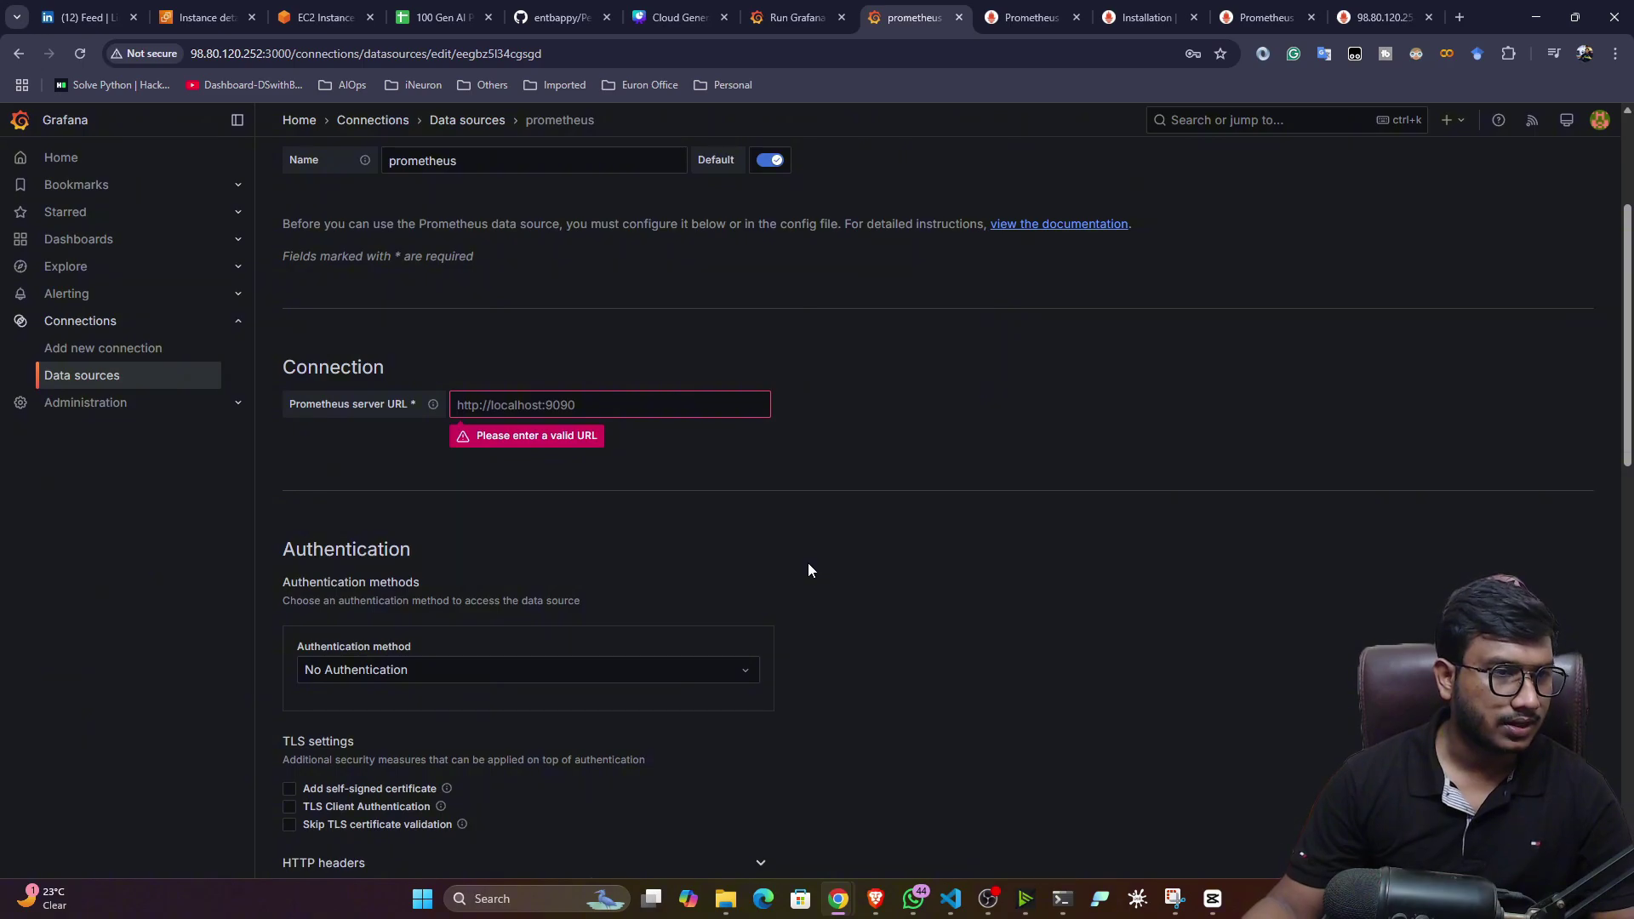
scroll(808, 570, down, 1)
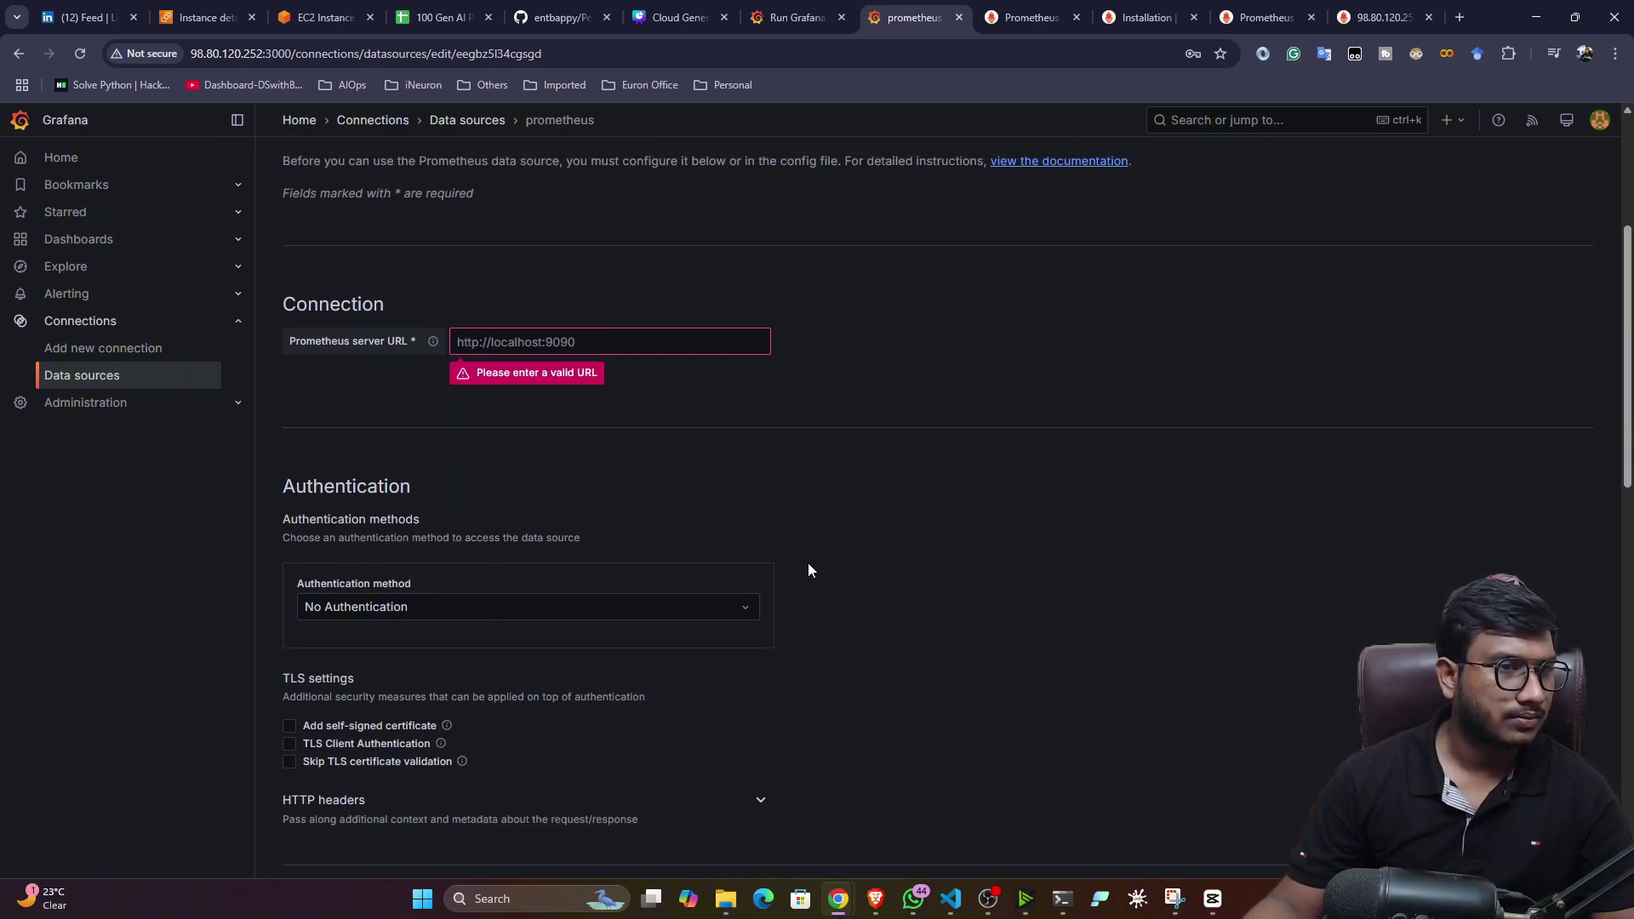
scroll(809, 570, up, 2)
click(1383, 17)
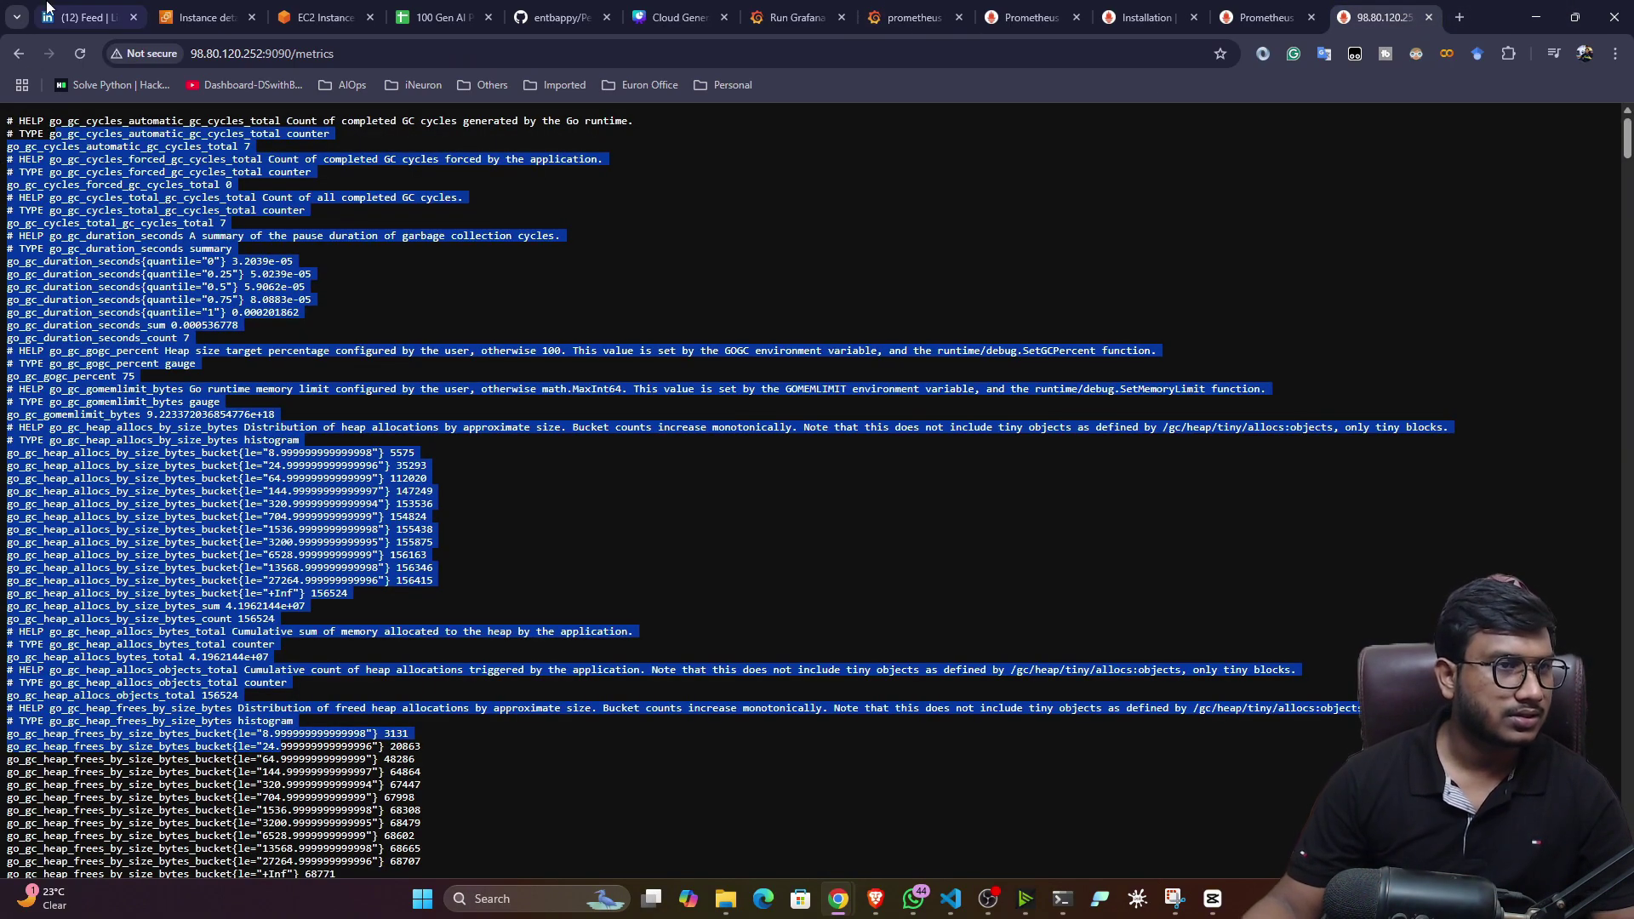
click(289, 56)
click(306, 58)
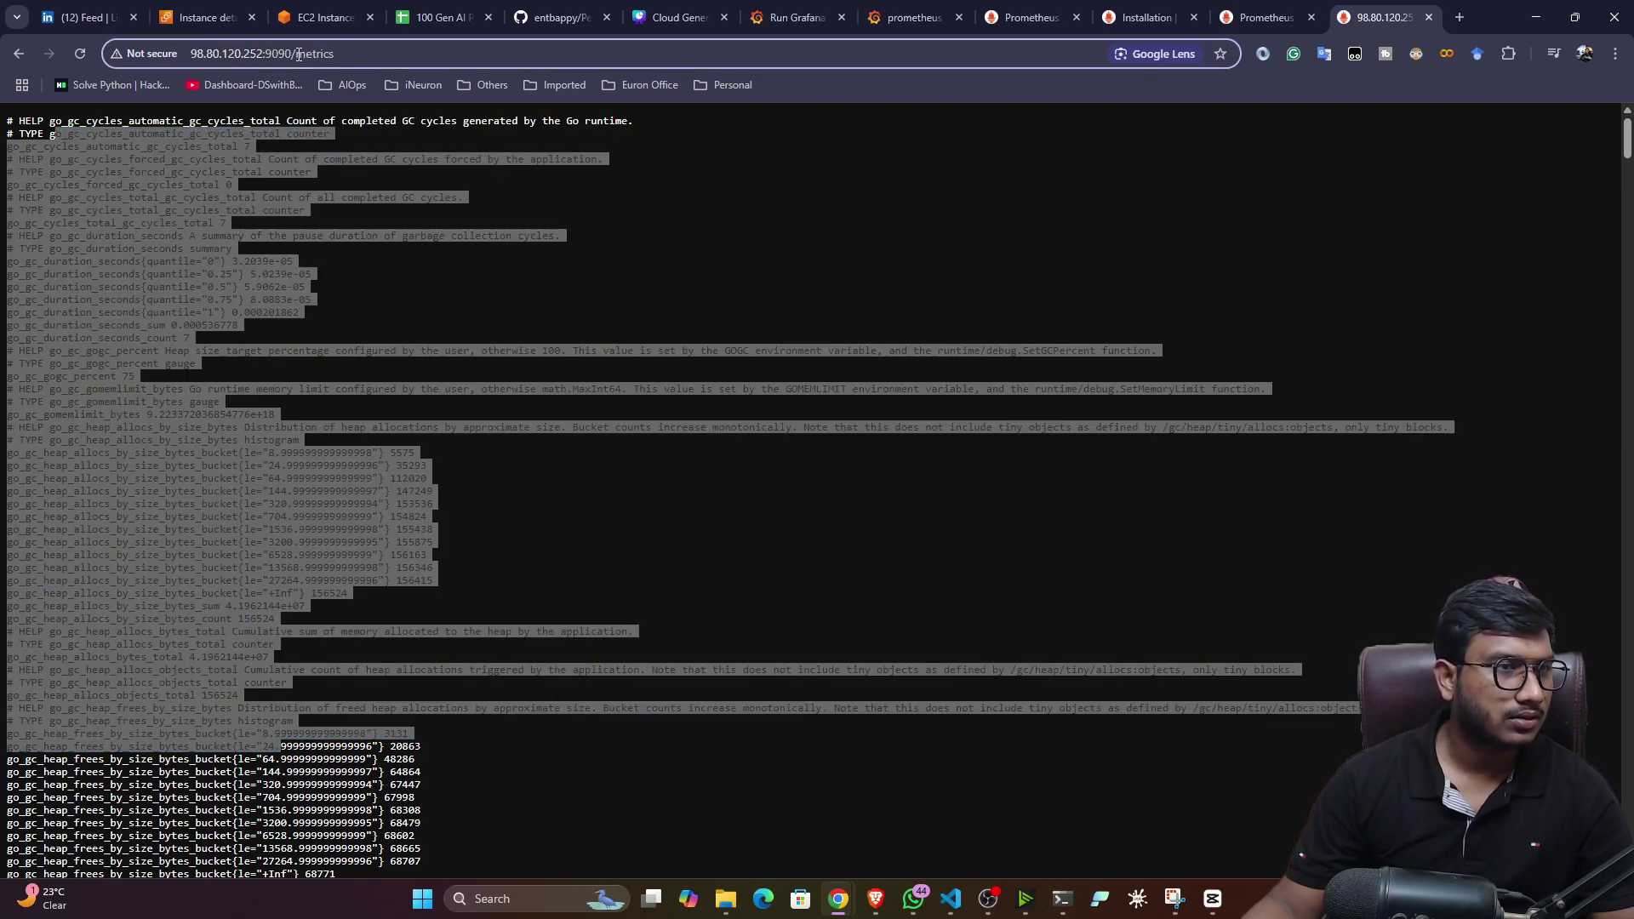
drag(298, 54, 173, 54)
key(ctrl+c)
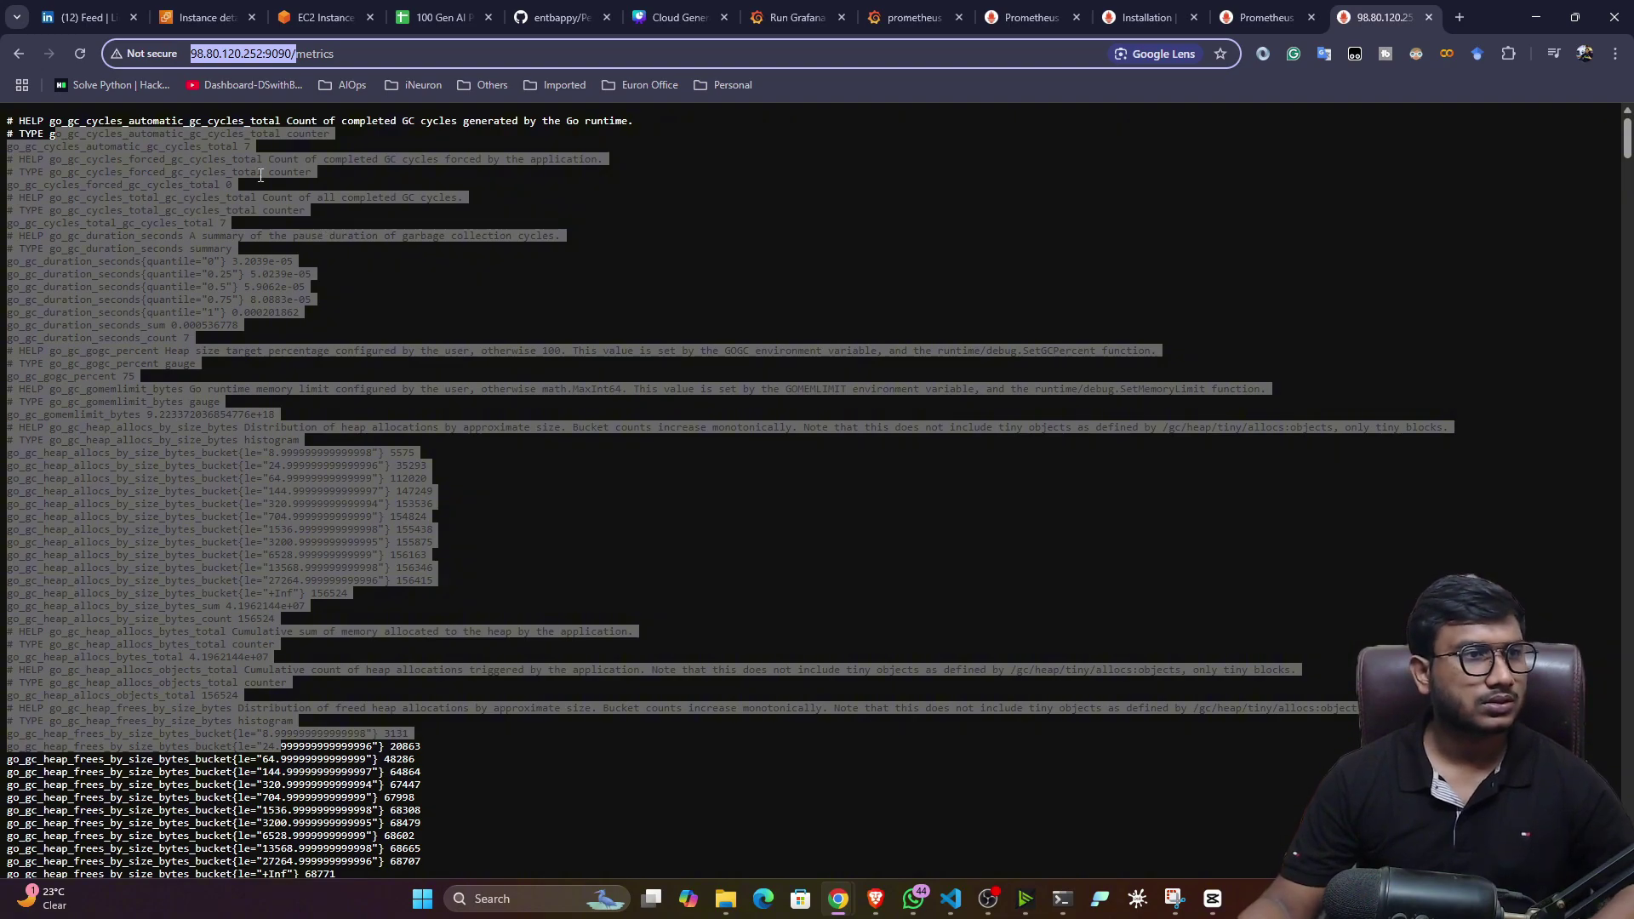
click(317, 17)
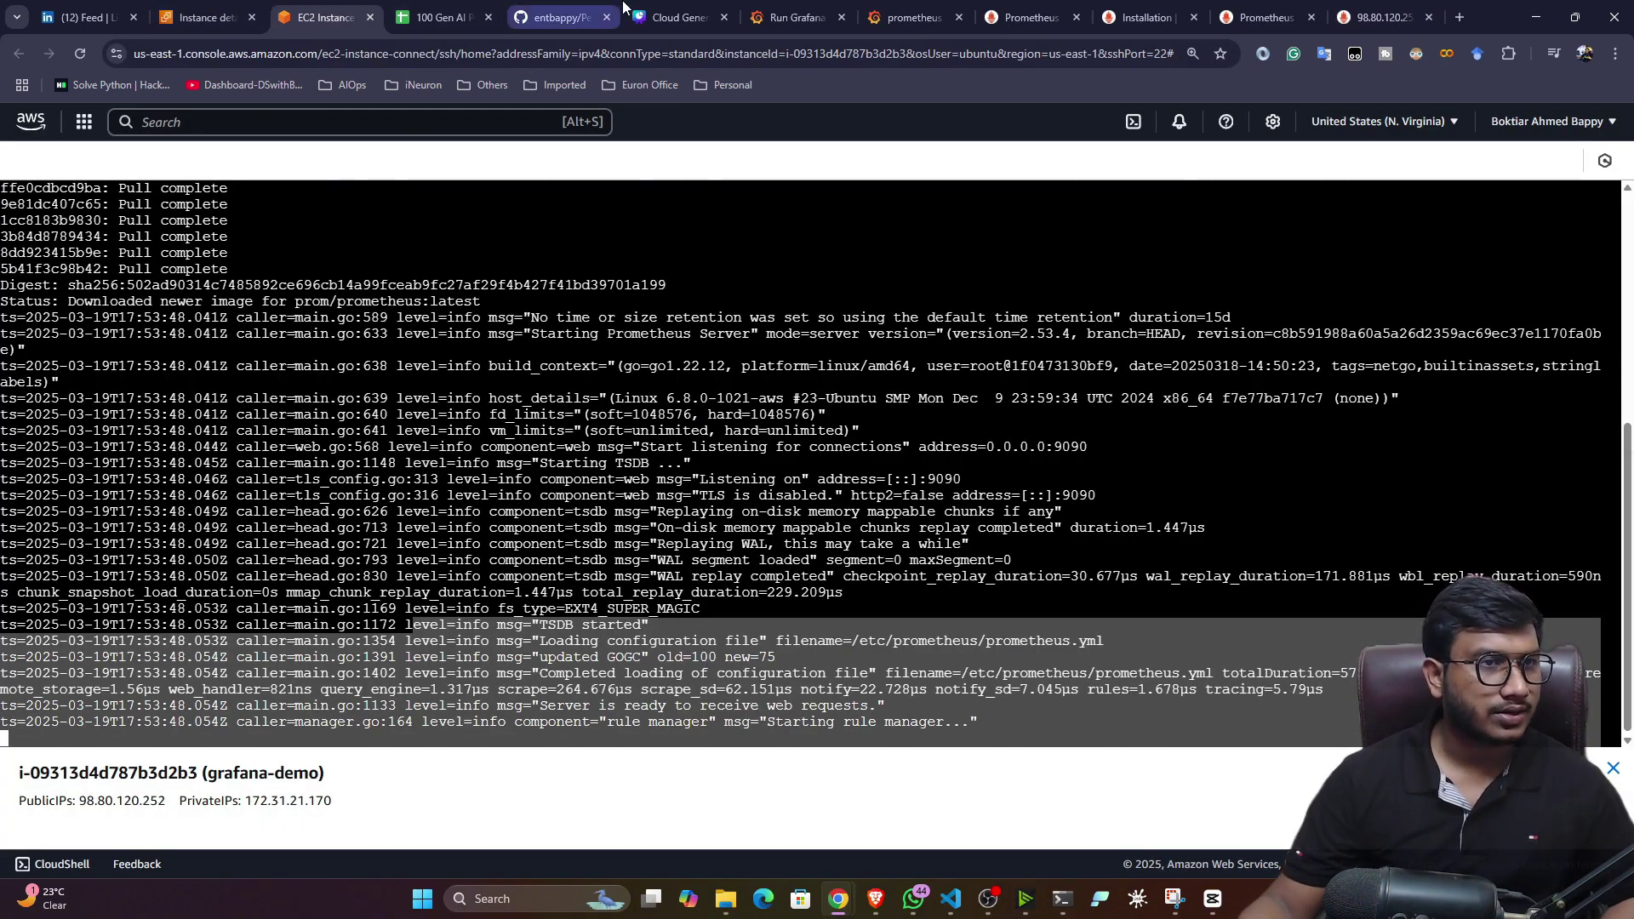
click(825, 12)
click(907, 16)
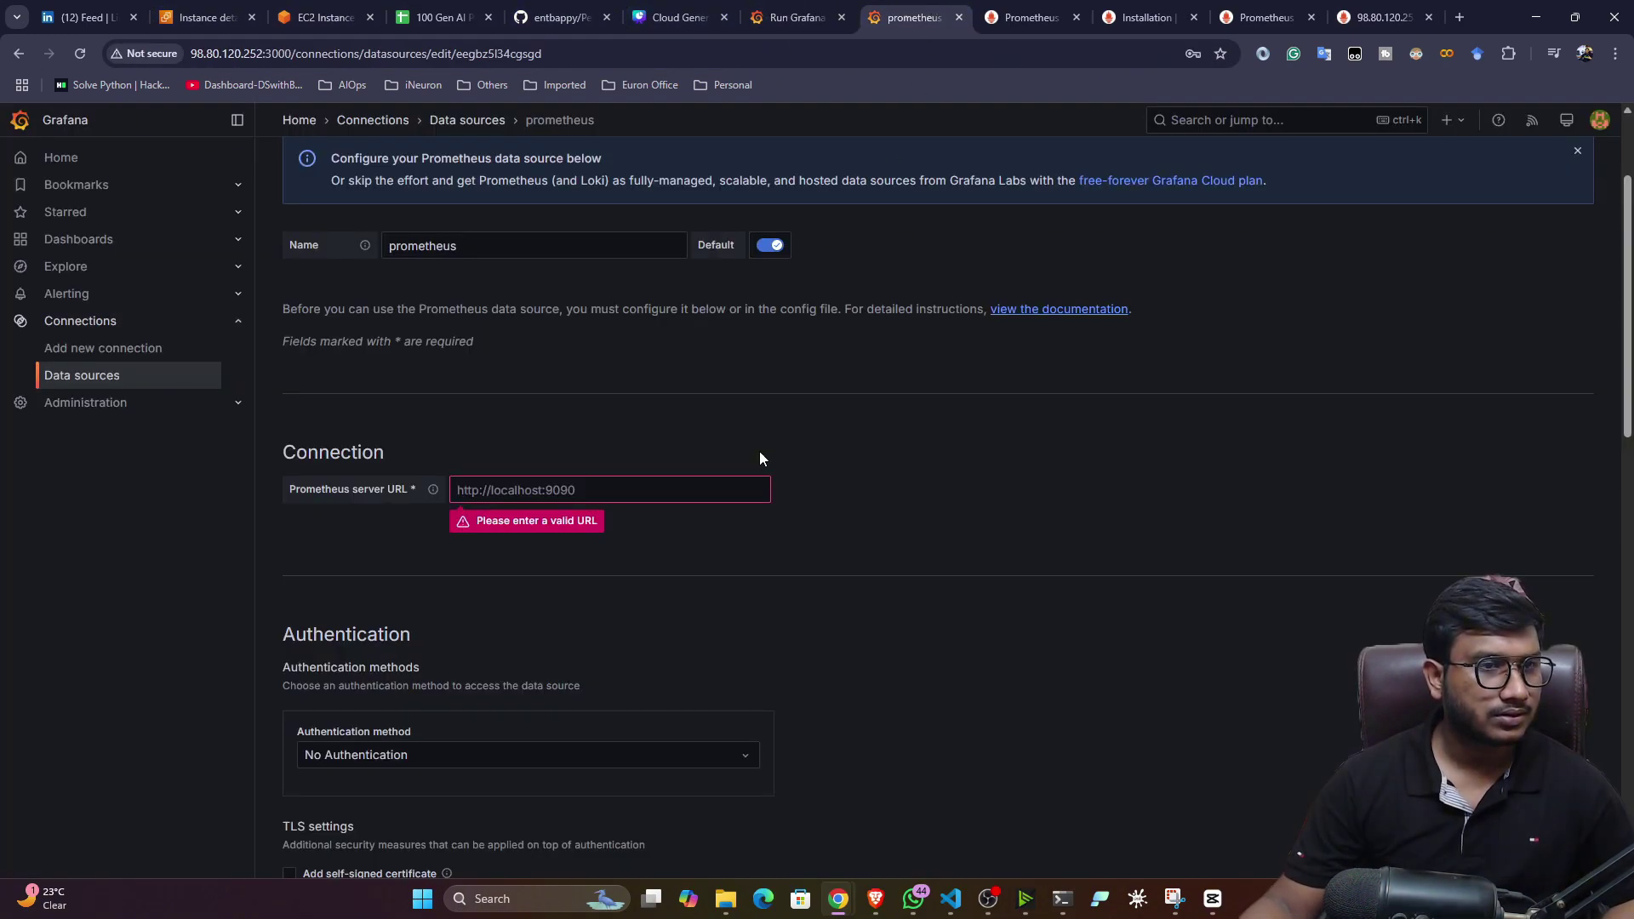
click(533, 490)
key(ctrl+v)
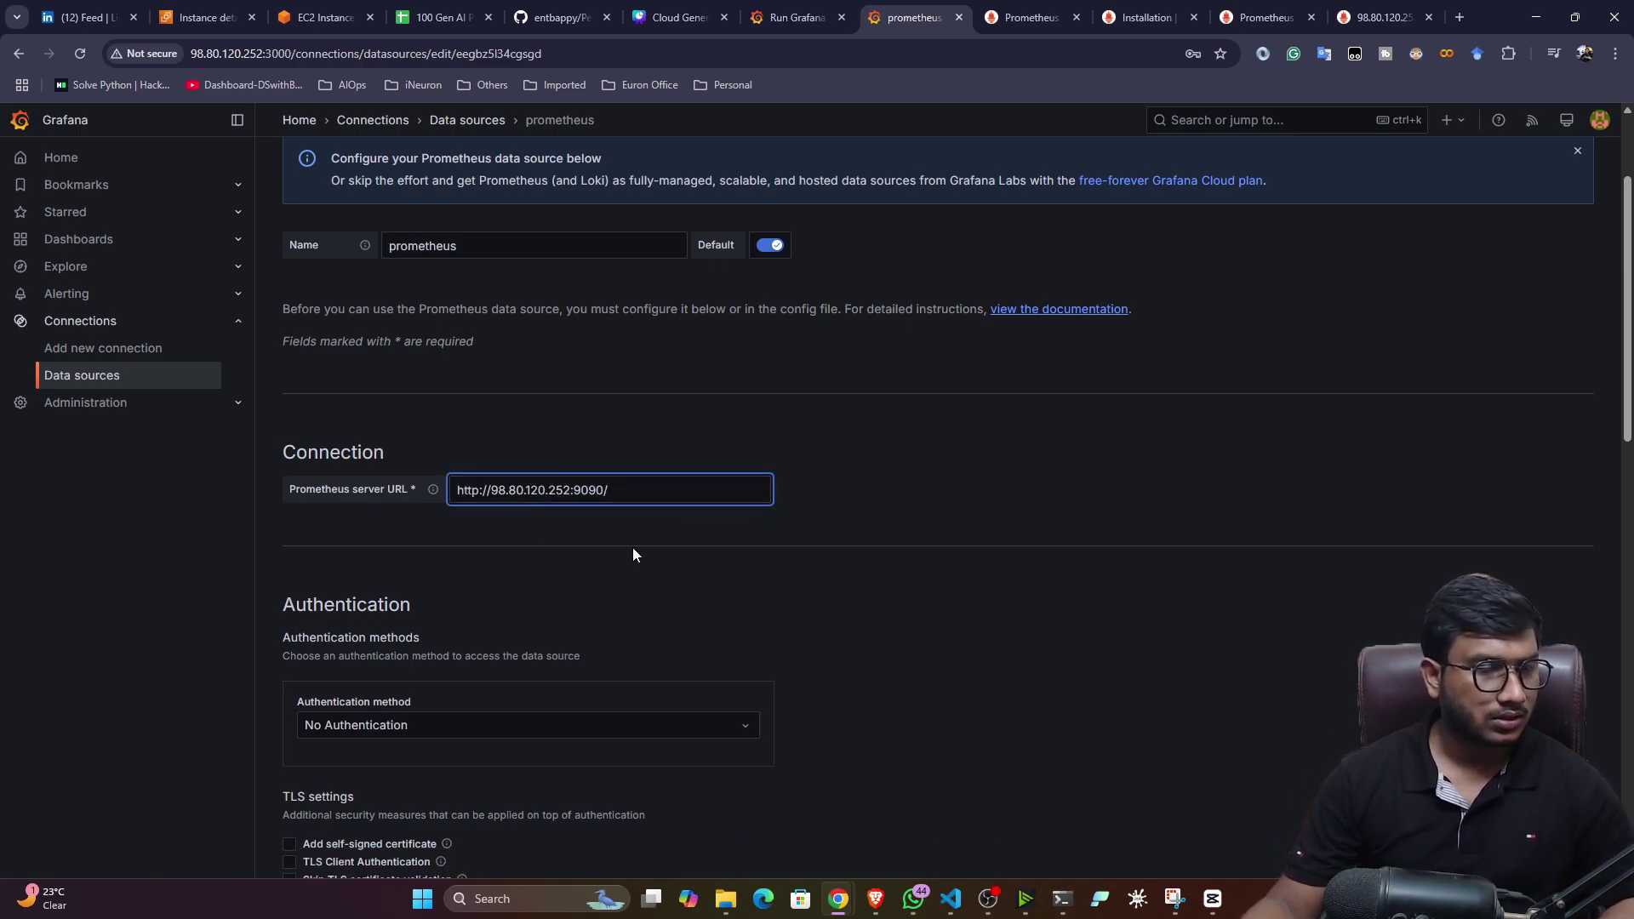
scroll(264, 700, down, 5)
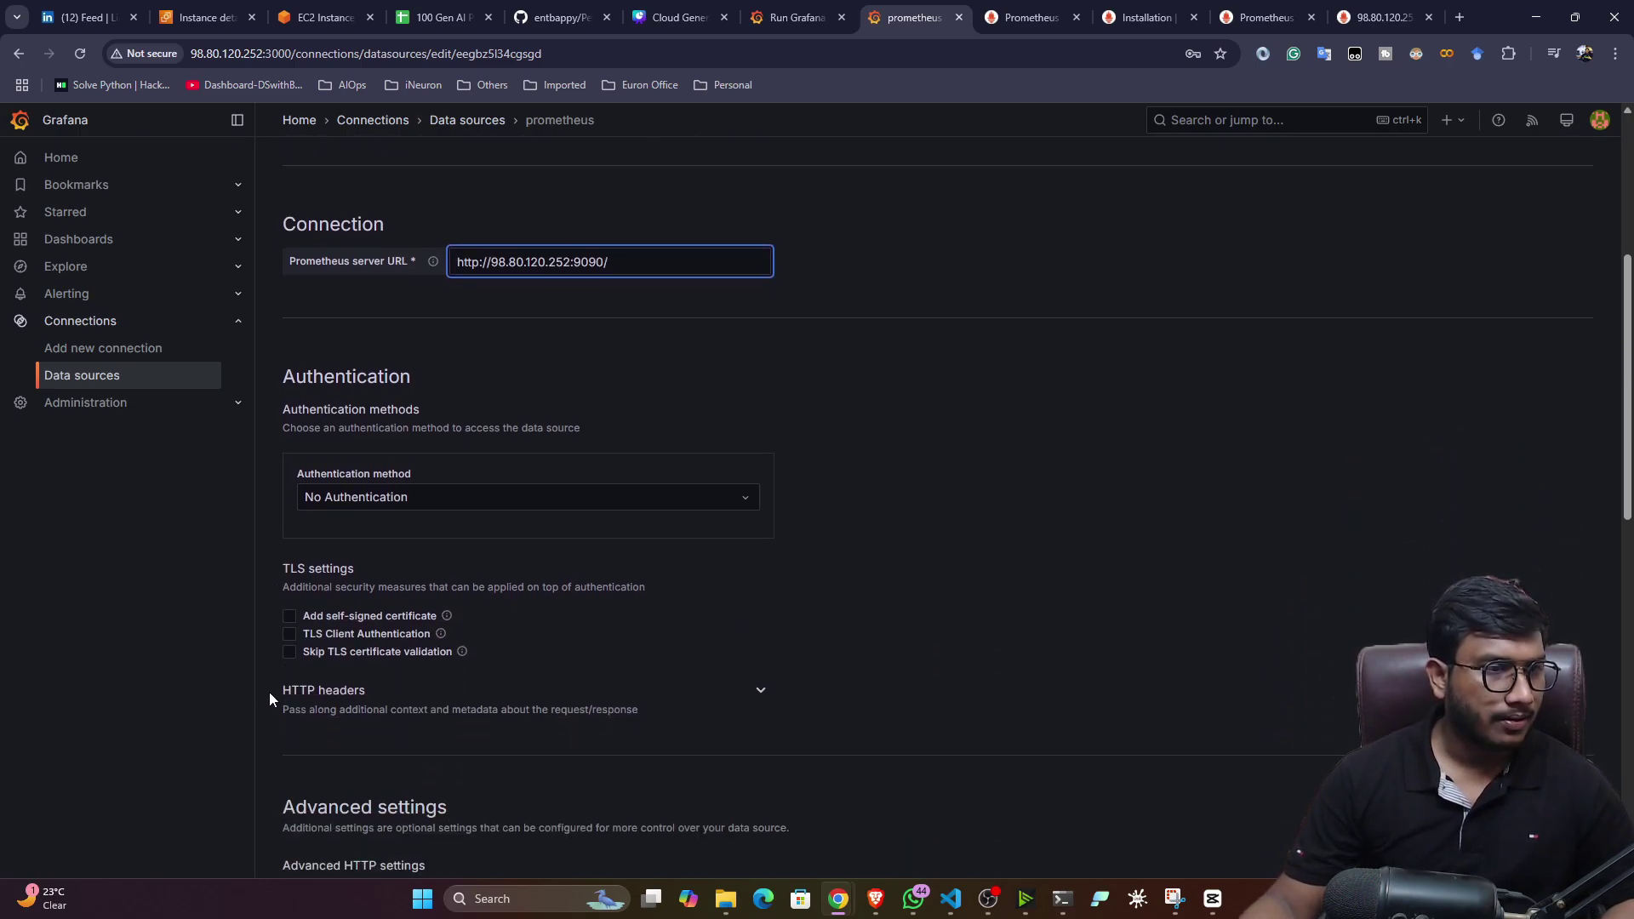
scroll(269, 691, down, 4)
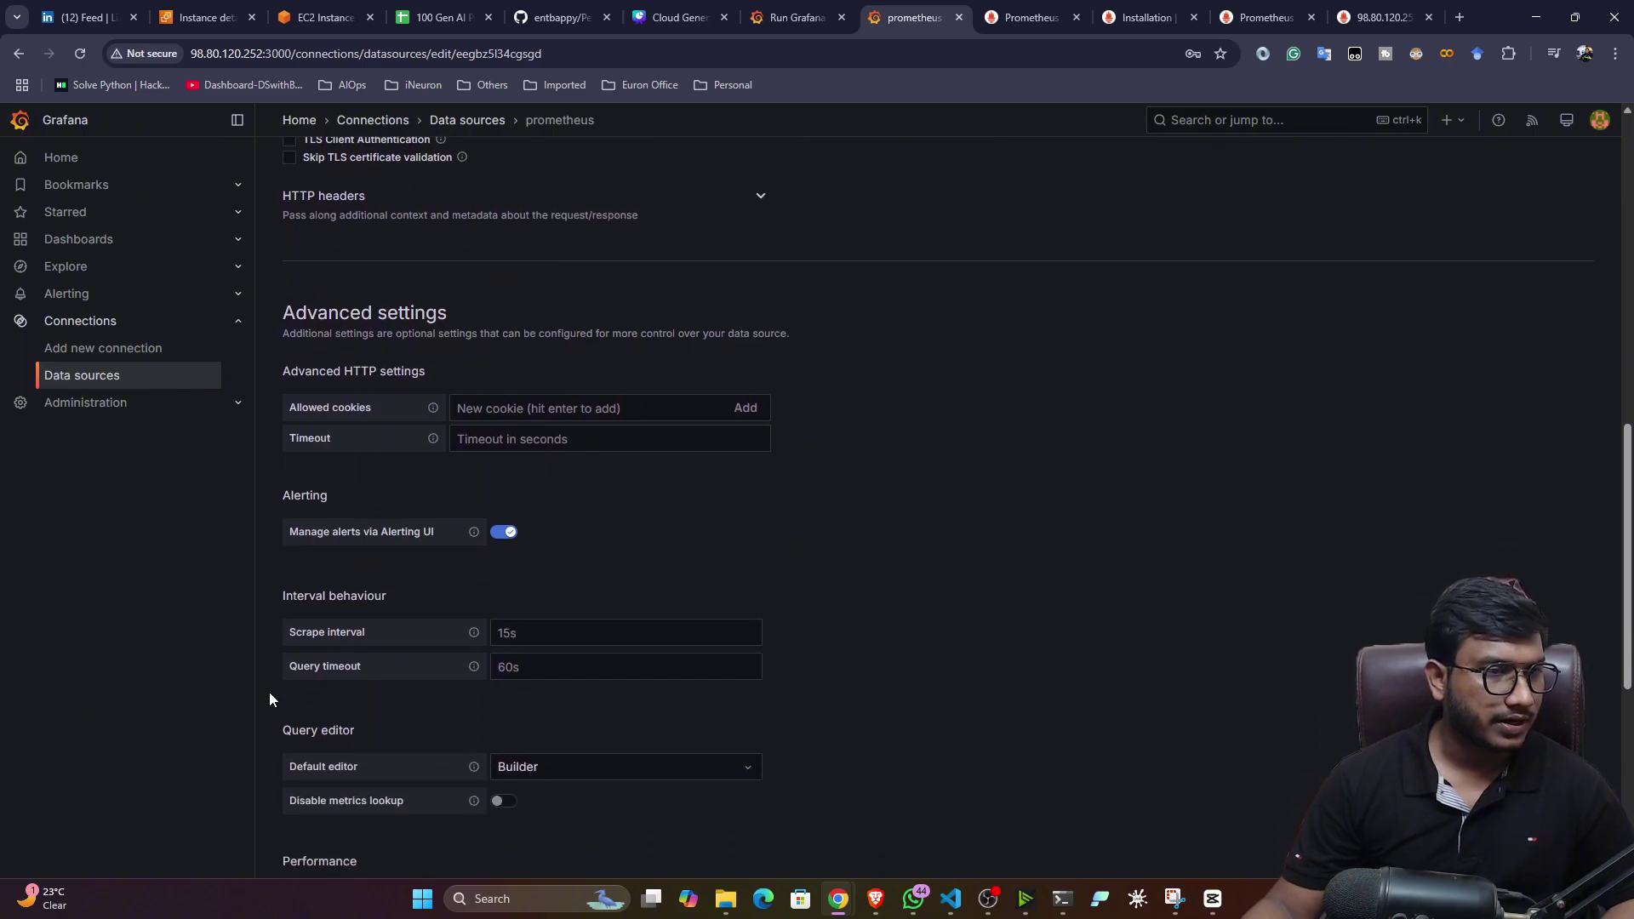
scroll(281, 657, up, 4)
scroll(281, 665, up, 6)
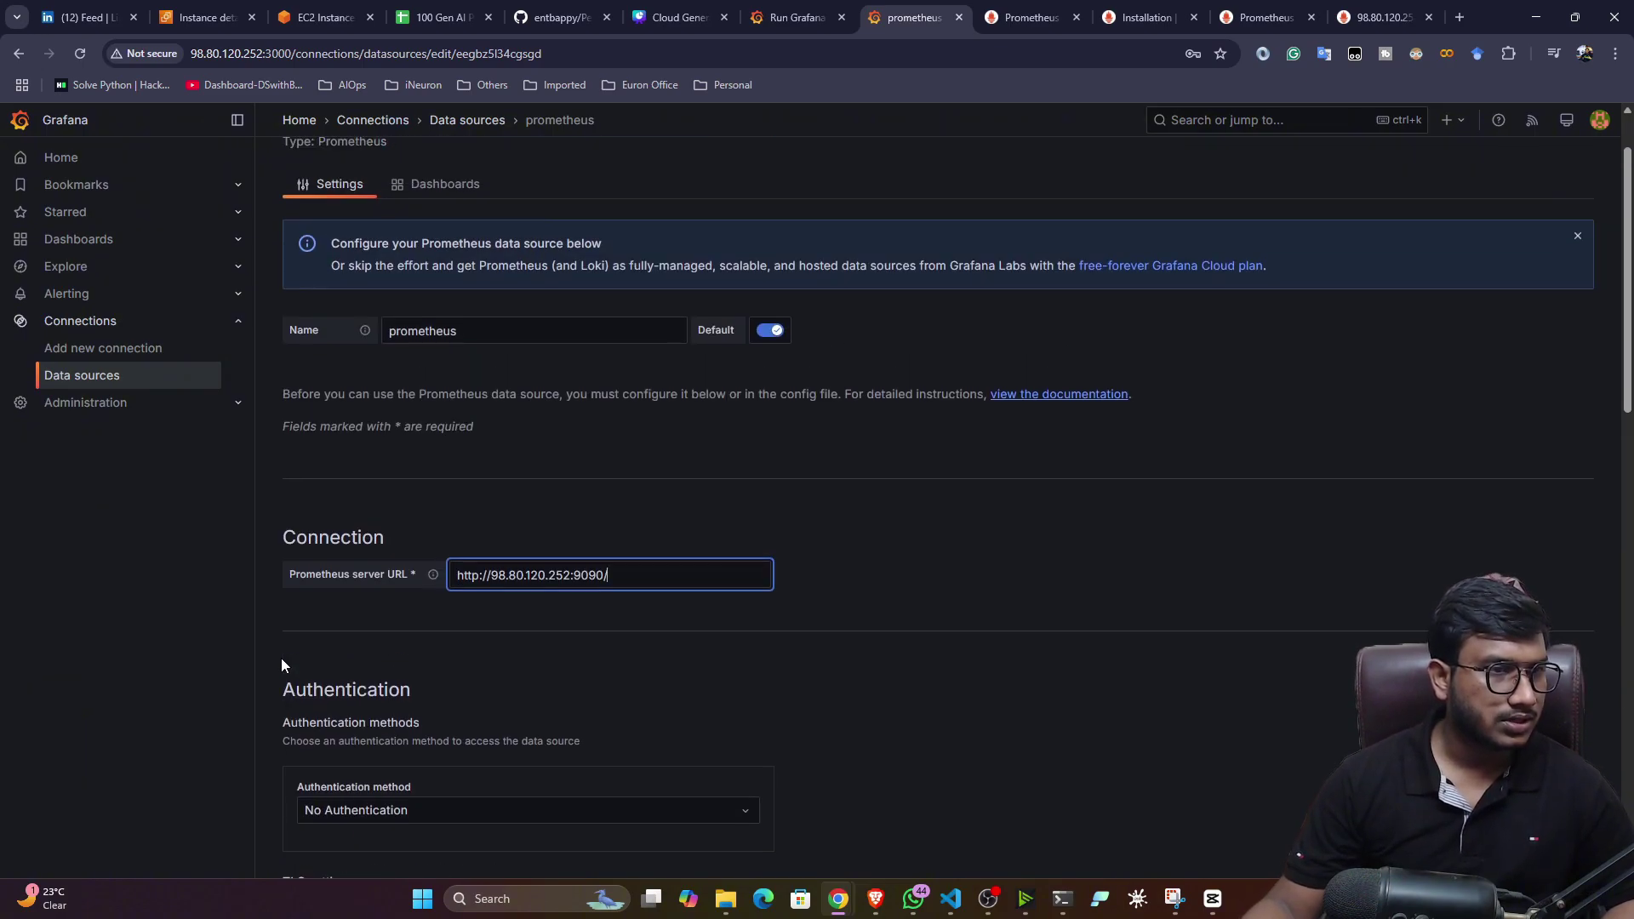
scroll(281, 657, down, 12)
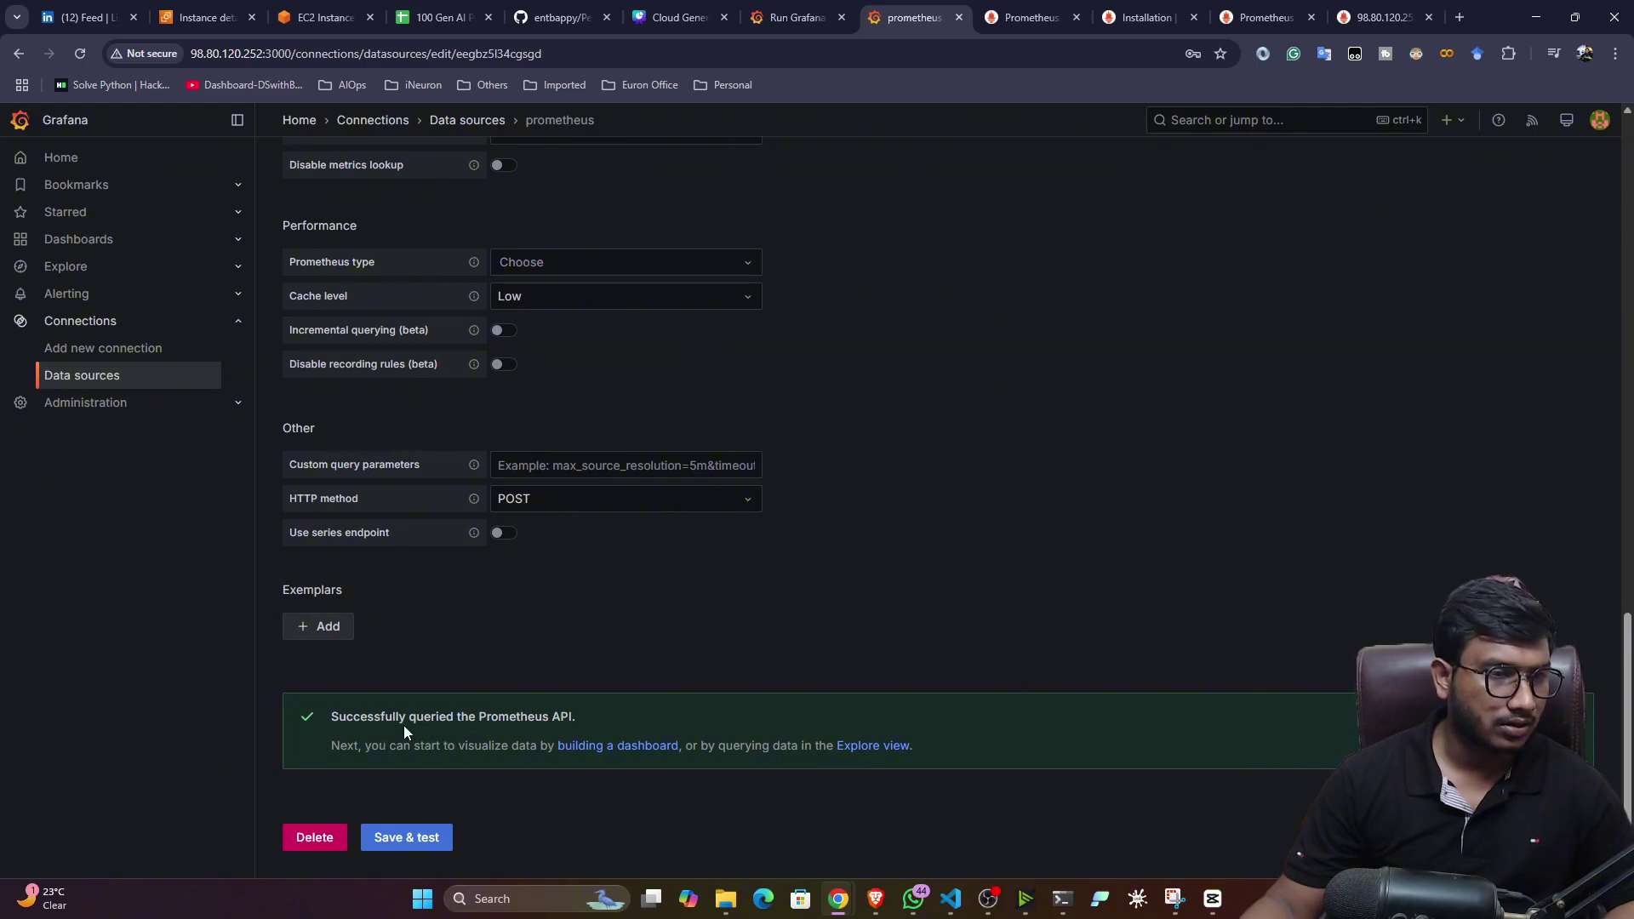
scroll(758, 802, up, 15)
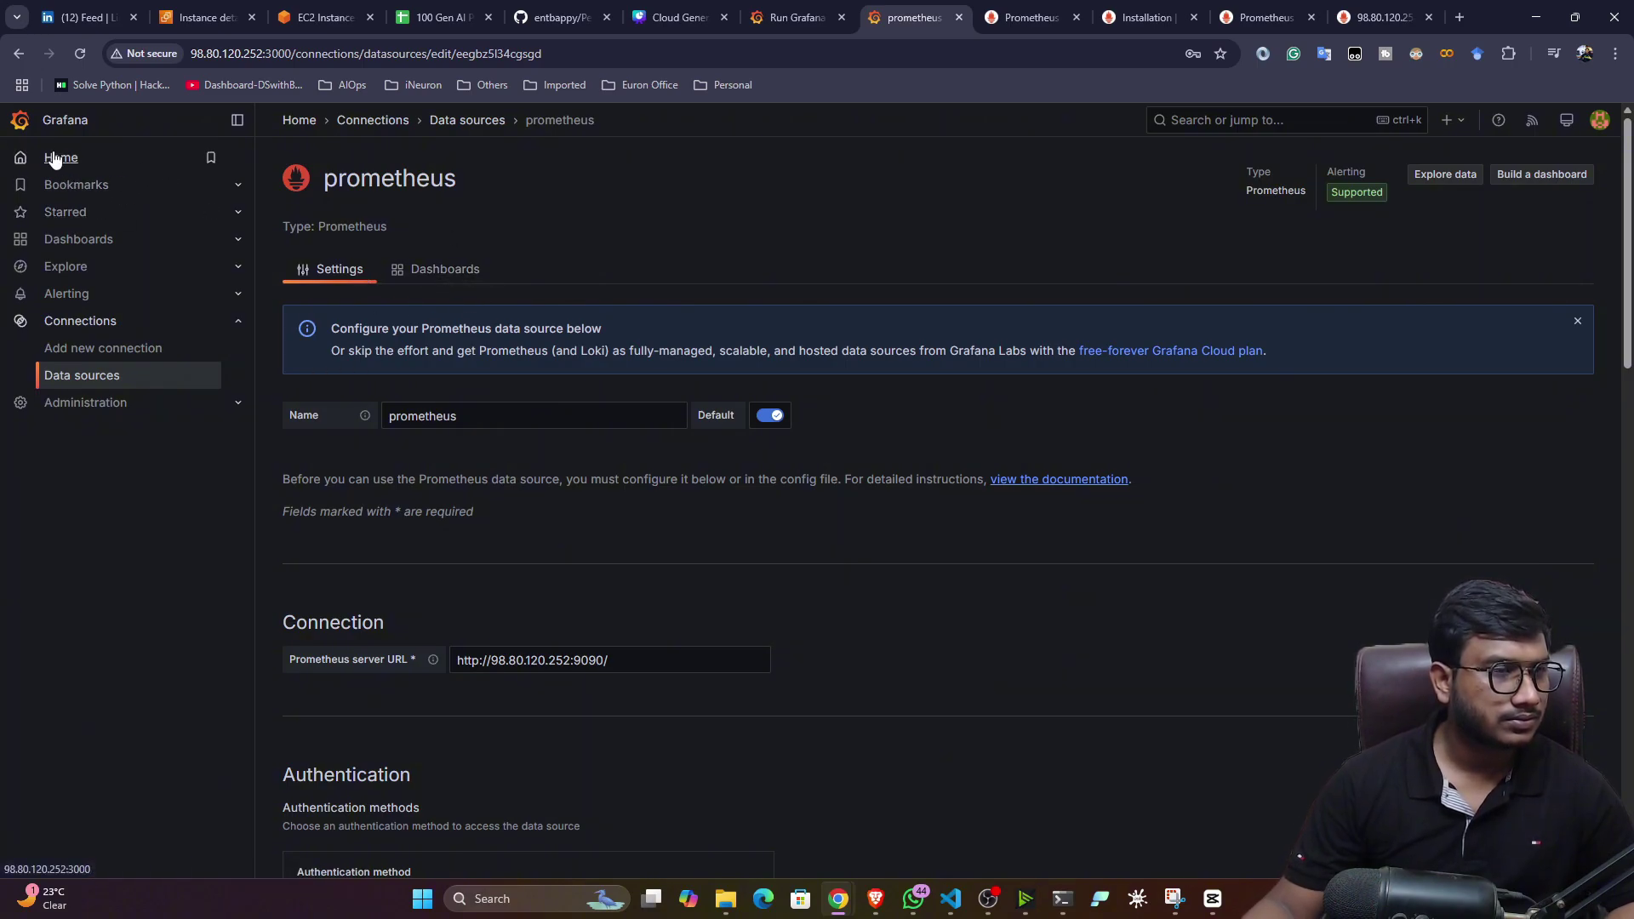
- From the Grafana home page, create a new dashboard with a visualization using the Prometheus data source
click(57, 158)
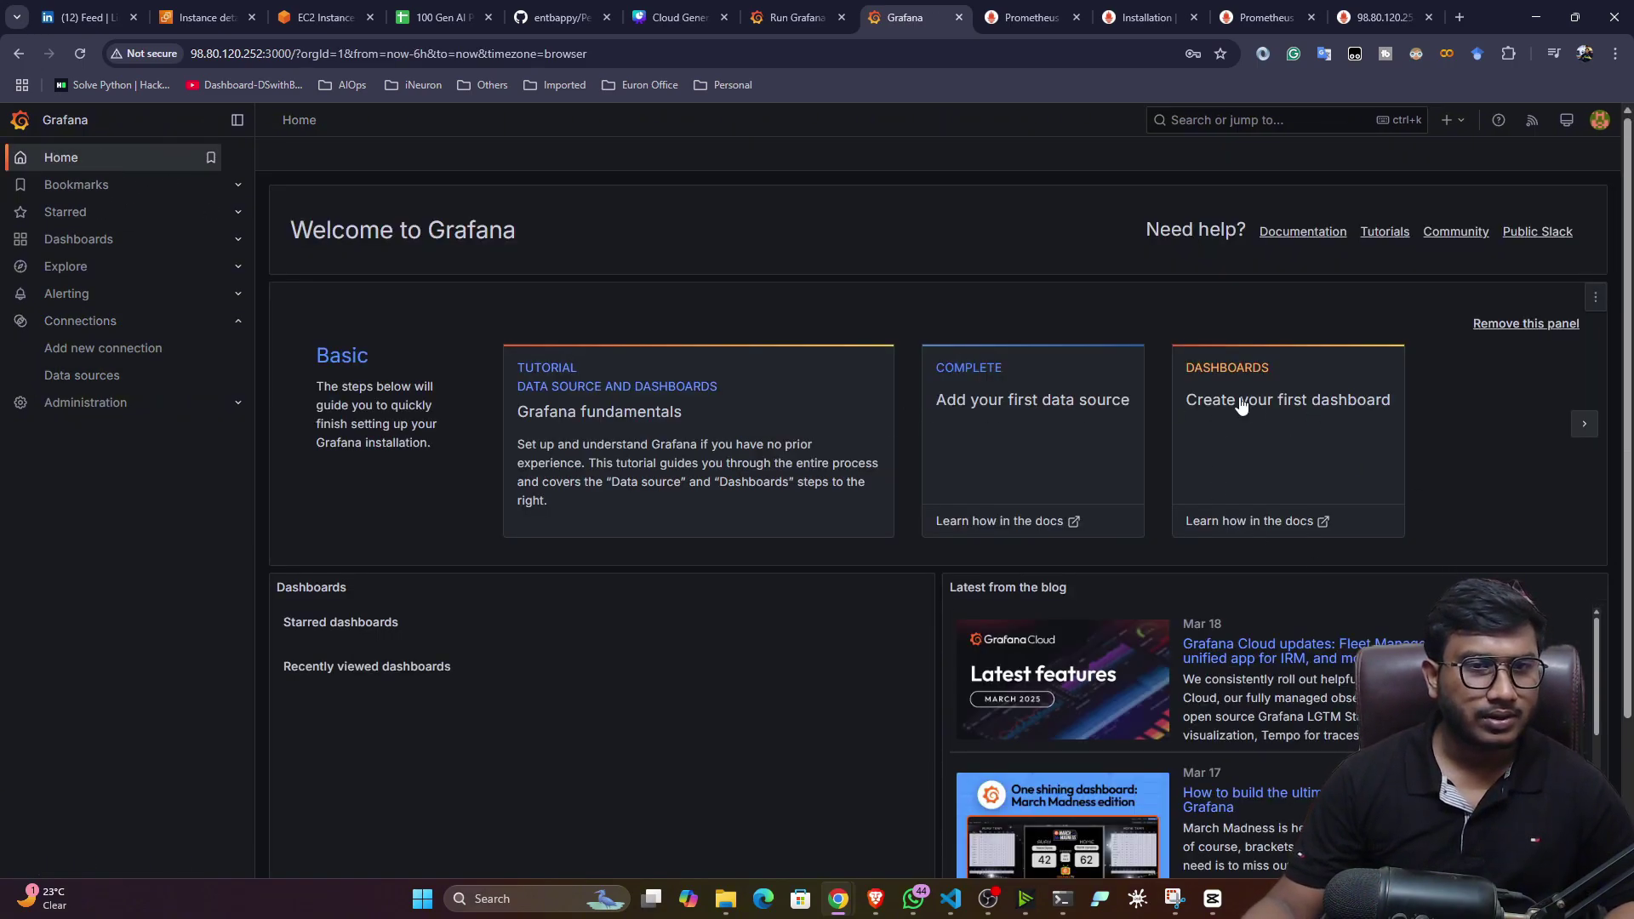
click(1263, 402)
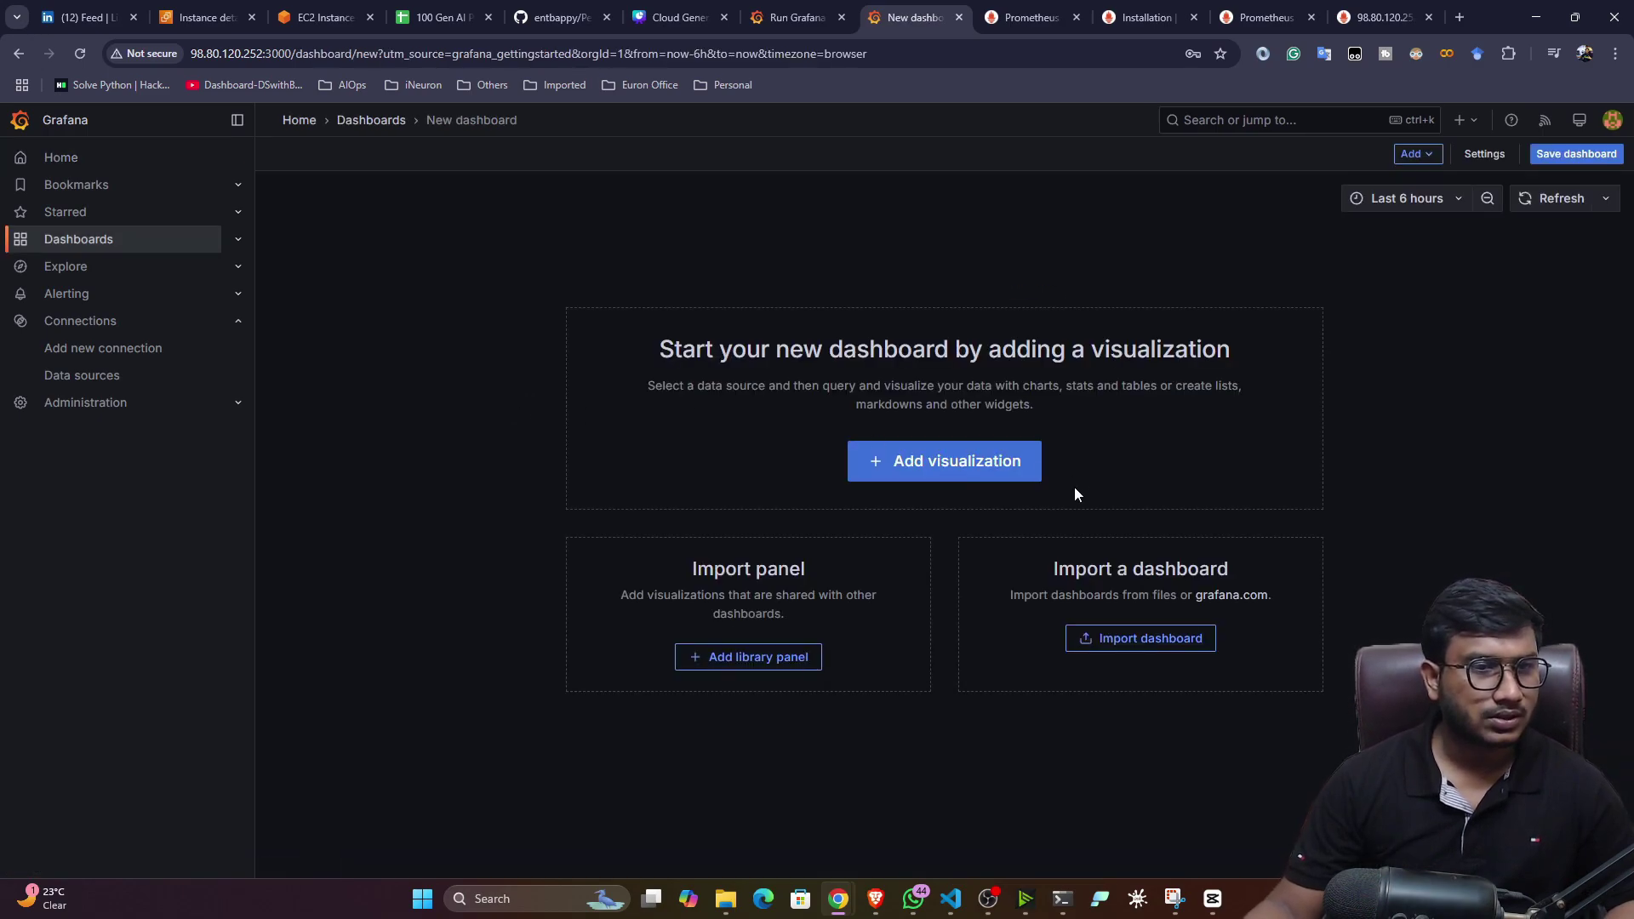
click(994, 475)
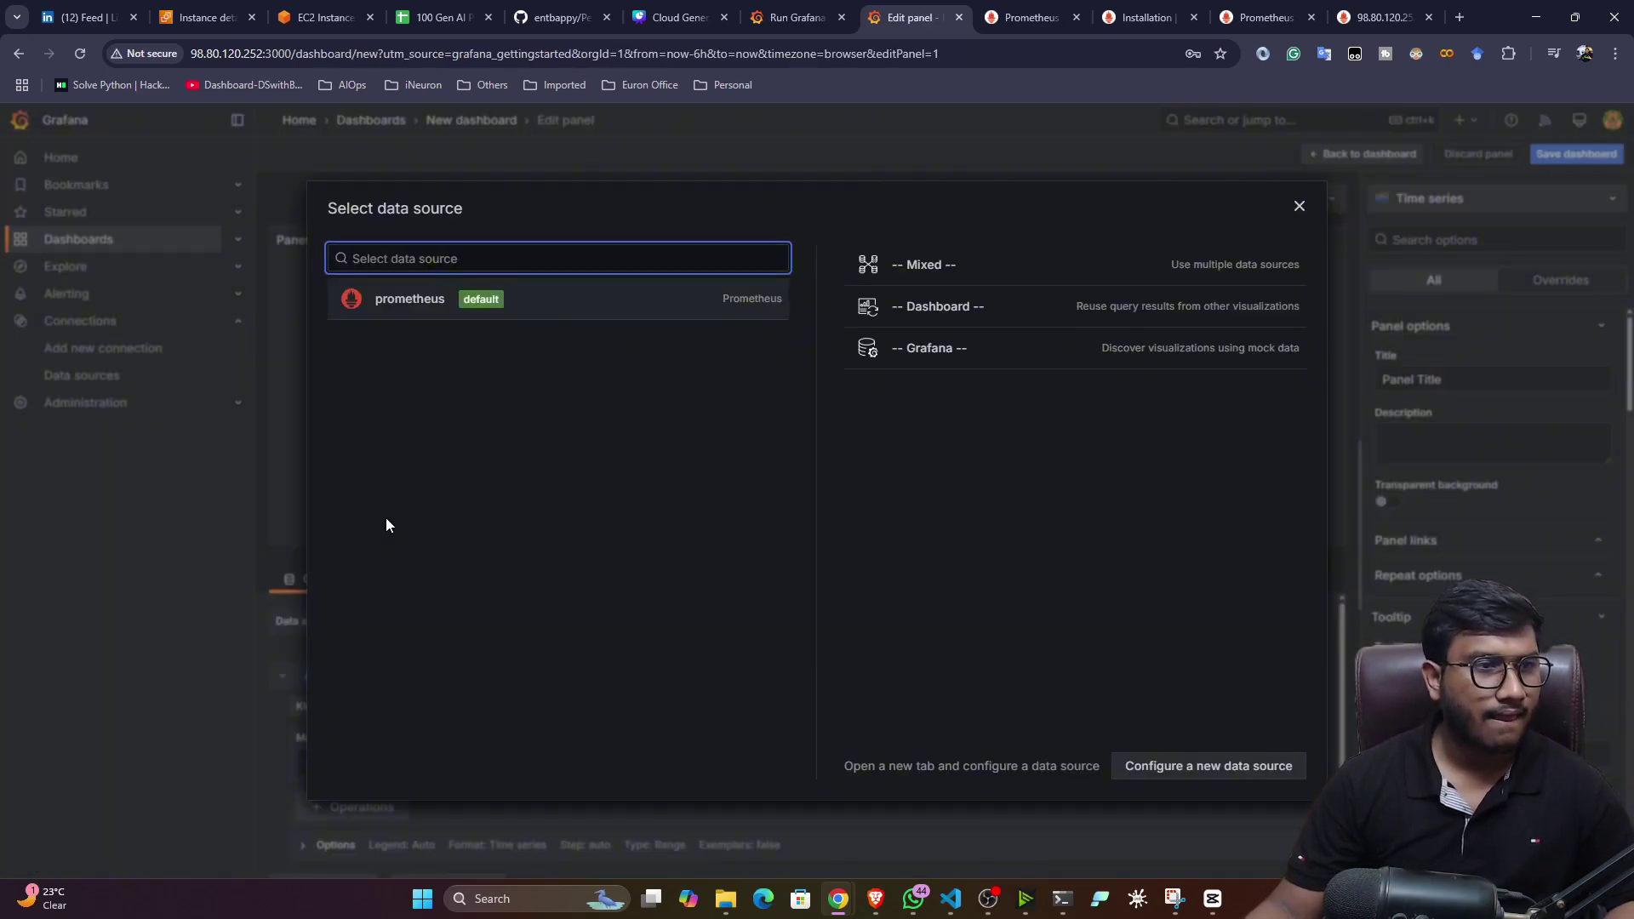
click(434, 299)
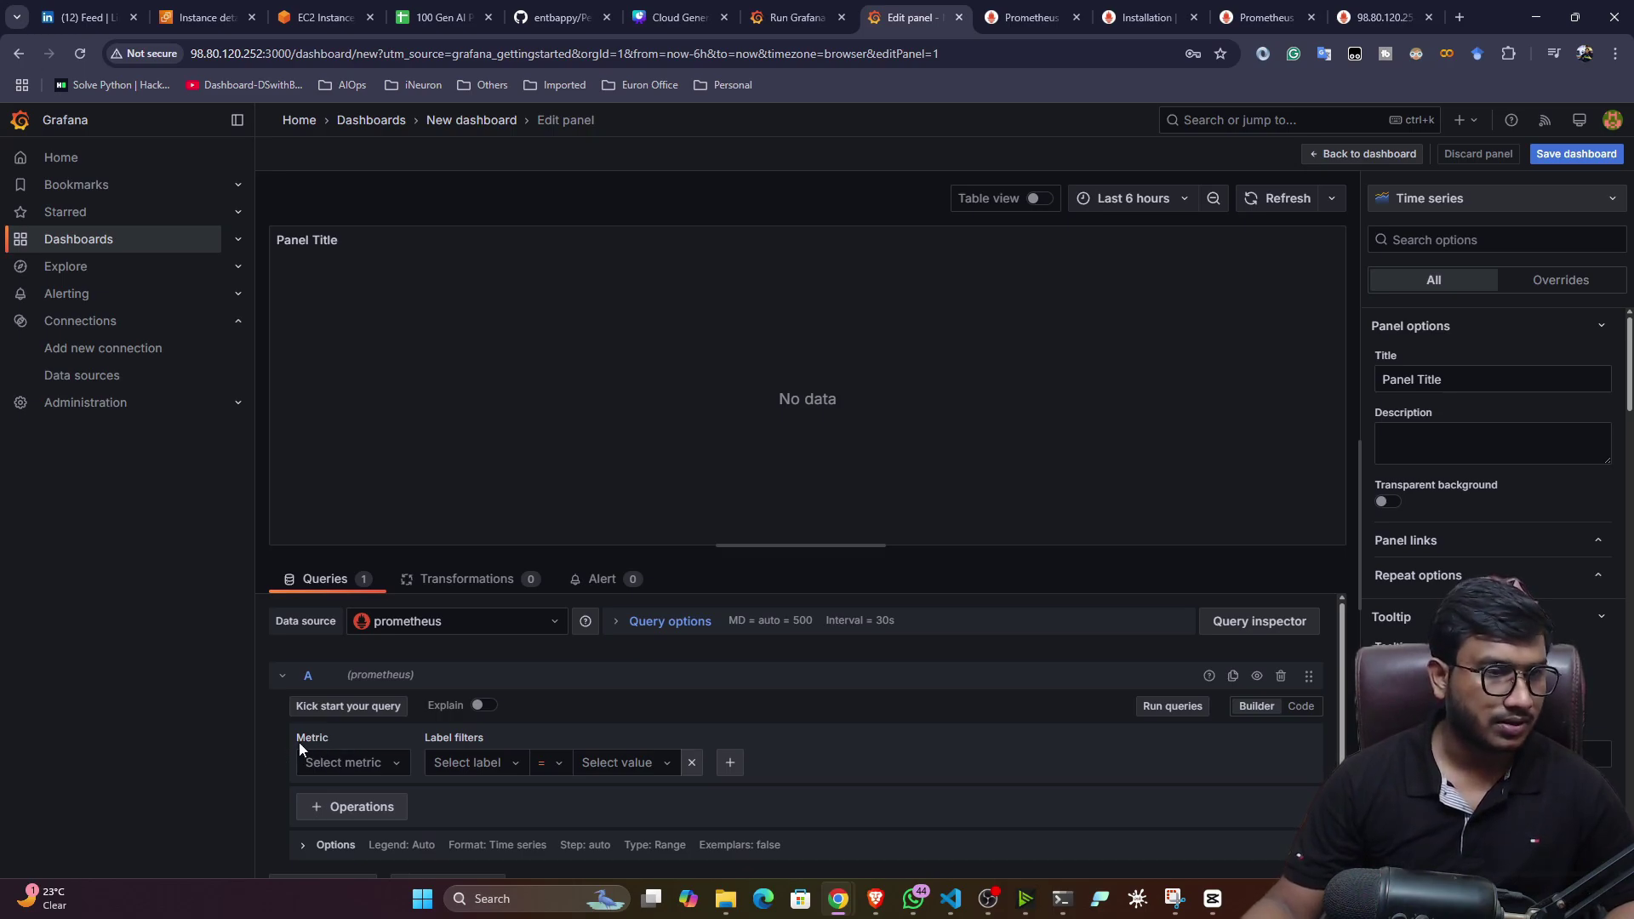
- Graph go_gc_duration_seconds_count, refresh the data, and return to the dashboard
click(396, 768)
scroll(434, 679, down, 3)
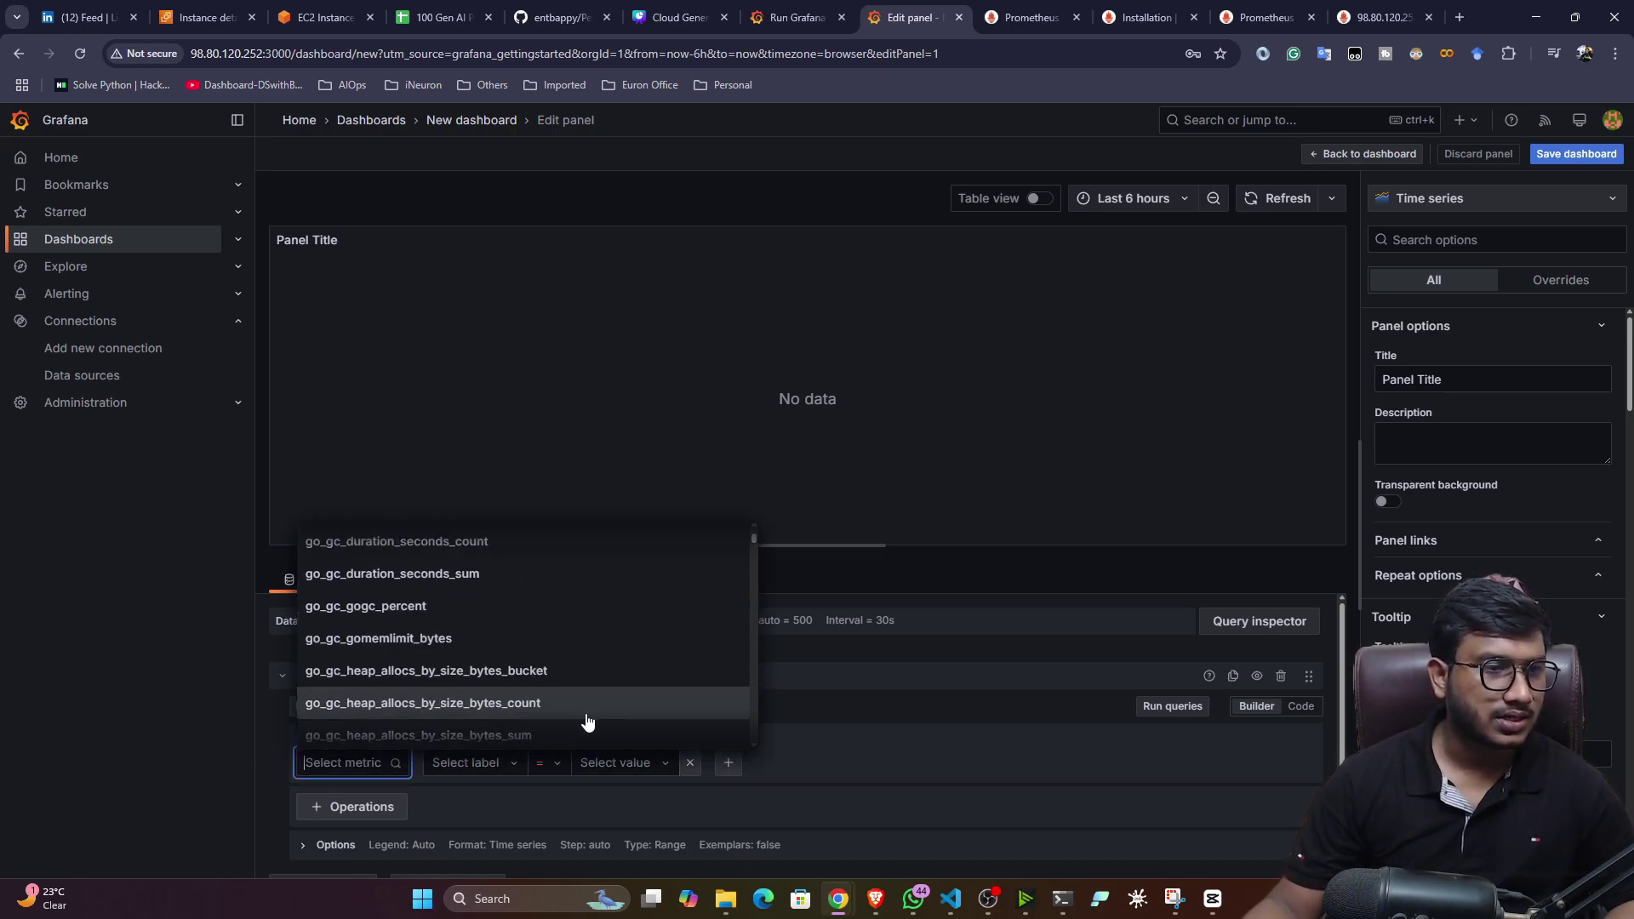
scroll(511, 663, up, 2)
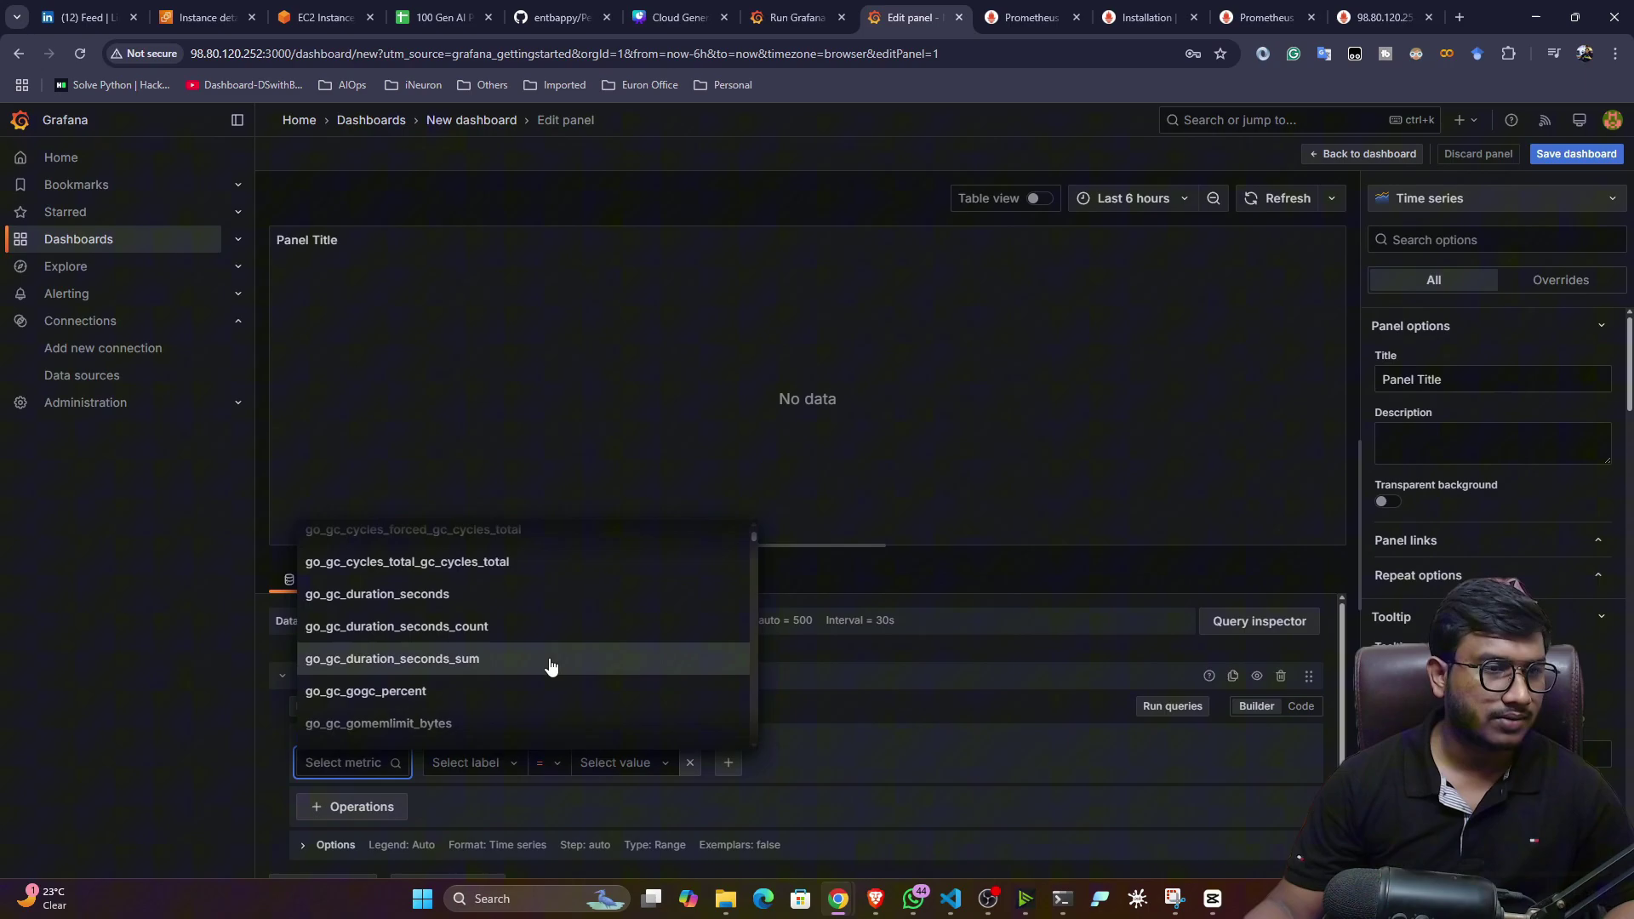
click(458, 632)
scroll(902, 665, down, 1)
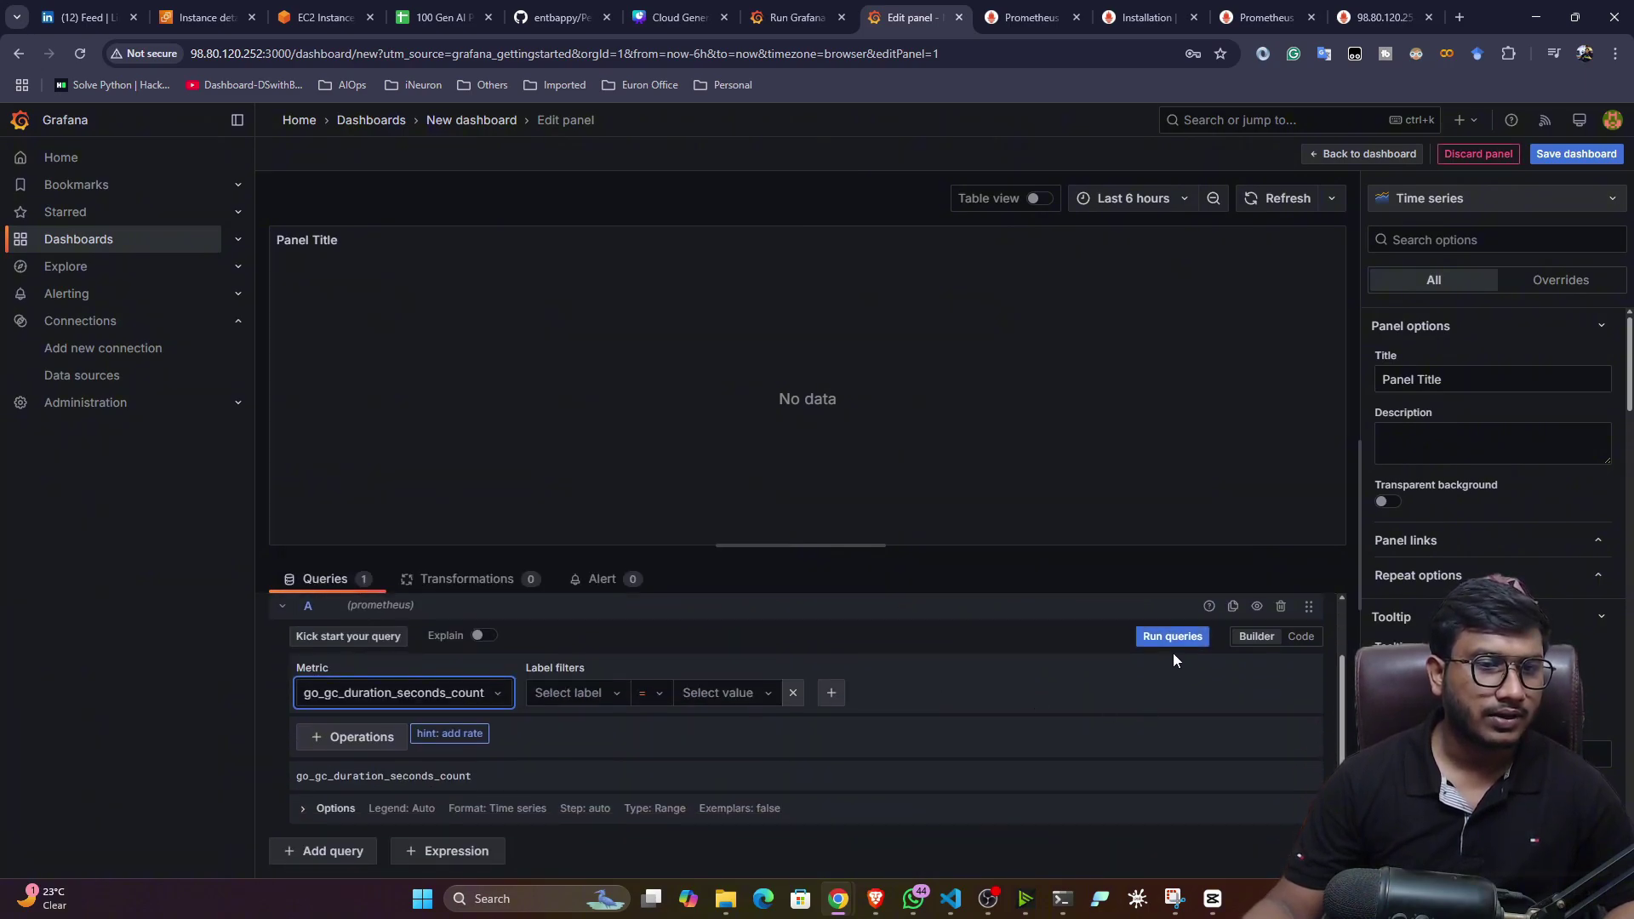
click(1173, 638)
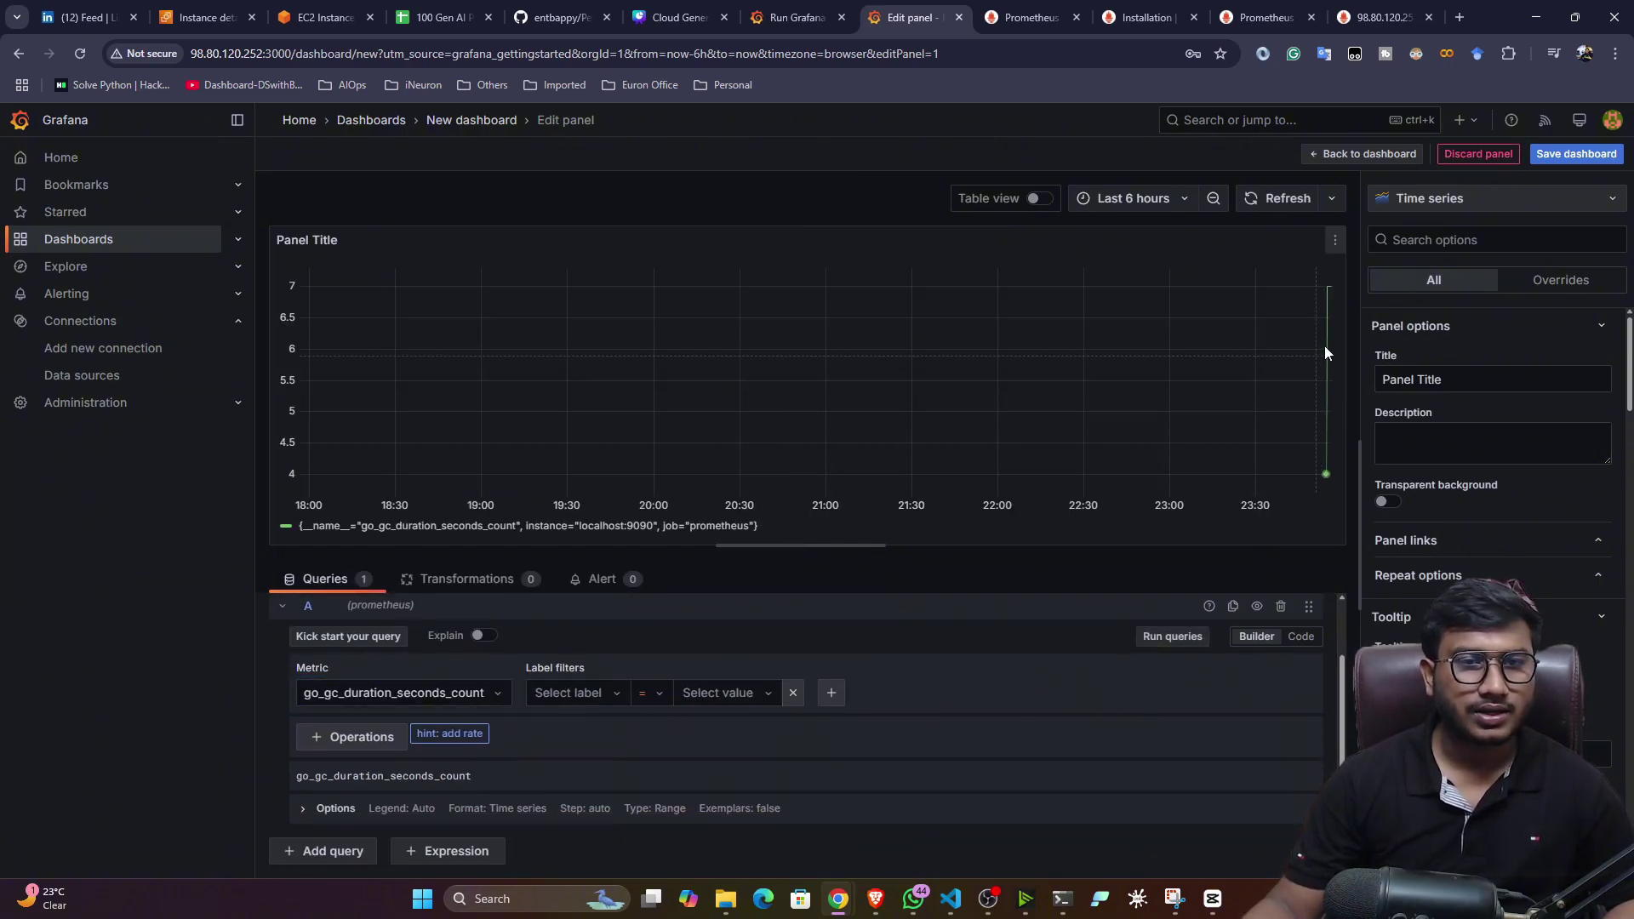
mouse_move(1324, 294)
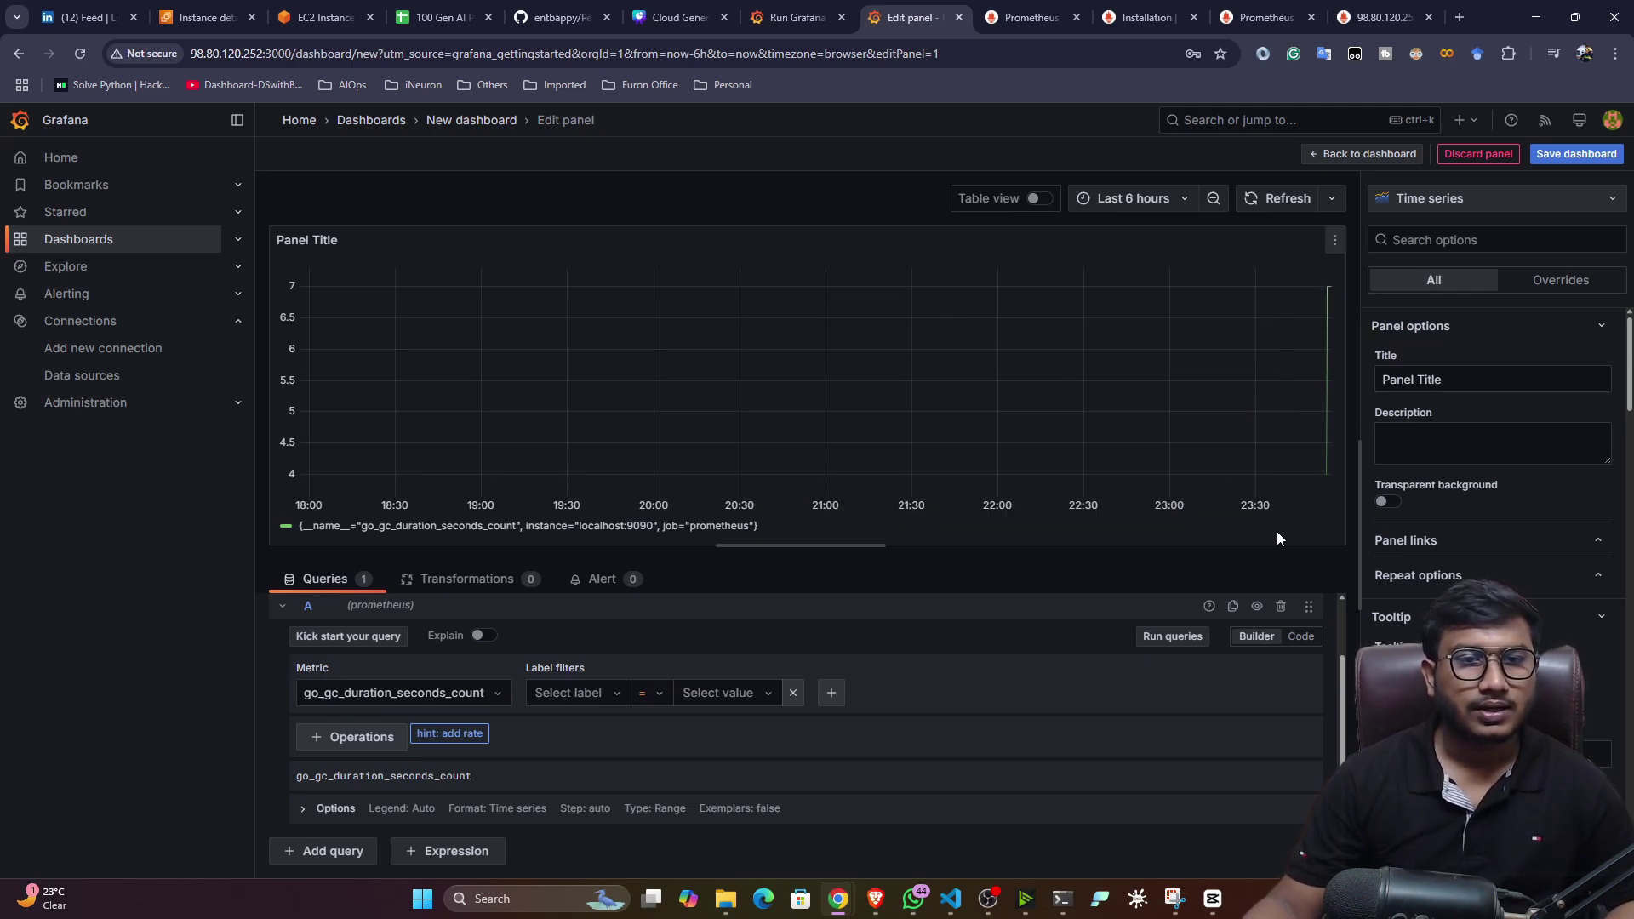
click(1282, 198)
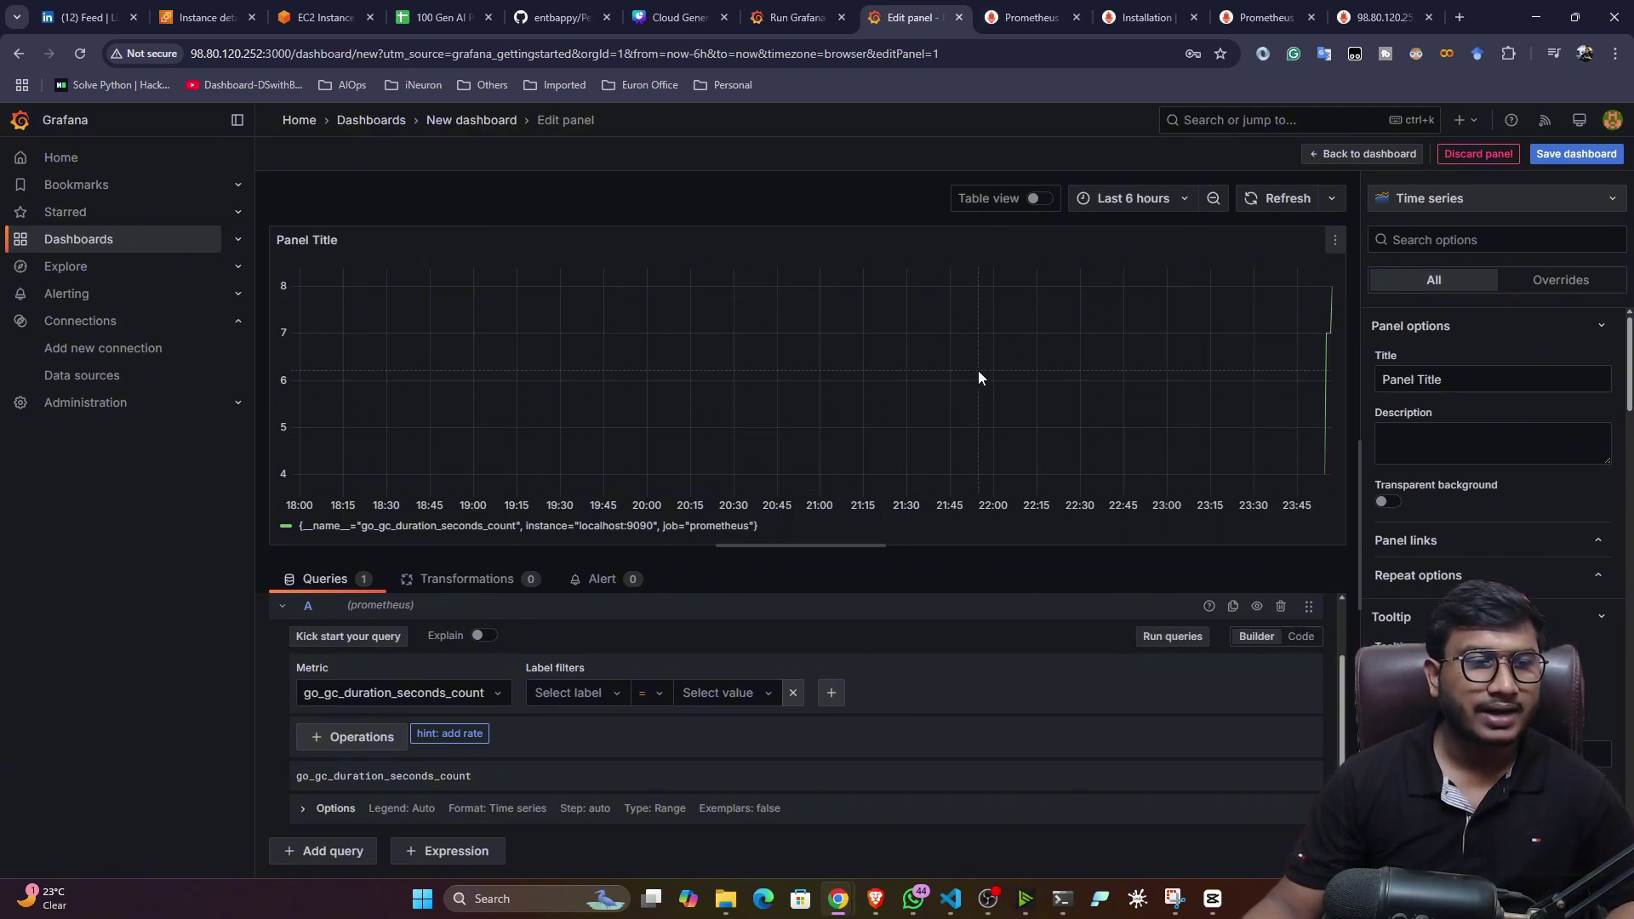
click(1400, 155)
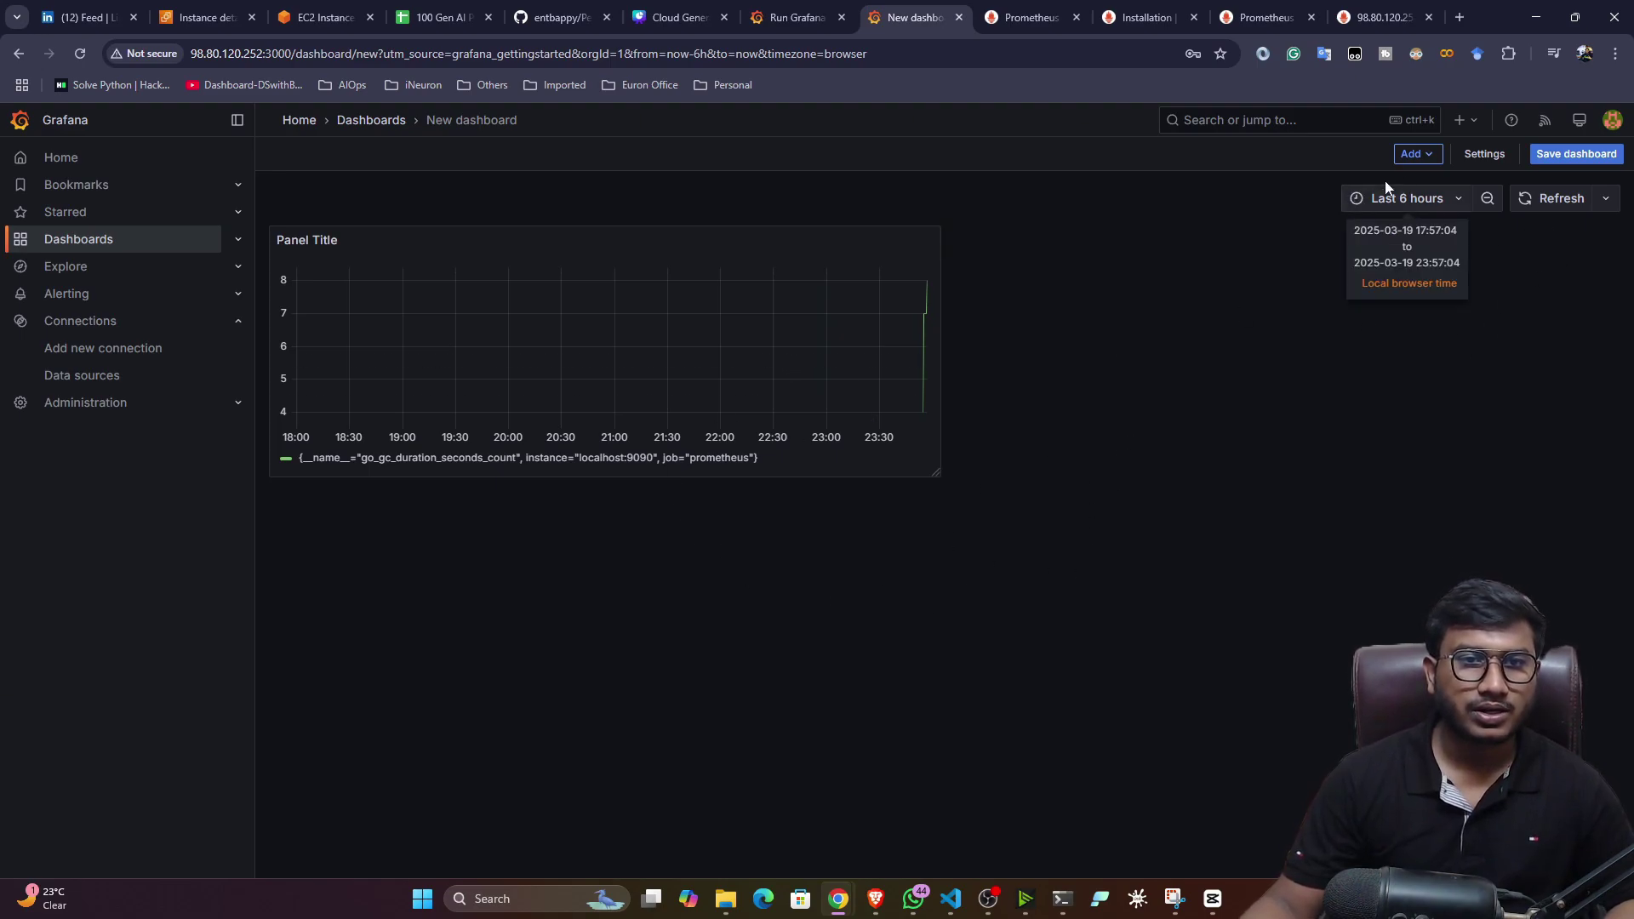
- Add a Prometheus time-series panel querying go_gc_heap_allocs_bytes_total, then refresh the dashboard
click(1417, 154)
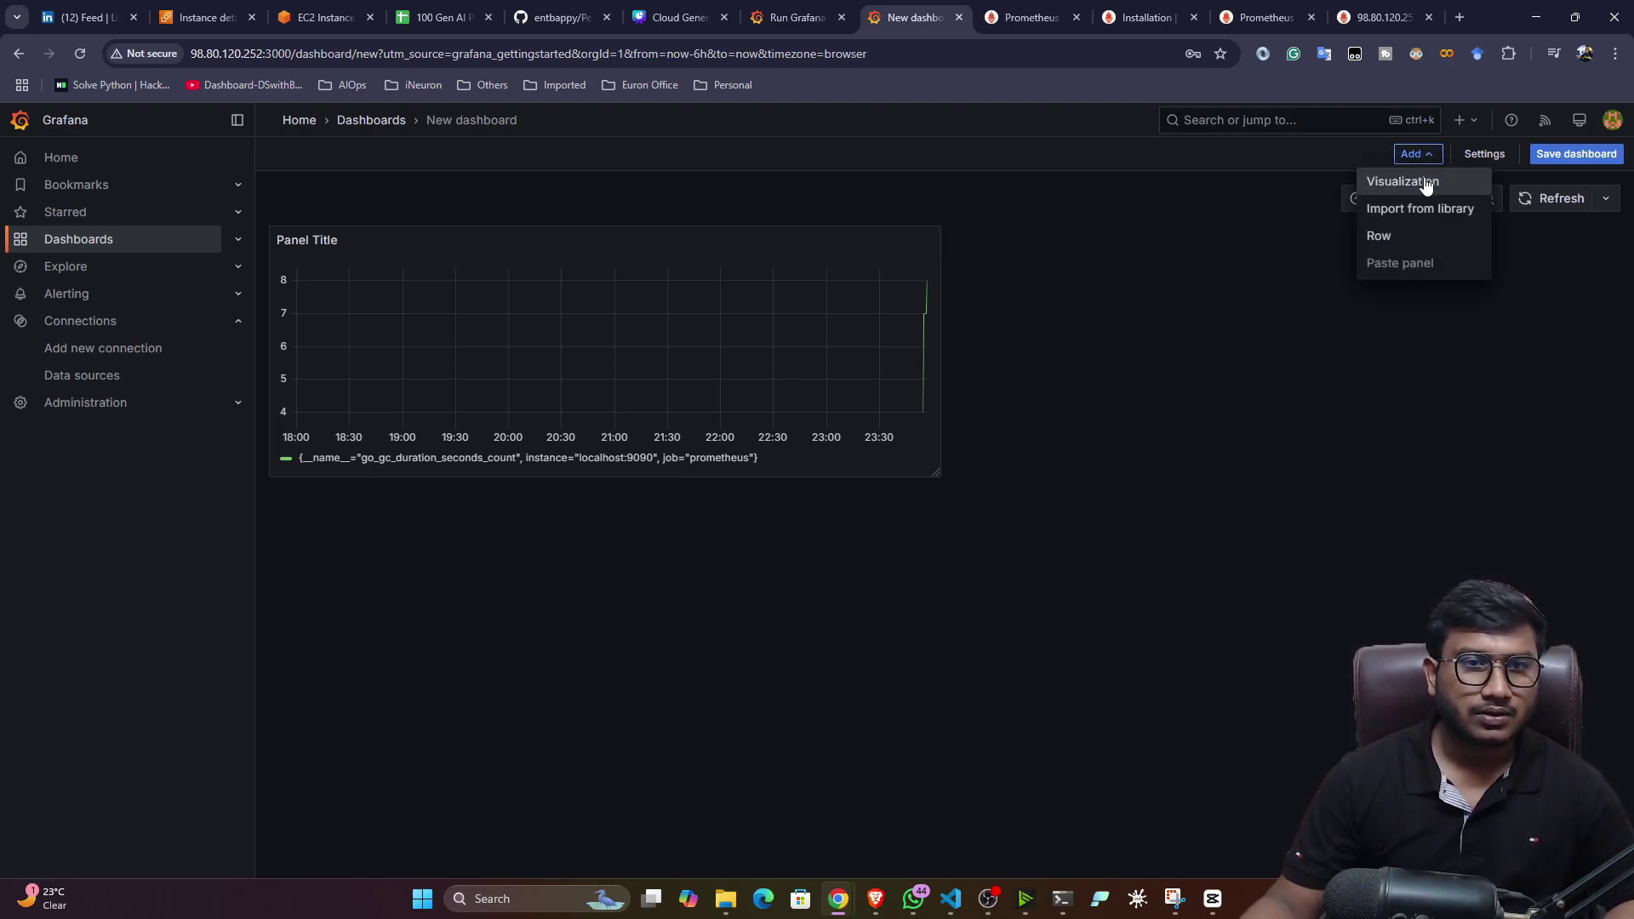
click(1424, 177)
click(387, 762)
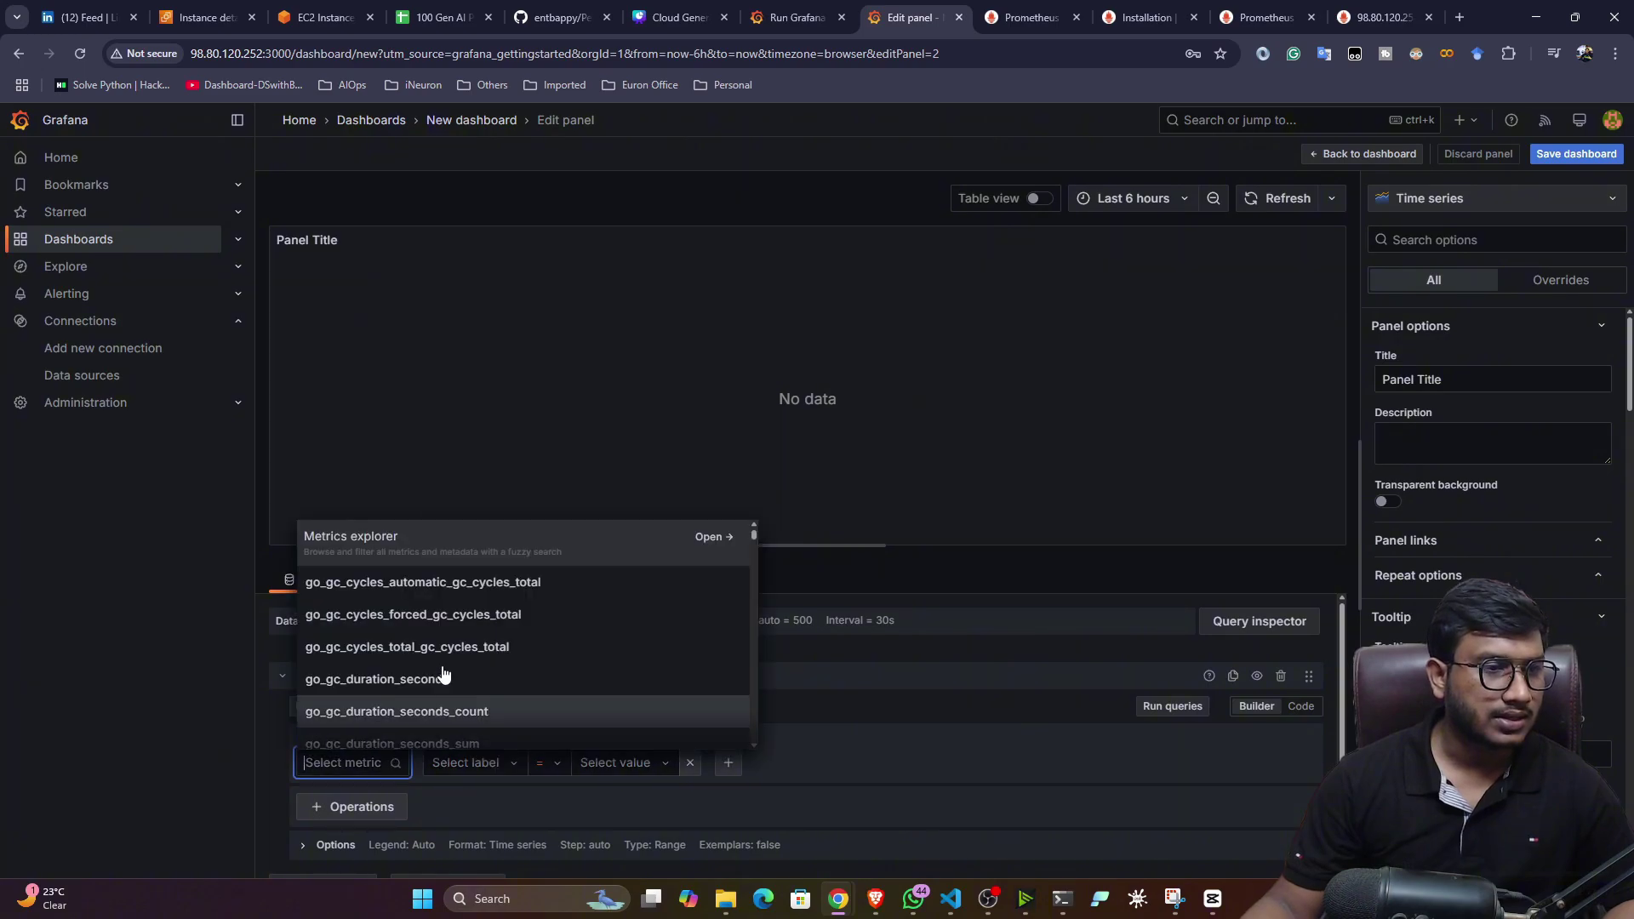
scroll(511, 681, down, 3)
click(504, 685)
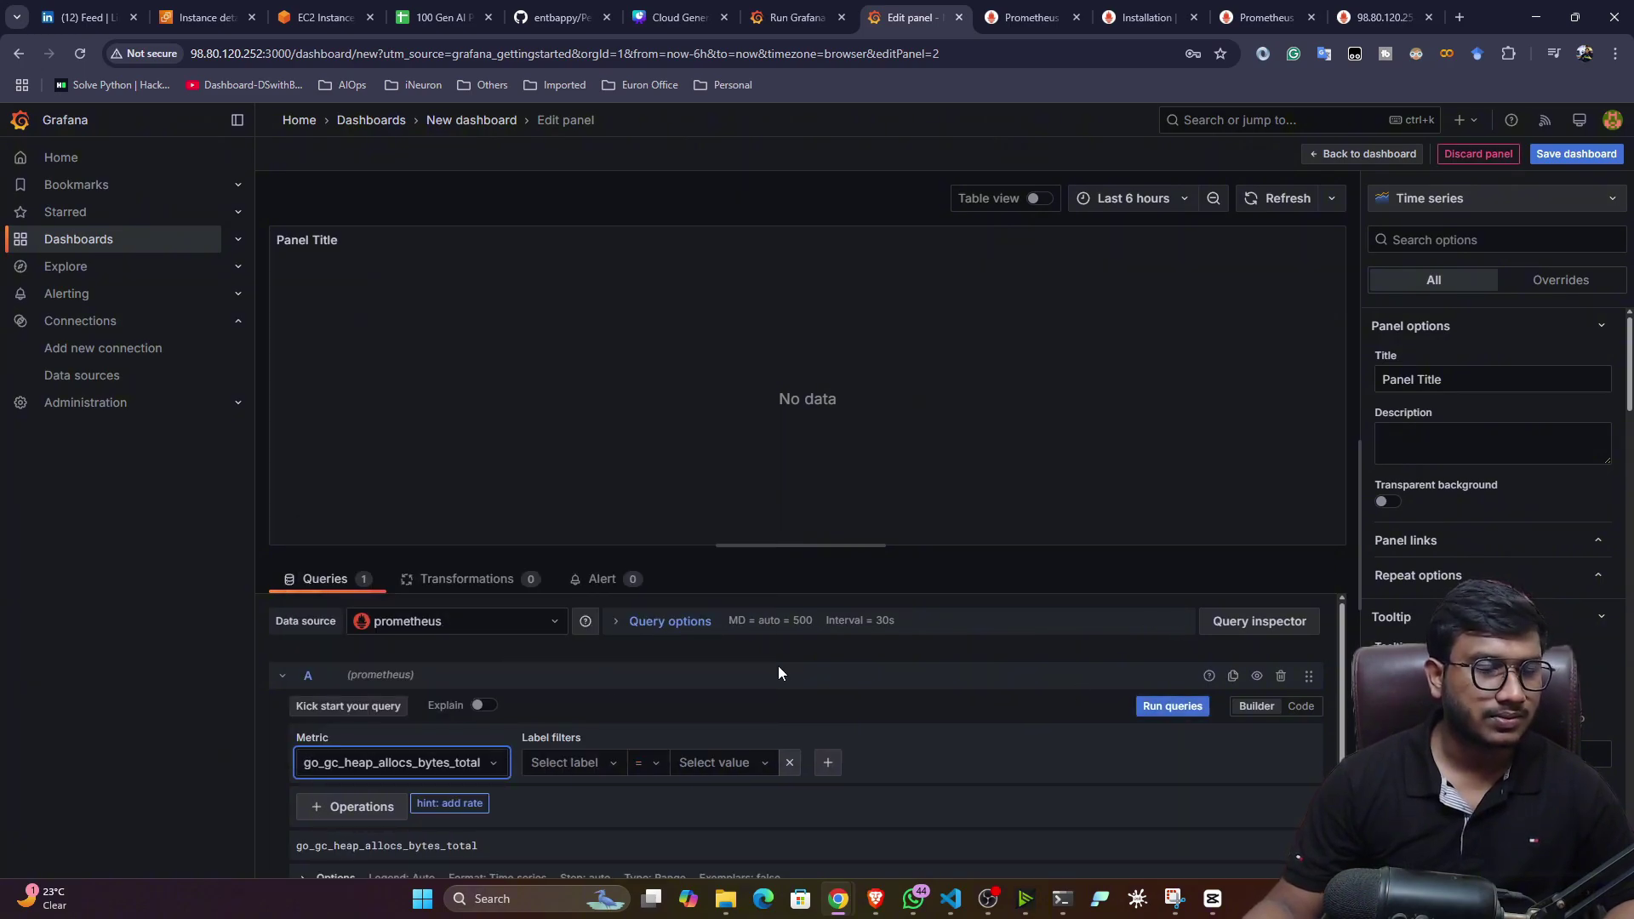
scroll(778, 665, down, 1)
click(1154, 638)
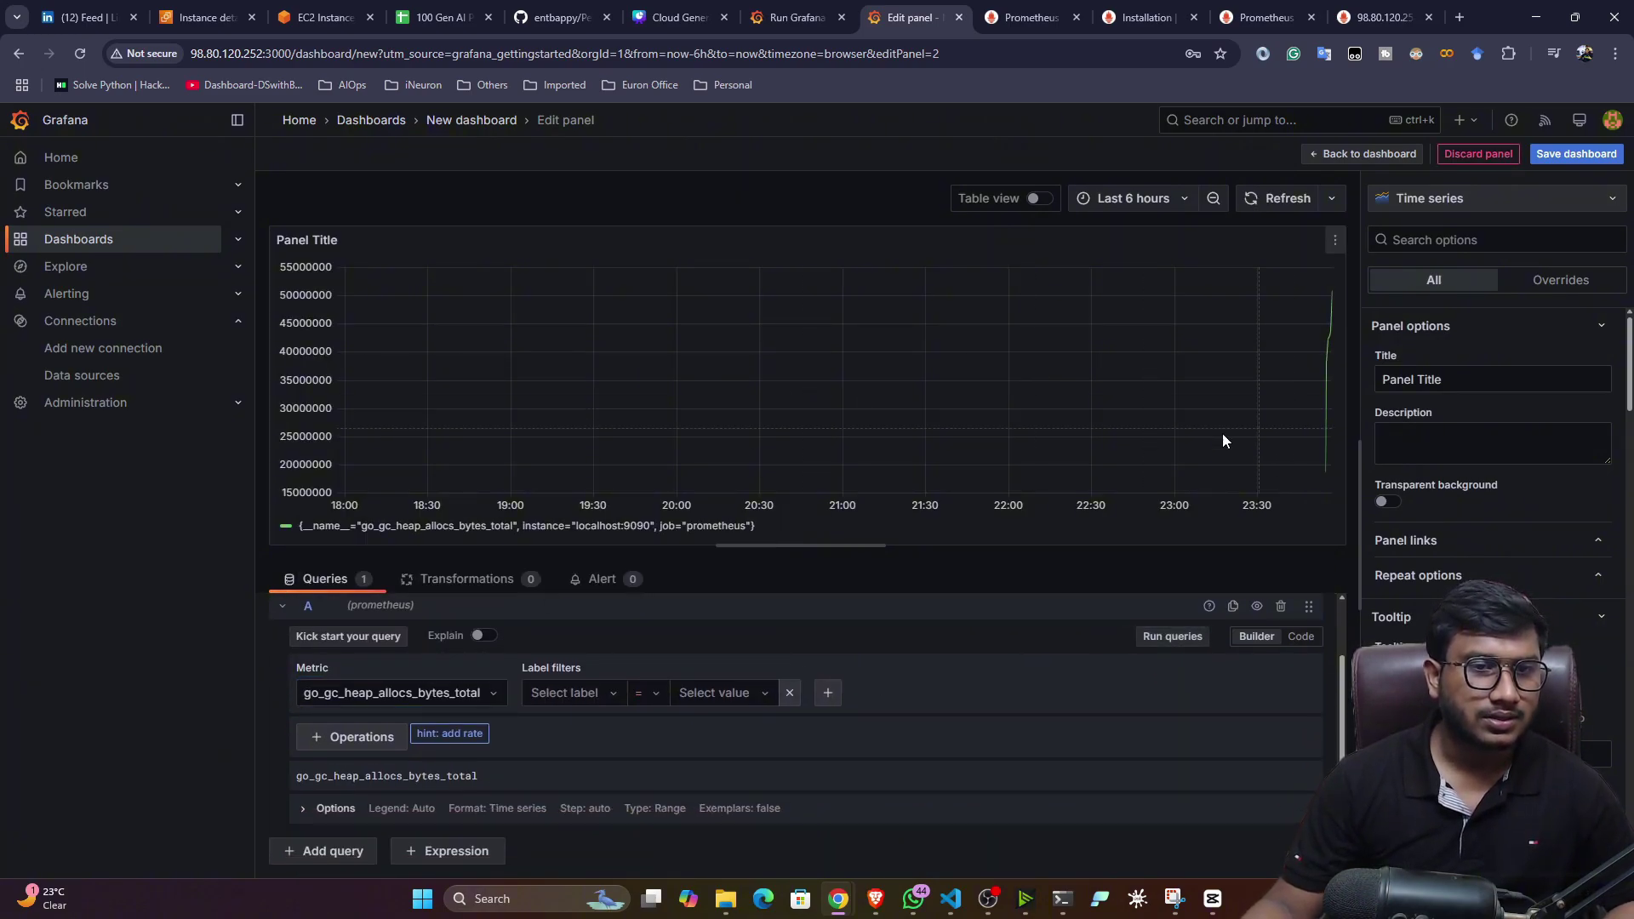
click(1382, 154)
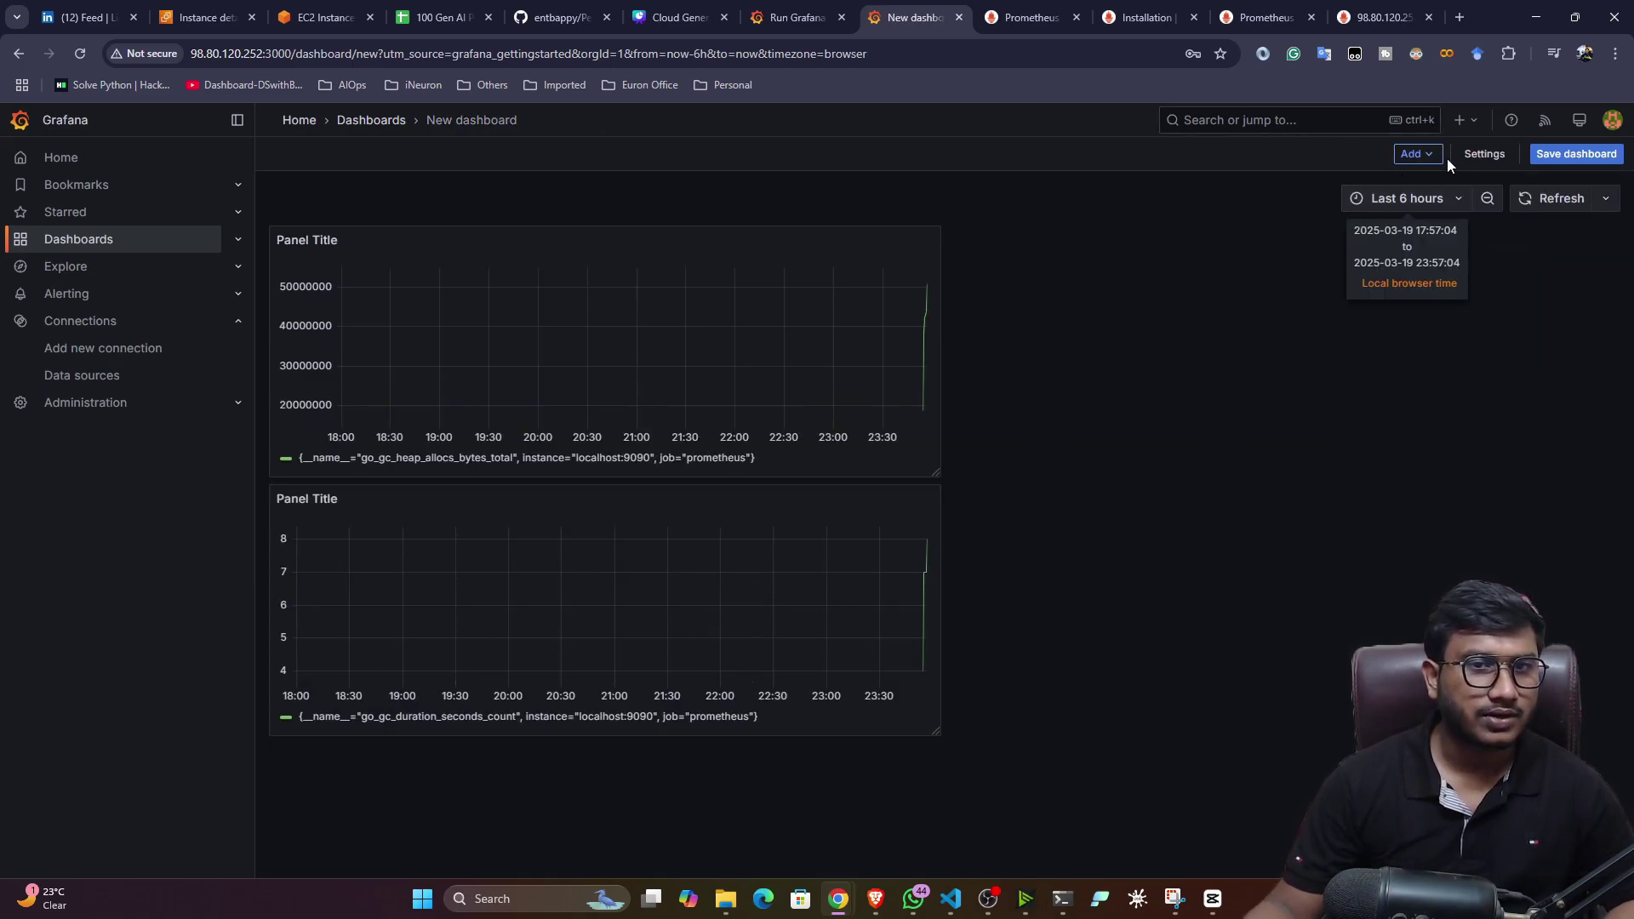
click(1553, 213)
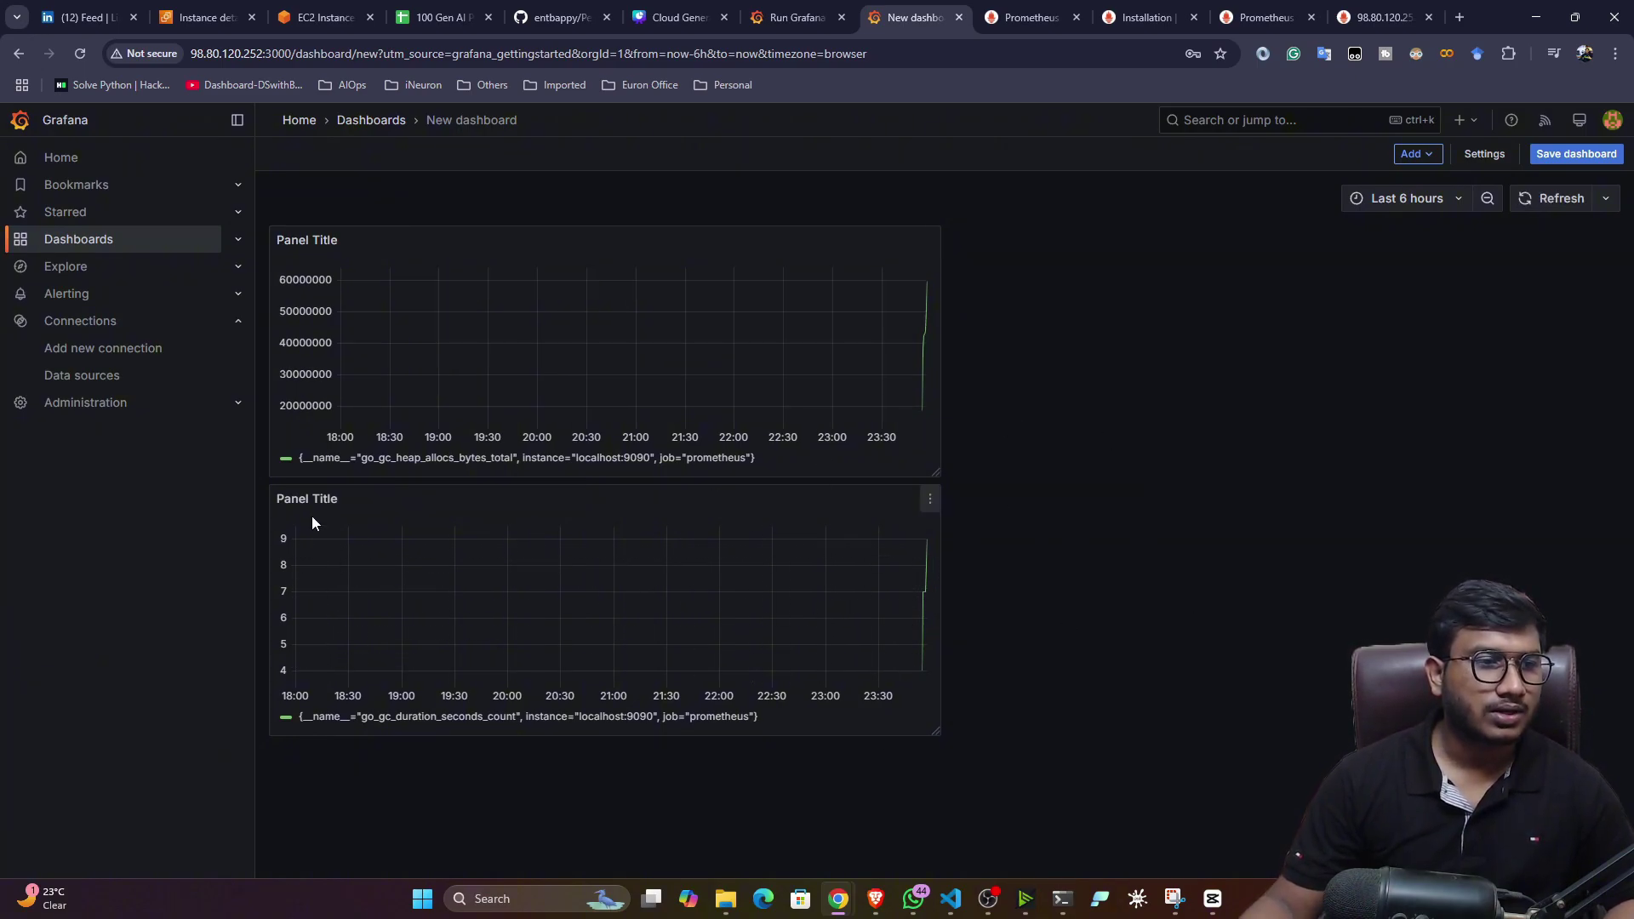
- Drag the go_gc_duration_seconds_count panel up beside the heap-allocs panel into one row
drag(355, 500, 1191, 324)
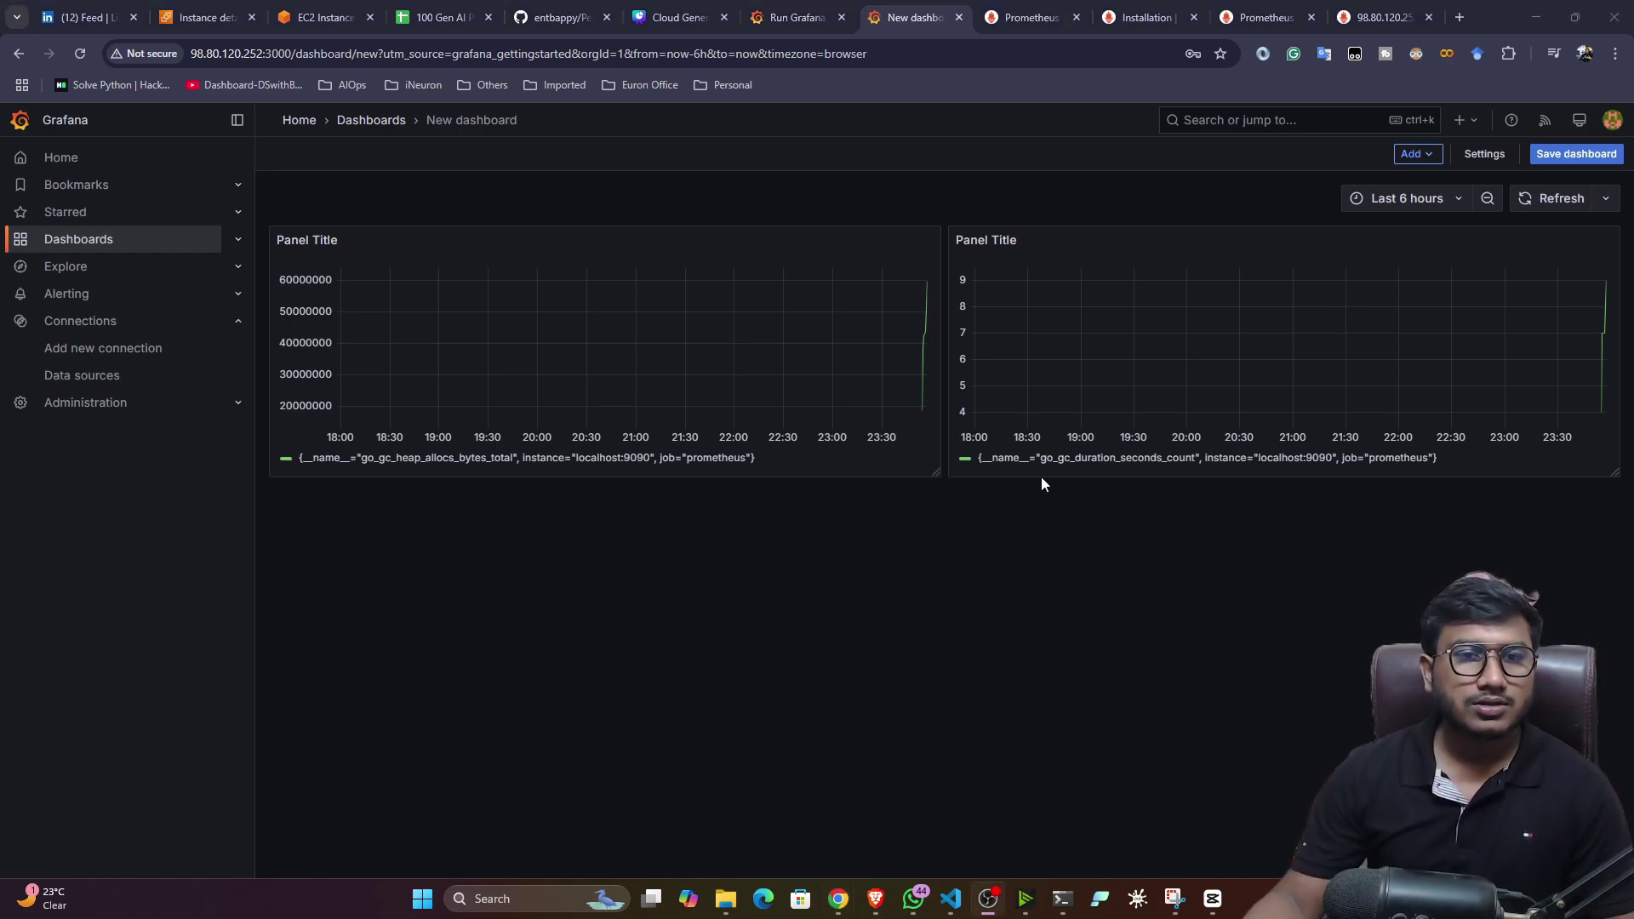
- Add a panel querying go_gc_heap_objects_objects, run it, and refresh the dashboard
click(1415, 153)
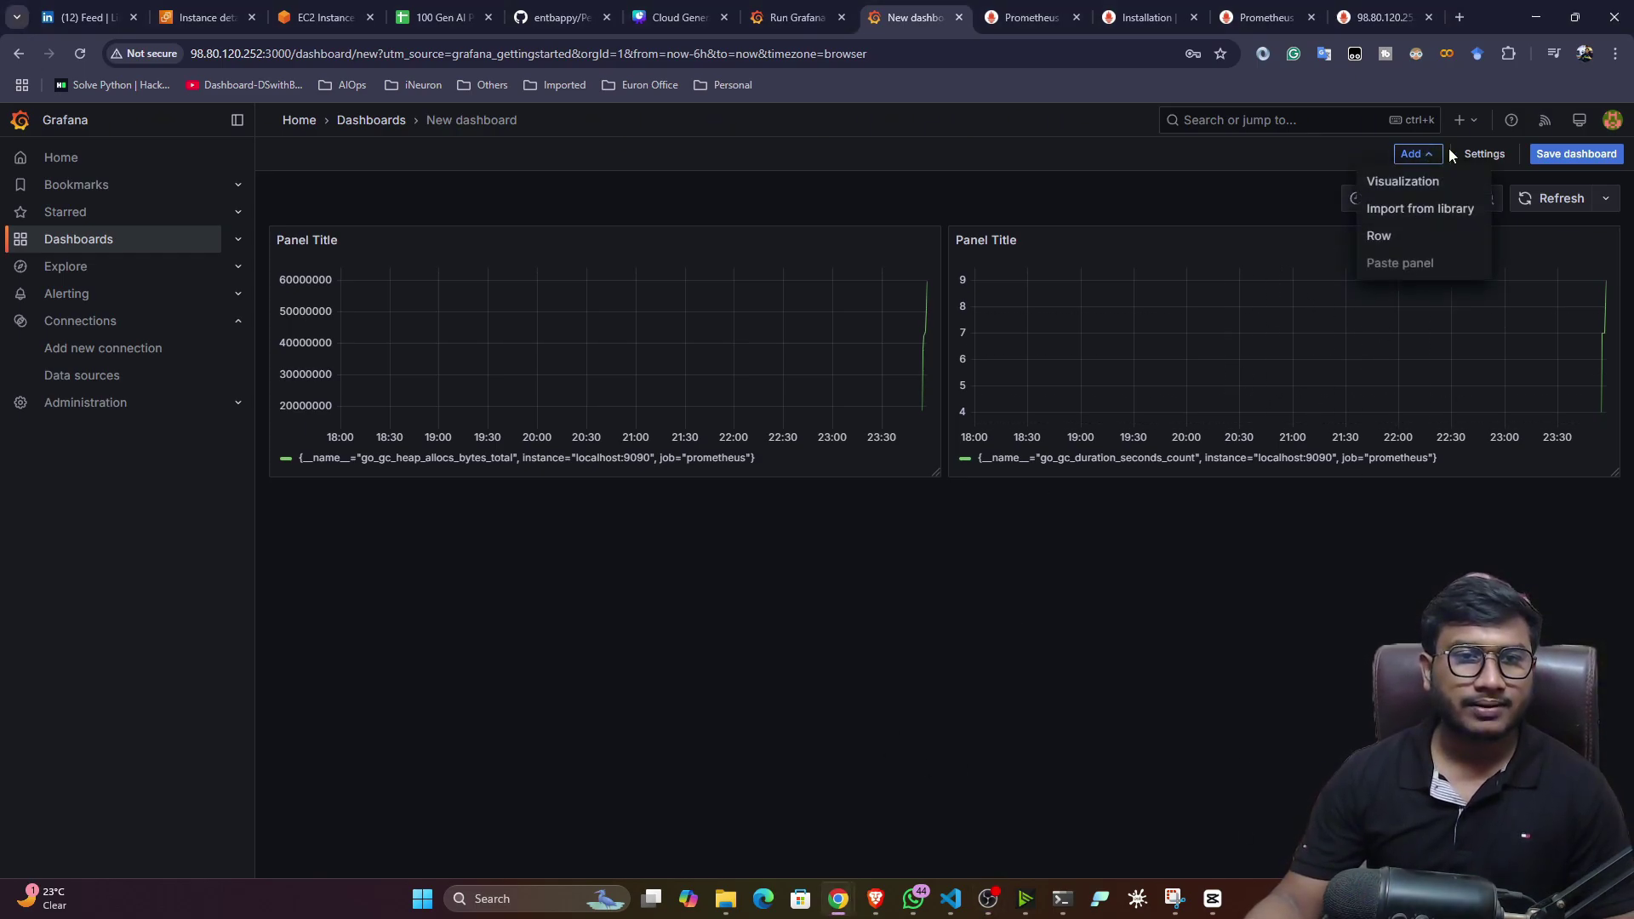
click(1404, 182)
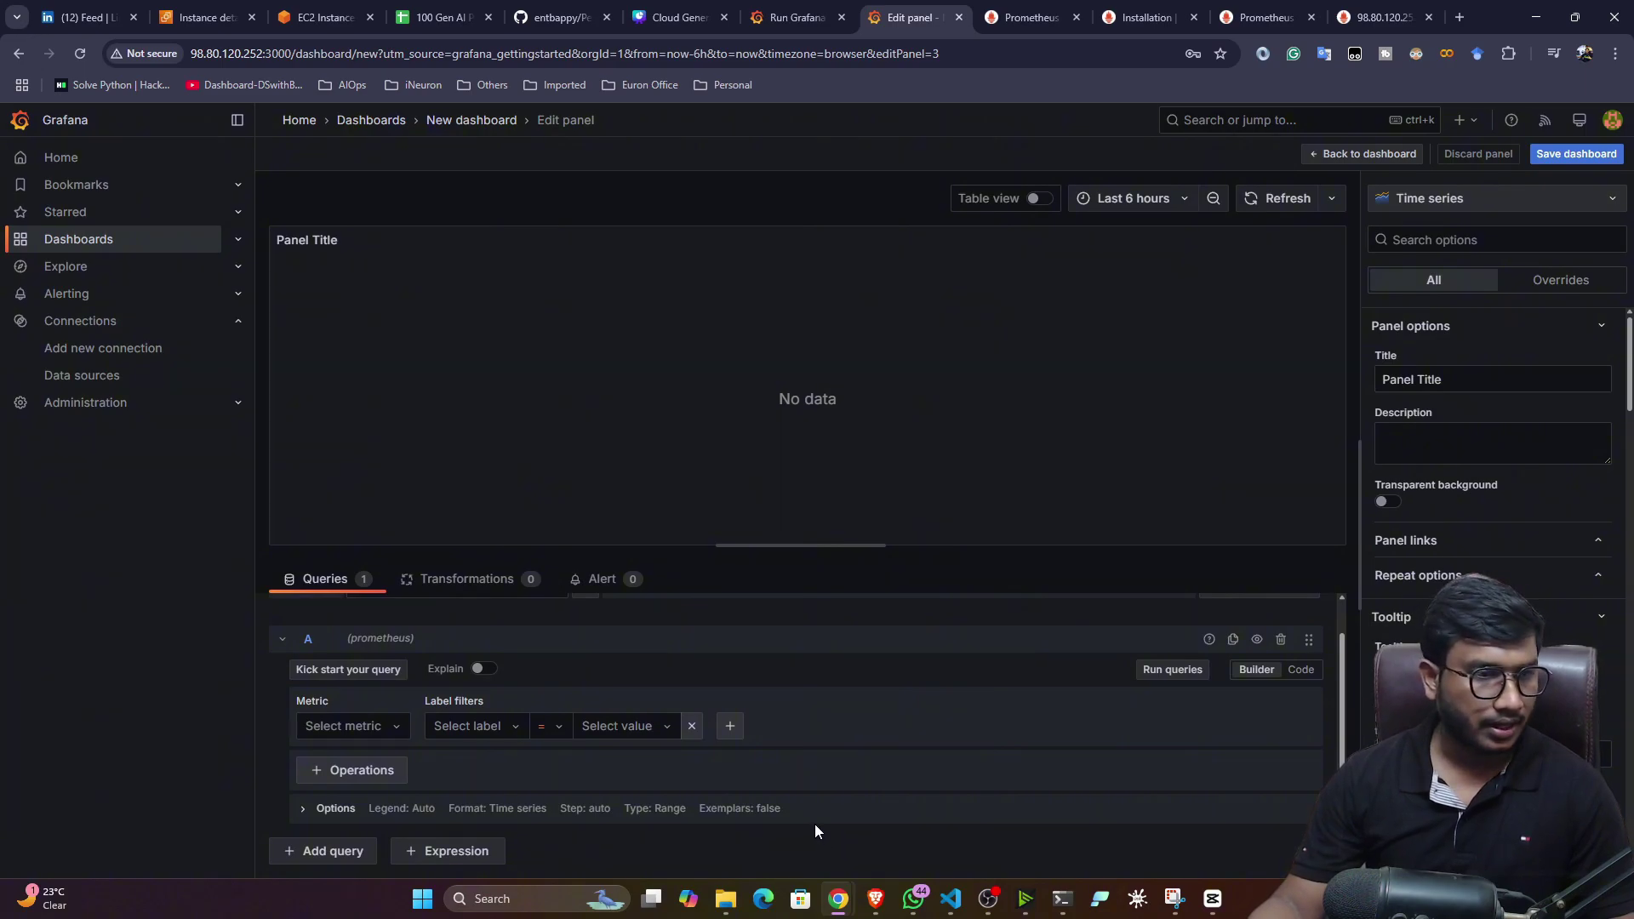
click(372, 725)
scroll(443, 646, down, 3)
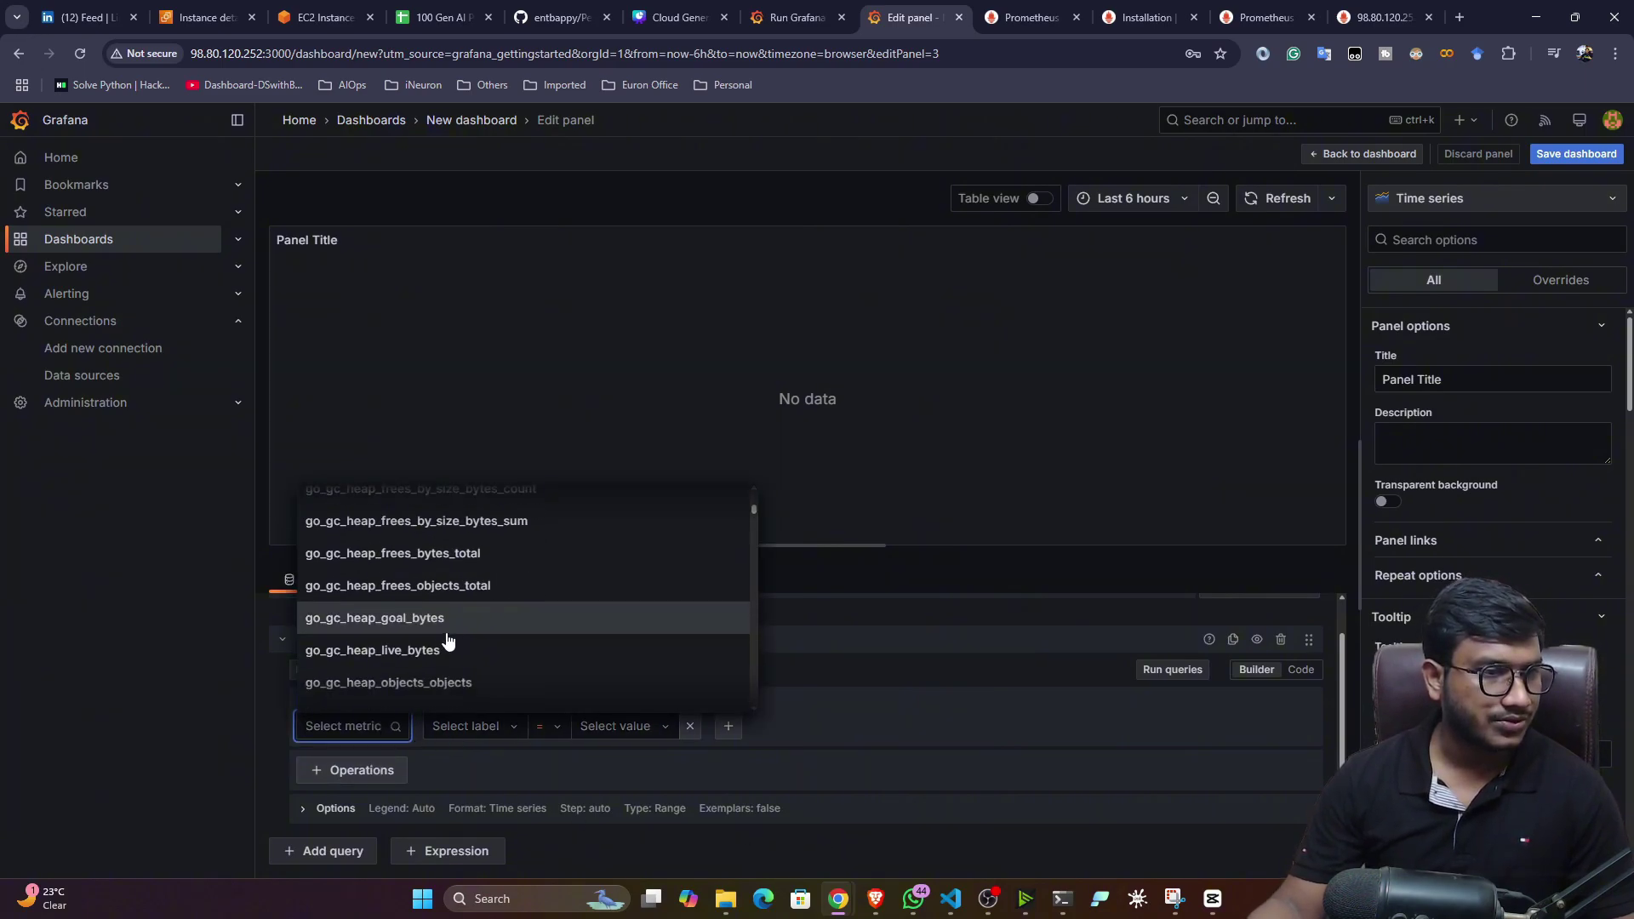
click(429, 682)
click(1173, 669)
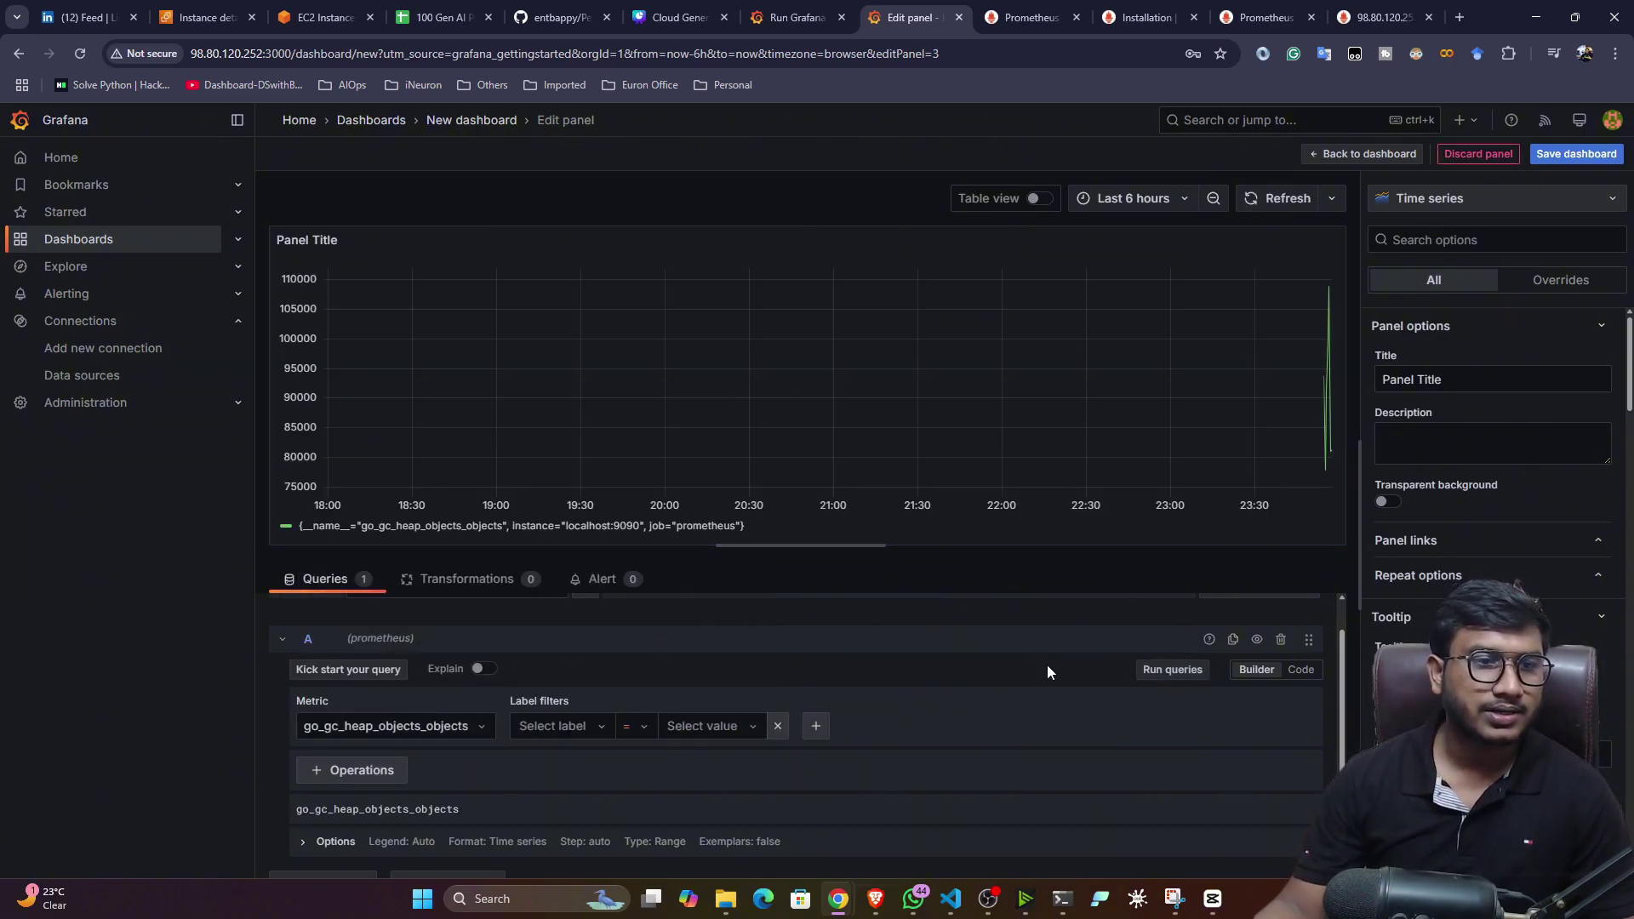
click(1370, 159)
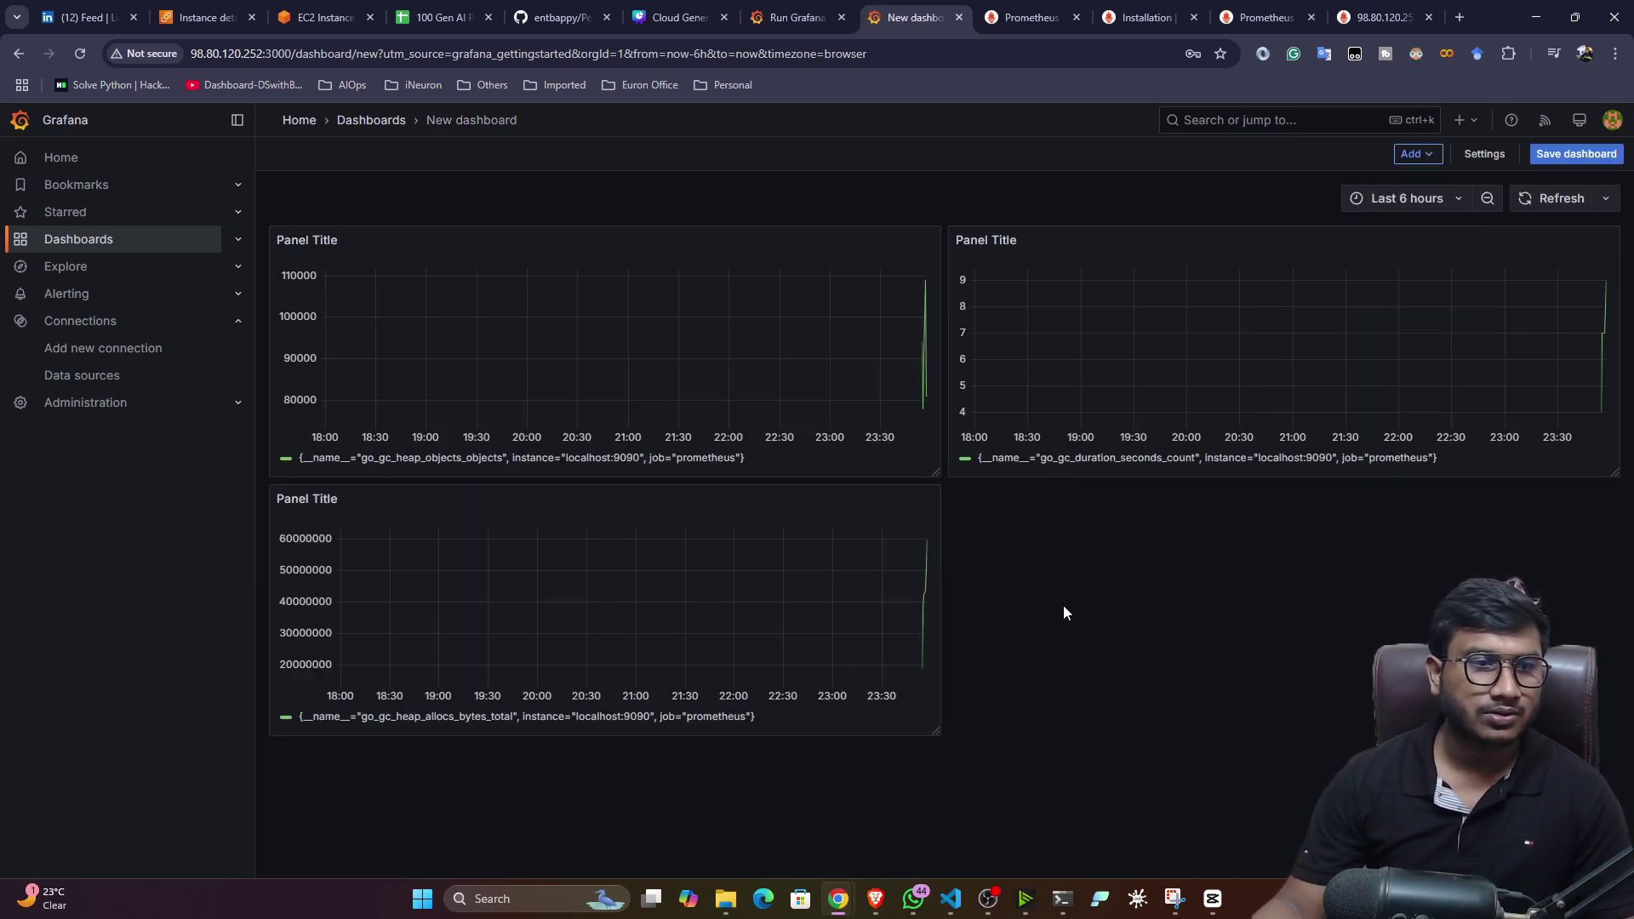
click(1564, 199)
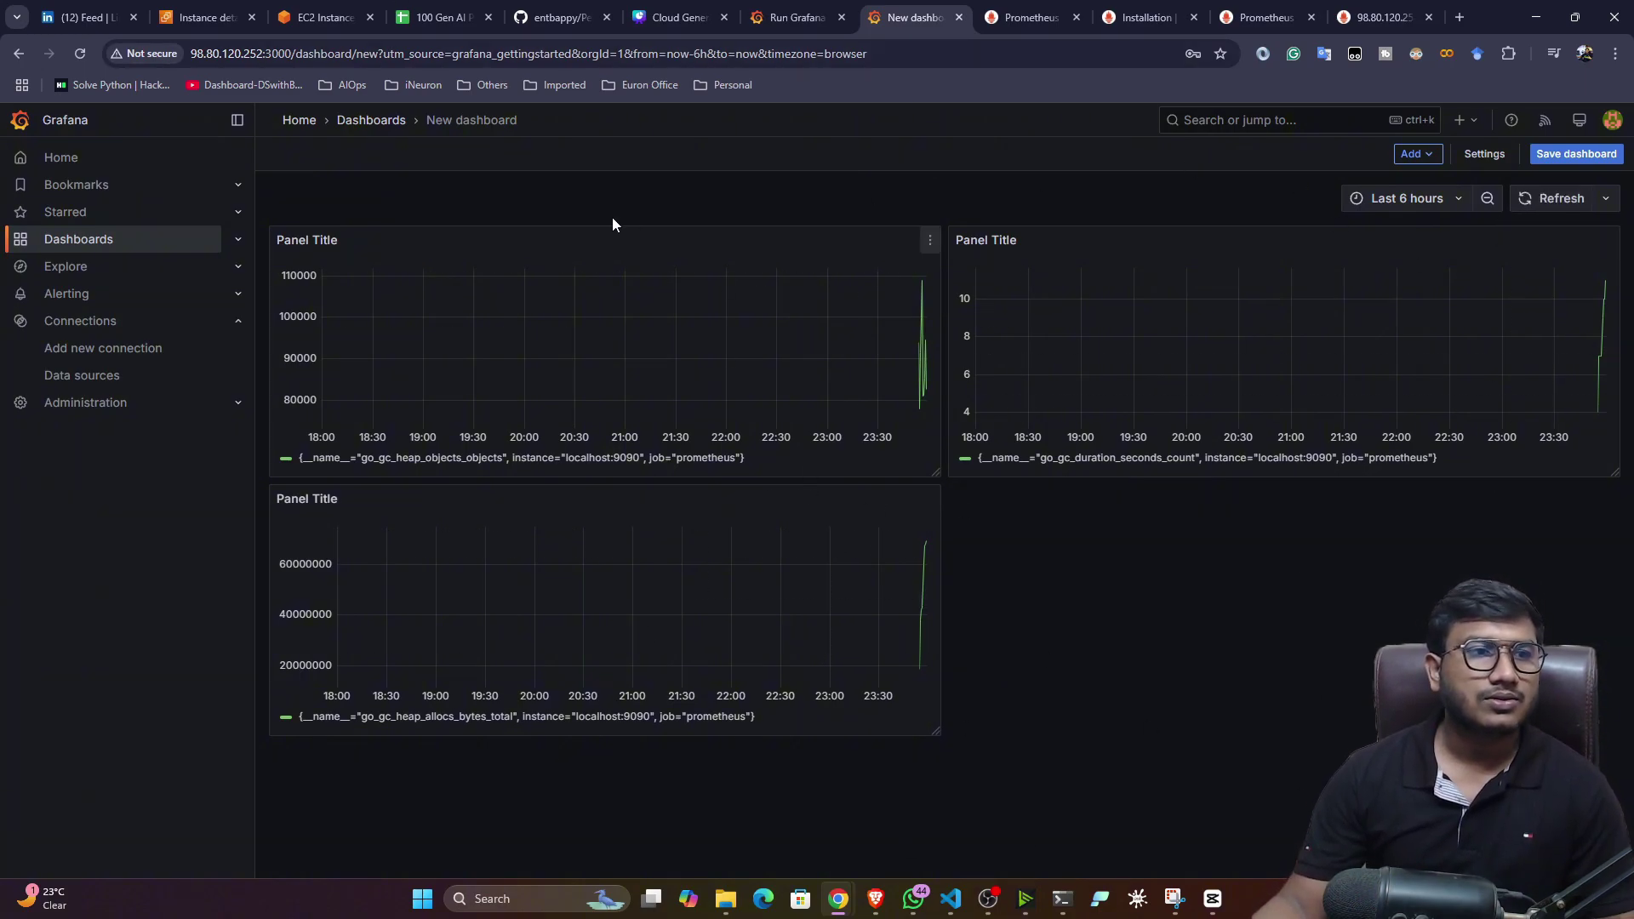
- Go from the Grafana Docker docs to the grafana.com homepage and scroll through it
click(796, 17)
scroll(483, 477, up, 8)
scroll(215, 314, up, 2)
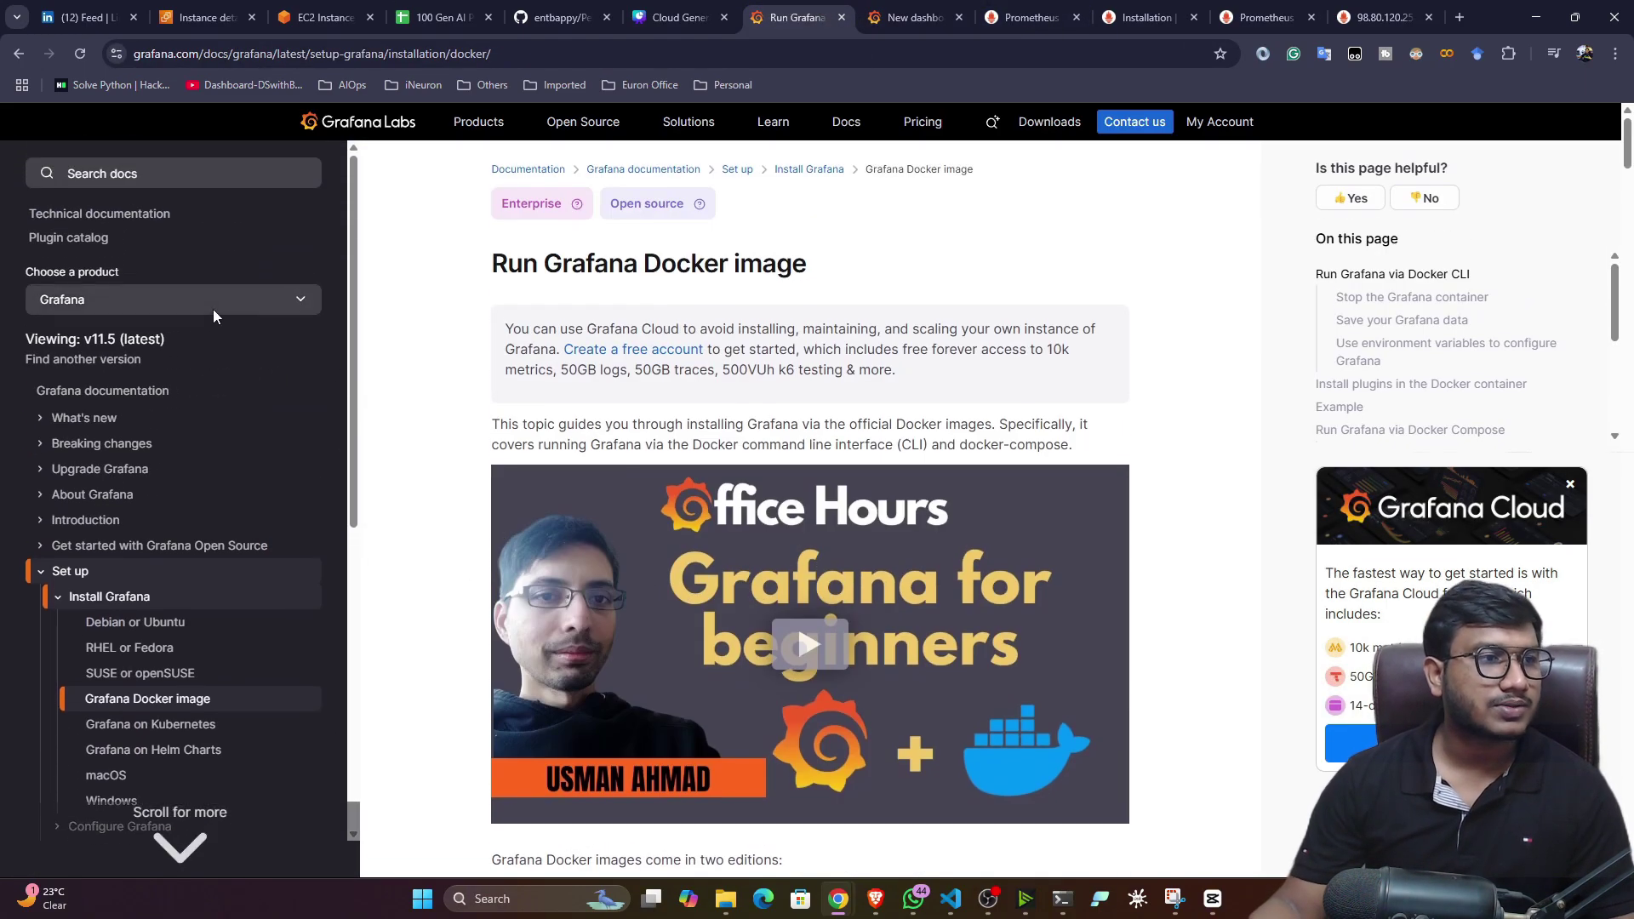
click(371, 122)
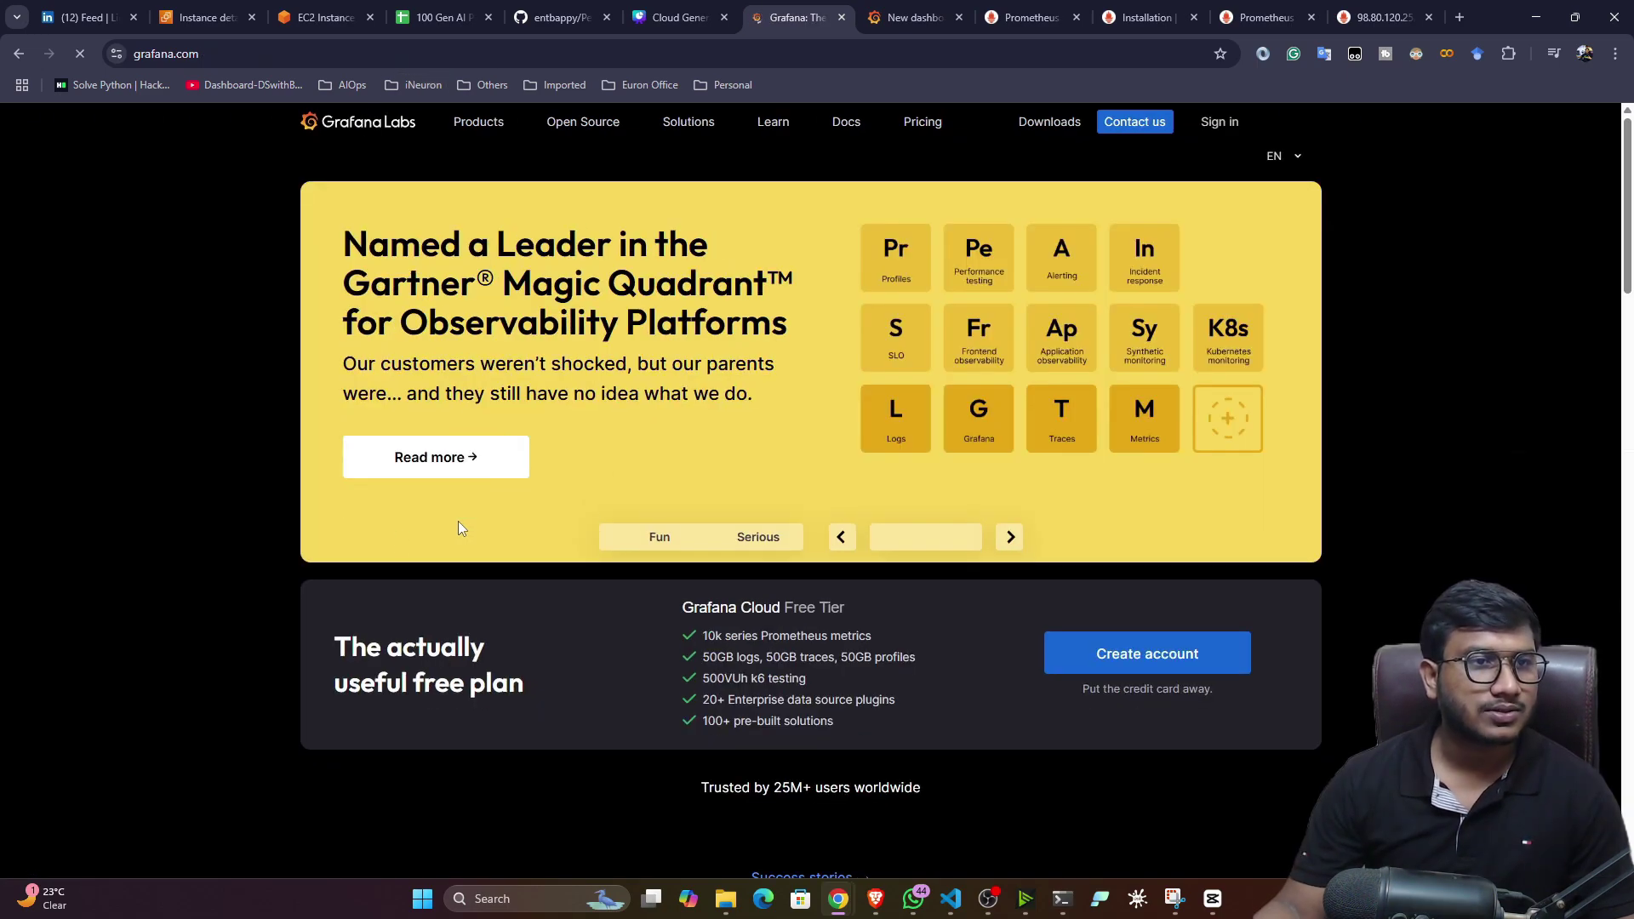
scroll(323, 527, down, 15)
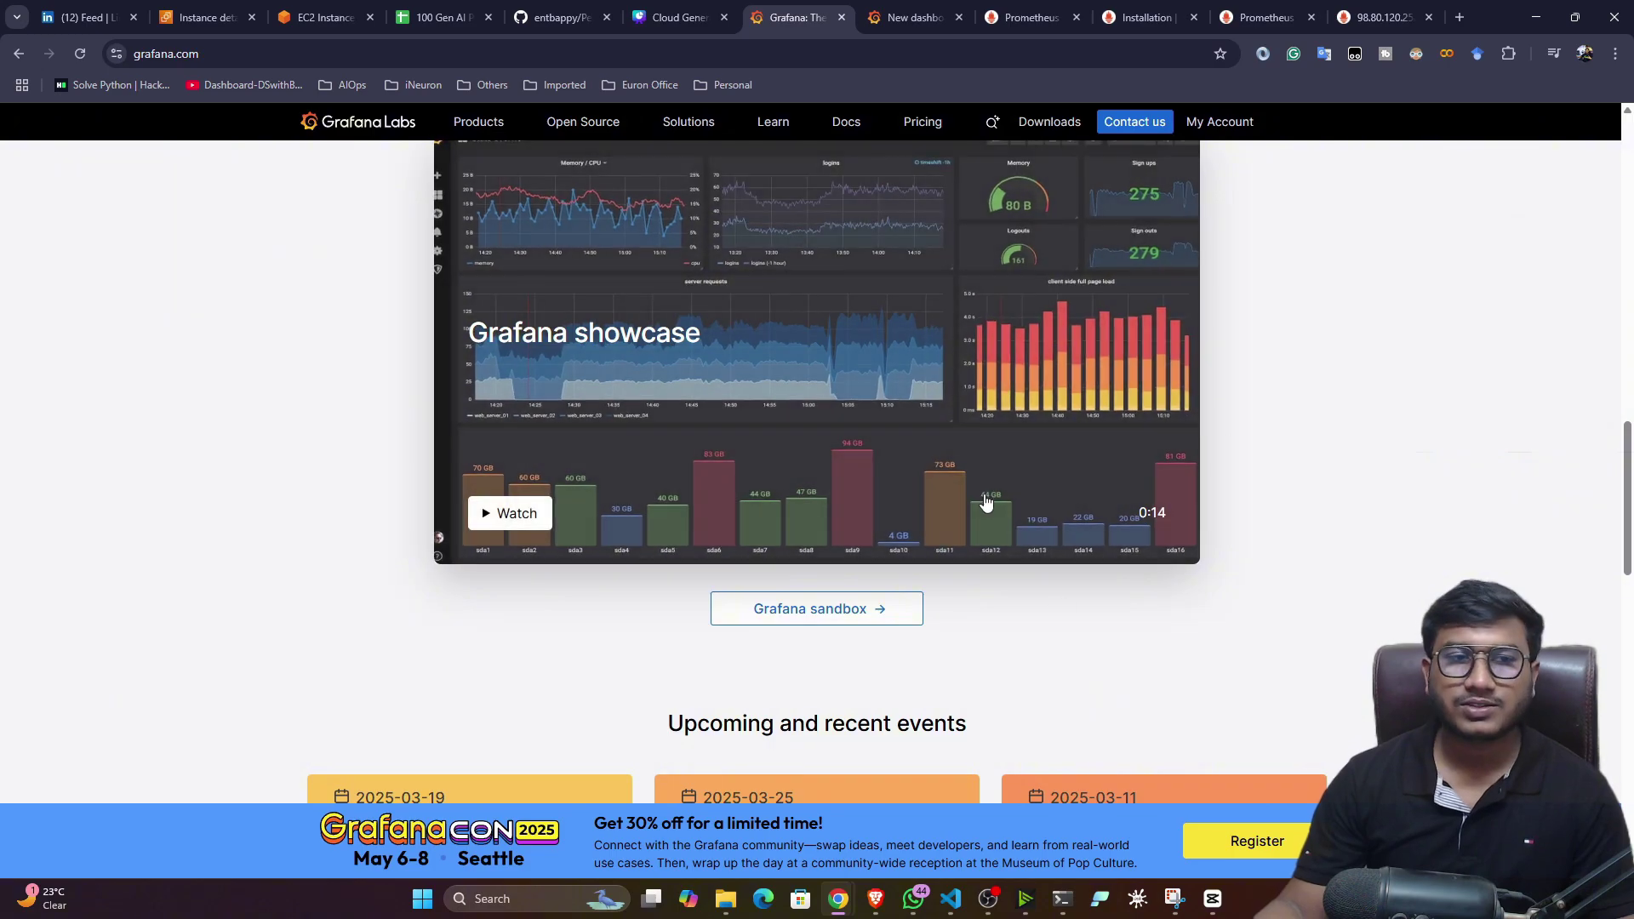
scroll(984, 502, down, 15)
scroll(984, 507, down, 4)
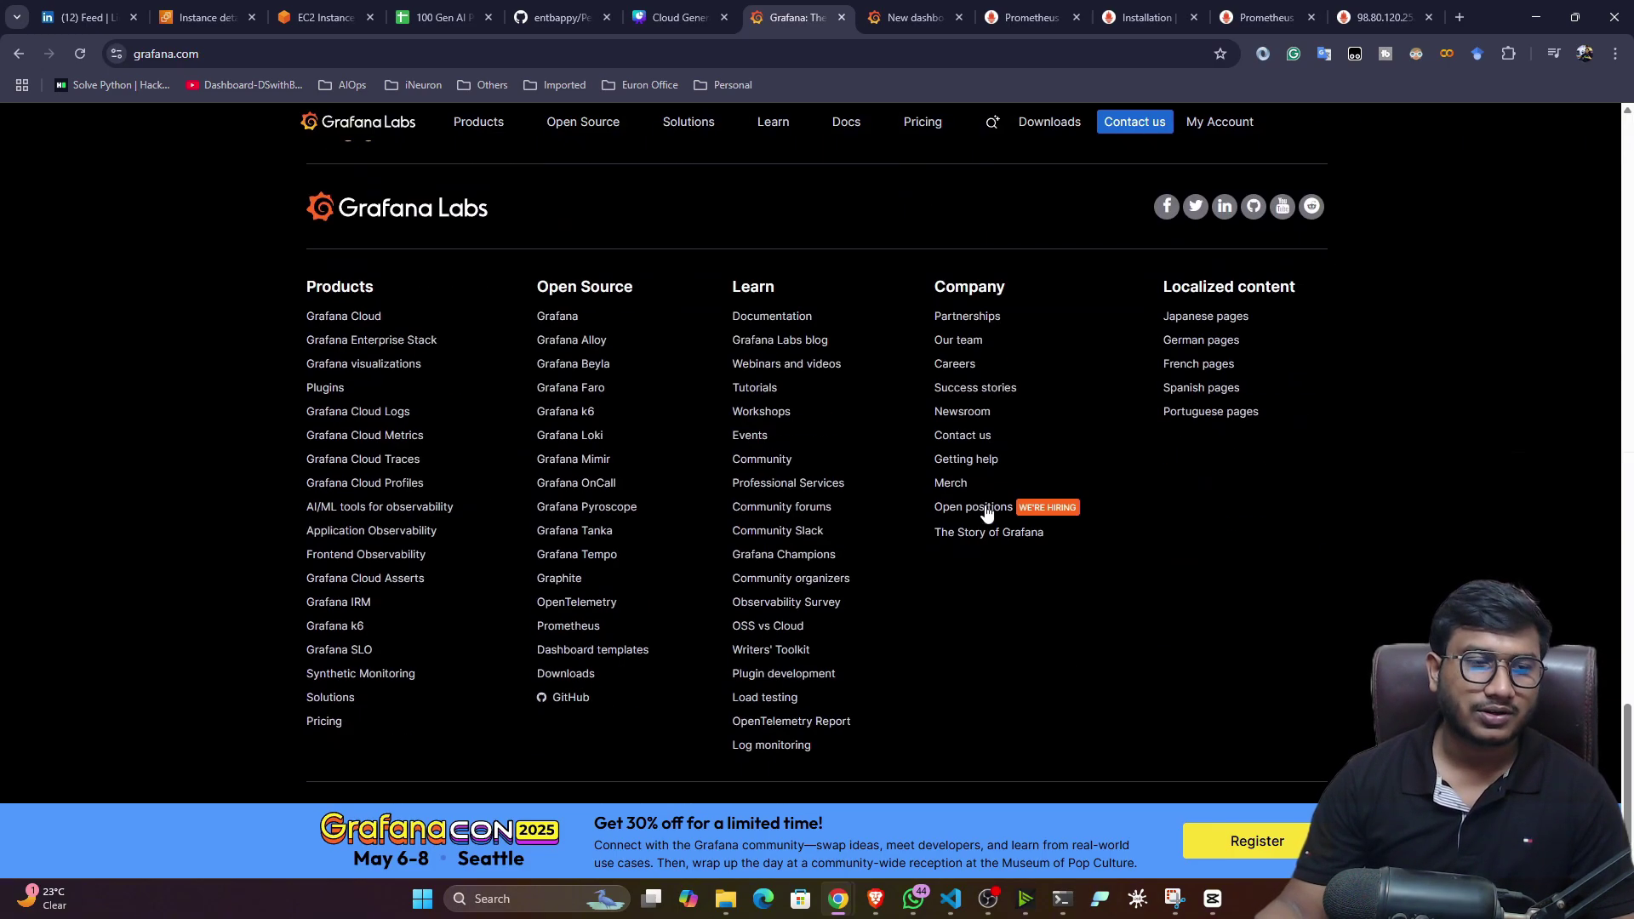
scroll(991, 509, up, 3)
scroll(1337, 579, up, 20)
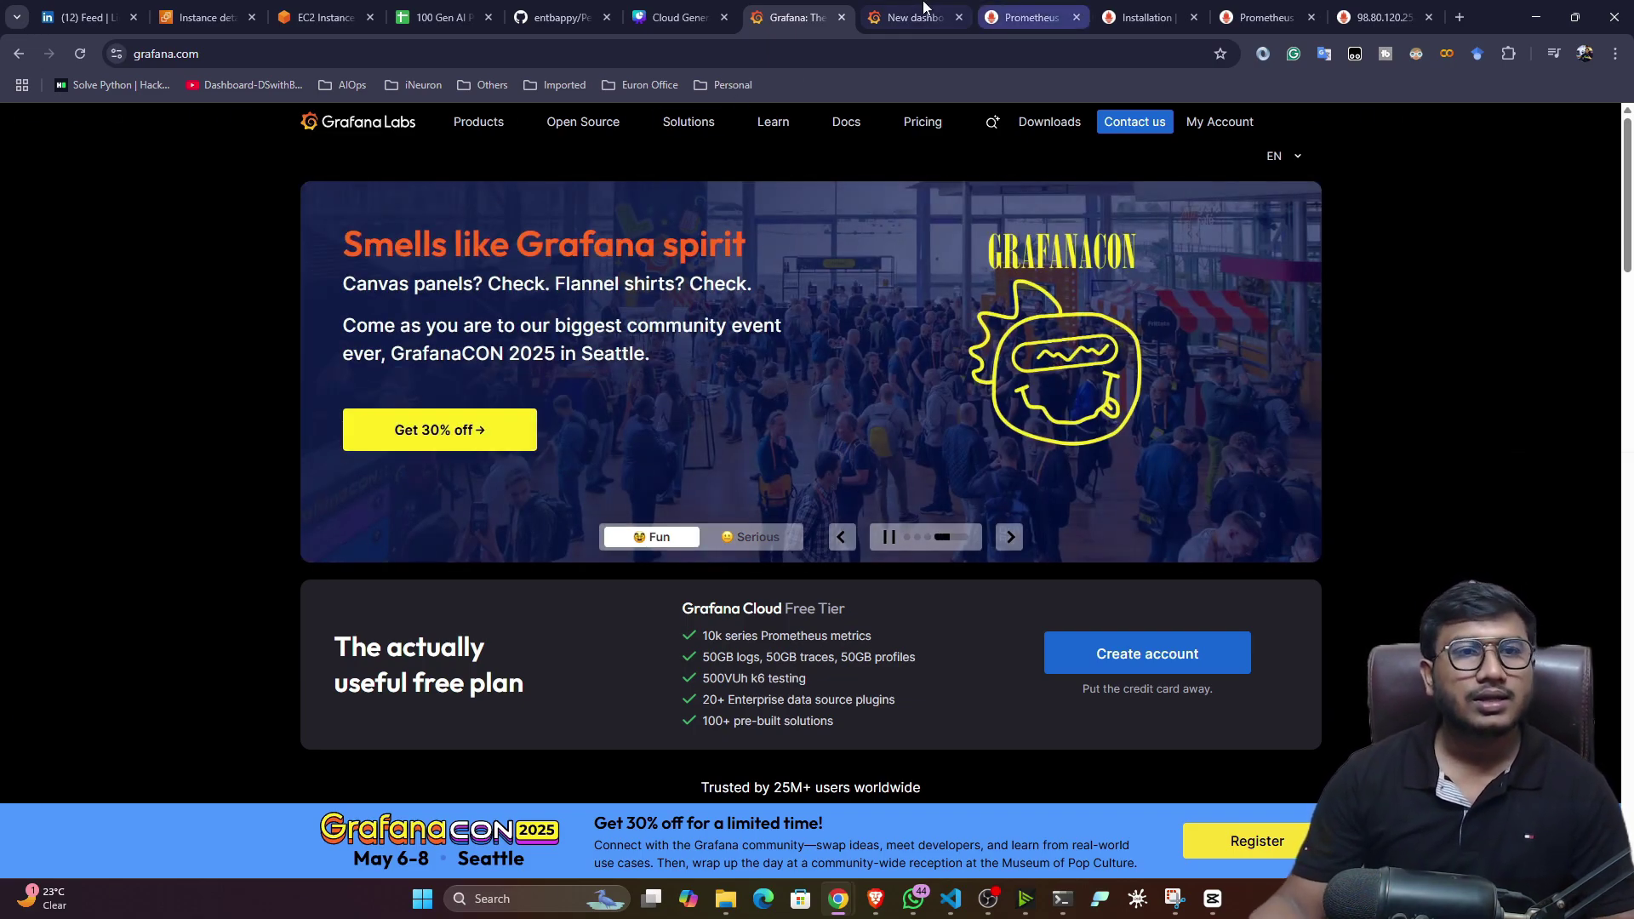
- Open the EC2 Instances list and terminate the grafana-demo instance
click(896, 10)
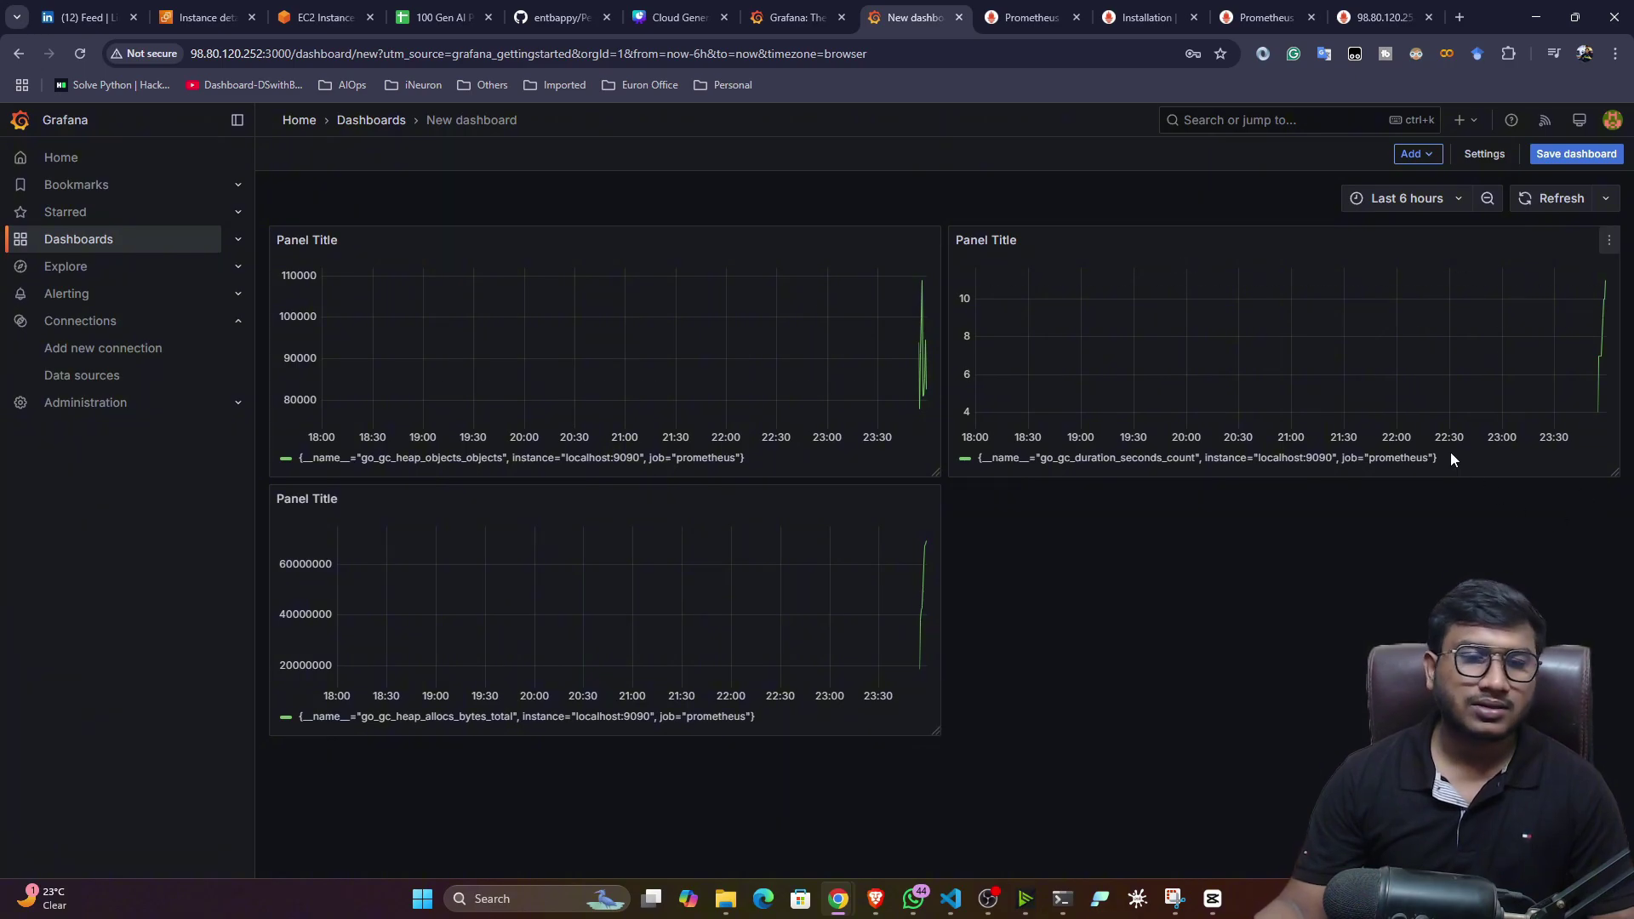
click(323, 17)
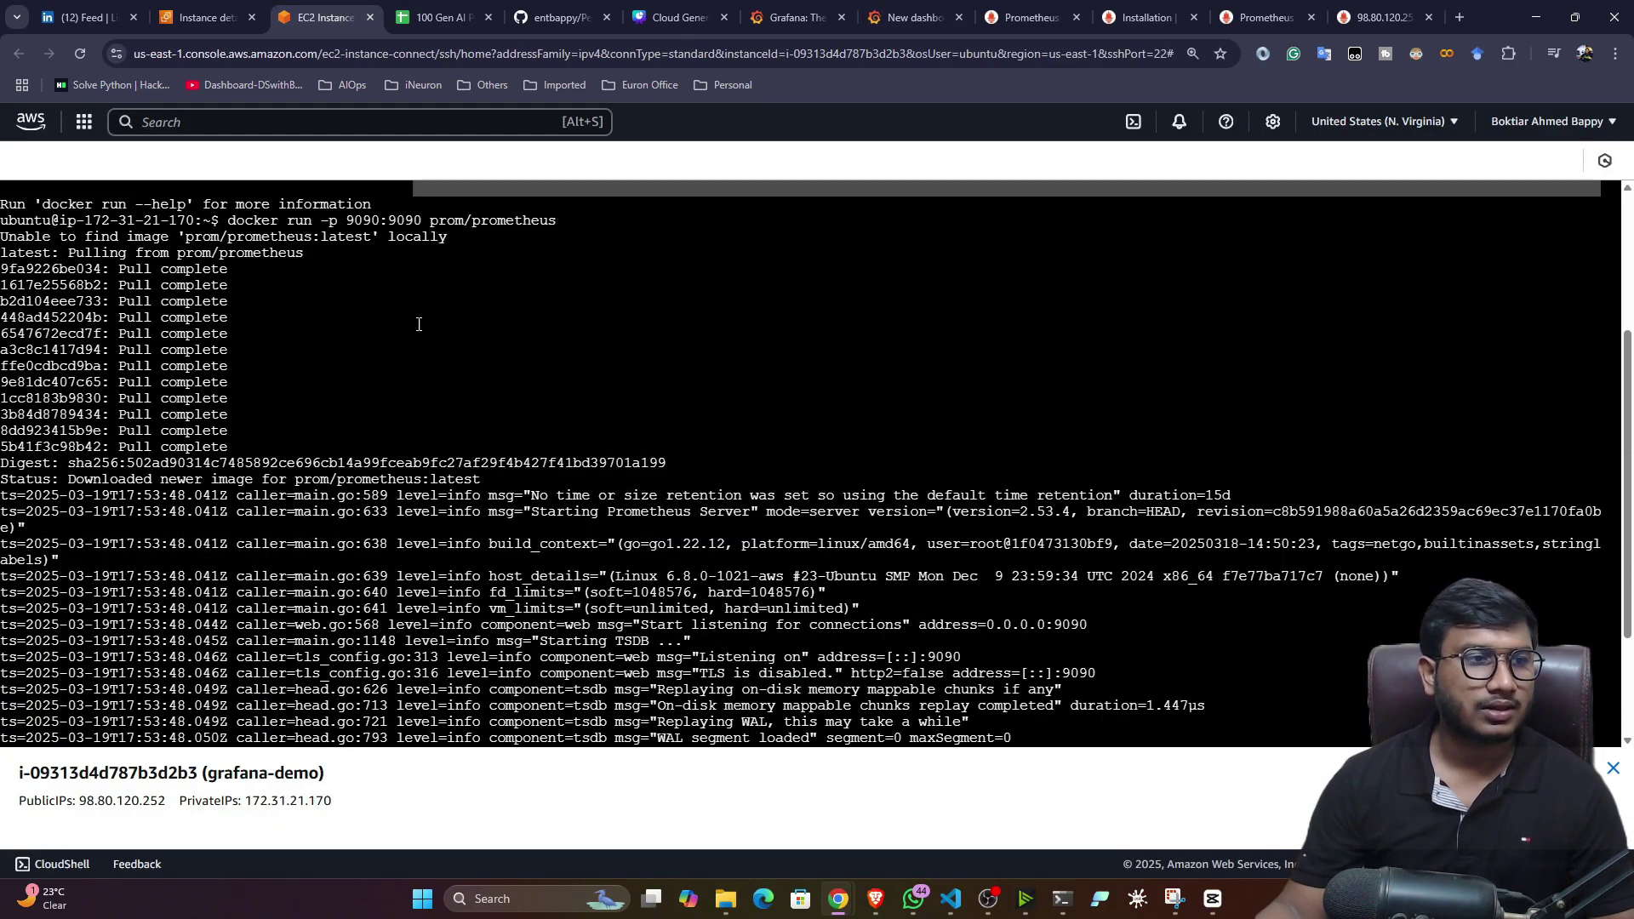
key(ctrl+shift+Tab)
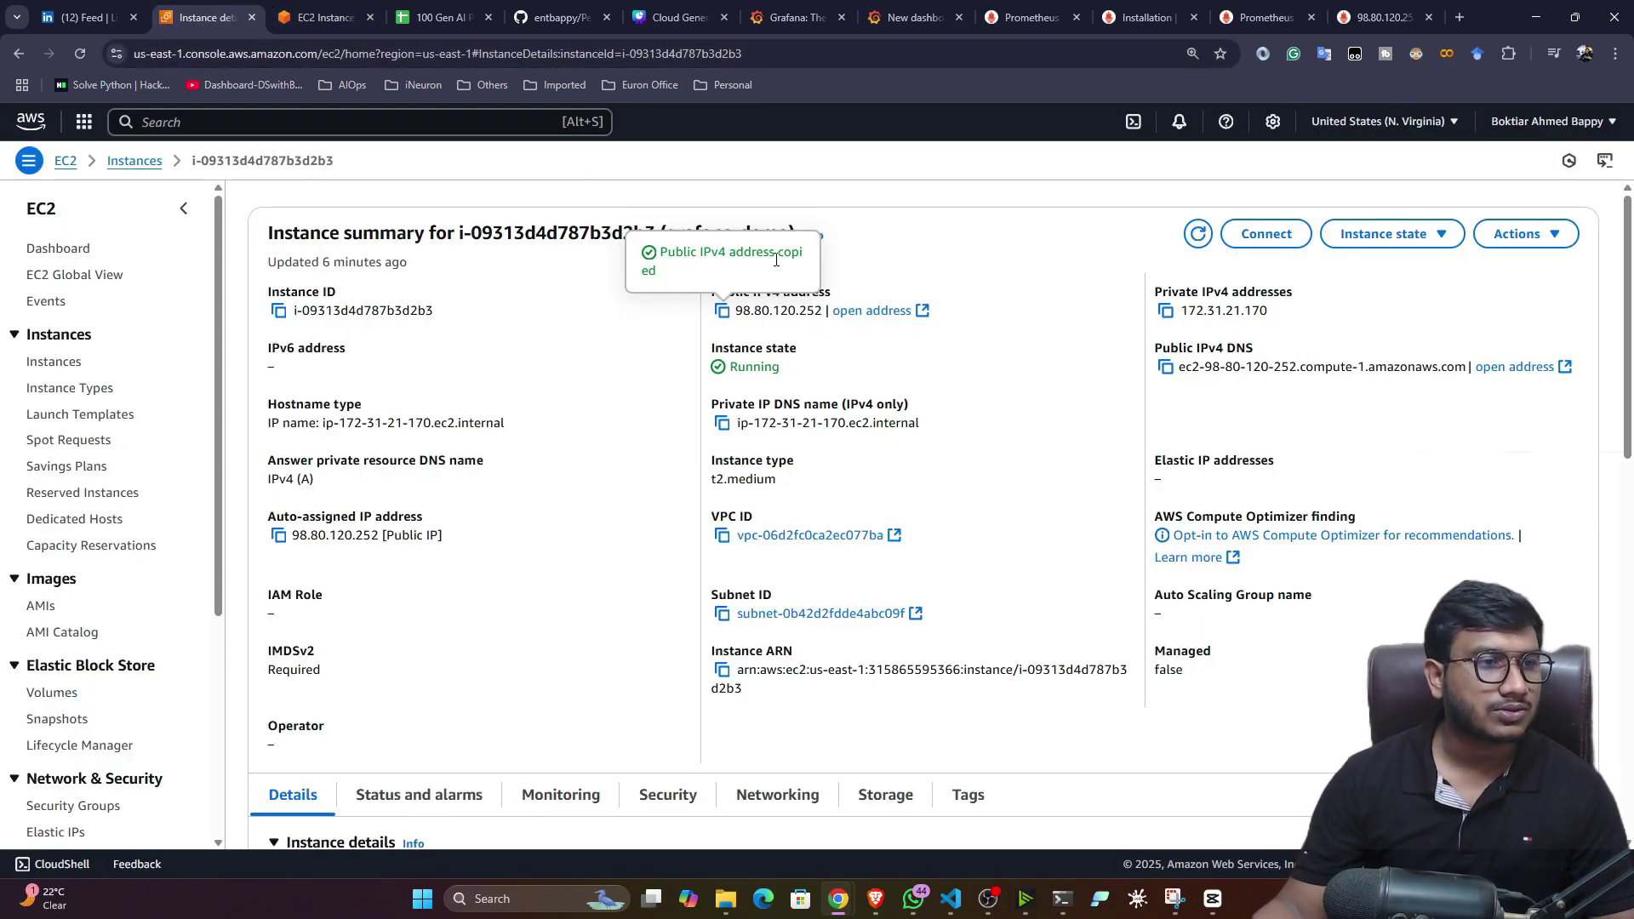
click(53, 362)
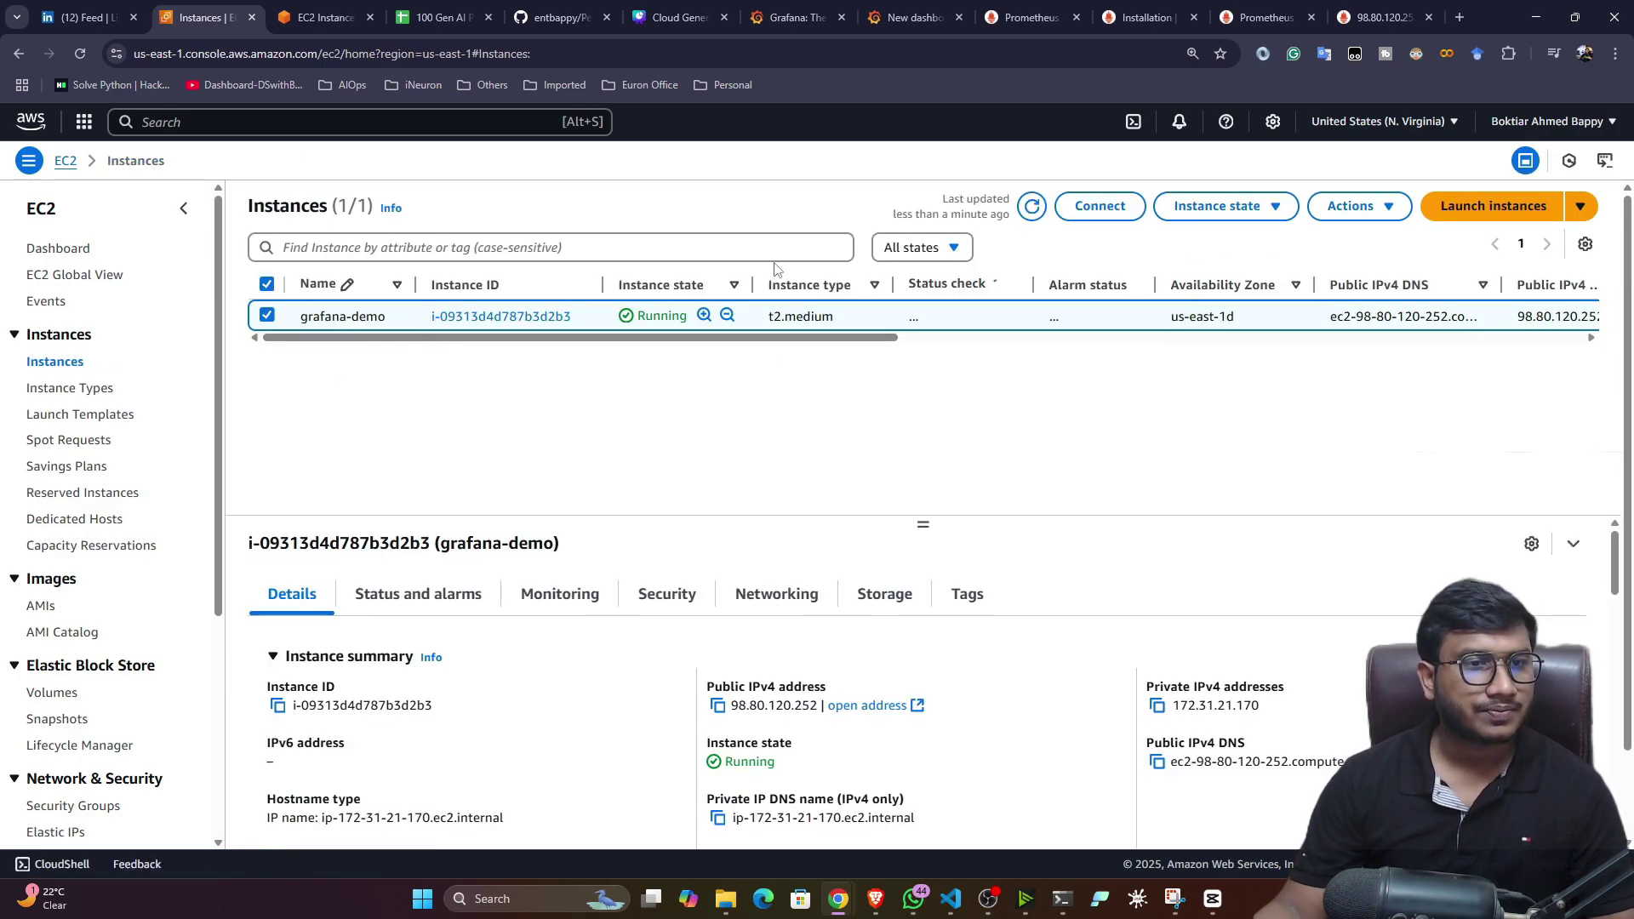
click(1244, 214)
click(1212, 349)
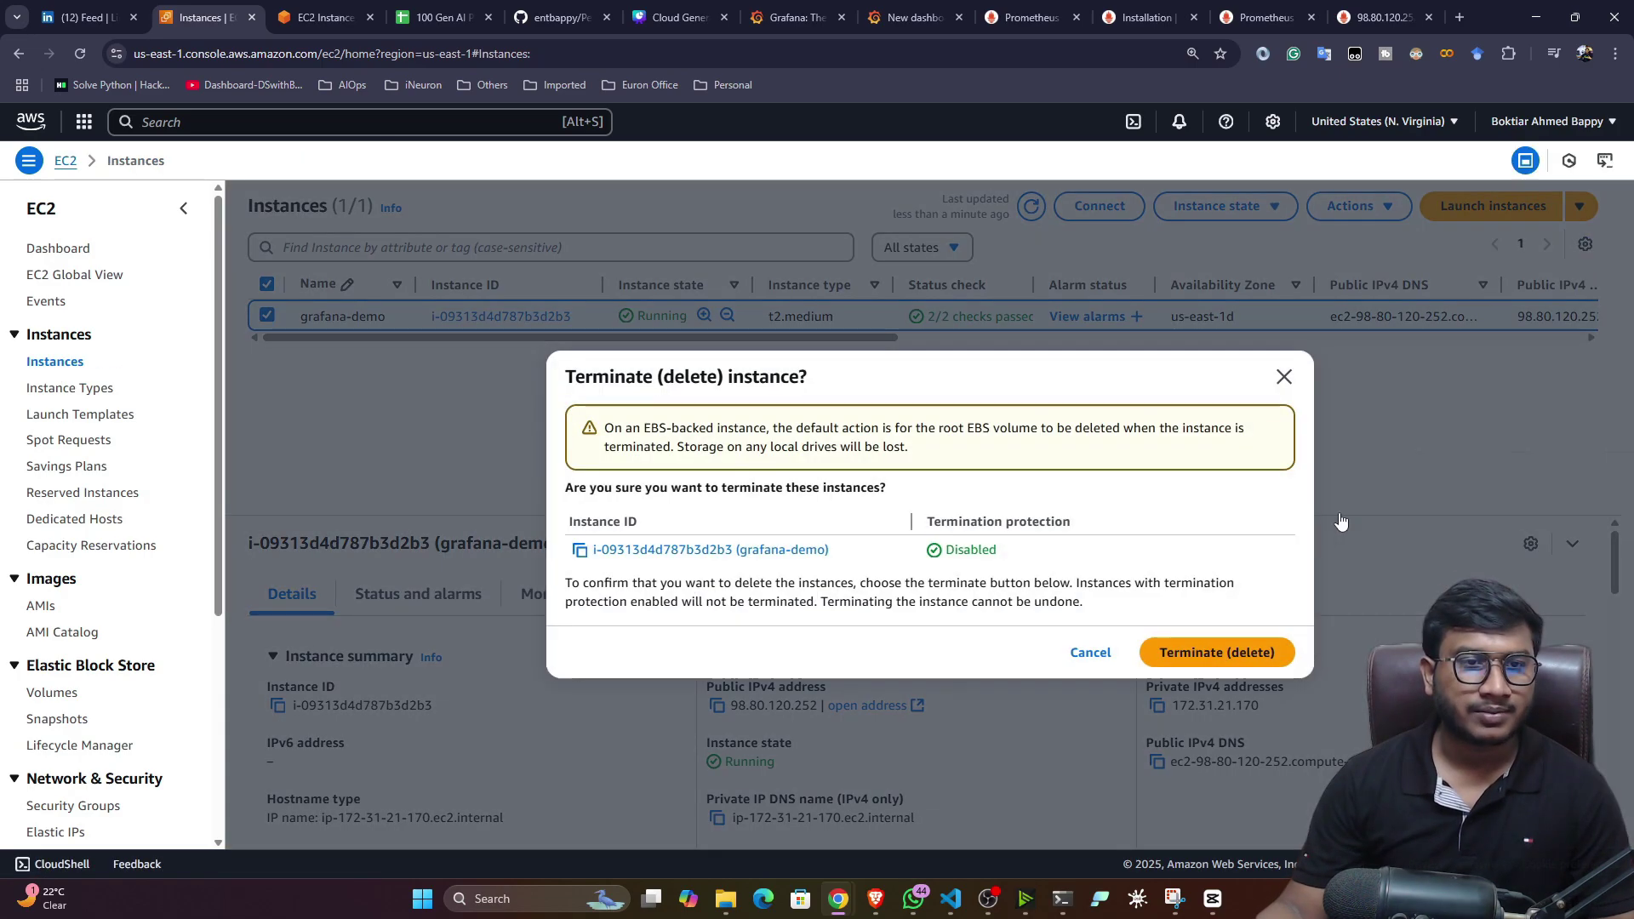
click(1217, 653)
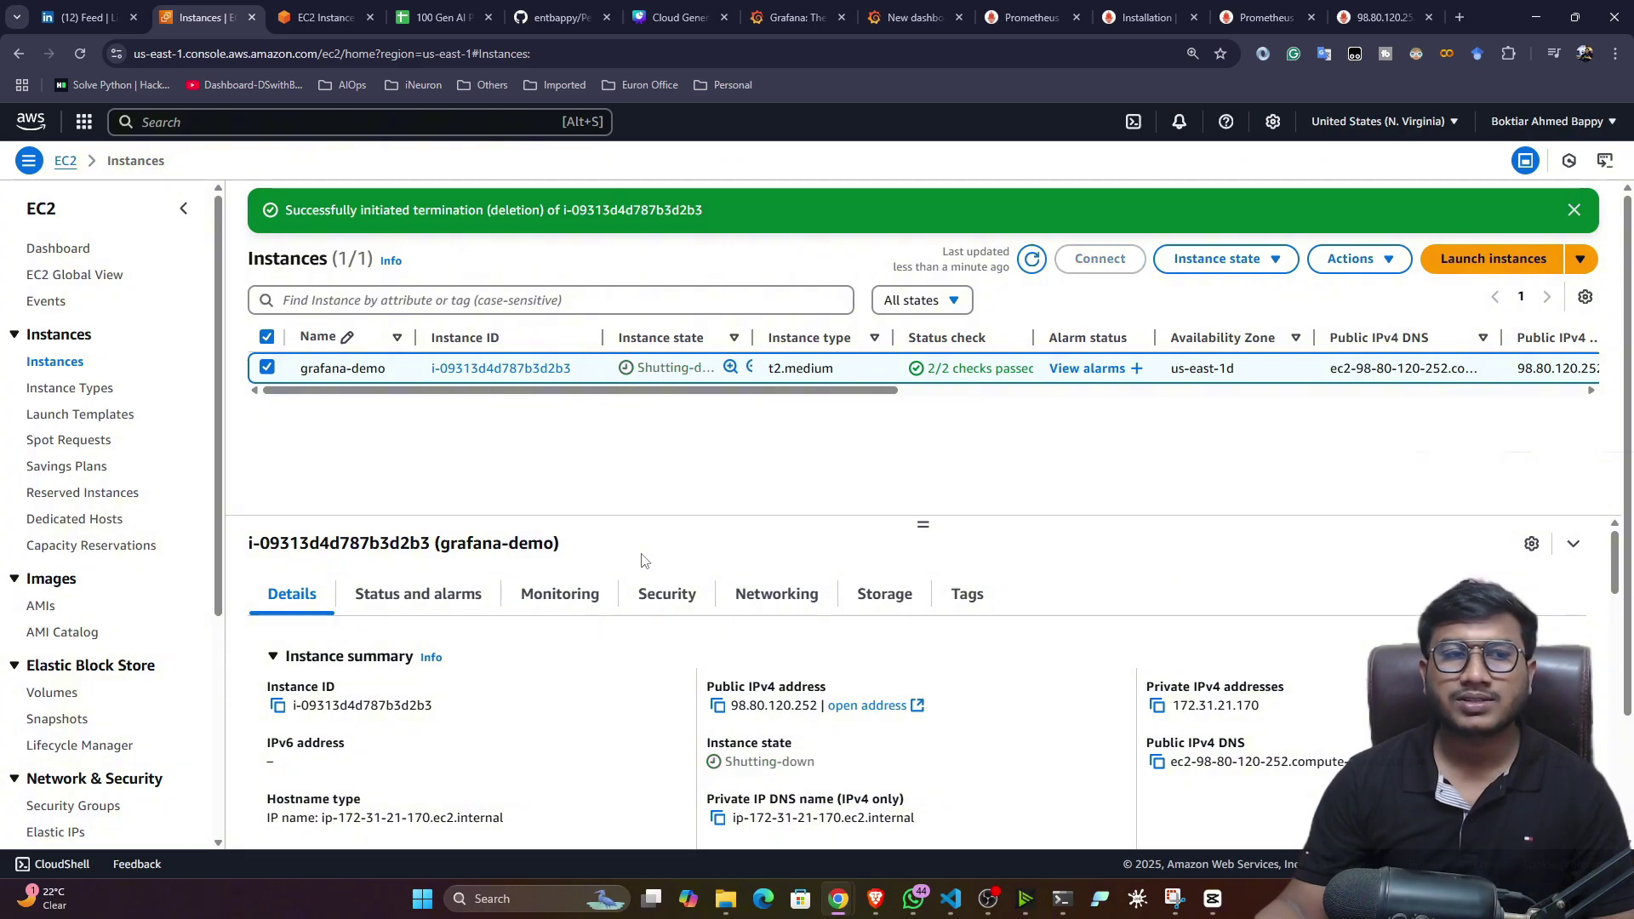